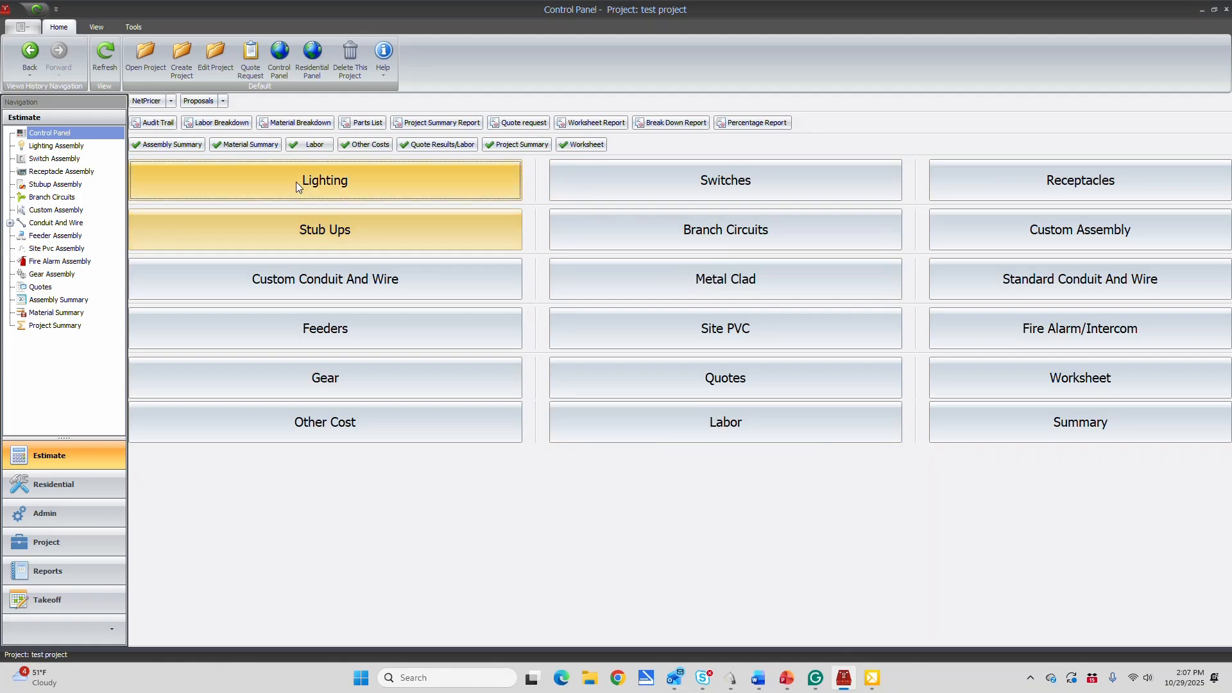
Create a new lighting assembly and add the Lights counts for tags A, B, C and D from the test project takeoff
left_click(327, 182)
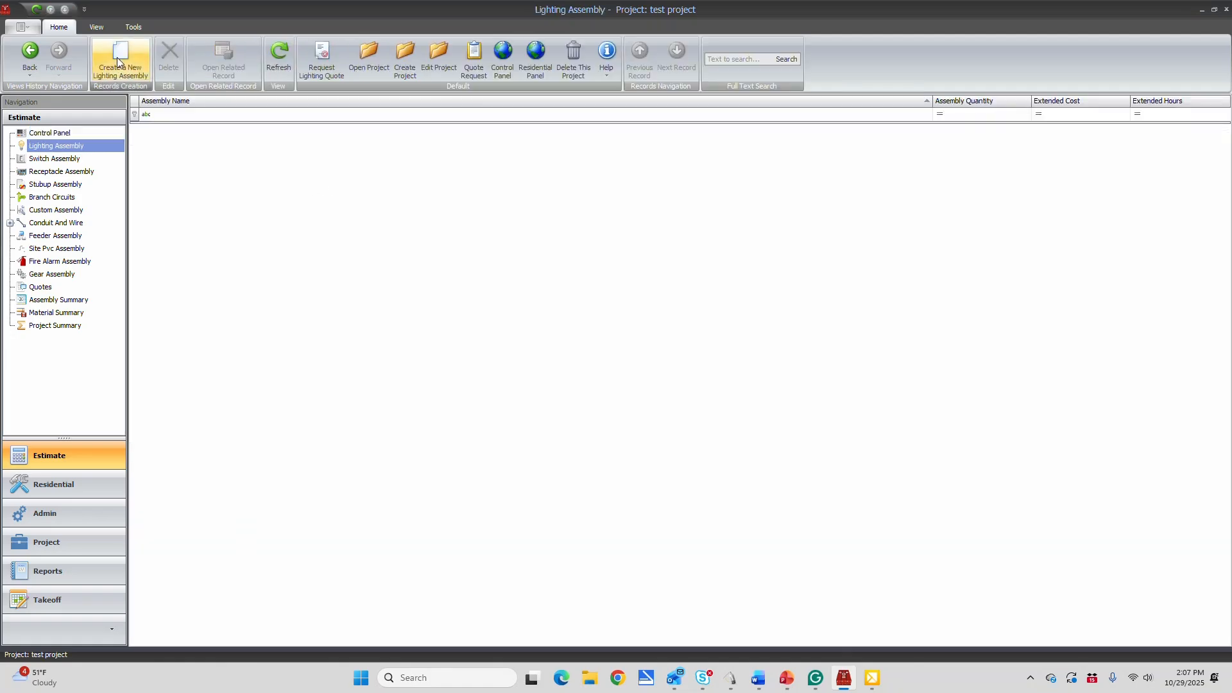
left_click(117, 62)
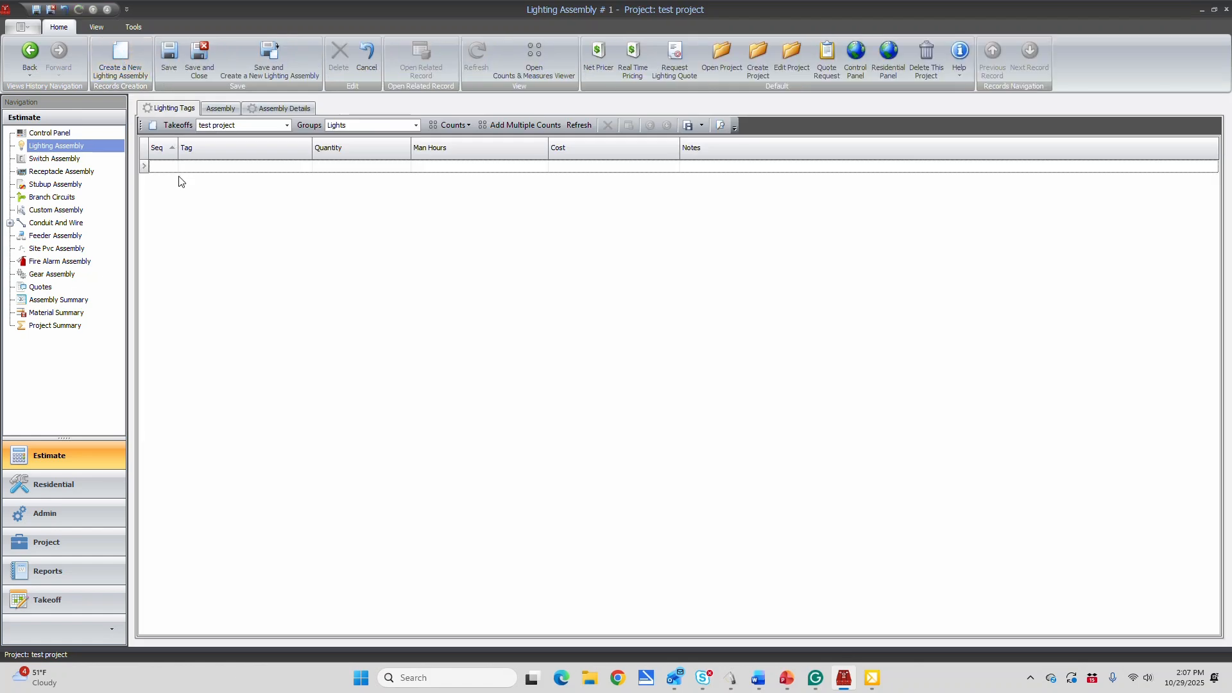
left_click(517, 128)
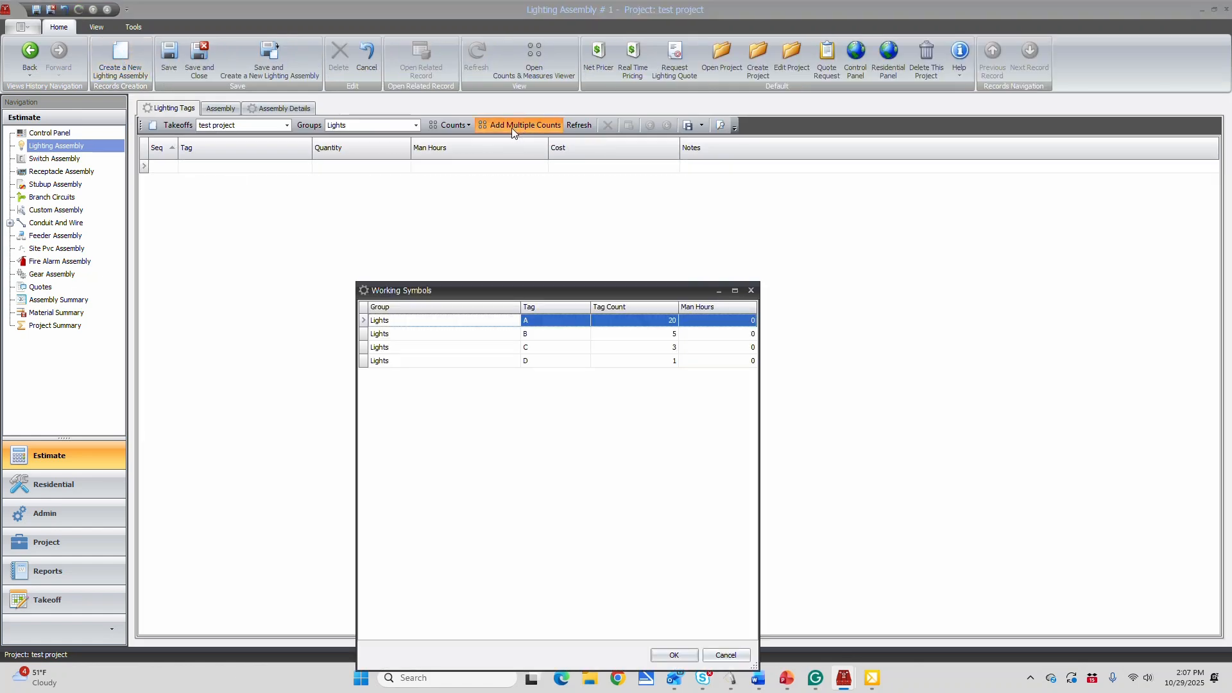
left_click(436, 363, "shift")
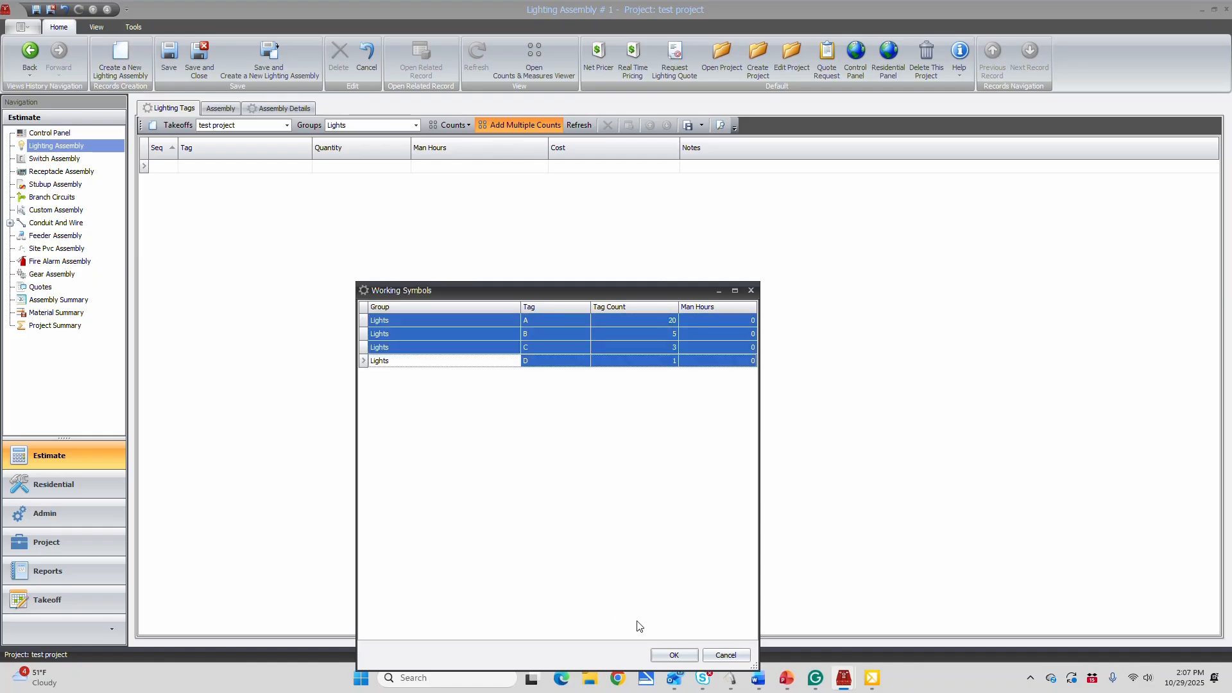
left_click(668, 655)
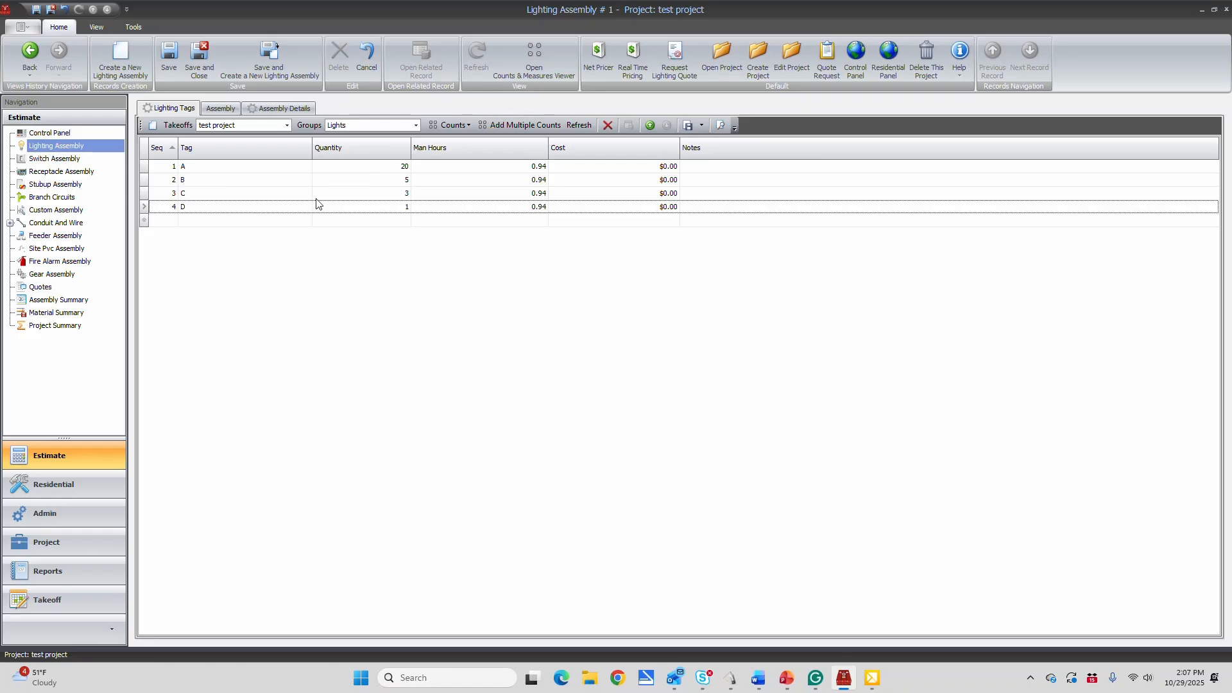
Save the lighting assembly and display its assembly details
left_click(171, 54)
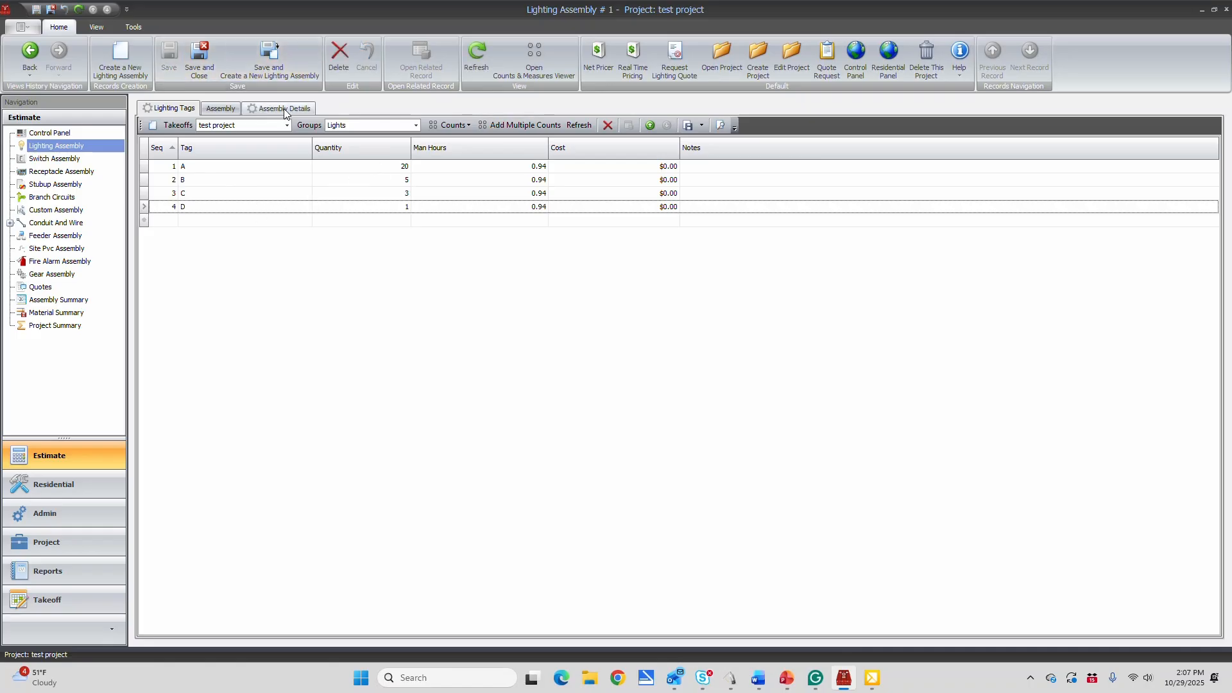
left_click(286, 109)
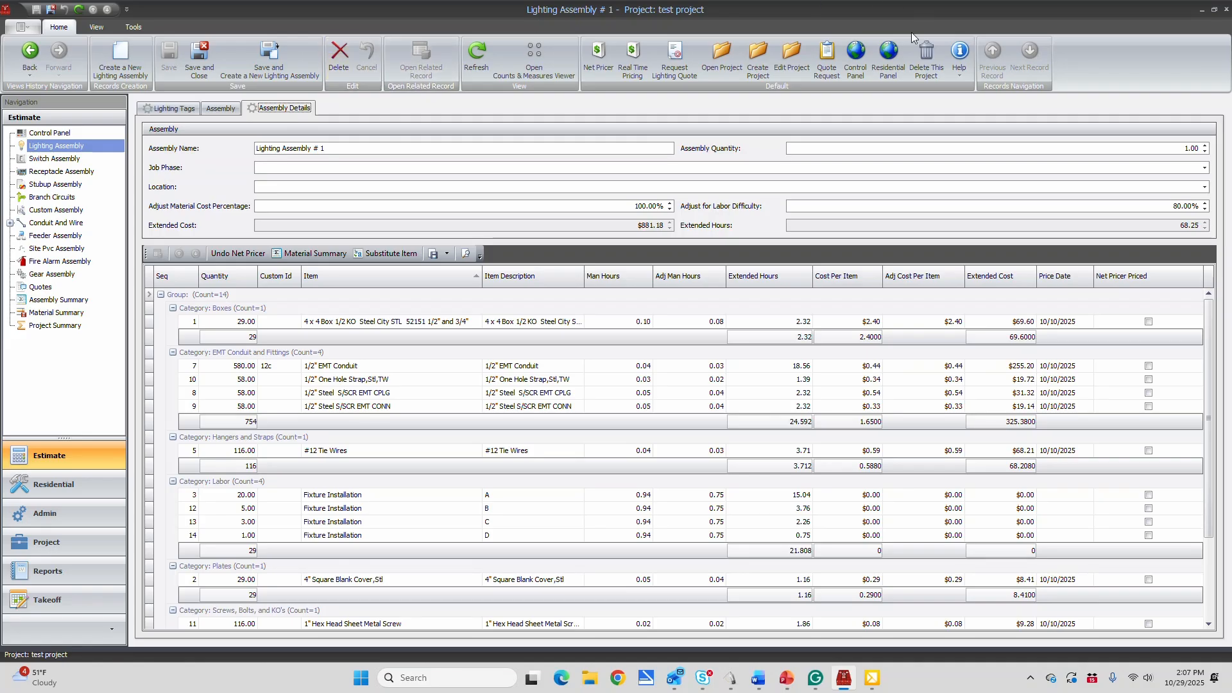
Create a new switch assembly and add the counts for S, S3/W and S4/W from the Switches group
left_click(858, 54)
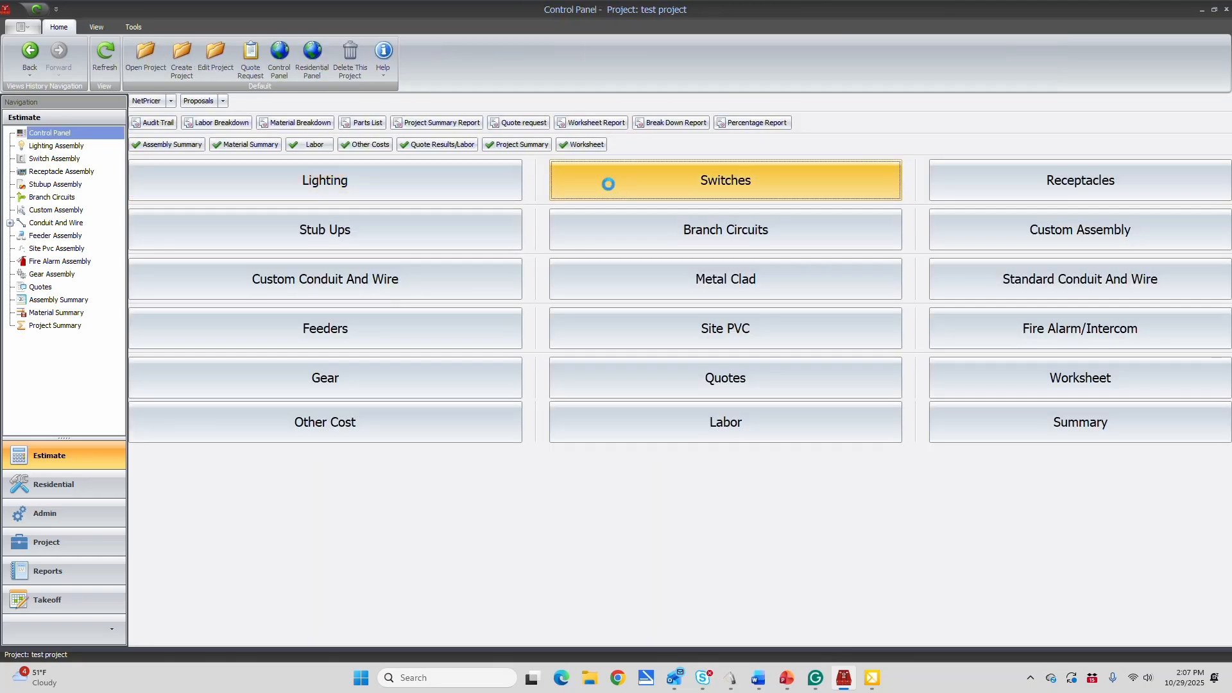
left_click(608, 185)
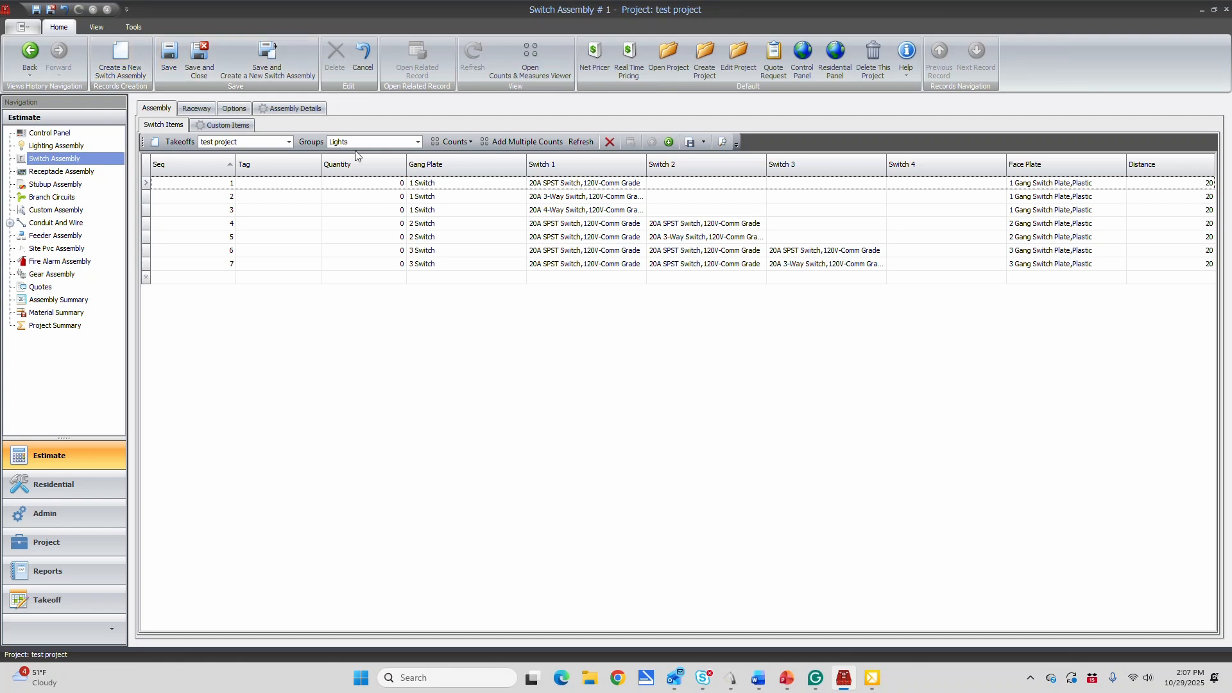
left_click(418, 142)
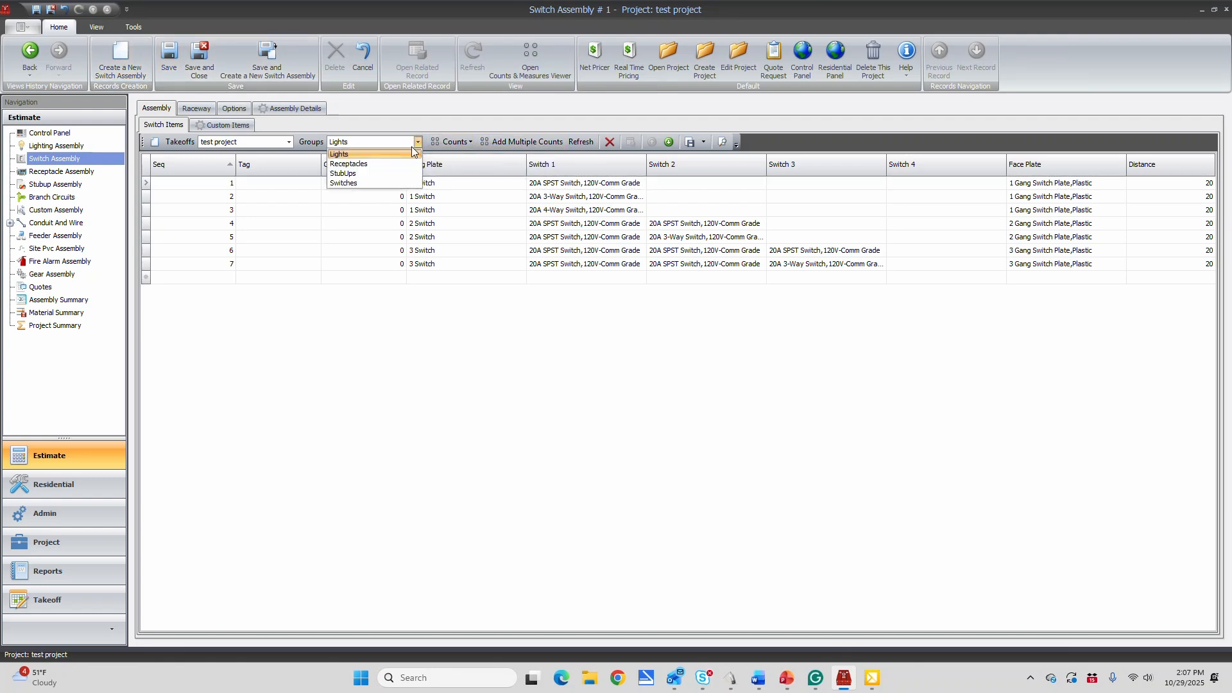
left_click(347, 184)
left_click(542, 144)
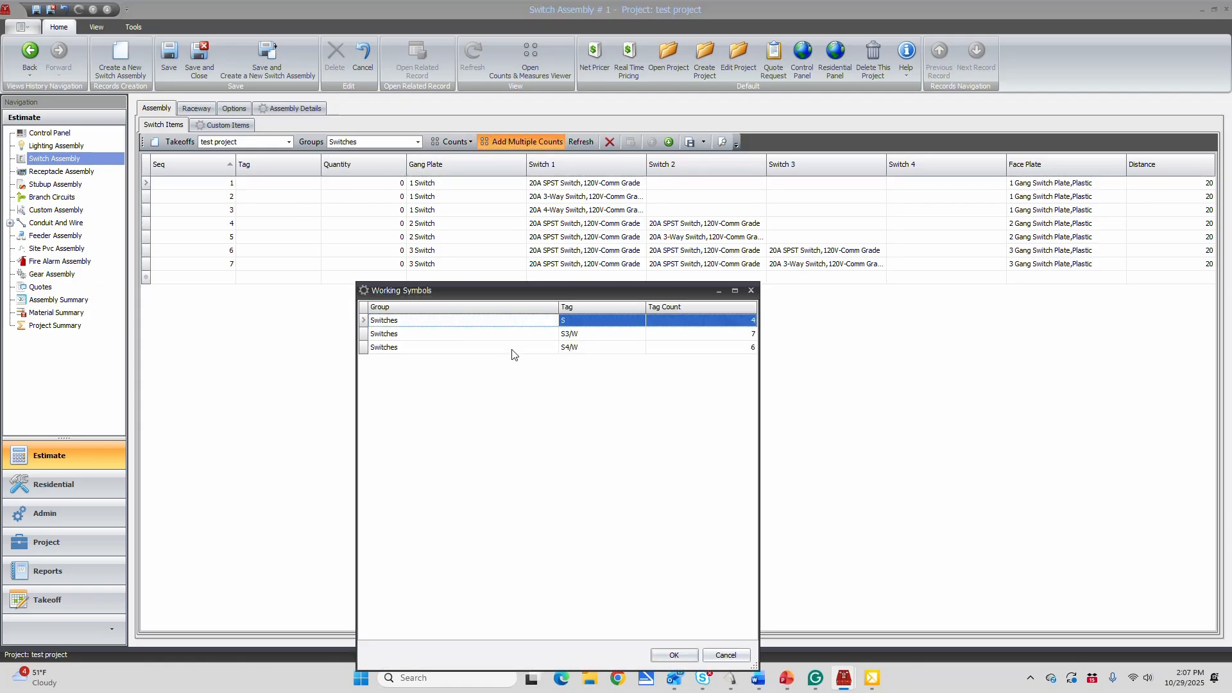
left_click(511, 350, "shift")
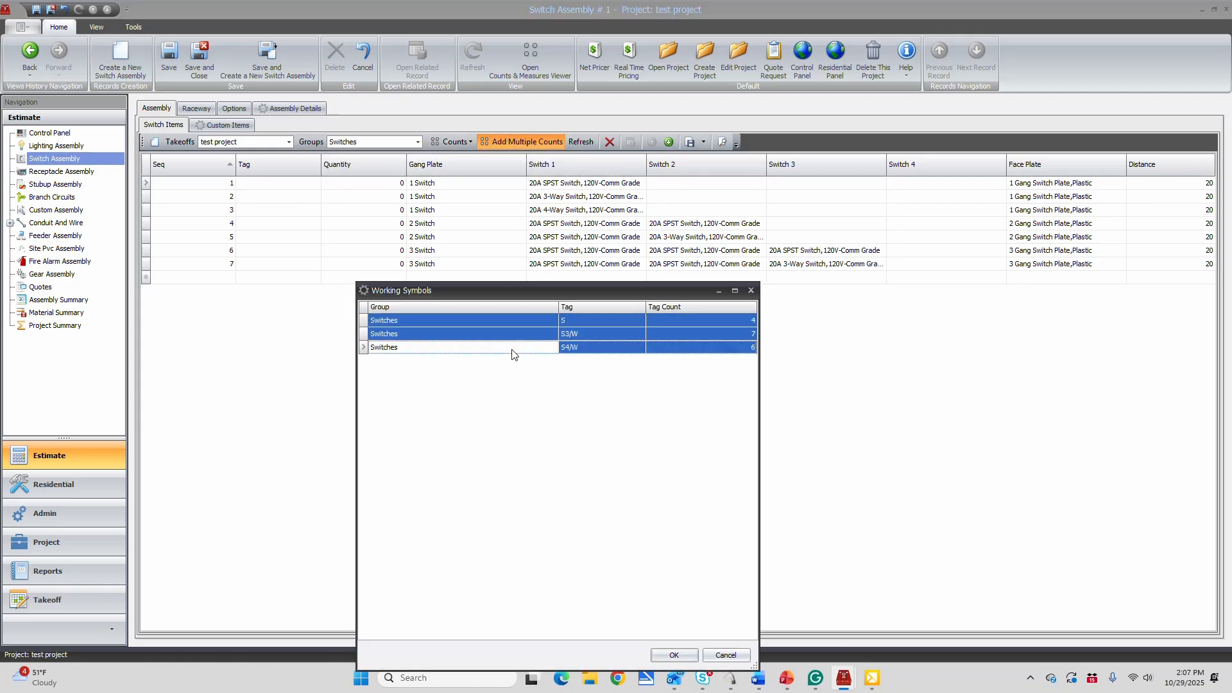
left_click(674, 656)
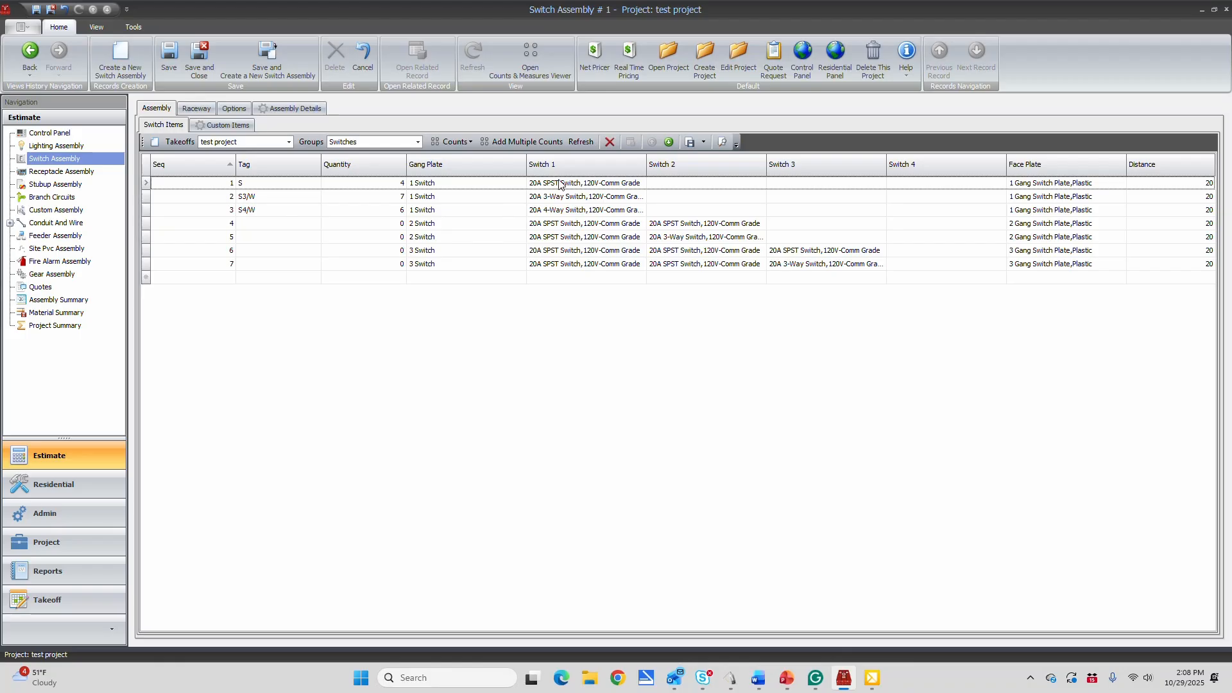
Check the Switches group's tags and counts in the Counts and Measures Viewer against the switch assembly
left_click(531, 54)
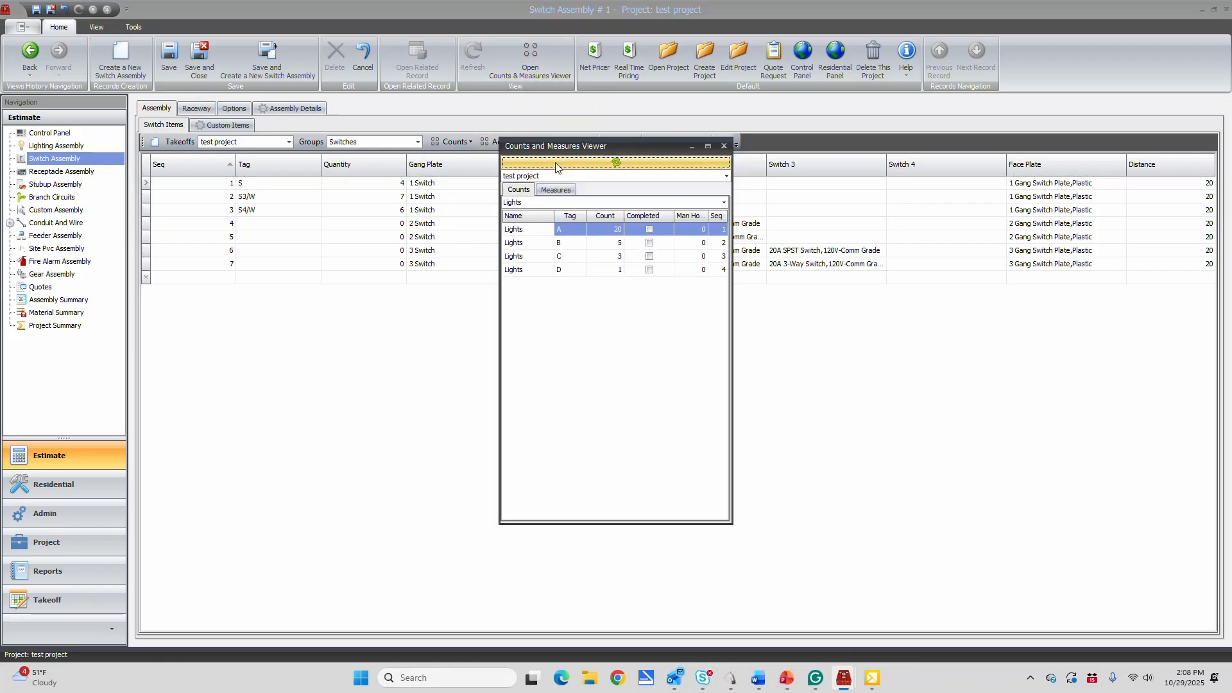
left_click(533, 203)
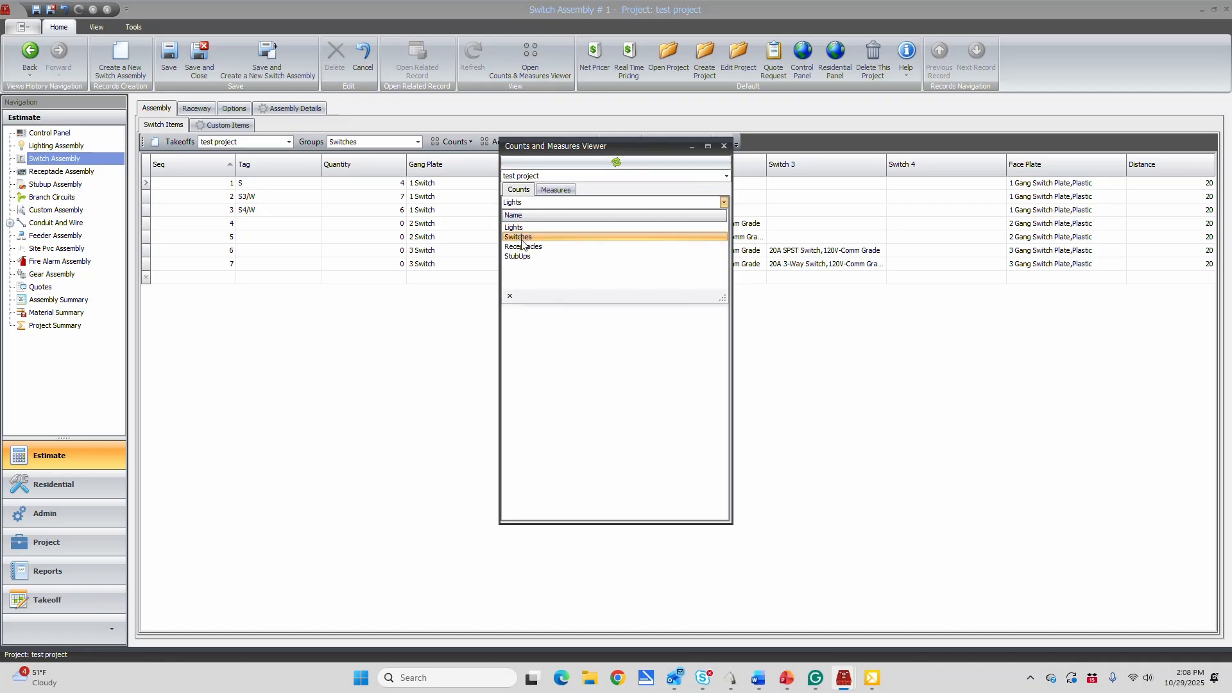
left_click(522, 238)
left_click_drag(642, 152, 269, 105)
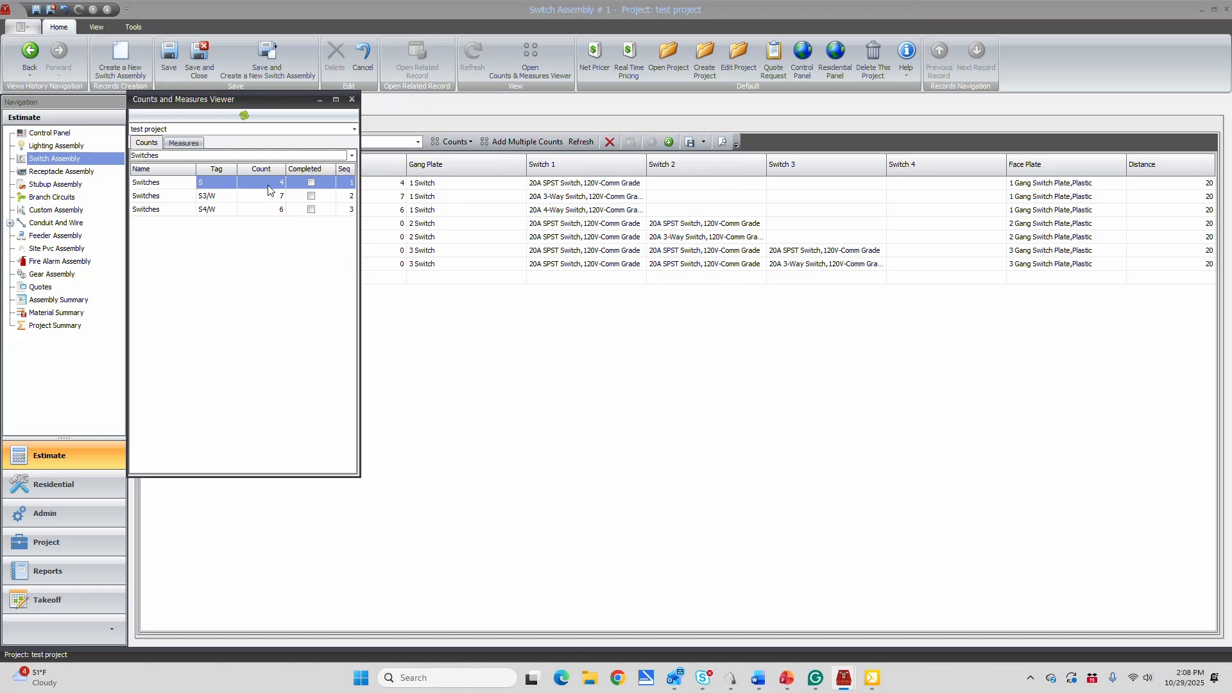
left_click(352, 99)
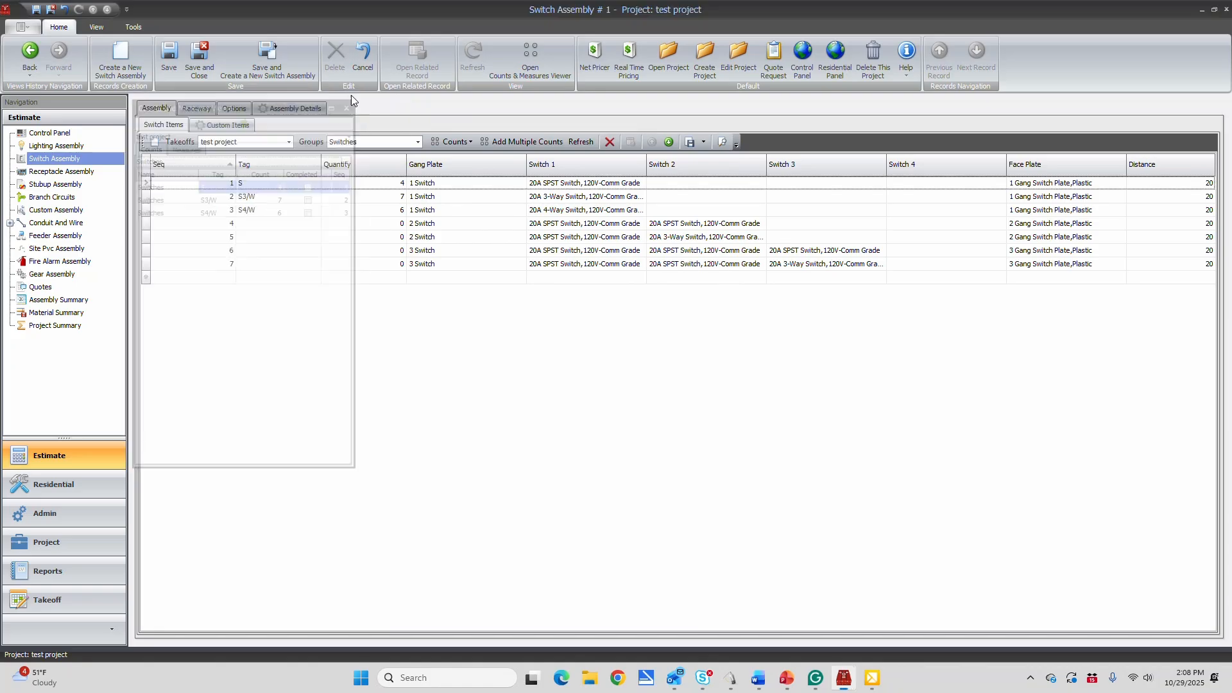
Save the switch assembly and display its assembly details
left_click(169, 56)
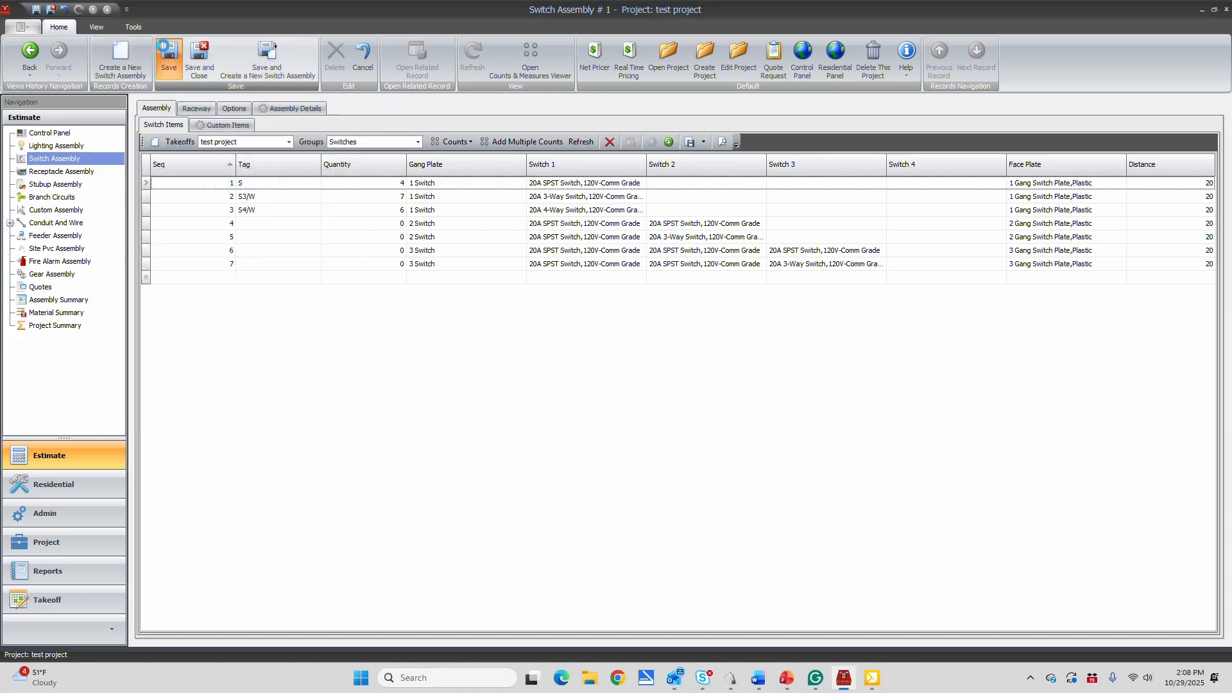
left_click(294, 108)
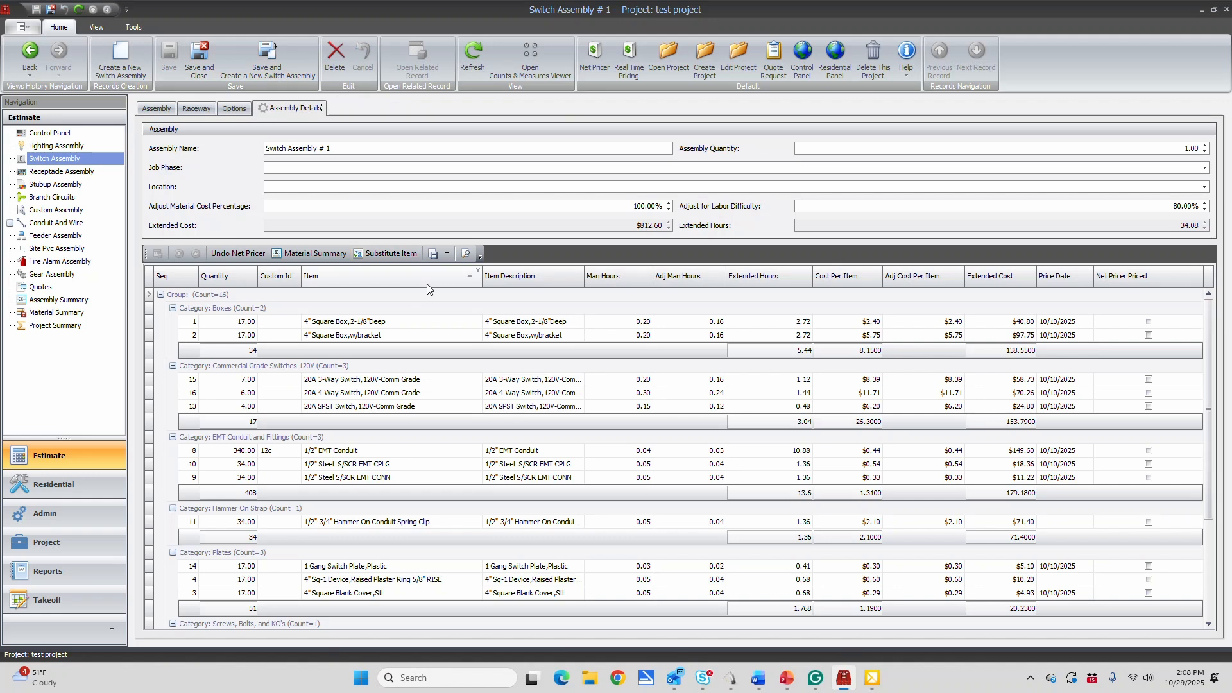
Create a new receptacle assembly and add the counts for R, GFI and W/P GFI from the Receptacles group
left_click(799, 59)
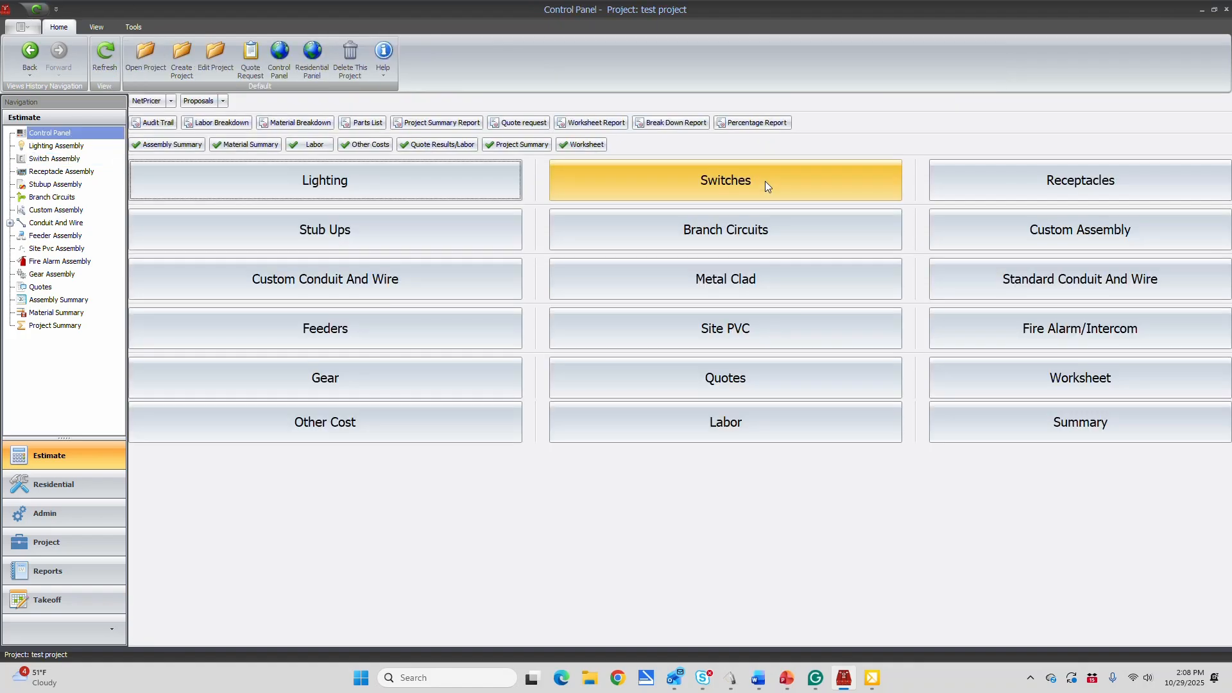
left_click(972, 186)
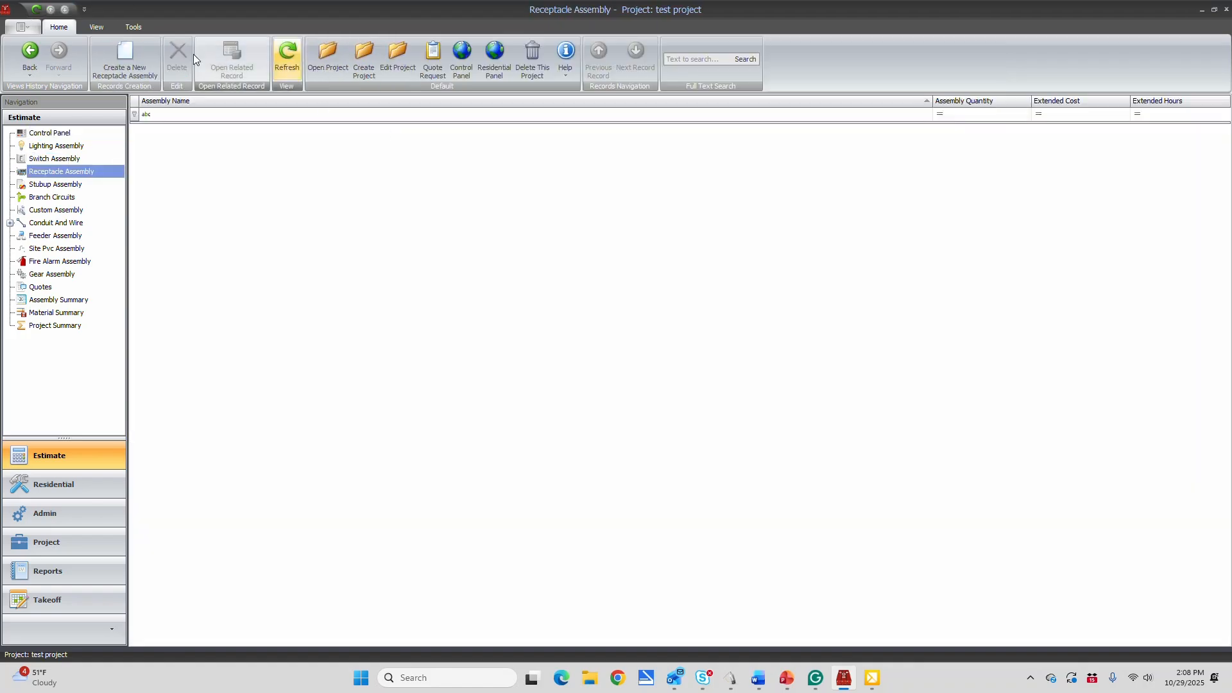
left_click(125, 54)
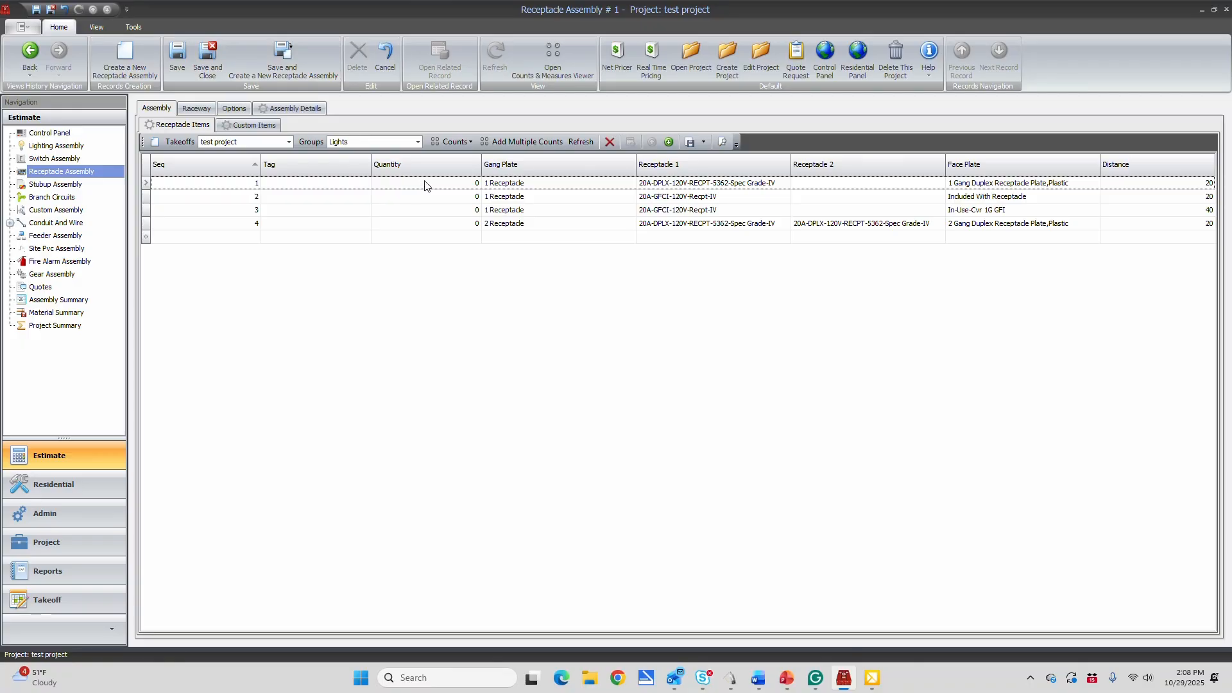
left_click(418, 142)
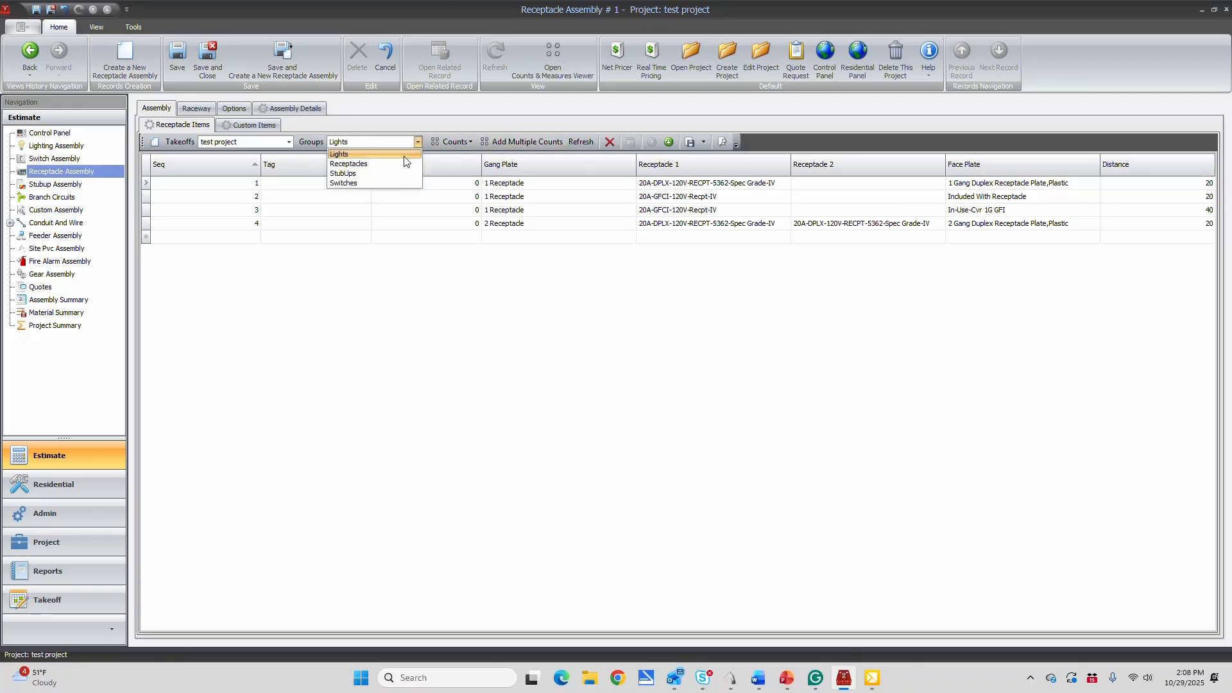
left_click(366, 164)
left_click(515, 145)
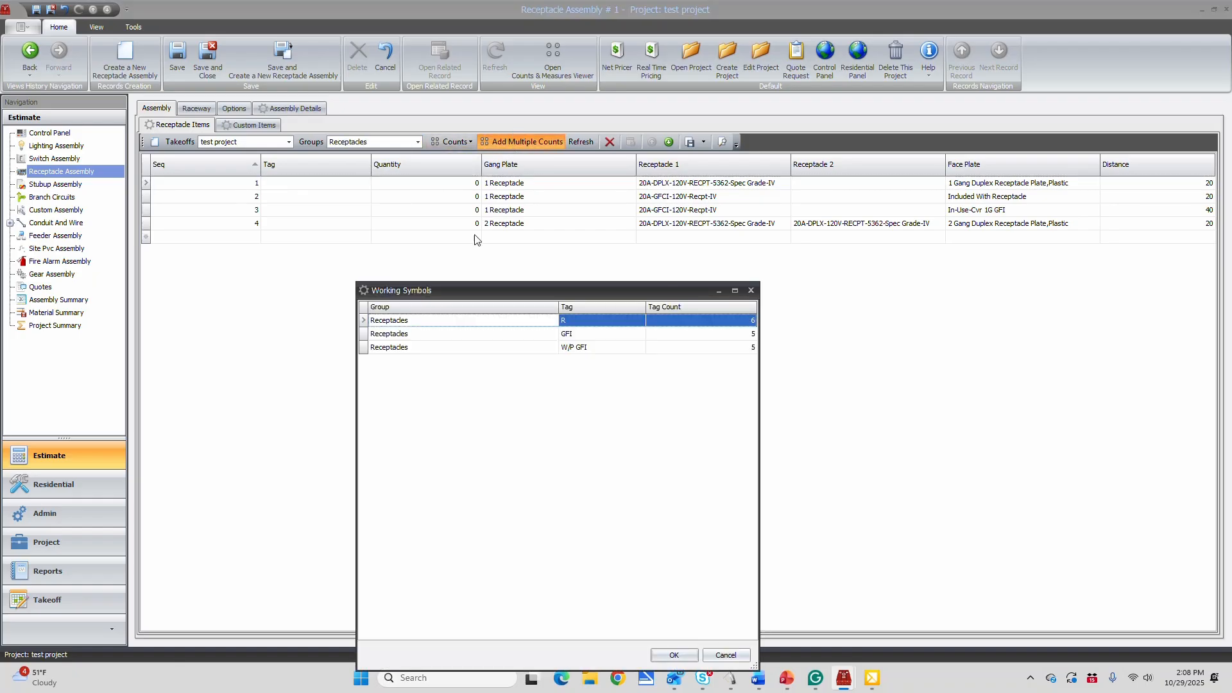
left_click(406, 348, "shift")
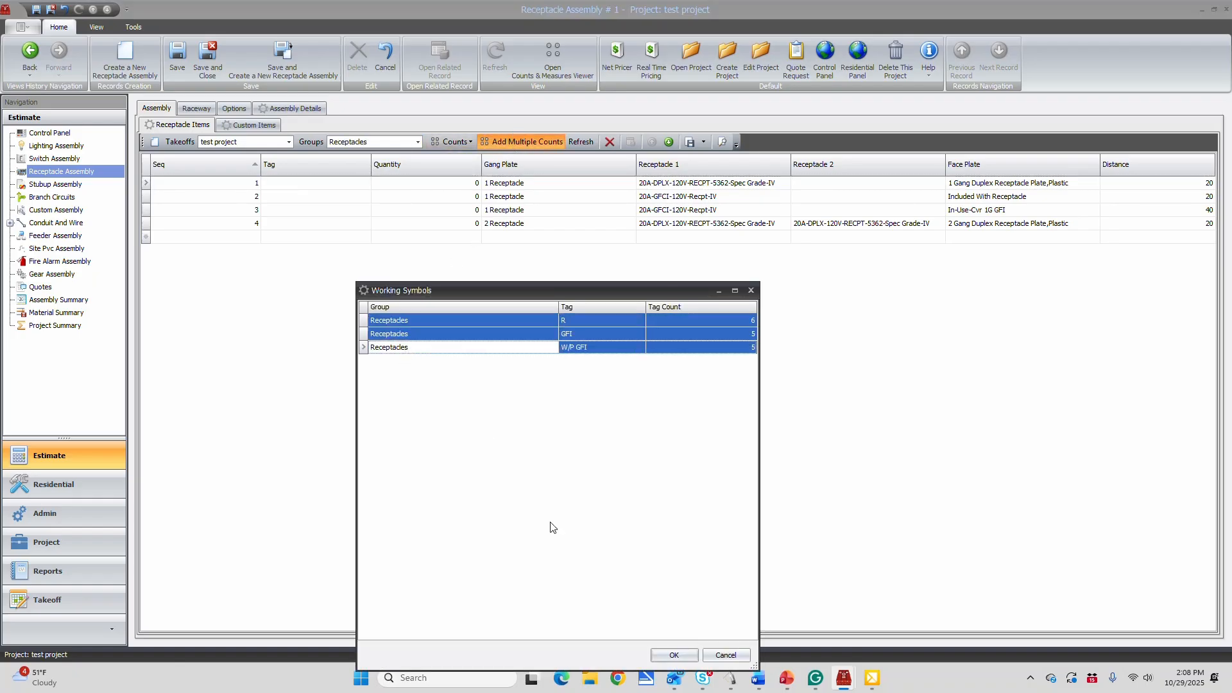
left_click(672, 655)
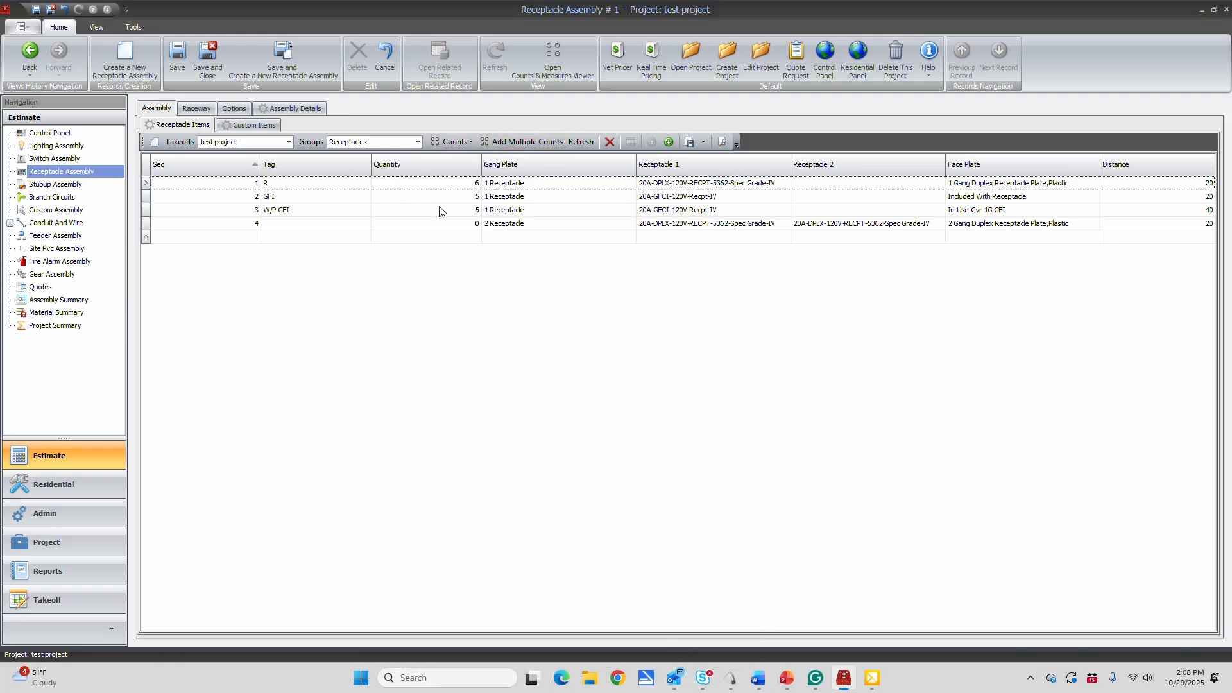
Save the receptacle assembly, look over its assembly details and return to the receptacle items
left_click(178, 58)
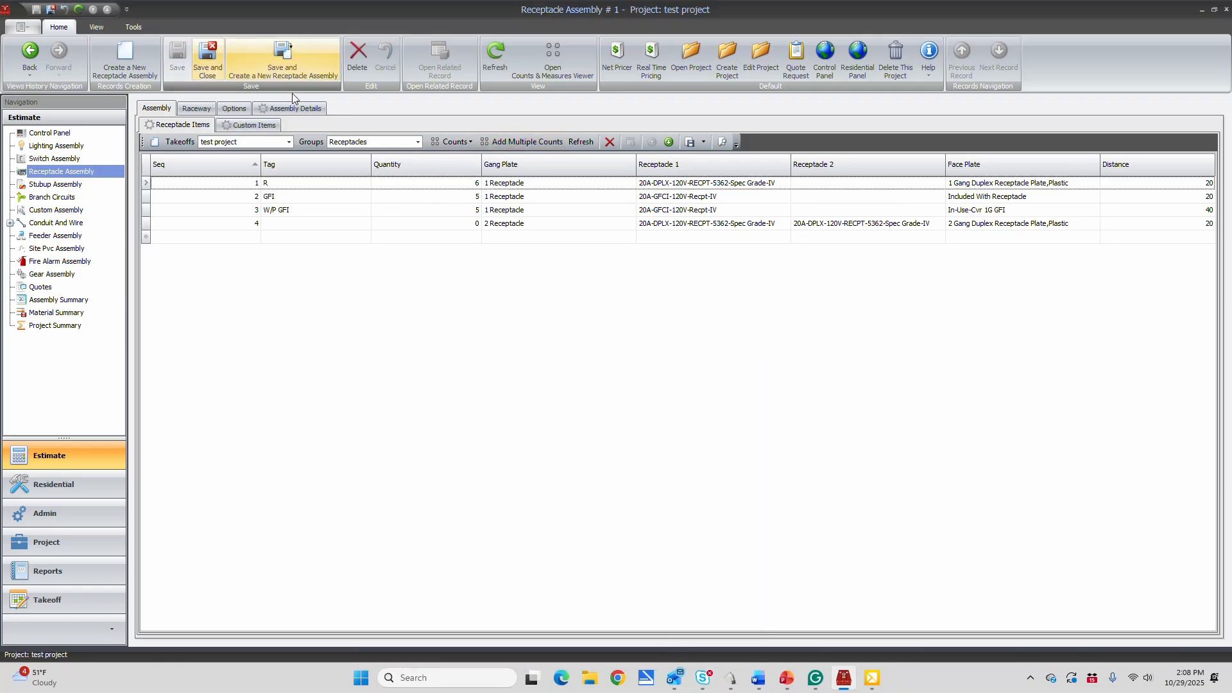
left_click(292, 109)
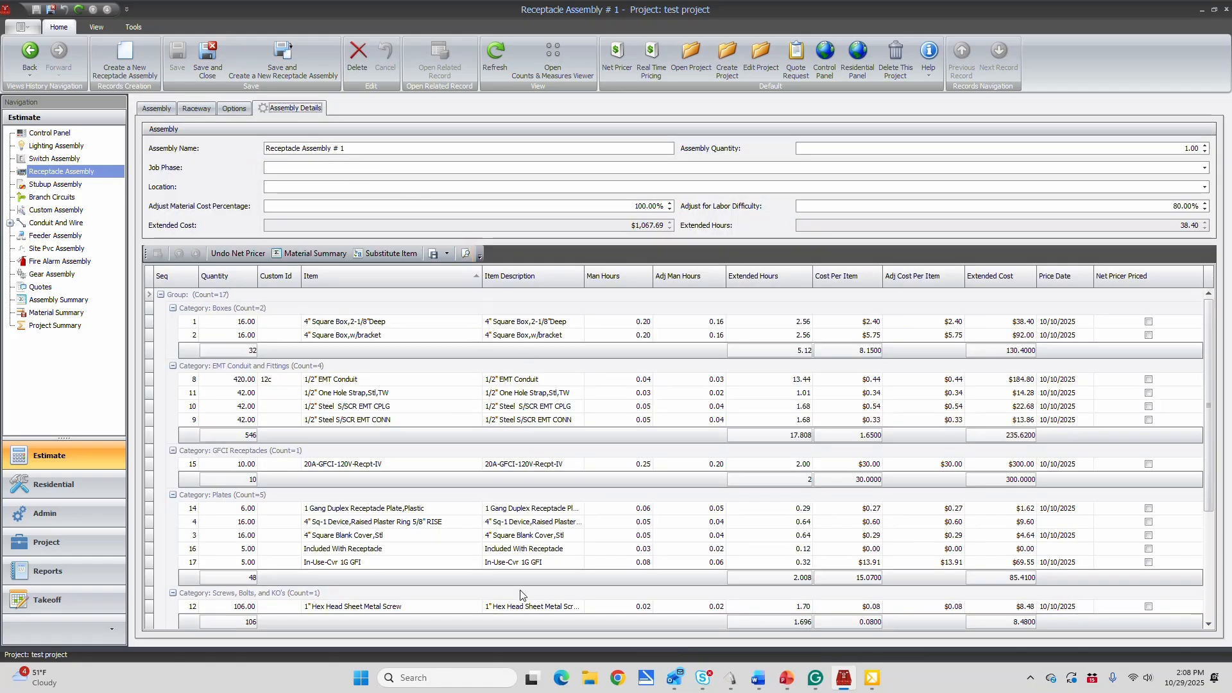
left_click(196, 109)
left_click(165, 110)
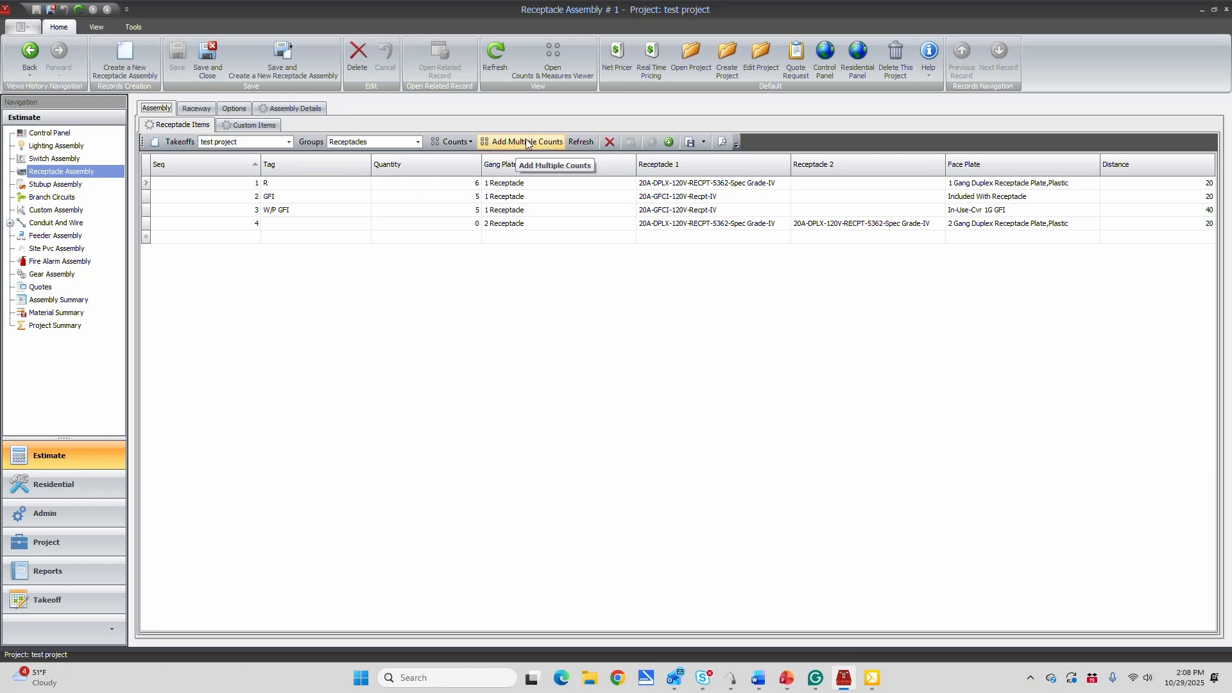
Mark the R, GFI and W/P GFI receptacle counts as completed in the Counts and Measures Viewer, and reopen the assembly details
left_click(550, 56)
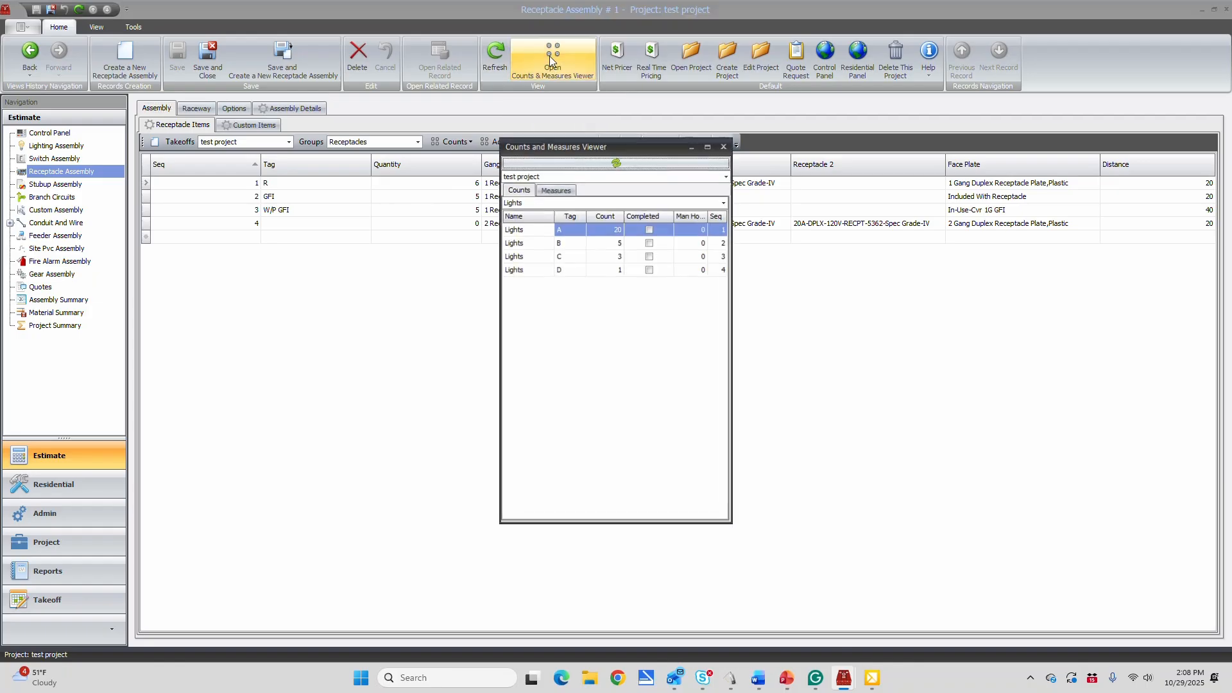
left_click(533, 202)
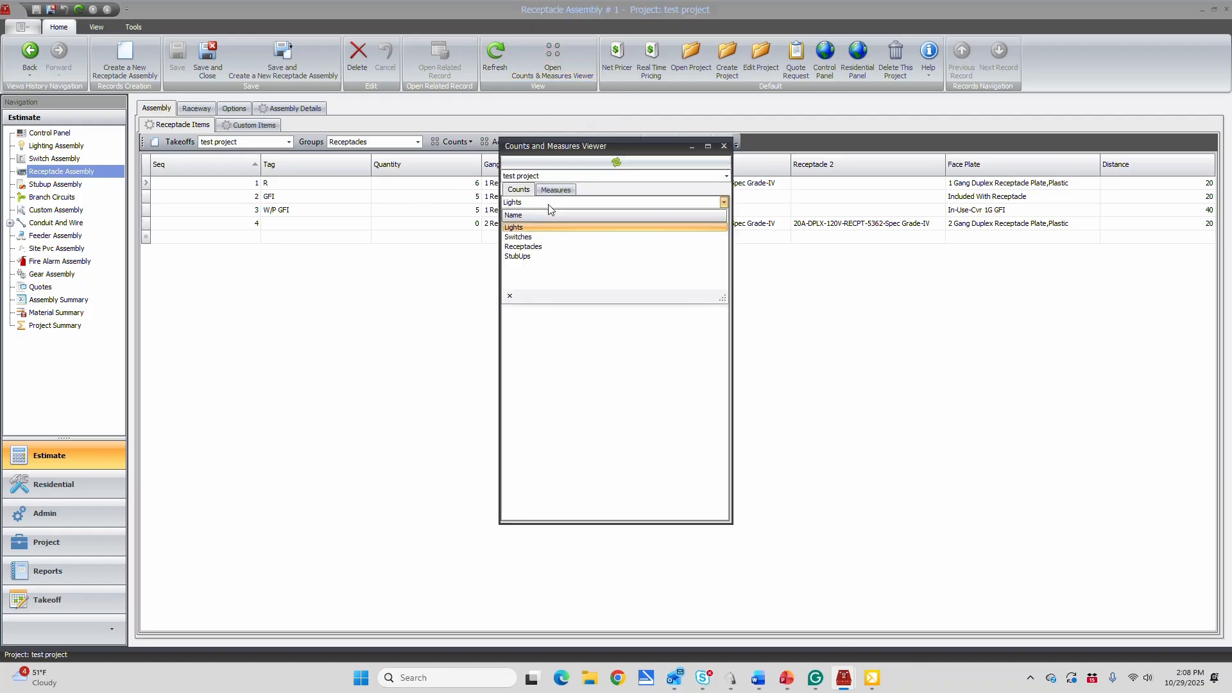
left_click(533, 246)
left_click_drag(616, 149, 293, 95)
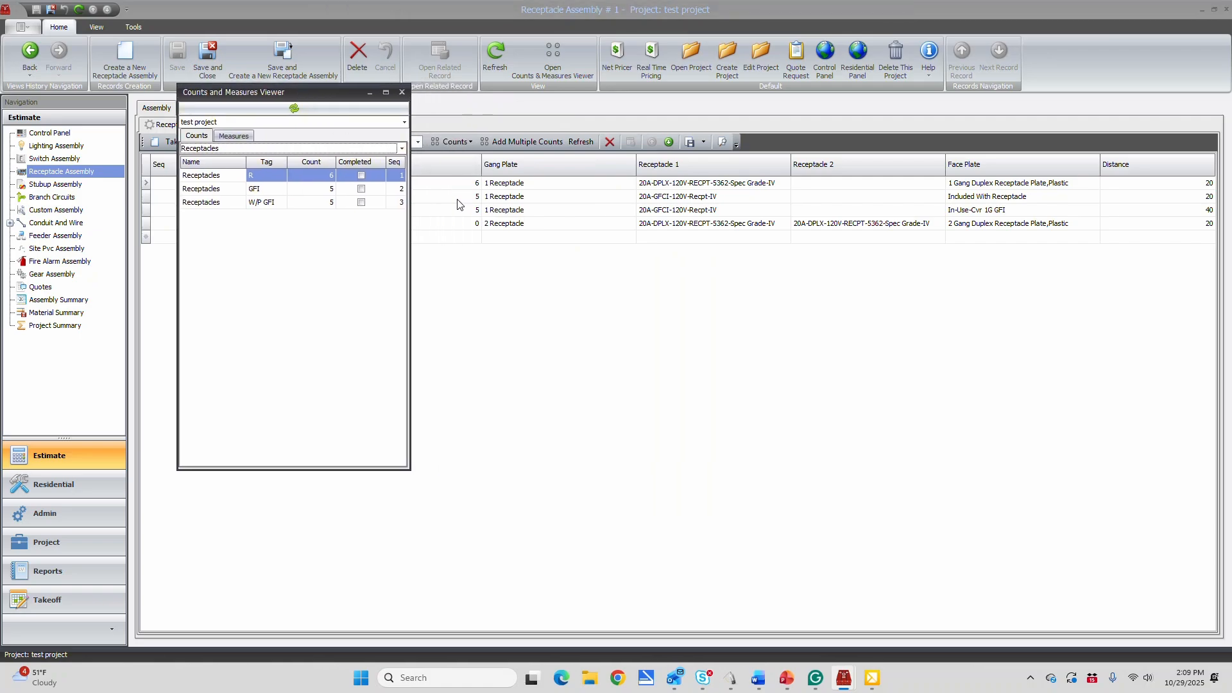
left_click(361, 176)
left_click(361, 189)
left_click(362, 202)
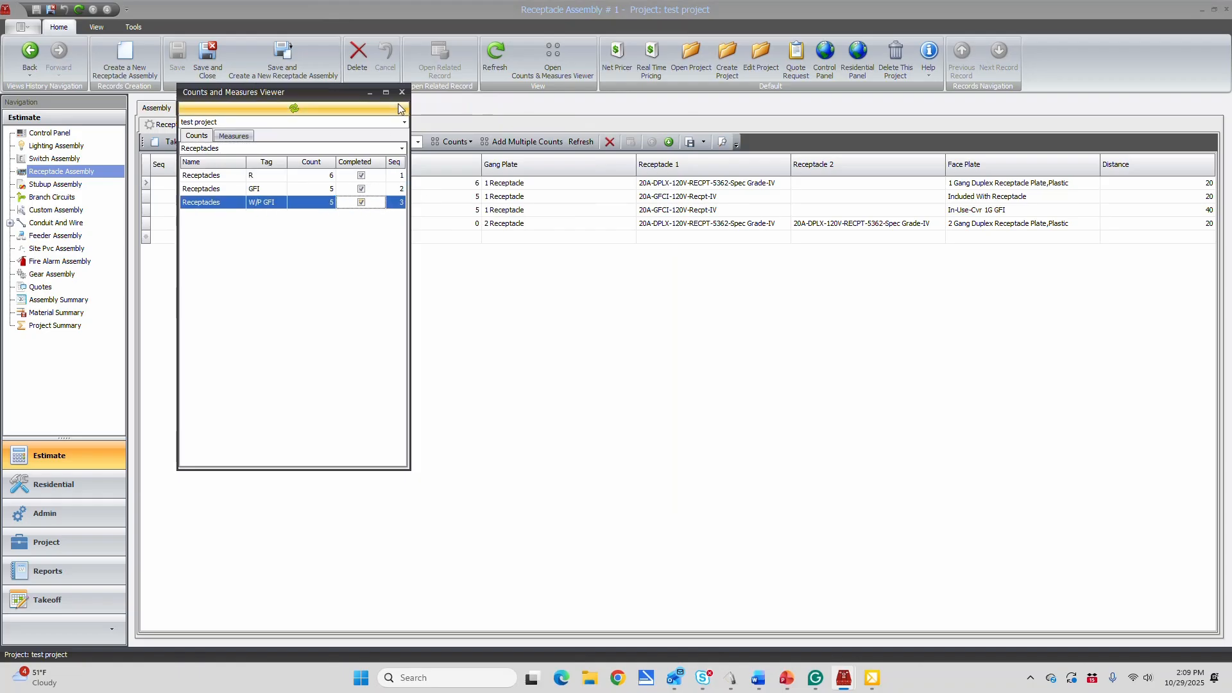
left_click(402, 93)
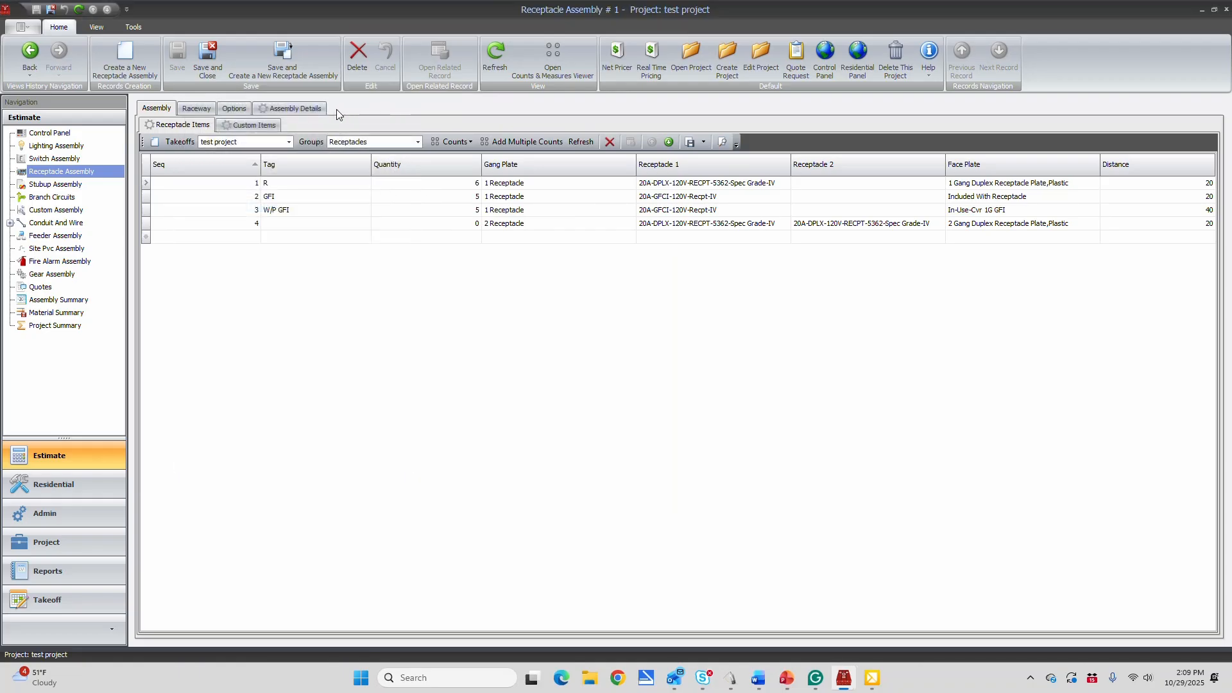
left_click(296, 109)
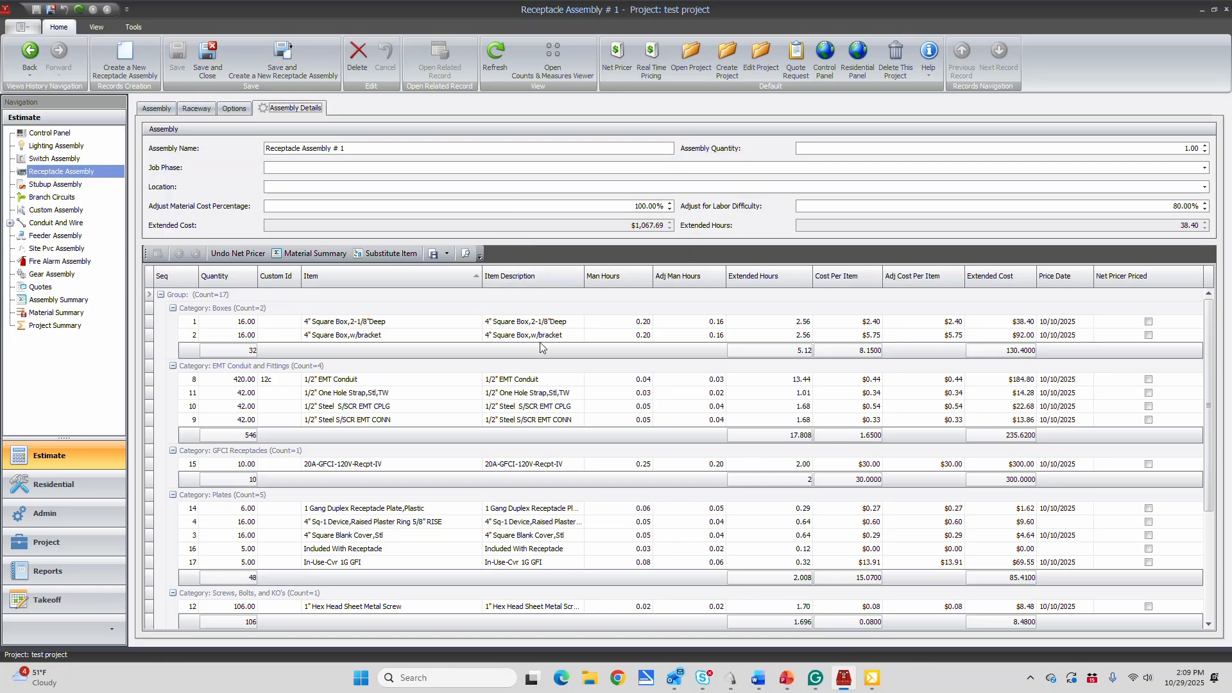
Look through the material and labor lines in the receptacle assembly details and return to the control panel
scroll(538, 347, "down", 4)
scroll(520, 475, "up", 4)
scroll(561, 437, "down", 2)
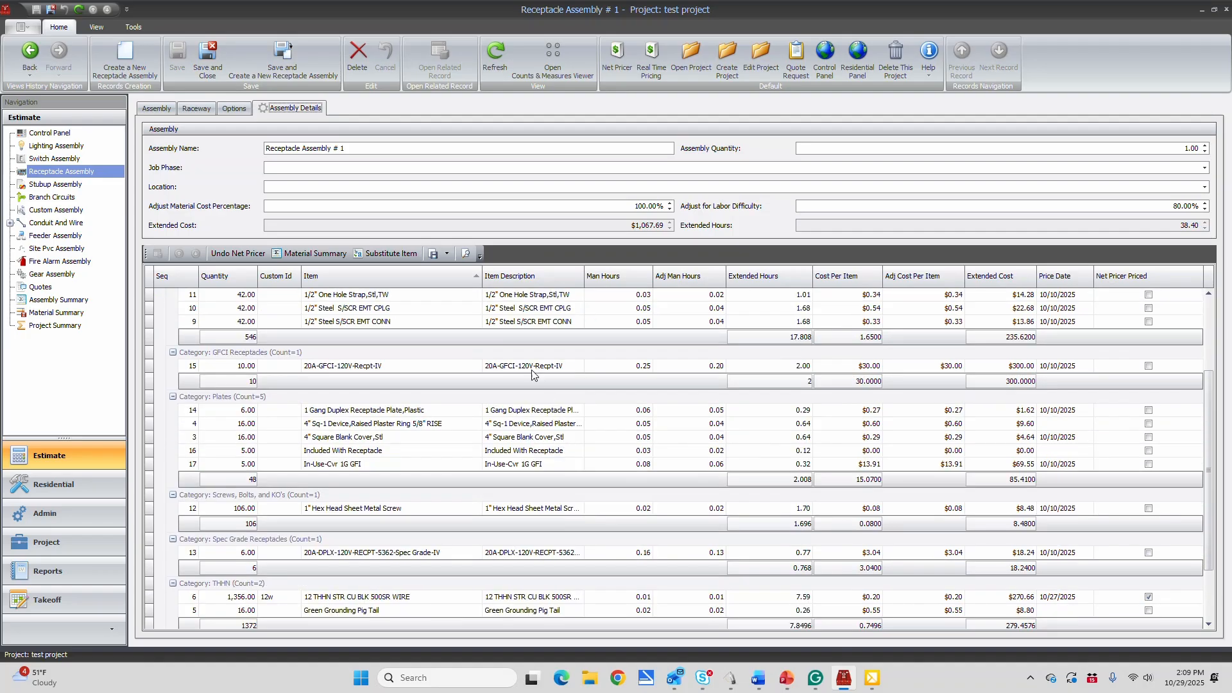
scroll(538, 437, "down", 1)
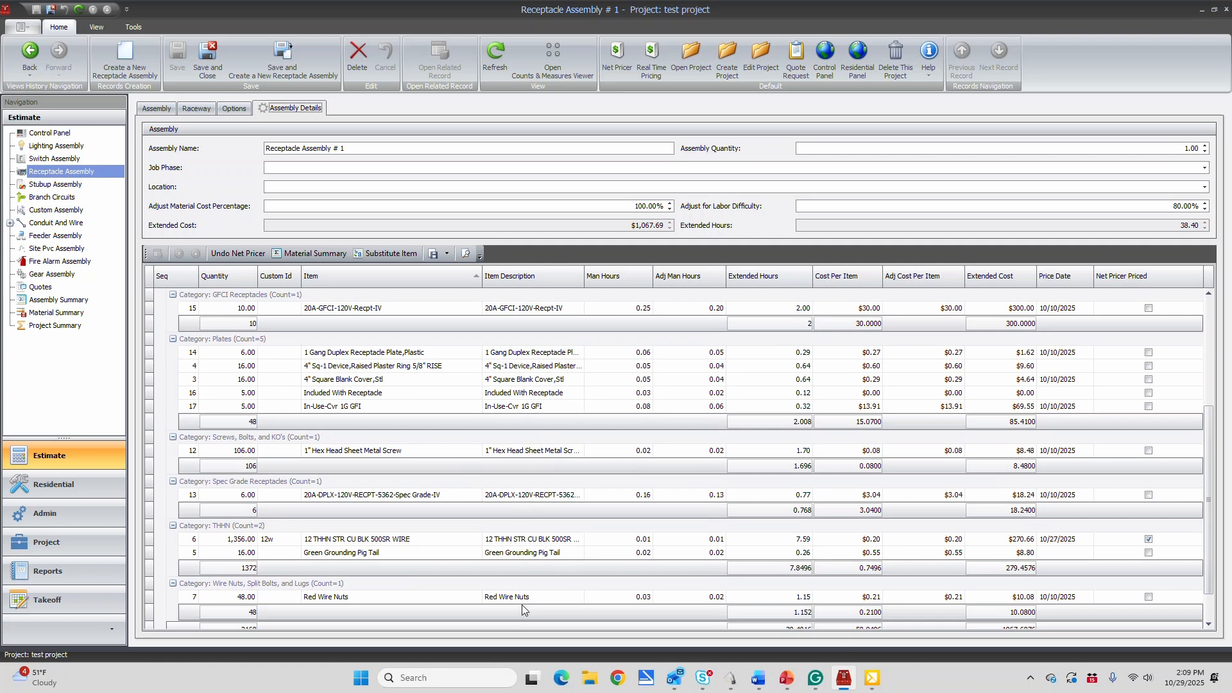
scroll(547, 520, "up", 3)
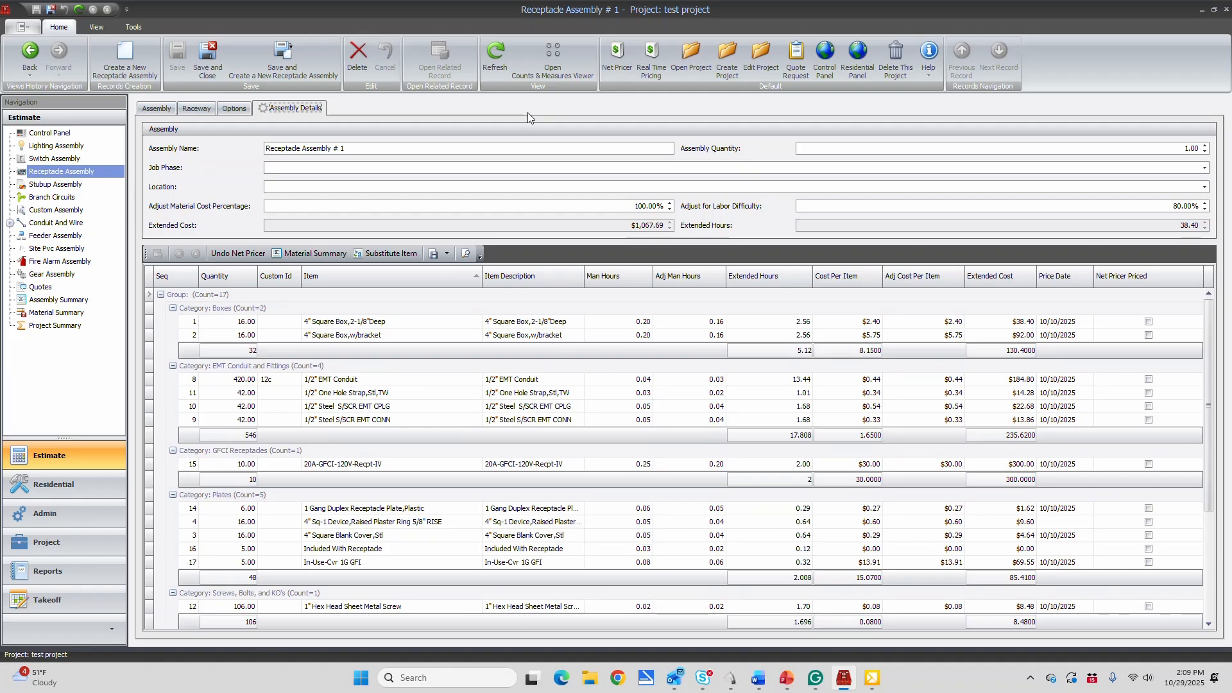
left_click(825, 59)
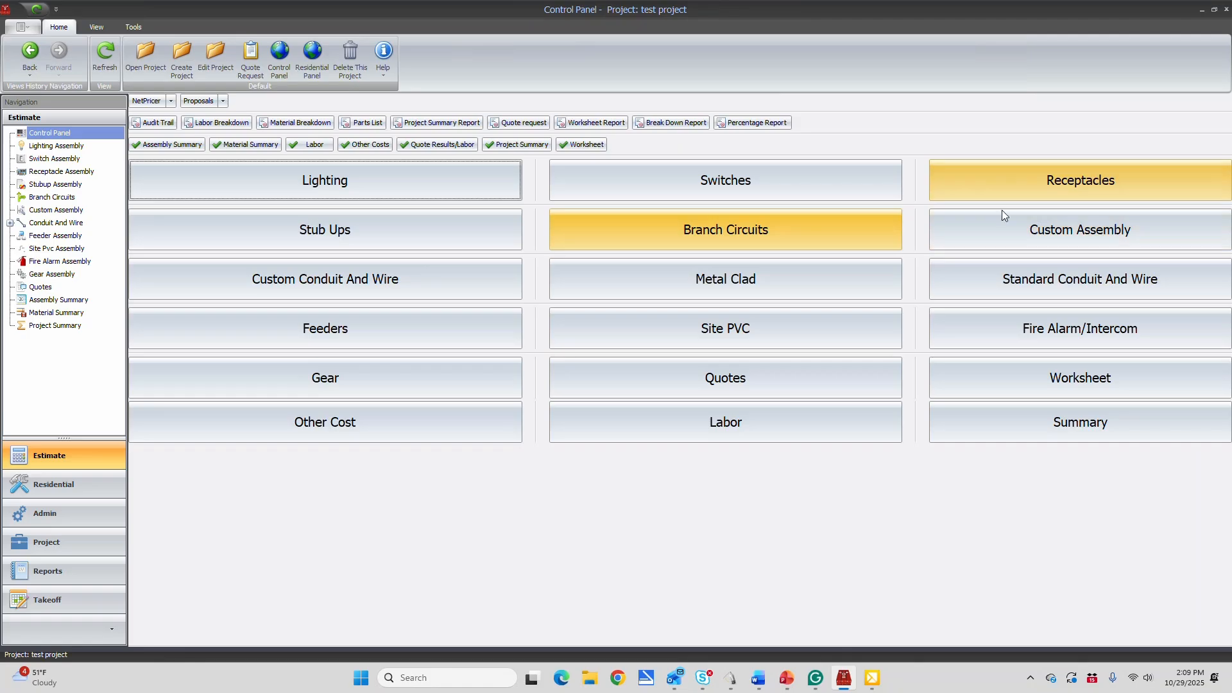
Create a new stub-up assembly and mark the StubUps count as completed in the Counts and Measures Viewer
left_click(353, 233)
left_click(117, 56)
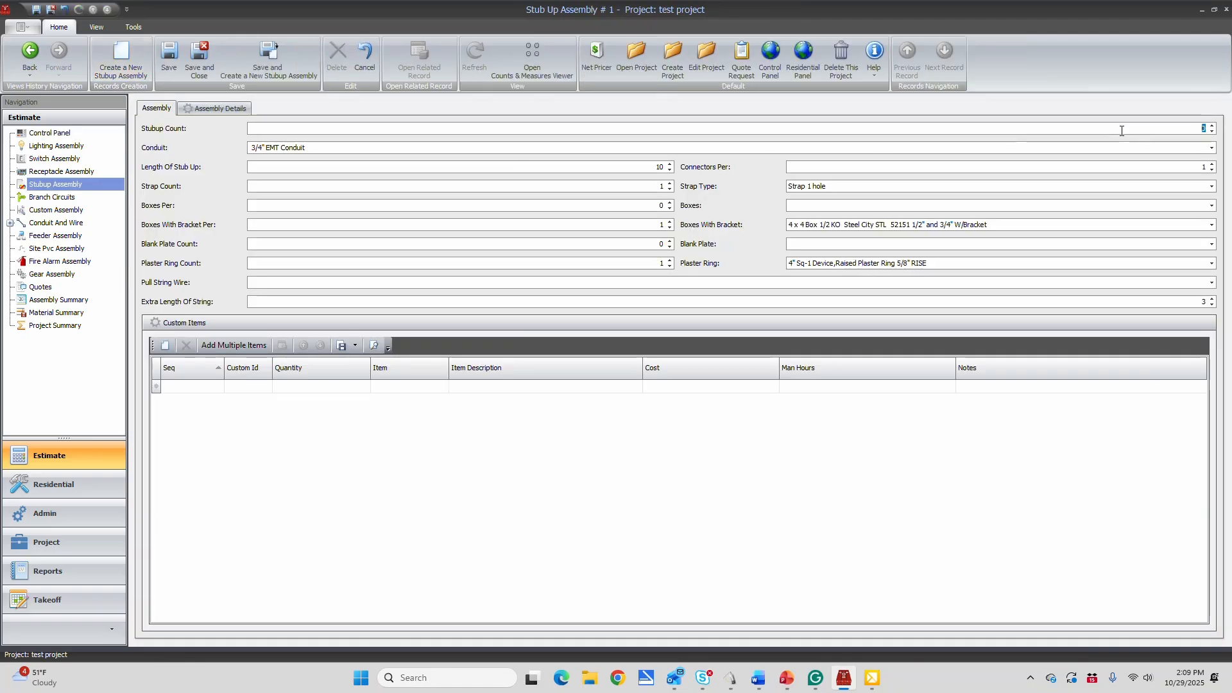
left_click(524, 54)
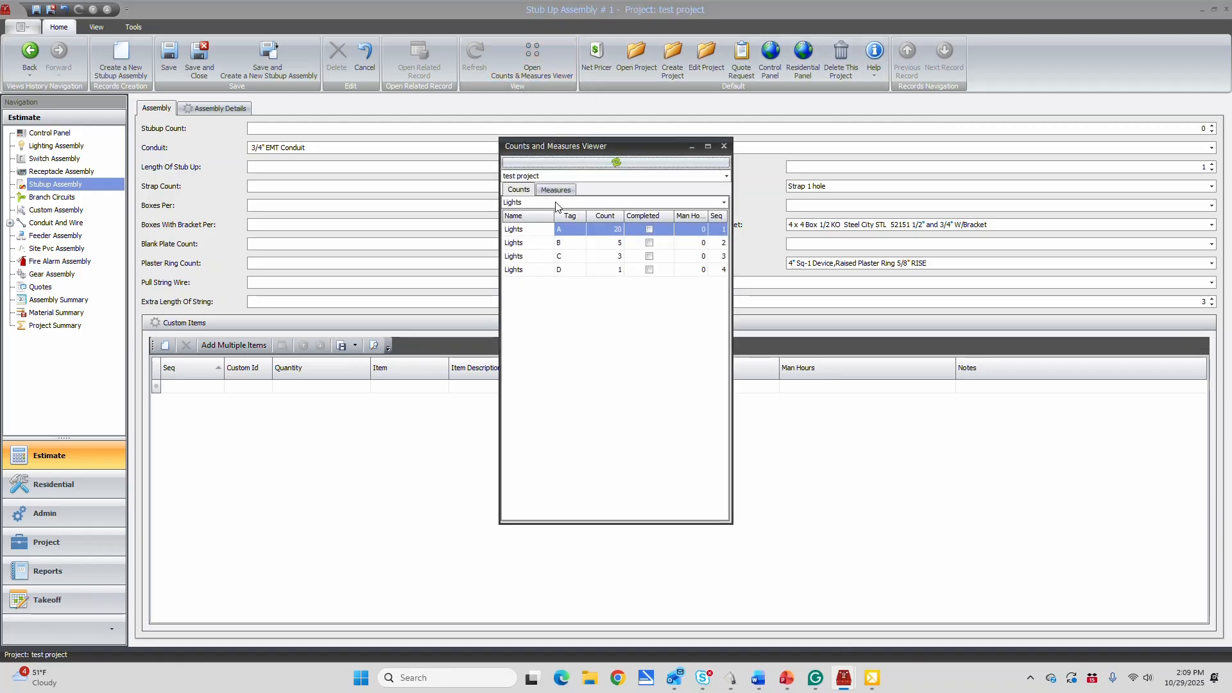
left_click(555, 203)
left_click(539, 250)
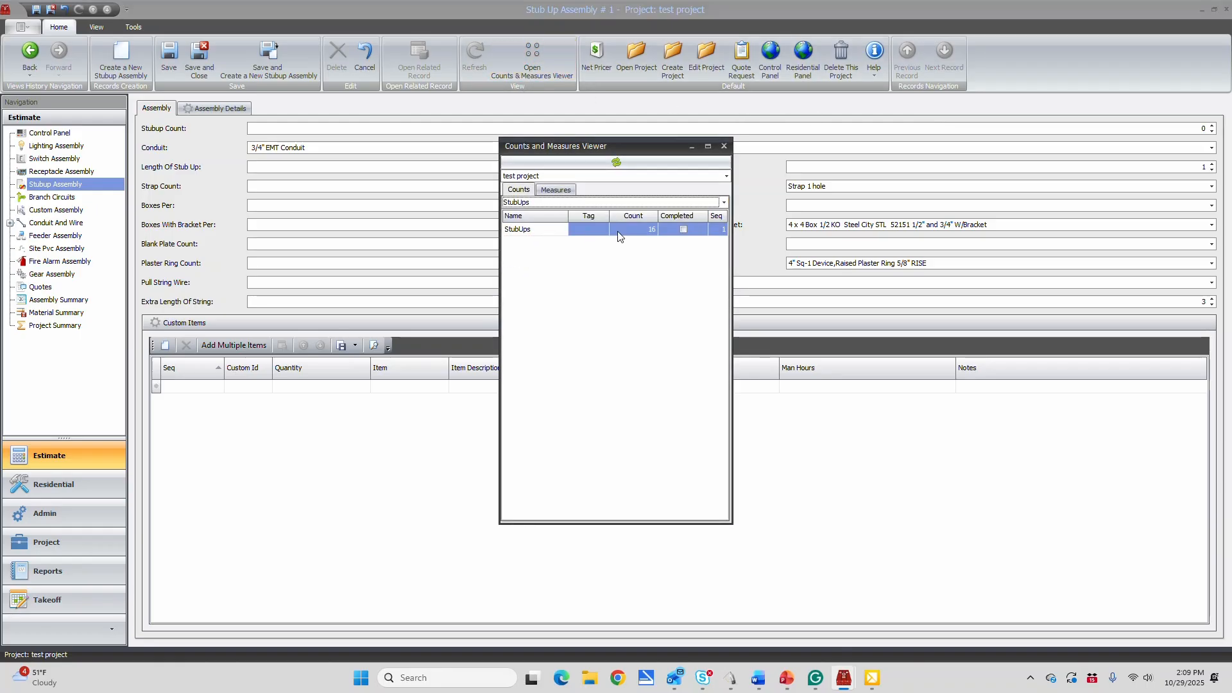
left_click(683, 229)
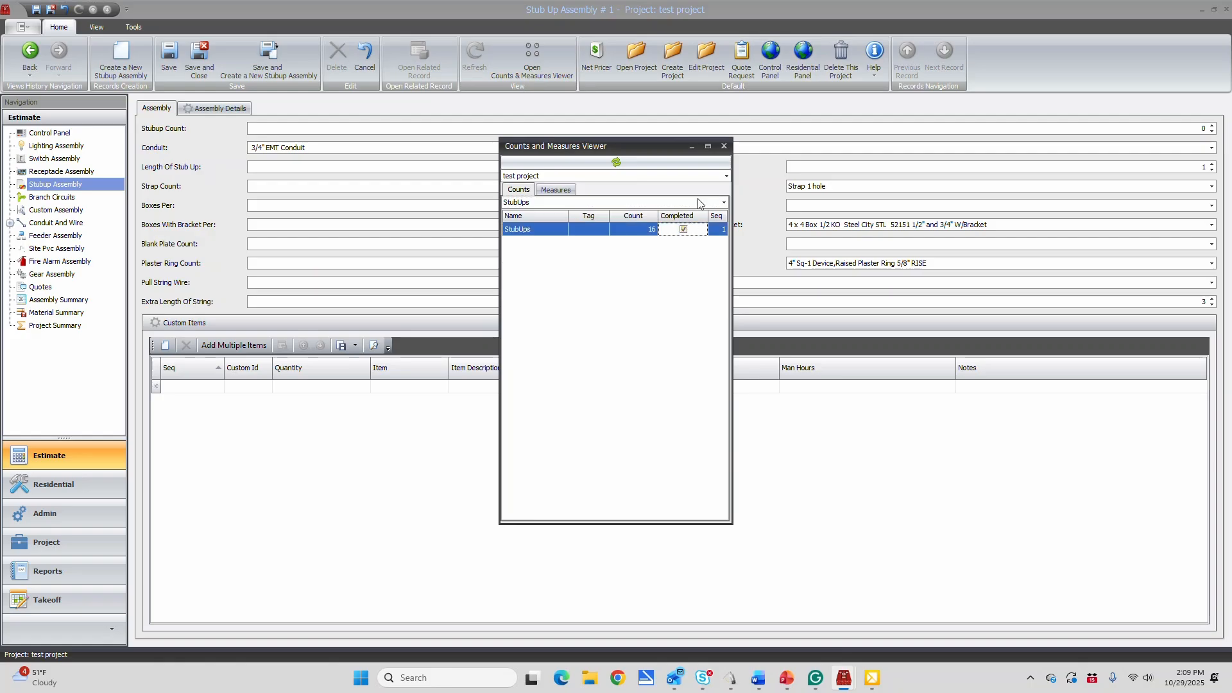
left_click(724, 146)
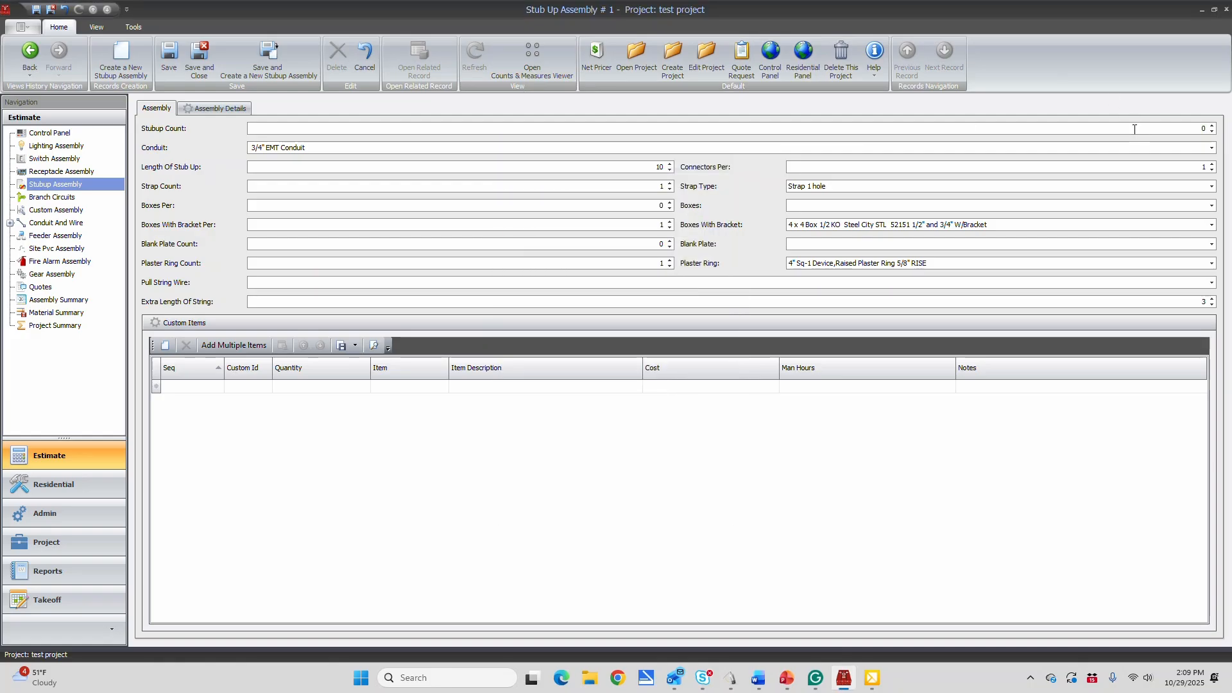
Set the stub-up count to 16, save the assembly, check its assembly details and return to the control panel
type("16")
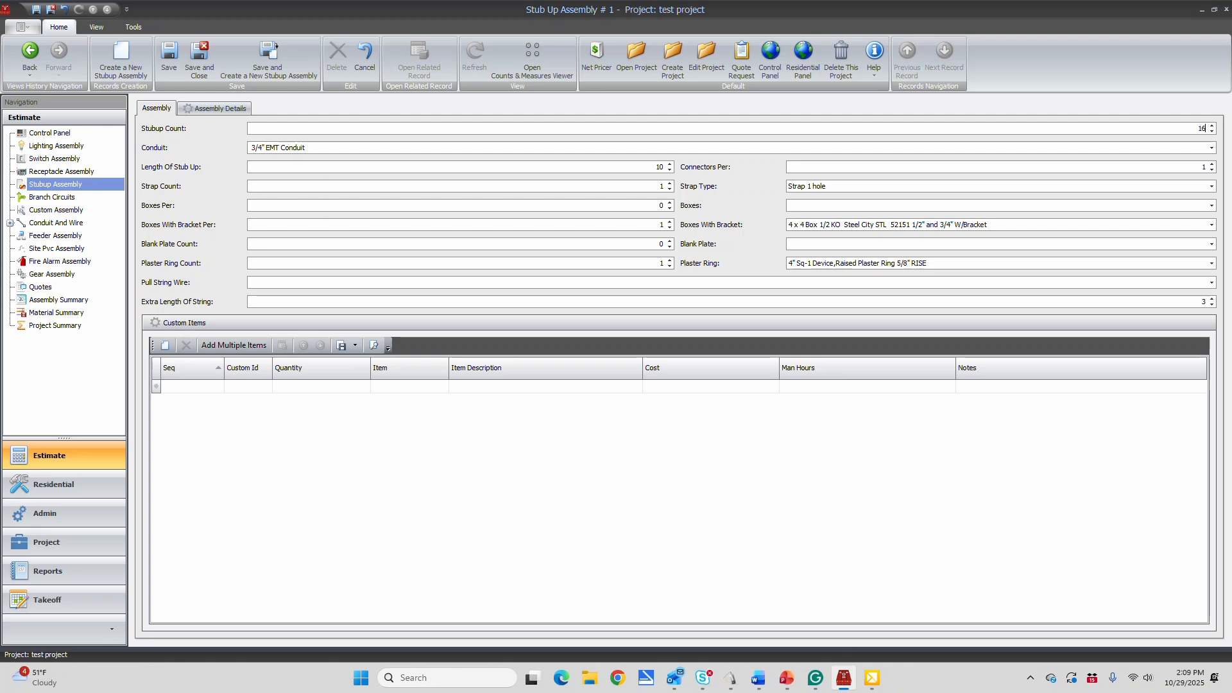
left_click(169, 55)
left_click(236, 110)
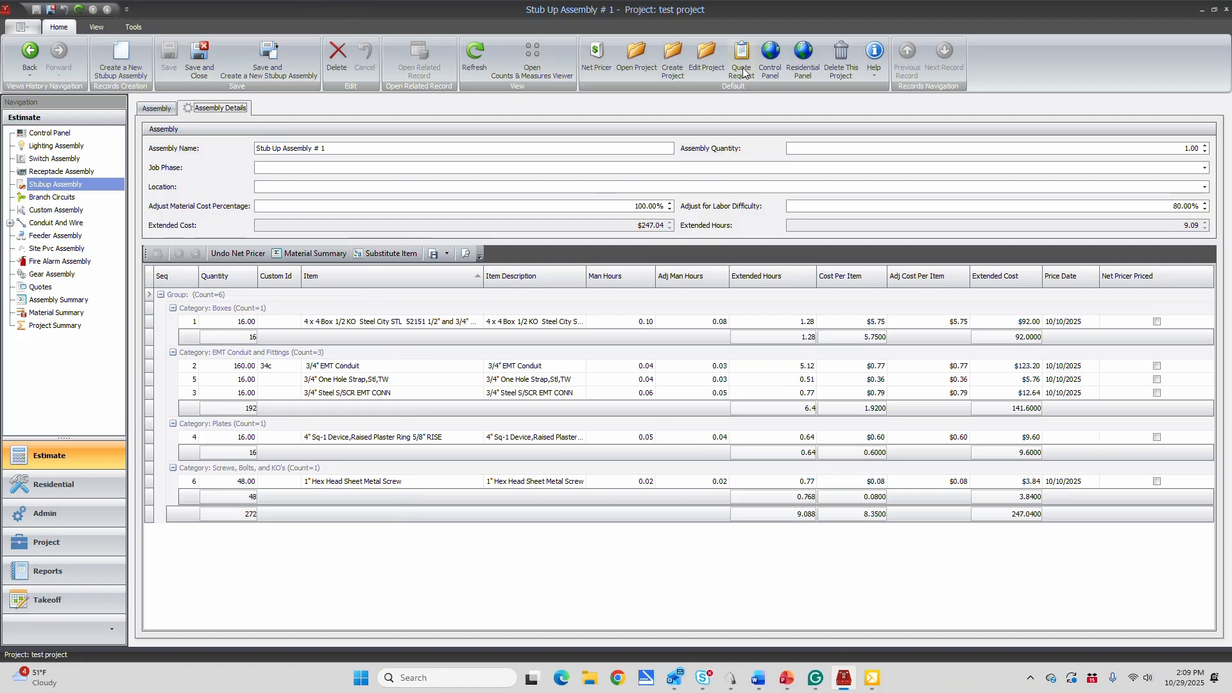
left_click(772, 54)
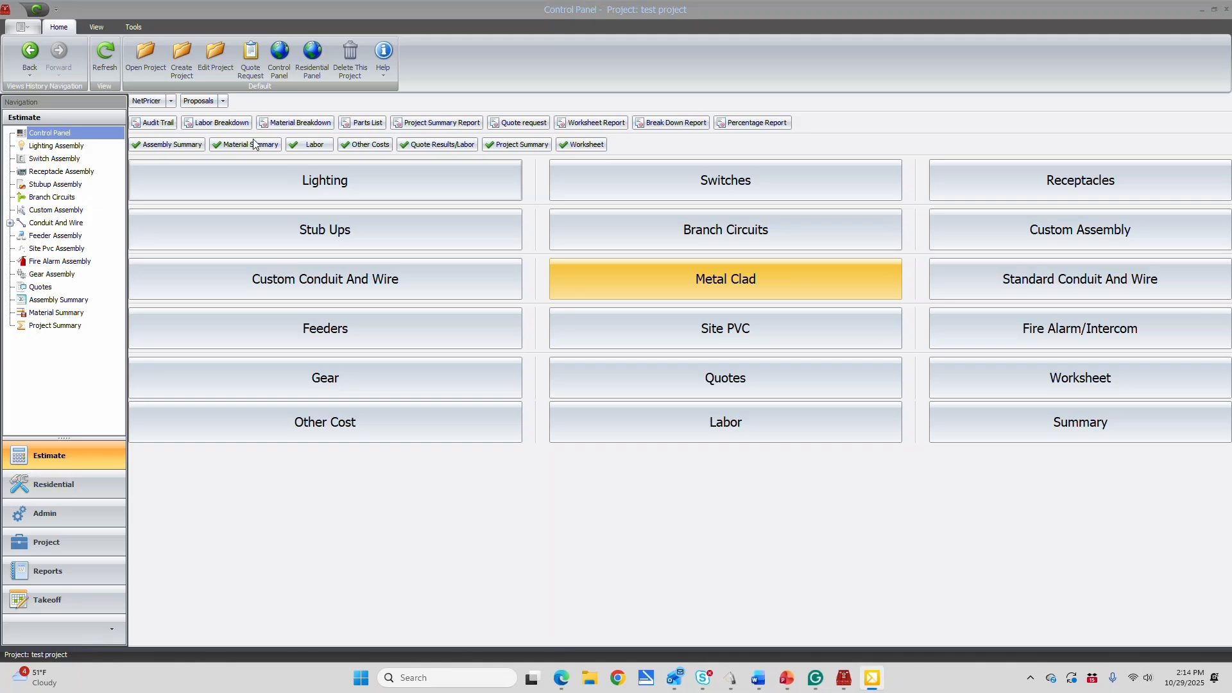
Open the existing lighting assembly, review its lighting tag details and return to the control panel
left_click(325, 181)
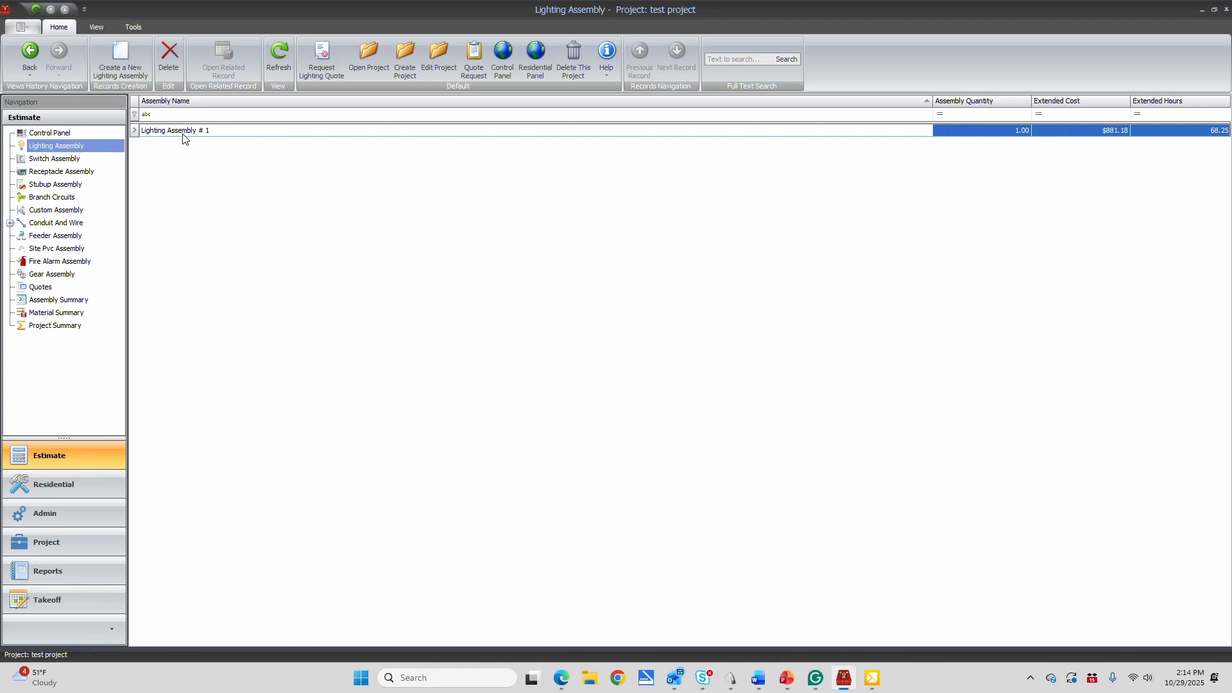
double_click(183, 133)
left_click(217, 109)
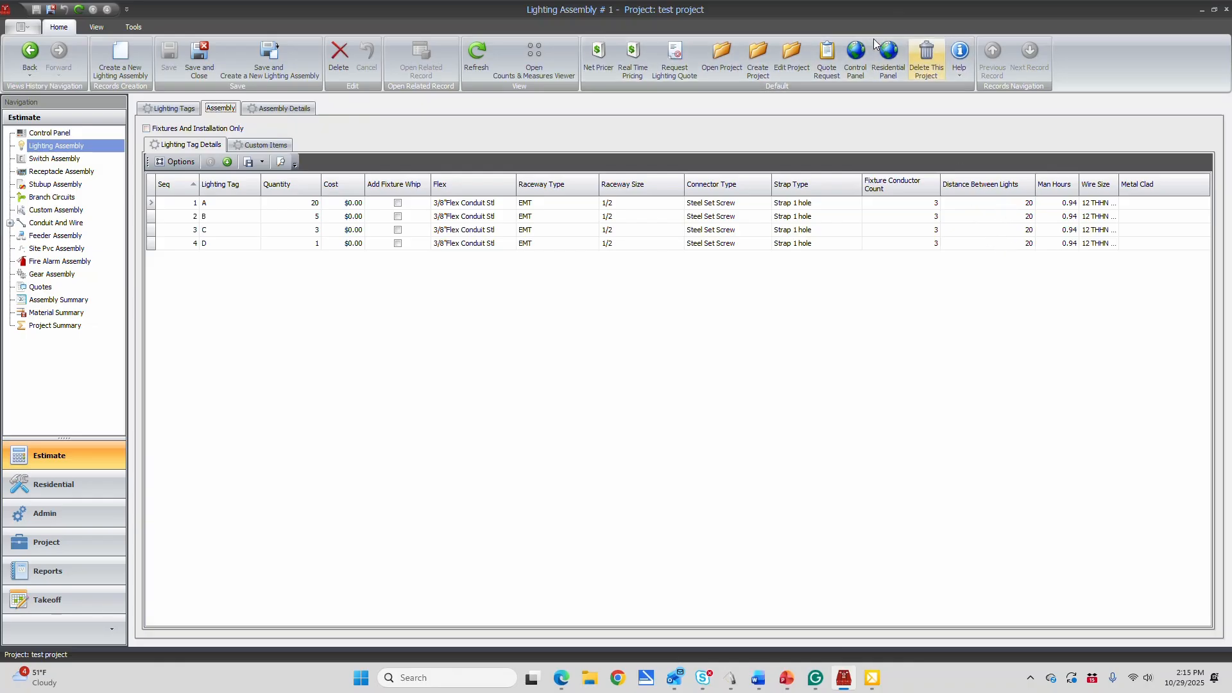
left_click(856, 59)
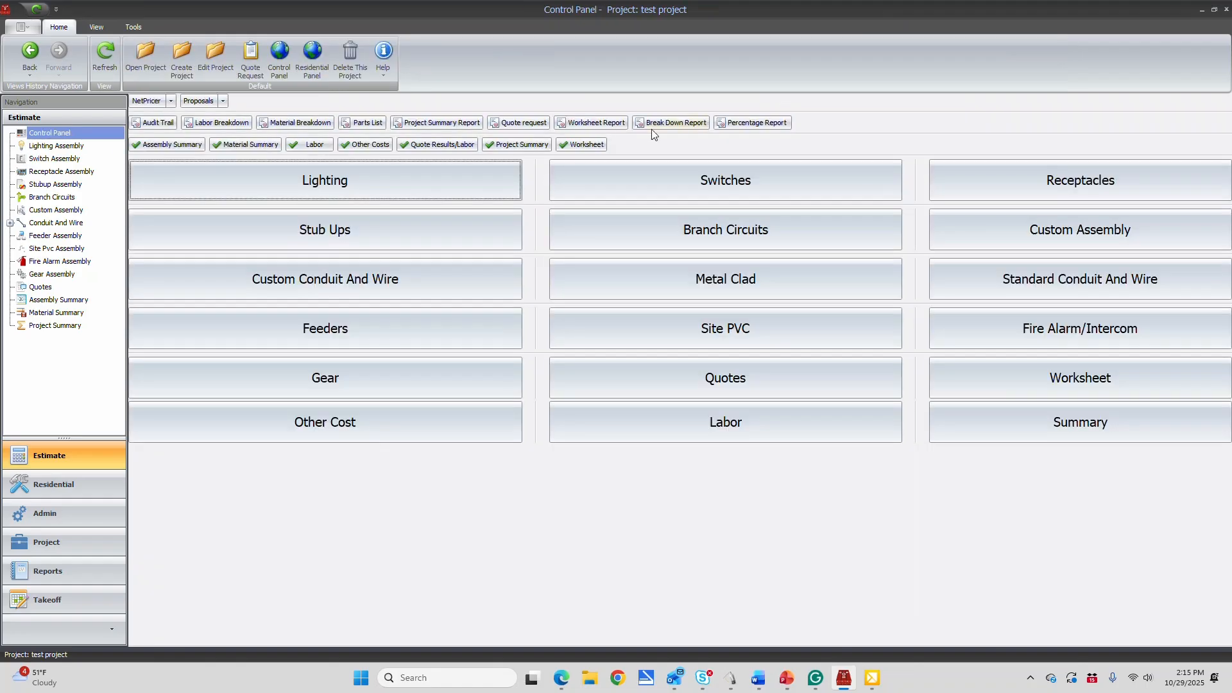
Review the switch items and the receptacle items in their existing assemblies, returning to the control panel after each
left_click(626, 175)
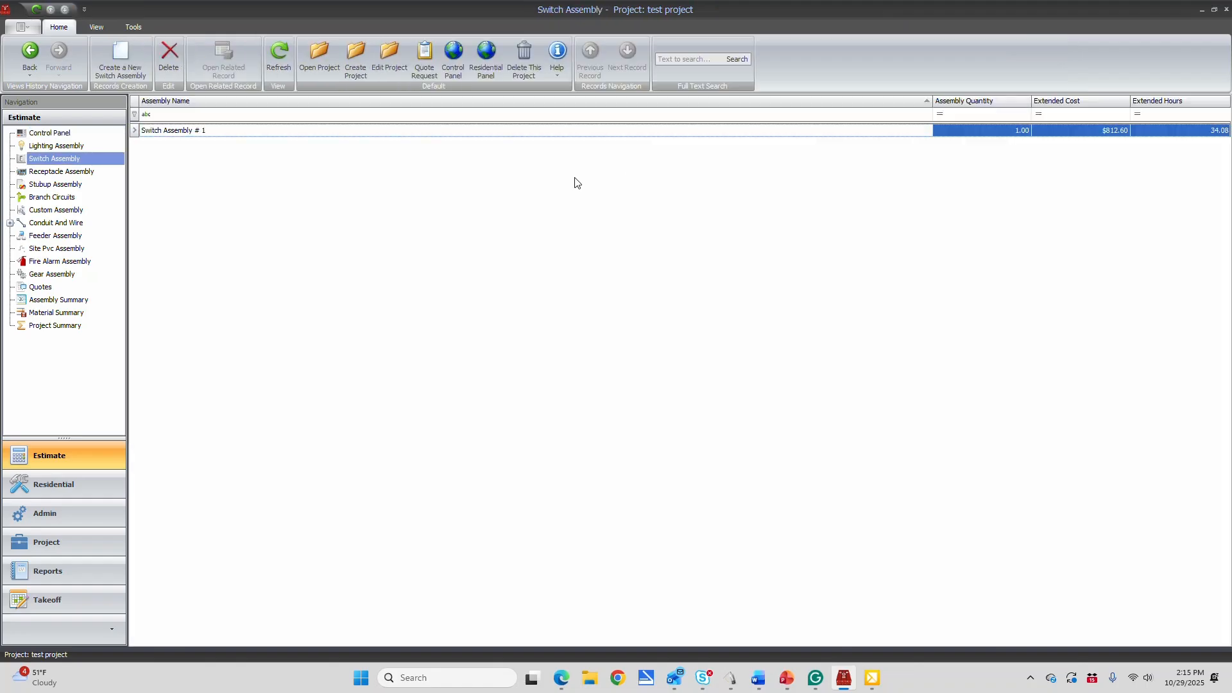
double_click(172, 130)
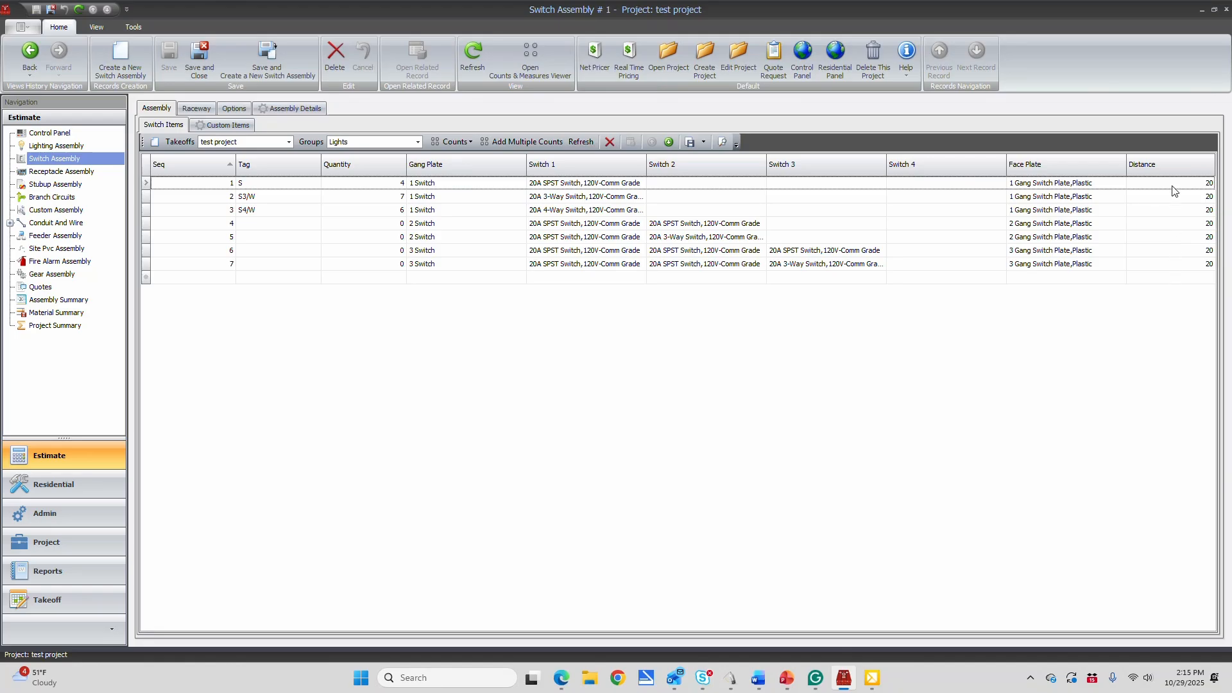
left_click(801, 61)
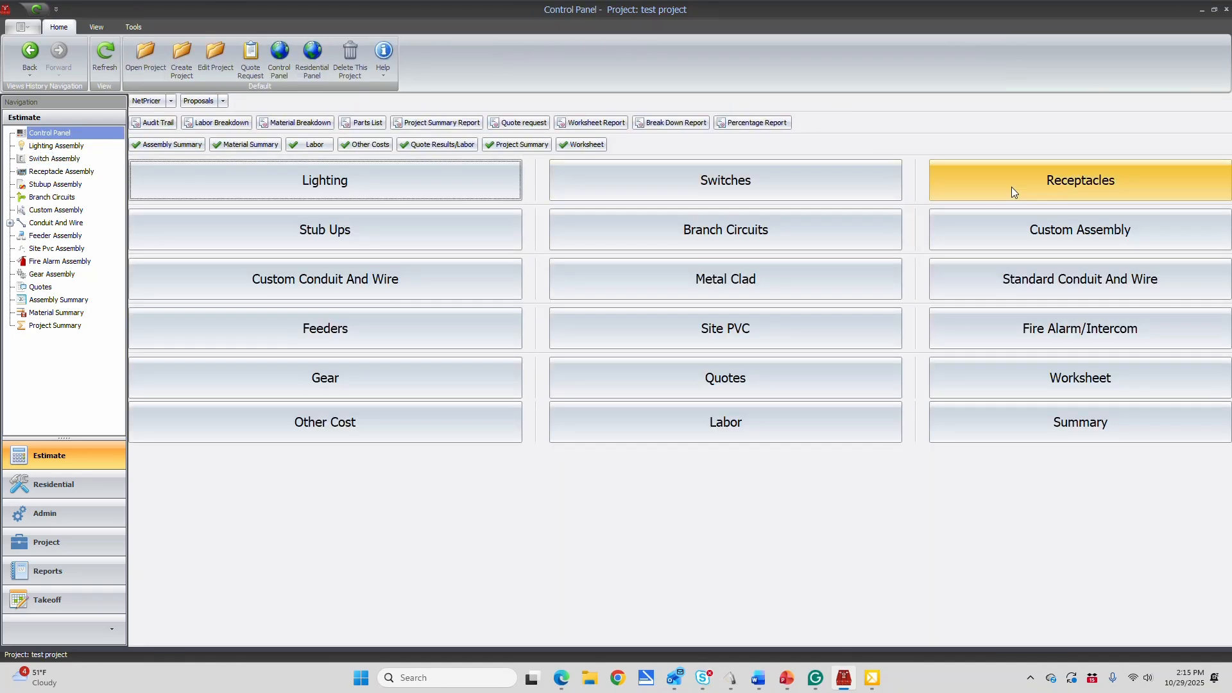
left_click(1033, 187)
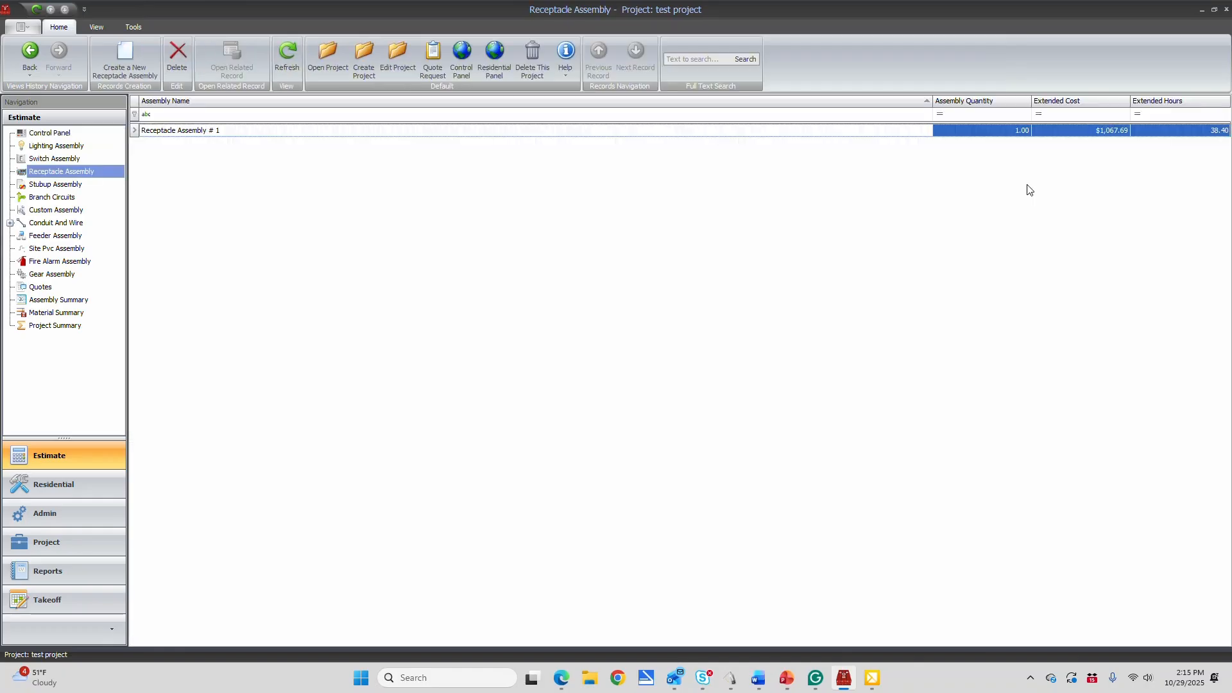
double_click(178, 131)
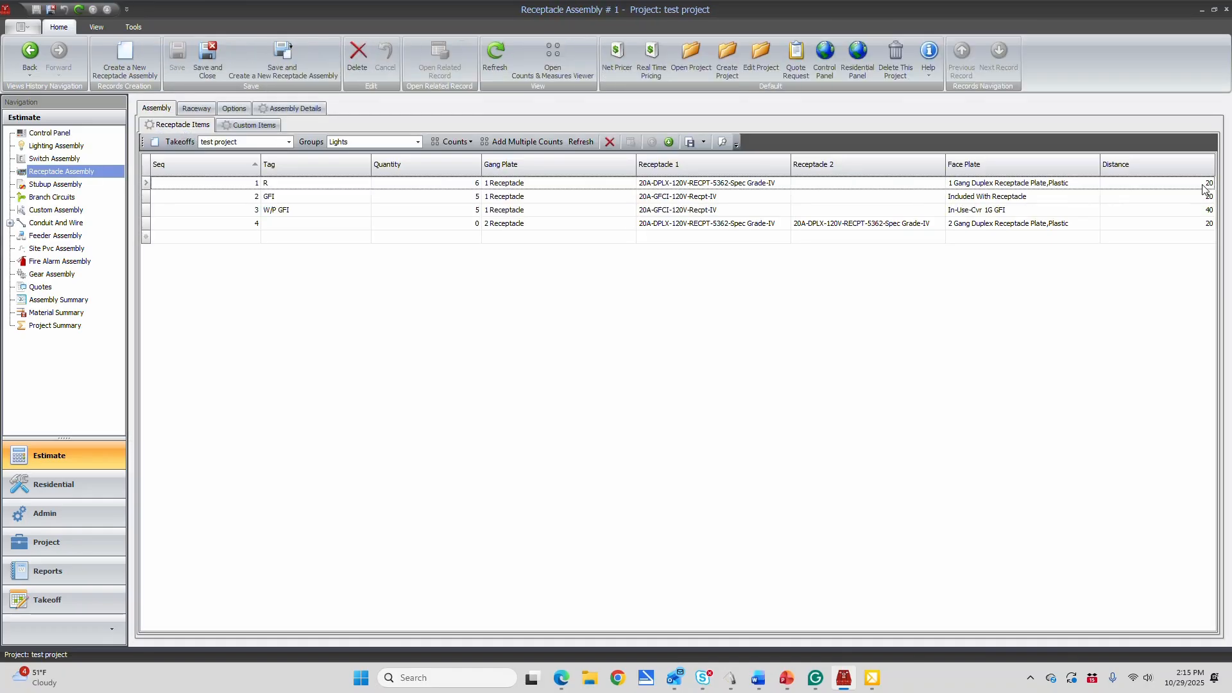
left_click(825, 58)
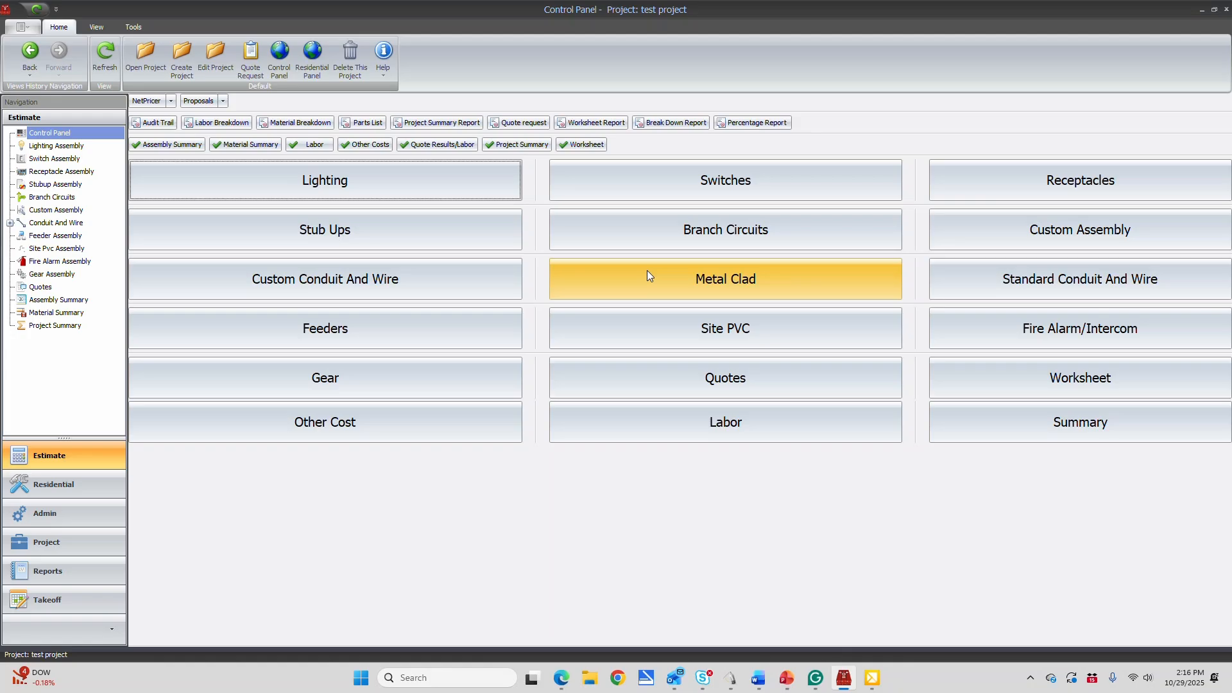
Change the receptacle assembly's raceway type to MC, save it, check its assembly details and return to the control panel
left_click(1053, 183)
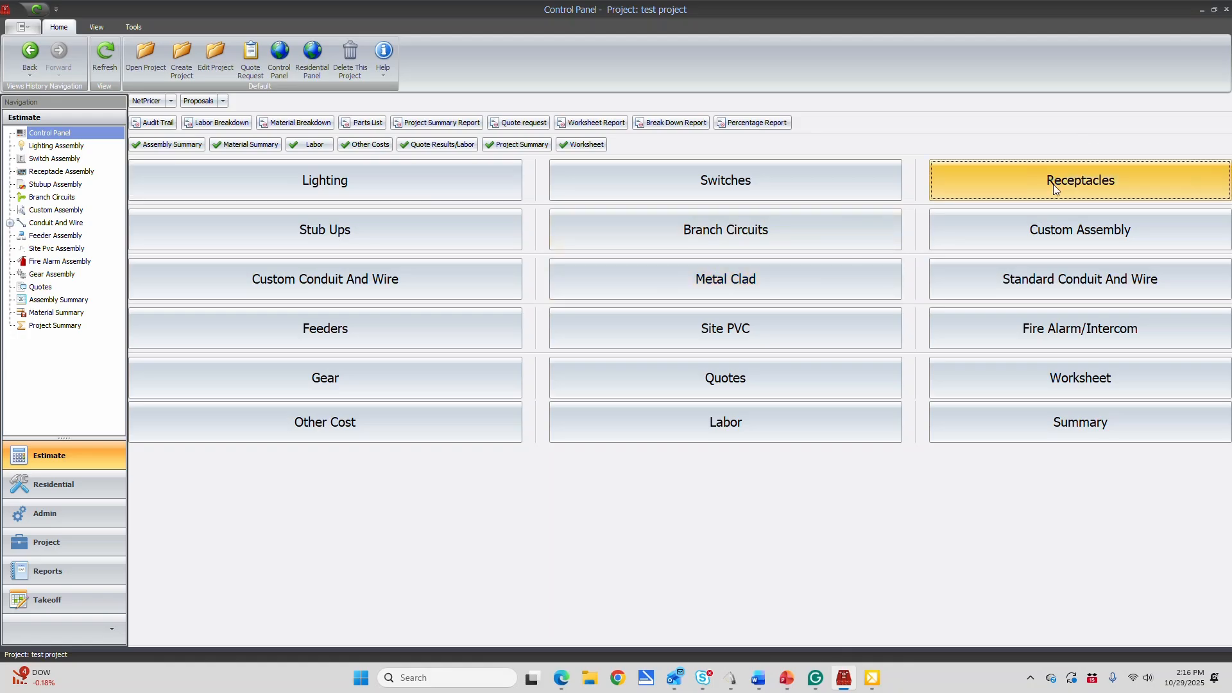
double_click(199, 131)
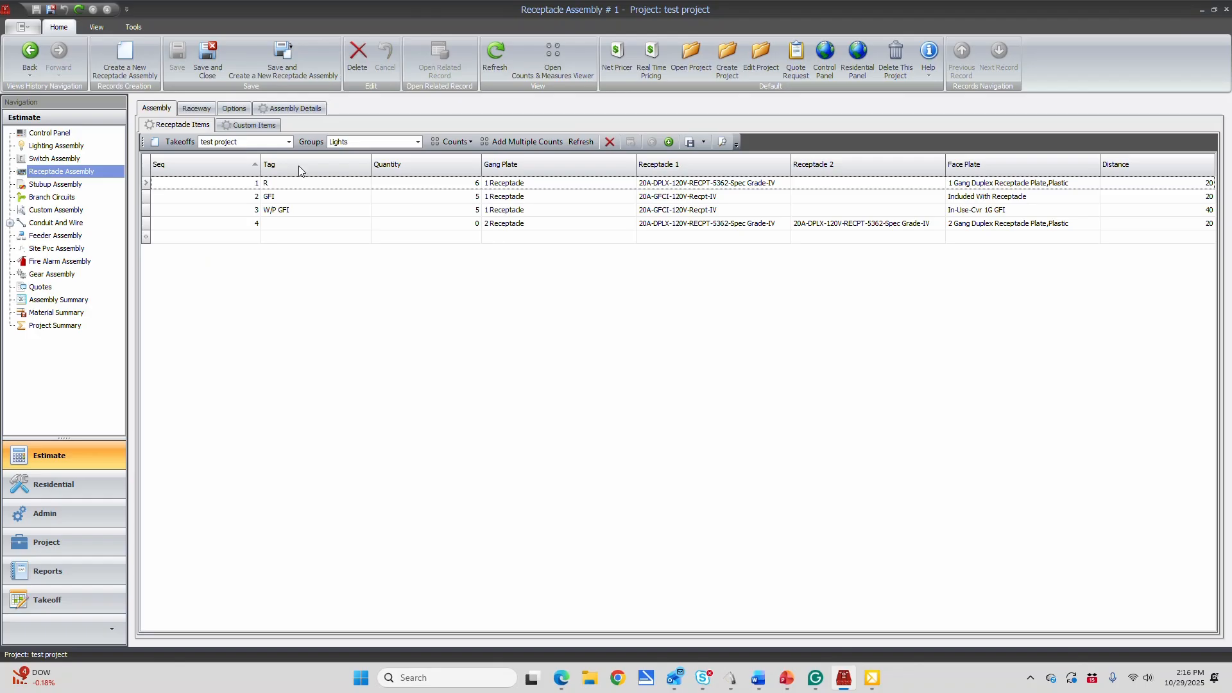
left_click(193, 108)
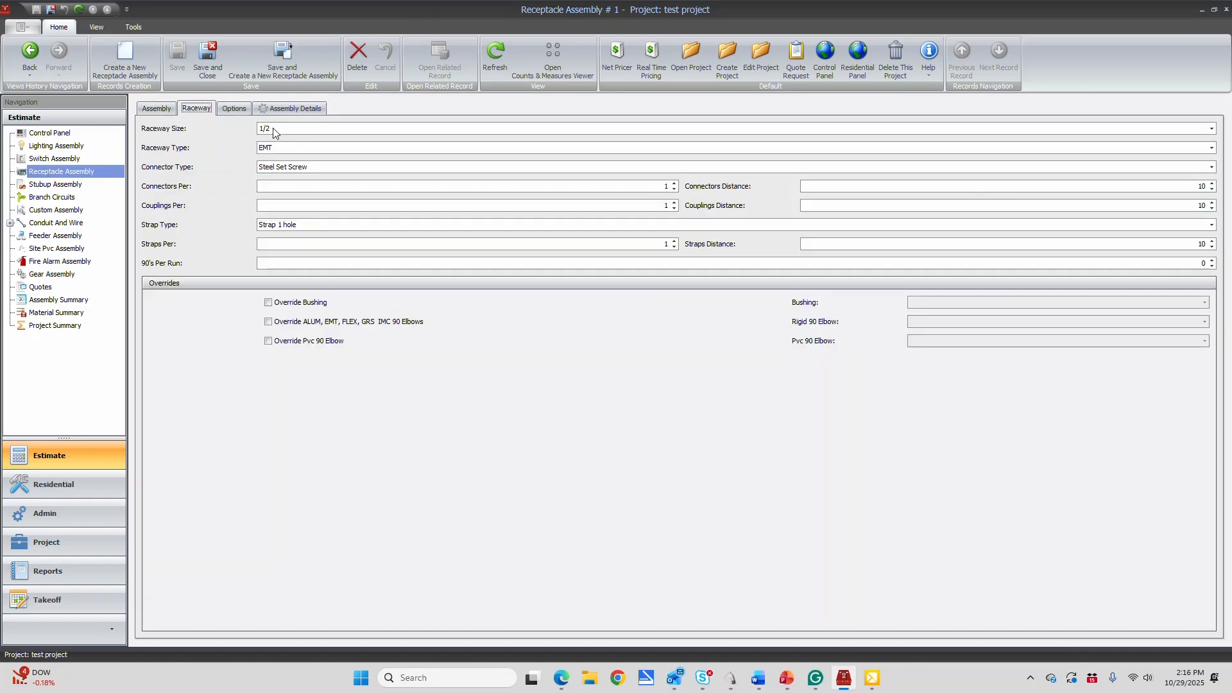
left_click(274, 149)
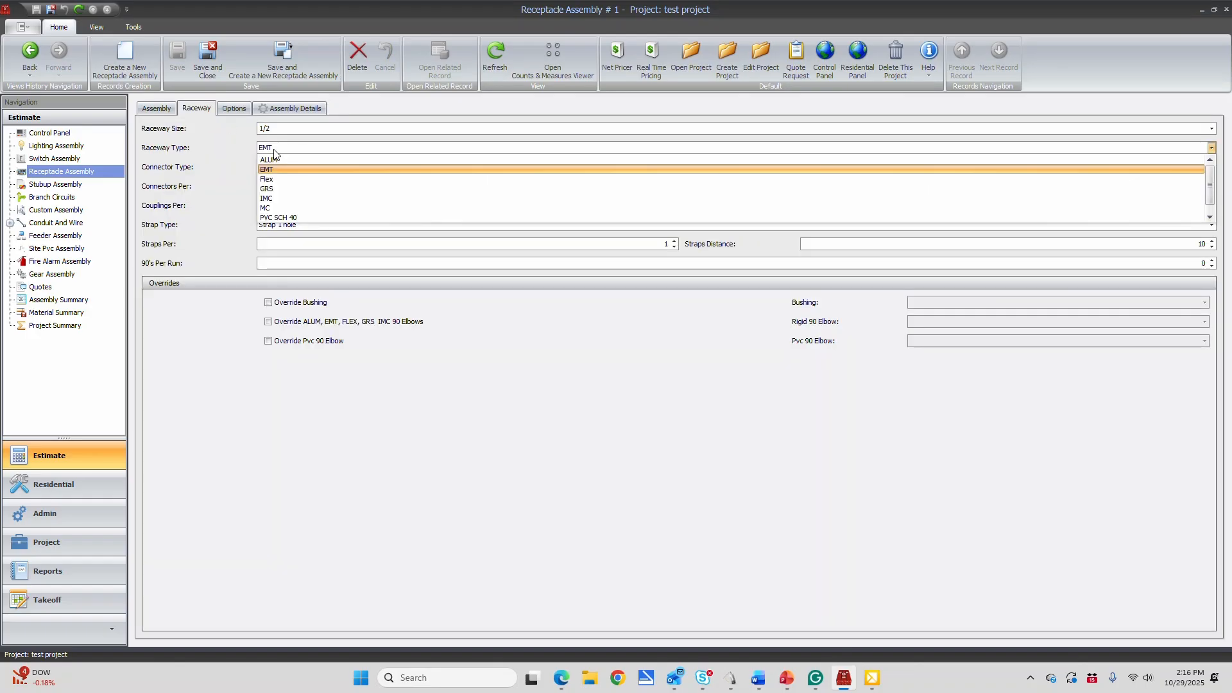
left_click(262, 208)
left_click(177, 56)
left_click(295, 110)
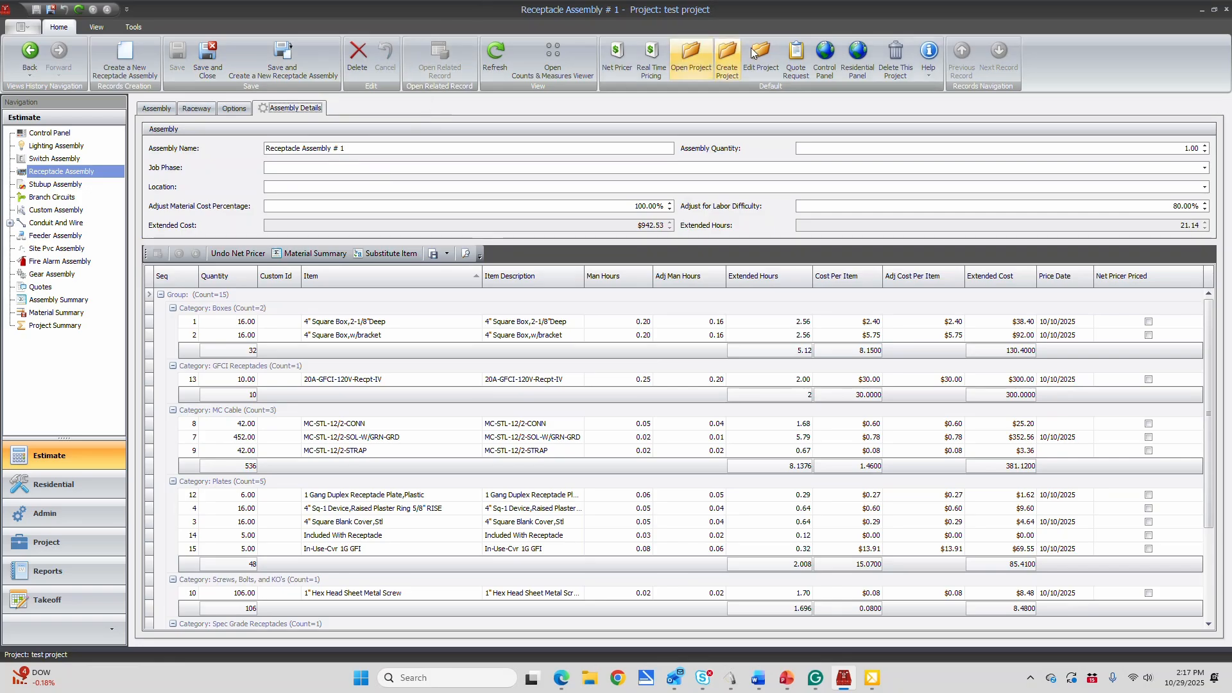
left_click(829, 54)
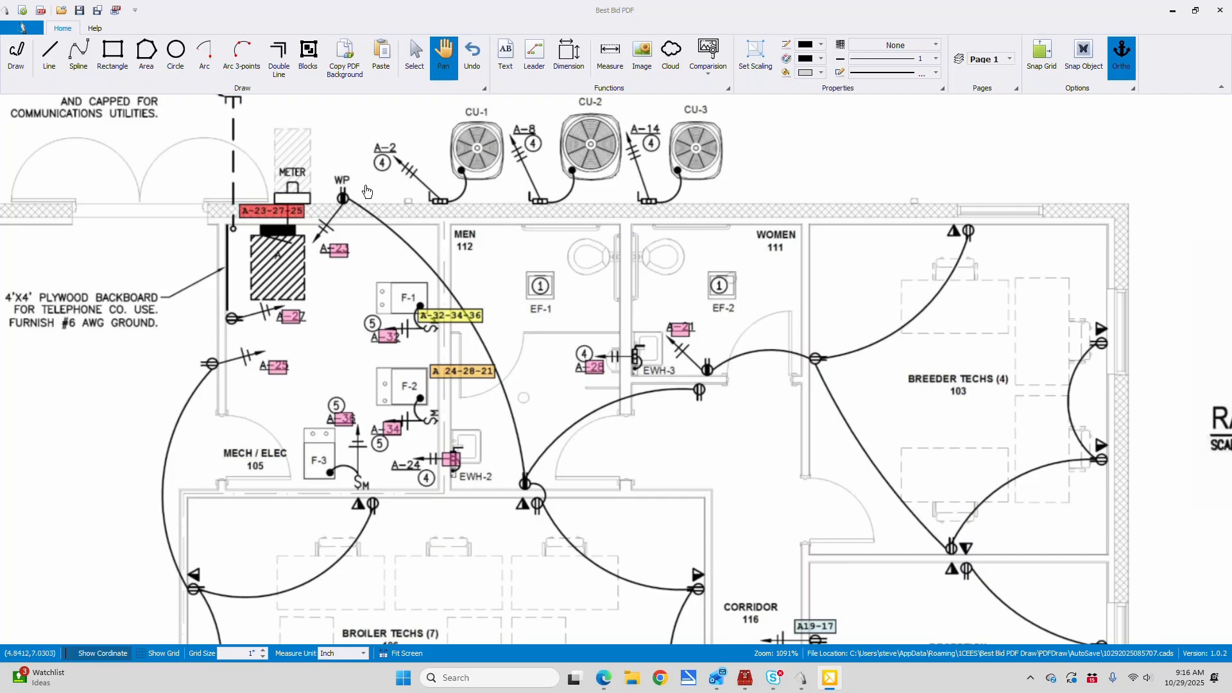
In Best Bid PDF, draw a line from the uppermost small box up, across and down to the top of the panel rectangle
left_click(443, 55)
mouse_move(309, 364)
left_mouse_down()
mouse_move(839, 357)
mouse_move(1138, 310)
left_mouse_up()
mouse_move(592, 300)
left_mouse_down()
mouse_move(682, 302)
mouse_move(740, 321)
left_mouse_up()
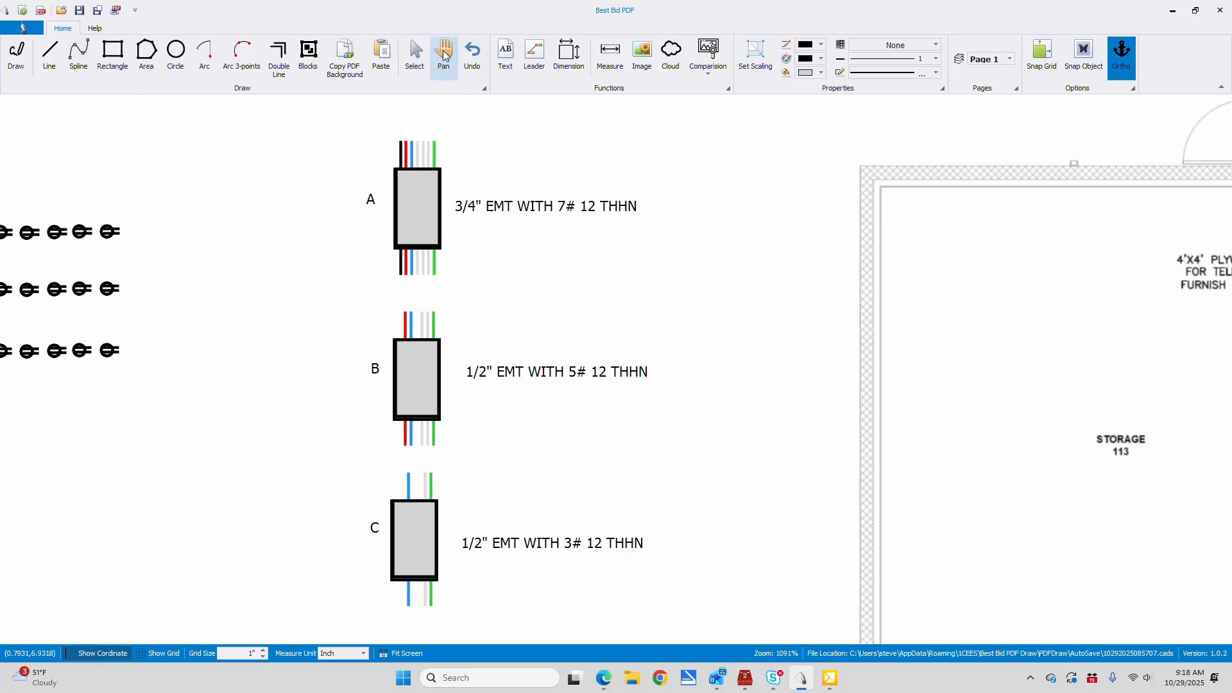
left_click_drag(271, 181, 771, 191)
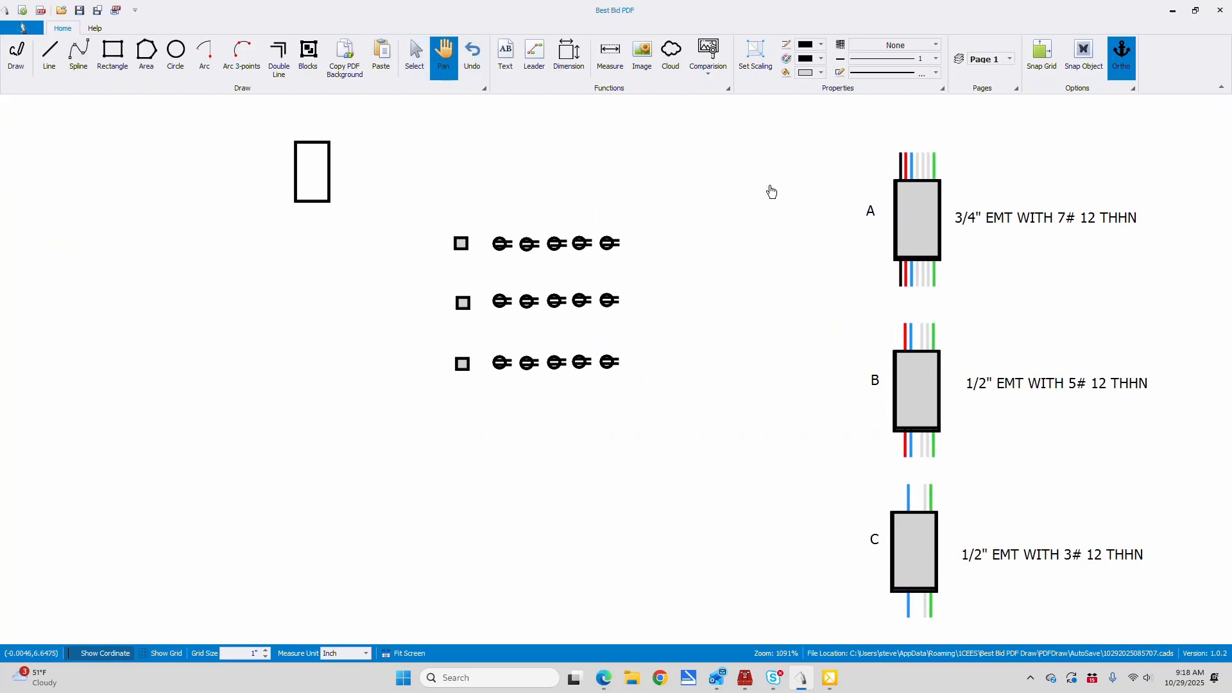
left_click(50, 55)
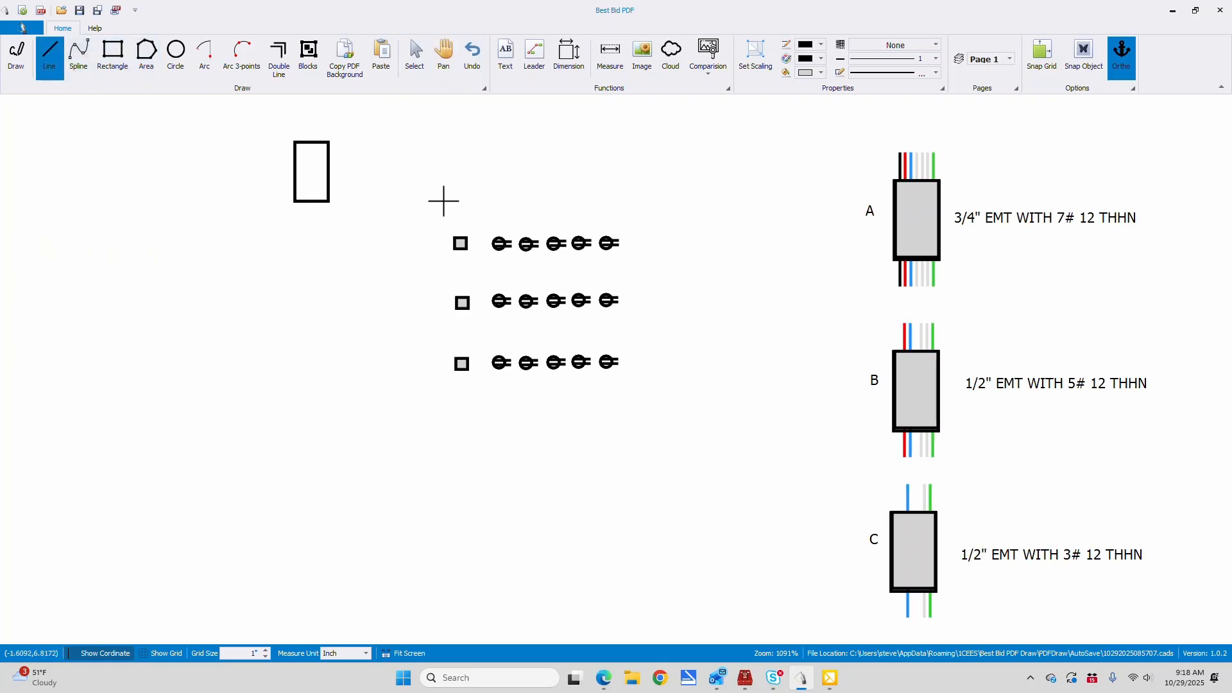
left_click(460, 237)
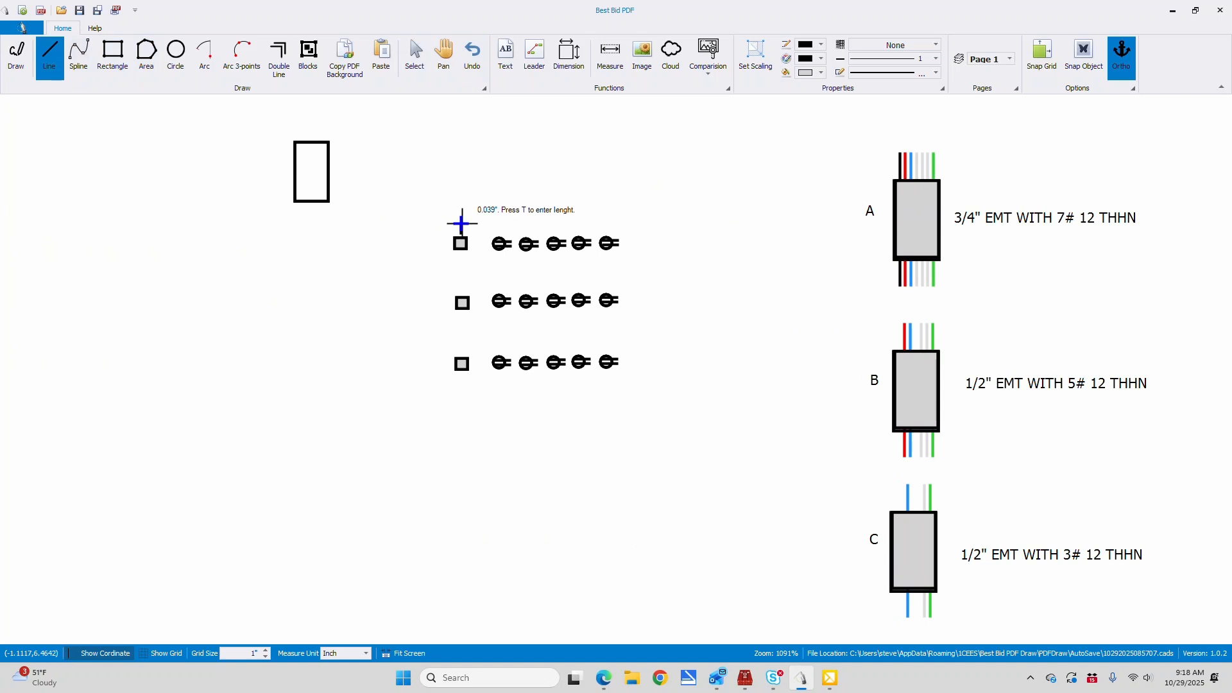
left_click(461, 104)
left_click(308, 104)
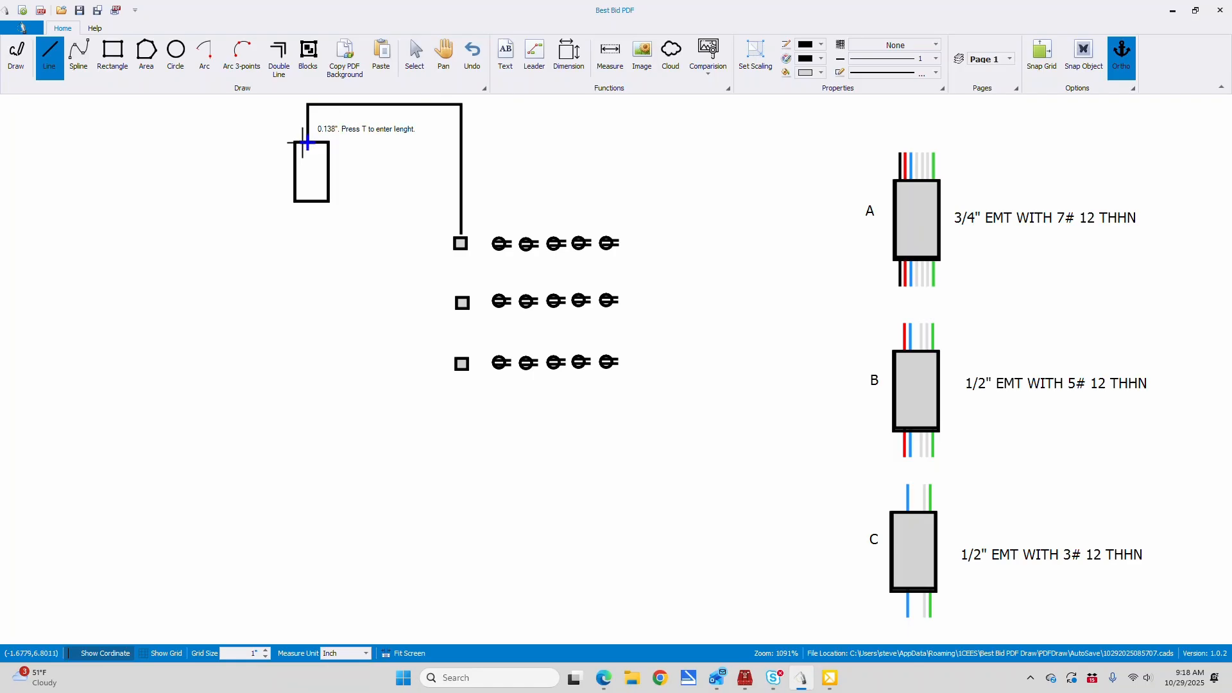
double_click(303, 143)
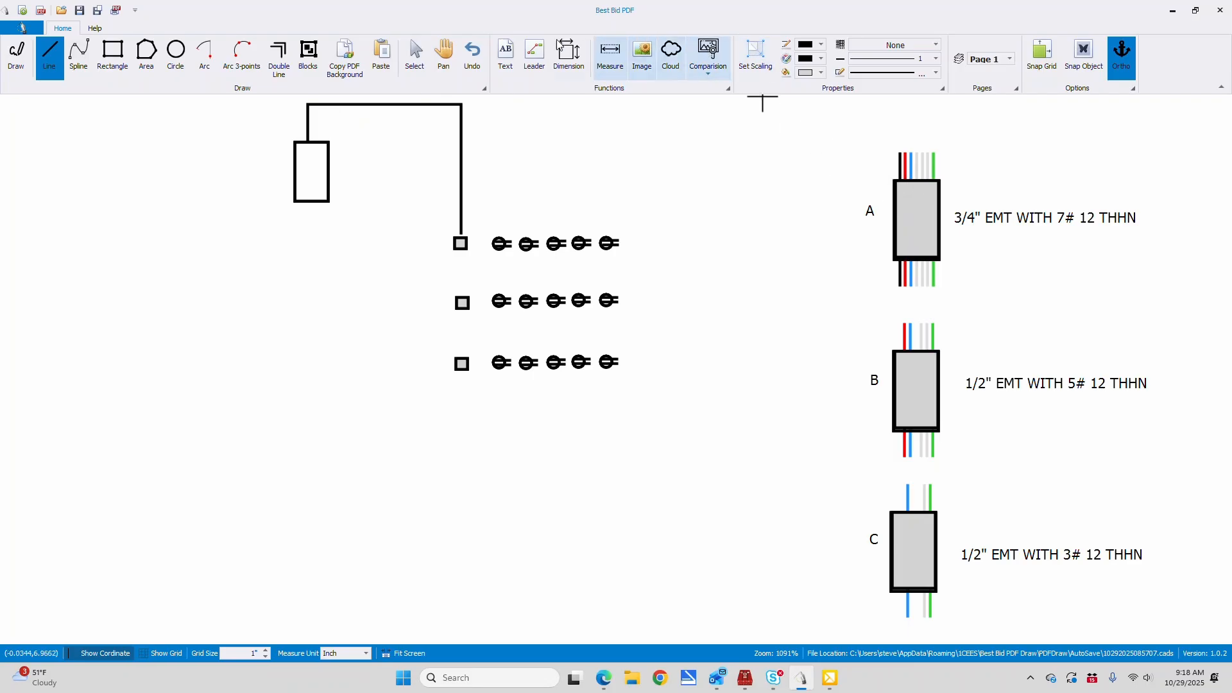
Add the text label "A" beside the home run line that rises from the uppermost small box
left_click(505, 55)
left_click(482, 148)
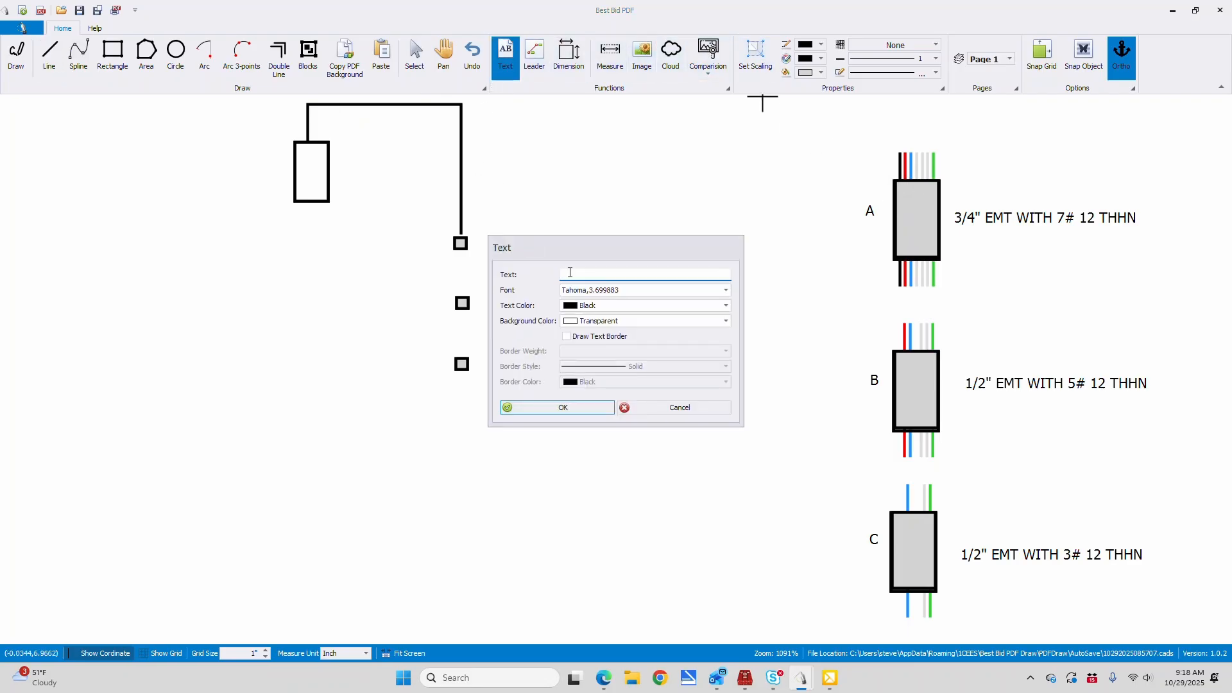
type("A")
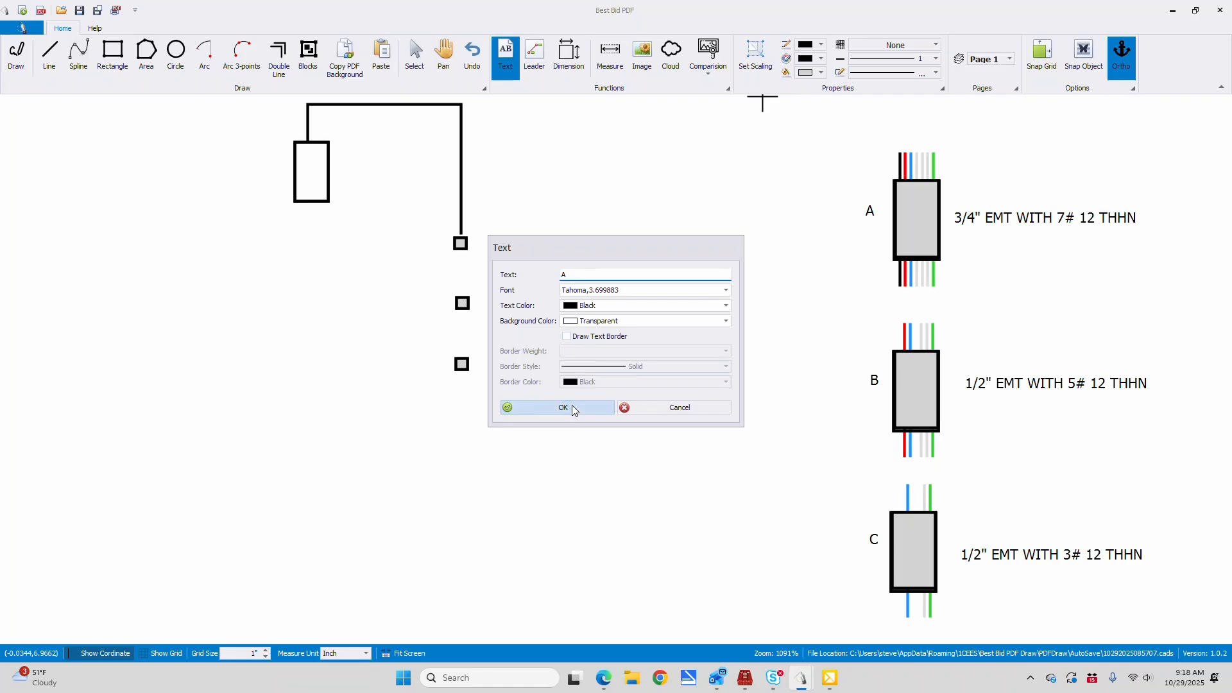
left_click(575, 408)
left_click(472, 175)
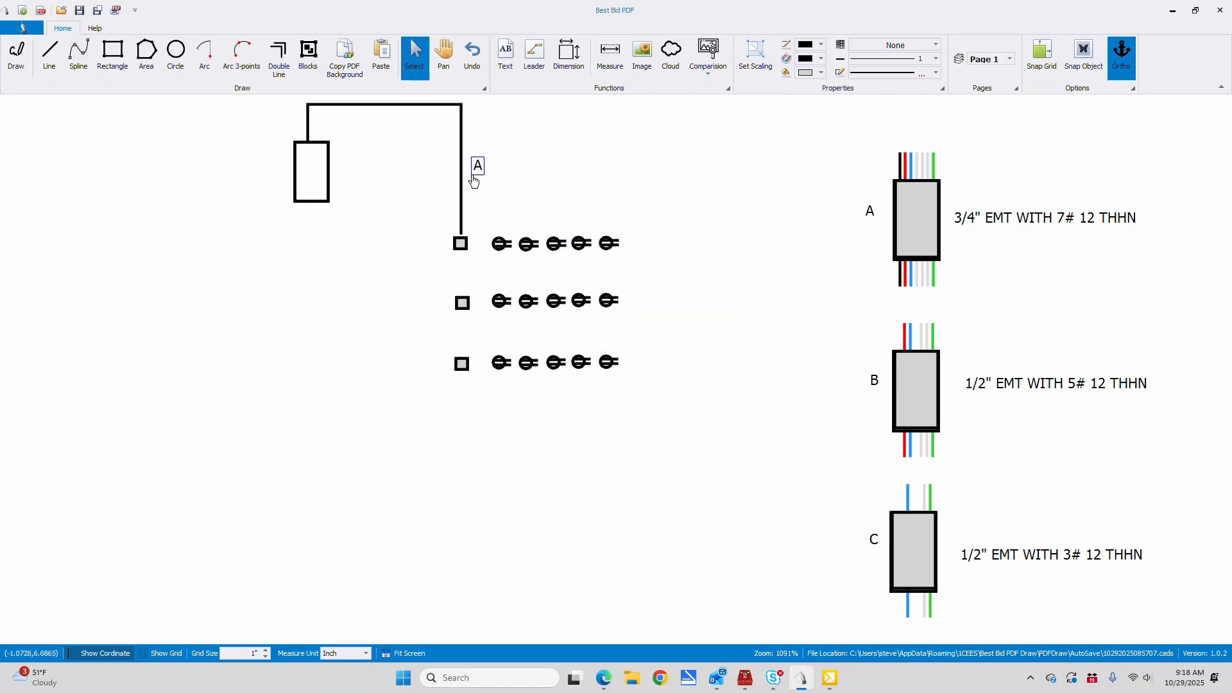
left_click(461, 181)
Draw a horizontal line from the uppermost small box to the first receptacle in its row
left_click(53, 55)
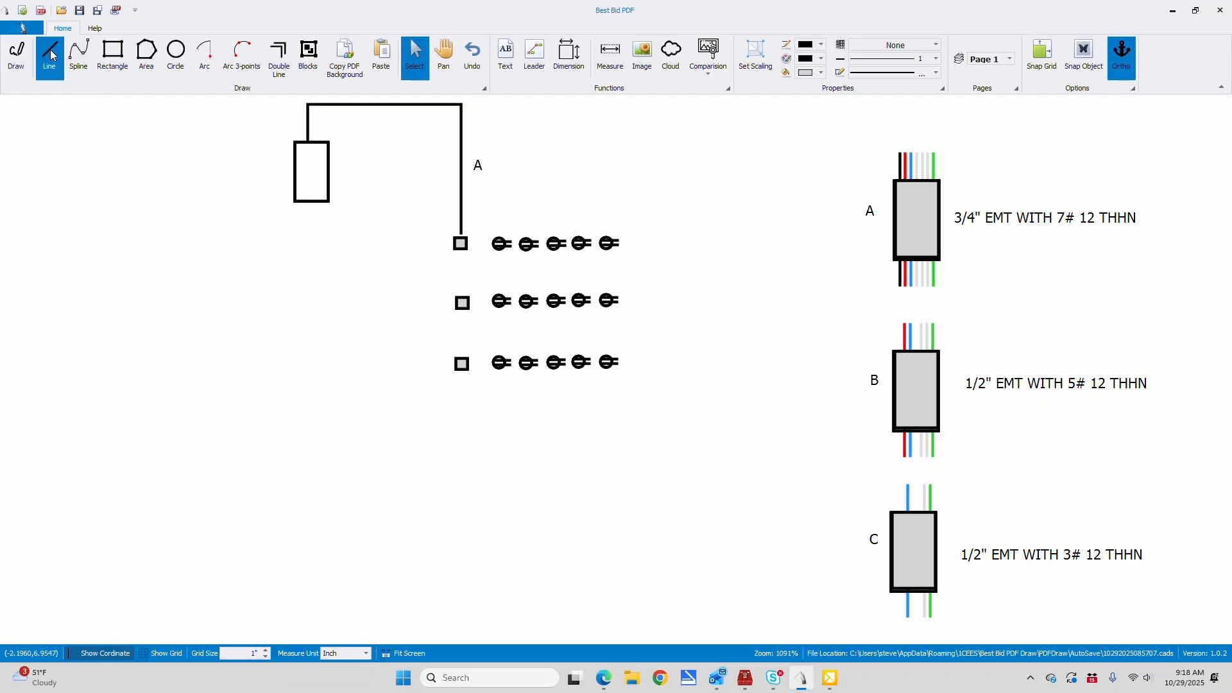
left_click(466, 242)
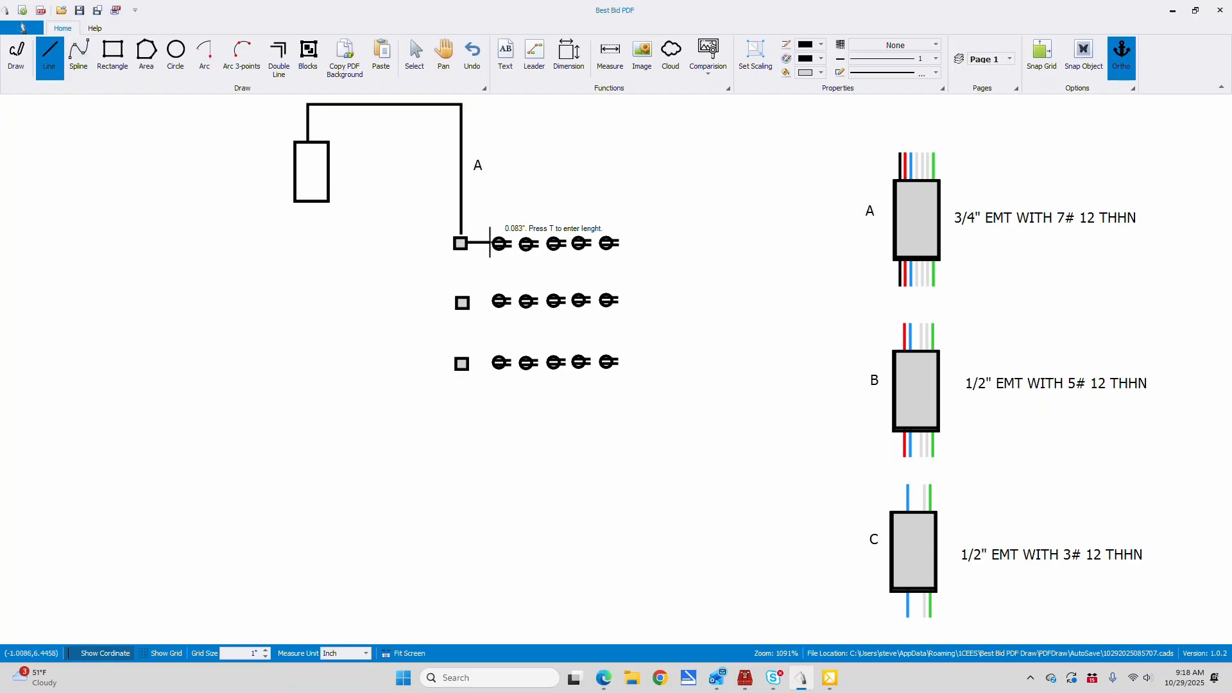
left_click(493, 242)
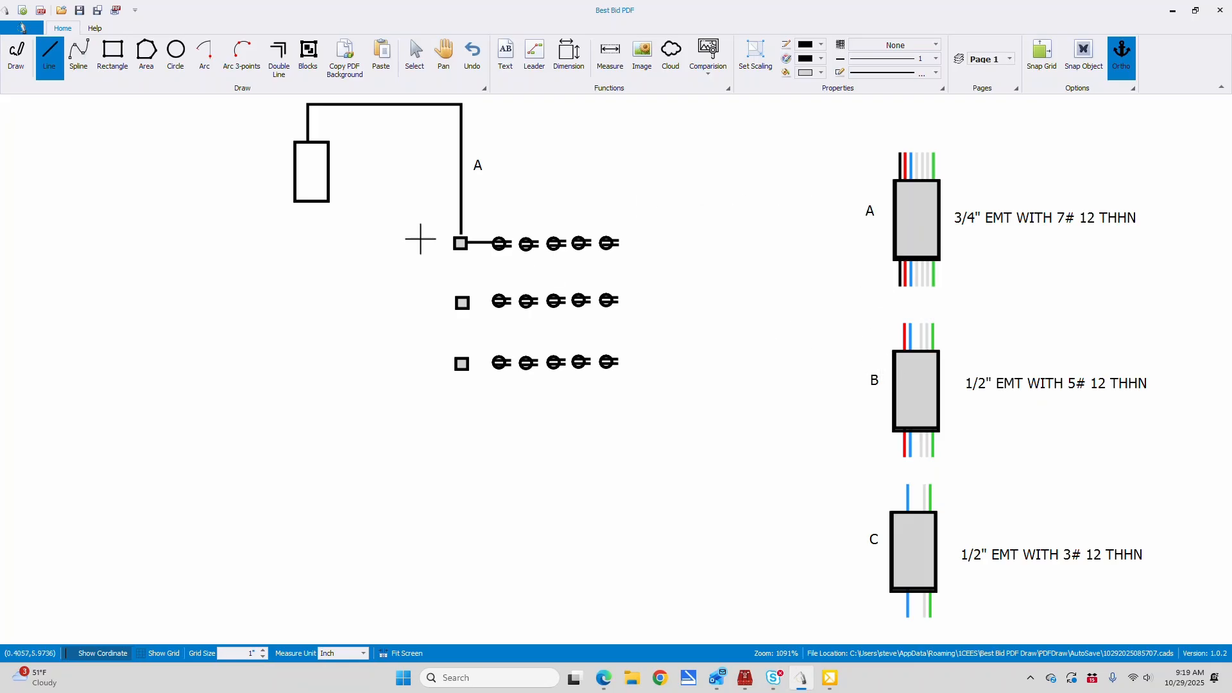
Draw a vertical line from the uppermost small box to the middle one and label that run "B"
left_click(51, 59)
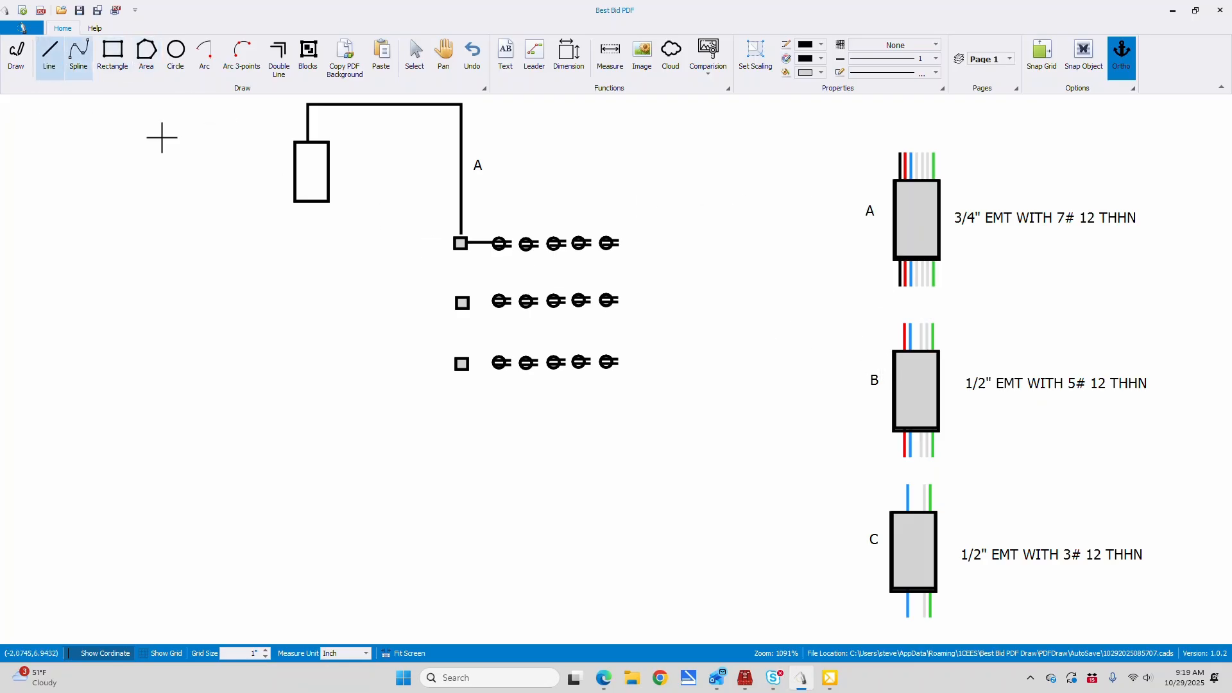
left_click(461, 244)
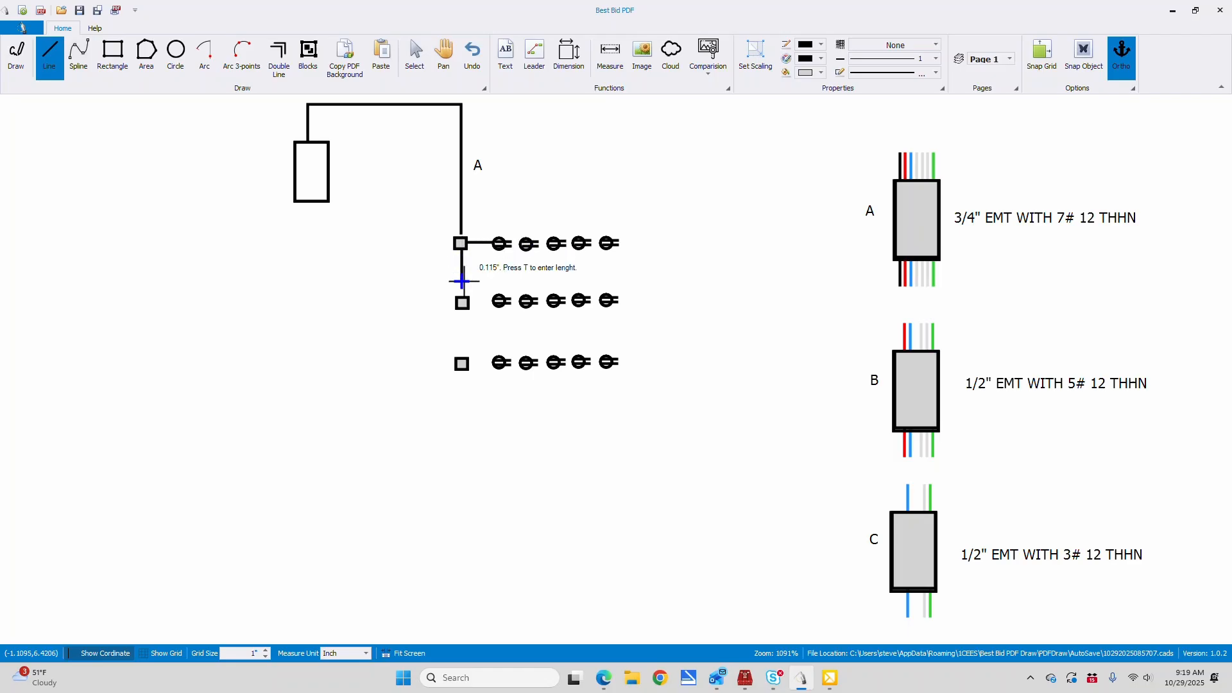
left_click(462, 302)
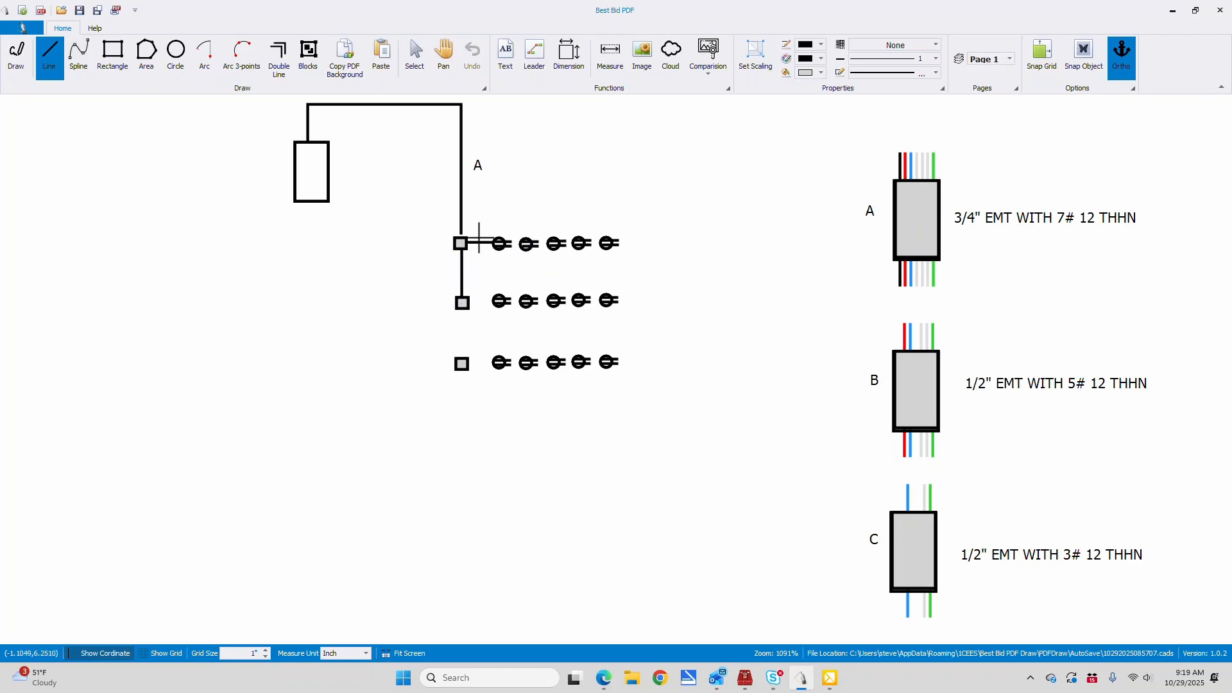
left_click(506, 56)
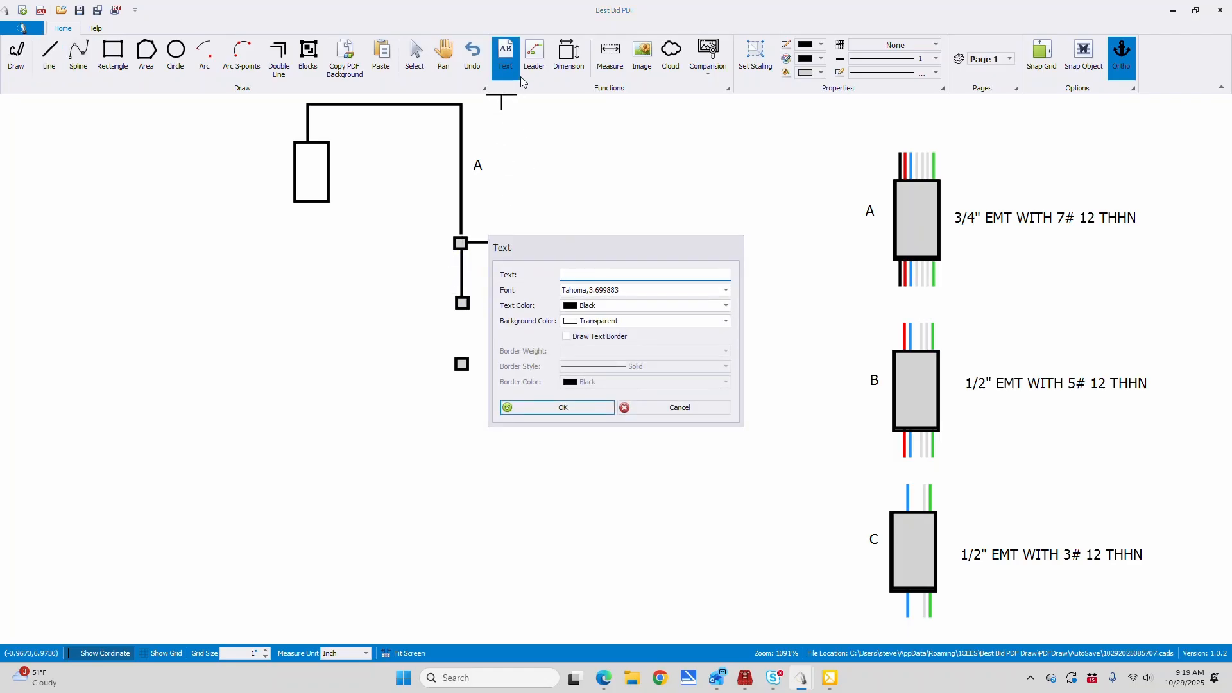
left_click(553, 407)
left_click(479, 276)
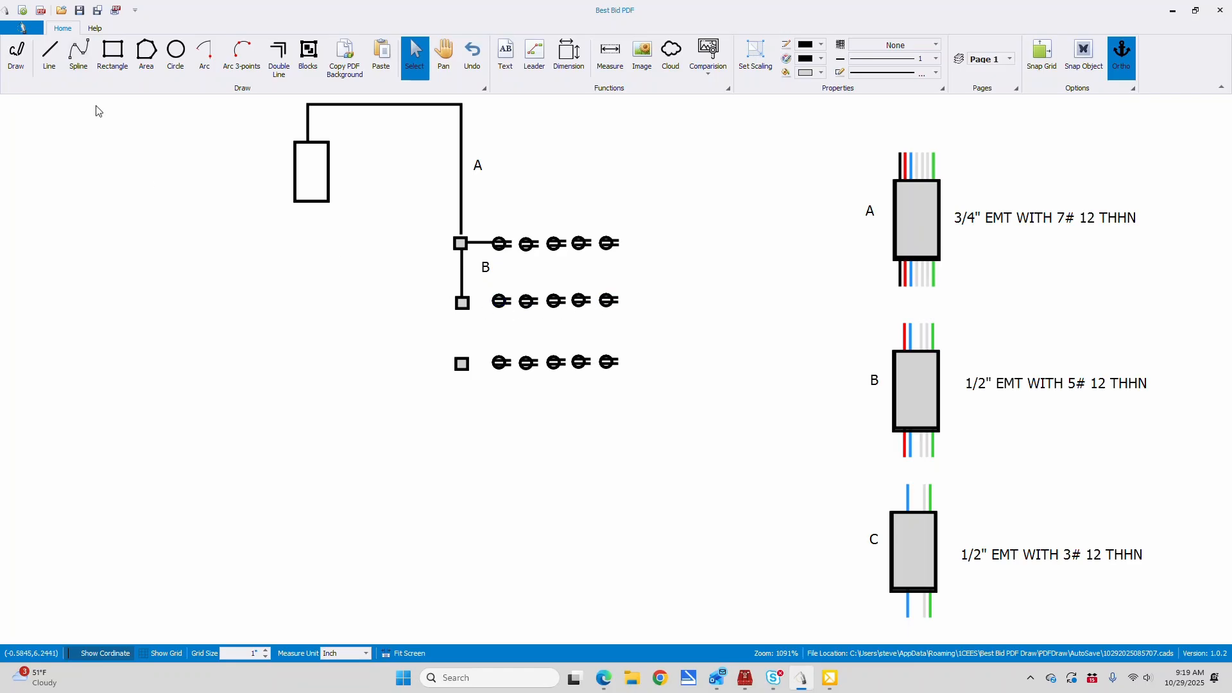
Draw a vertical line from the middle small box to the lowest one and label that run "C"
left_click(49, 56)
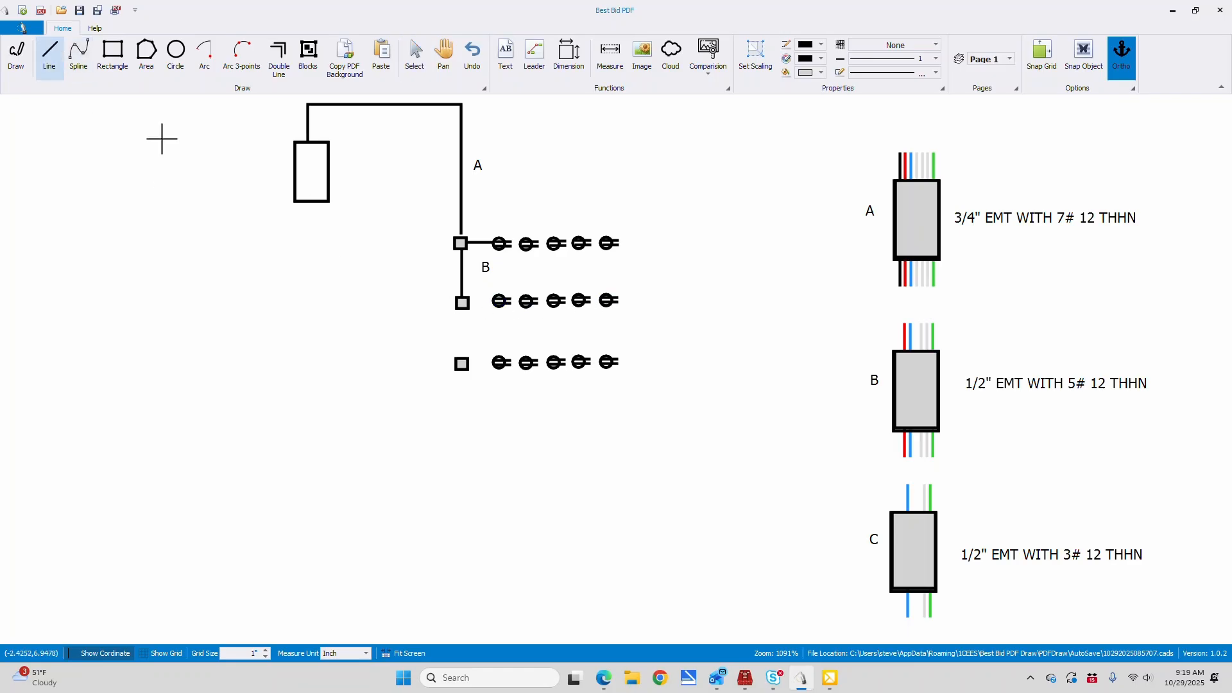
left_click(463, 305)
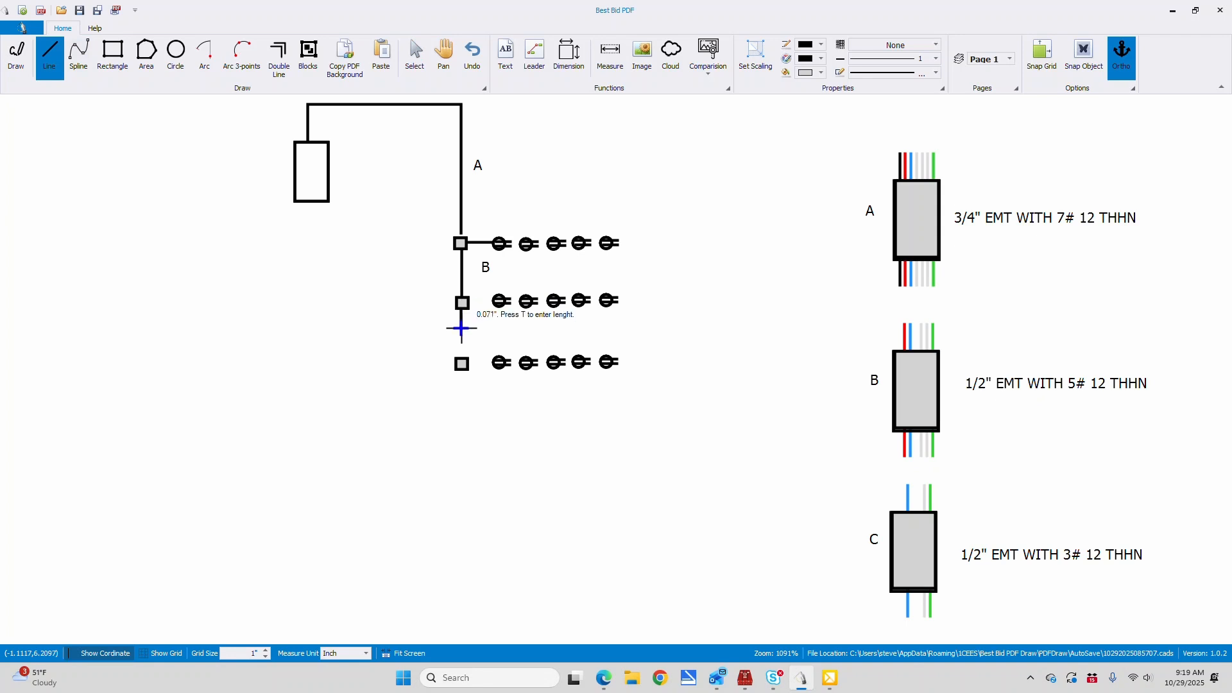
left_click(462, 363)
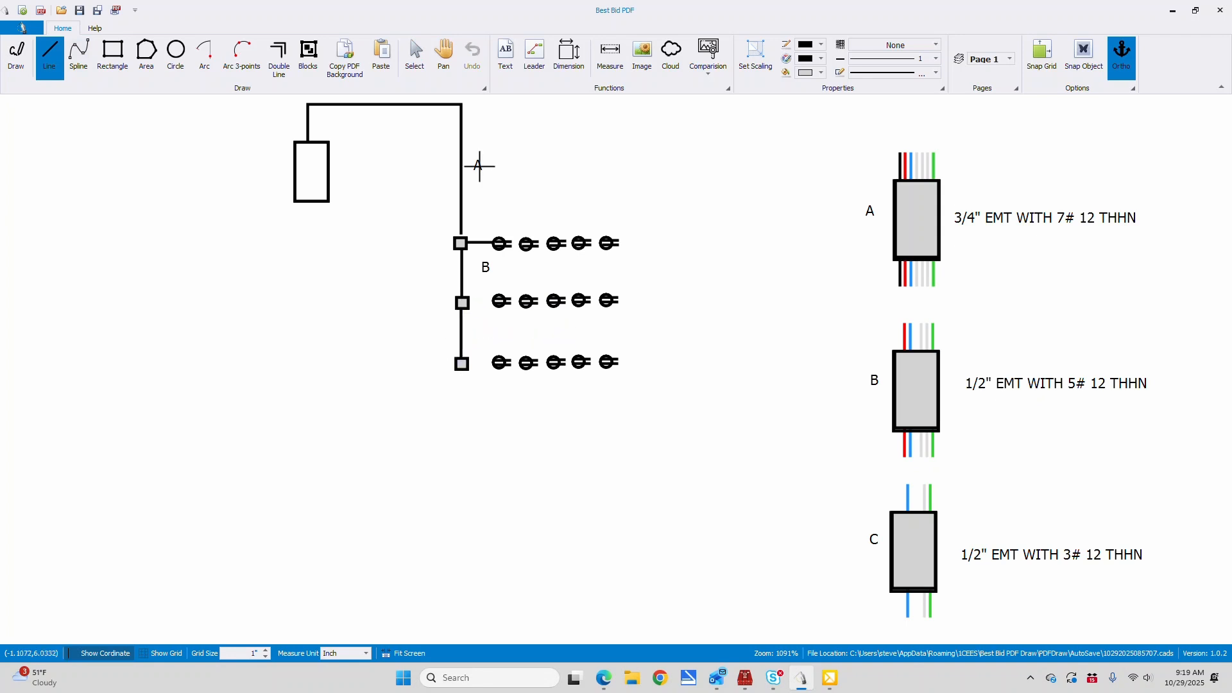
left_click(505, 58)
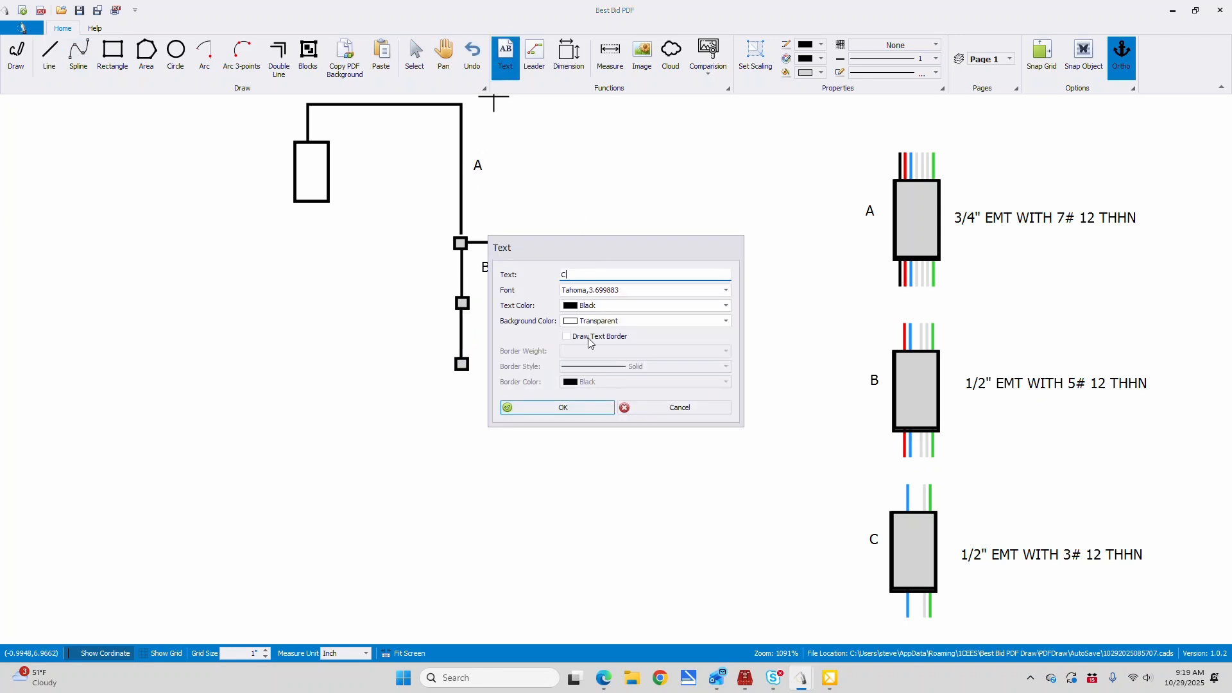
left_click(561, 407)
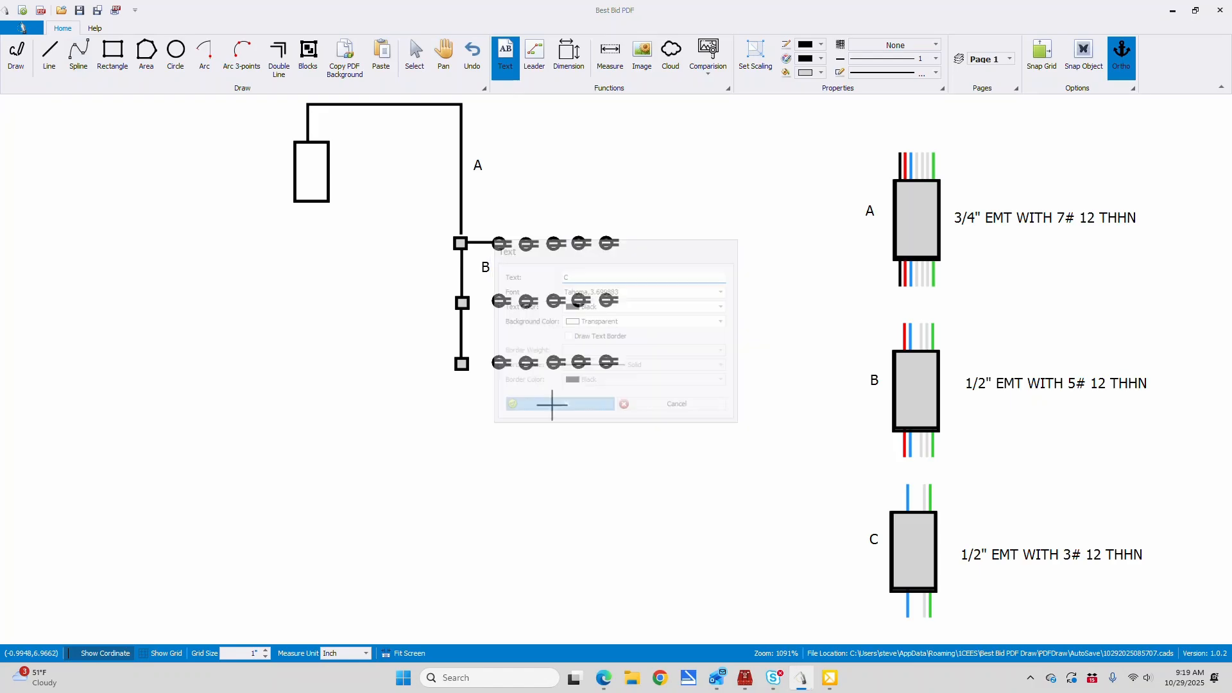
left_click(480, 338)
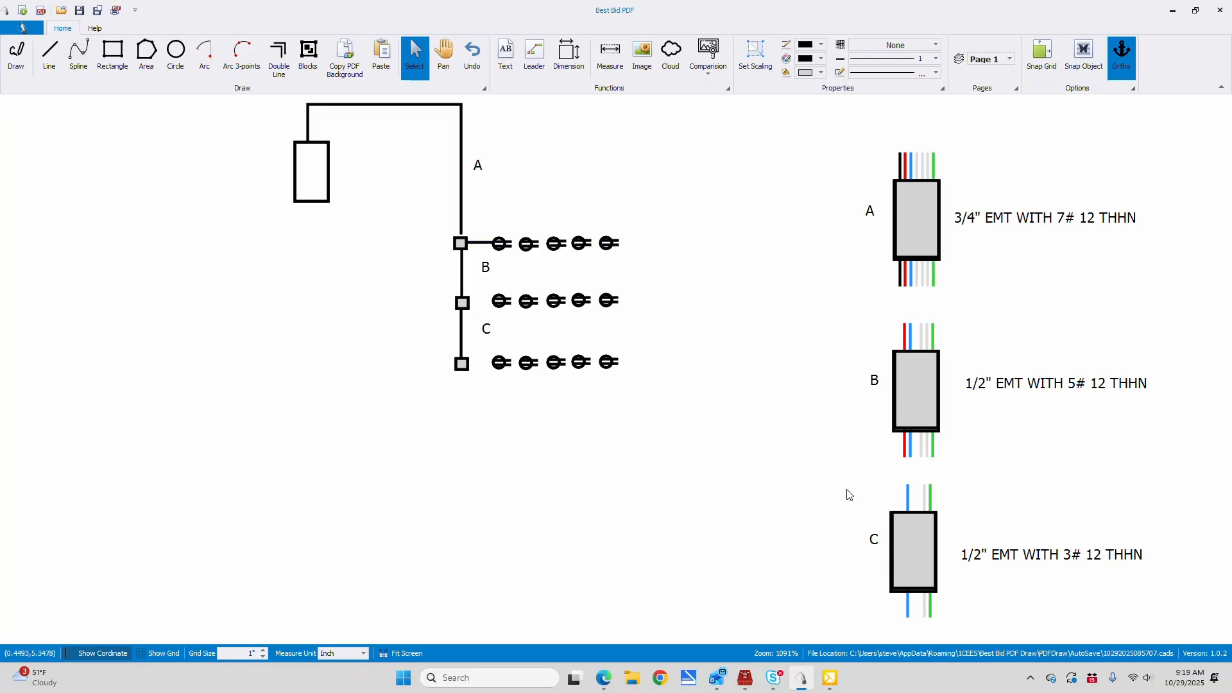
Draw a horizontal line above each of the three receptacle rows, the first about 0.42 inch long
left_click(50, 55)
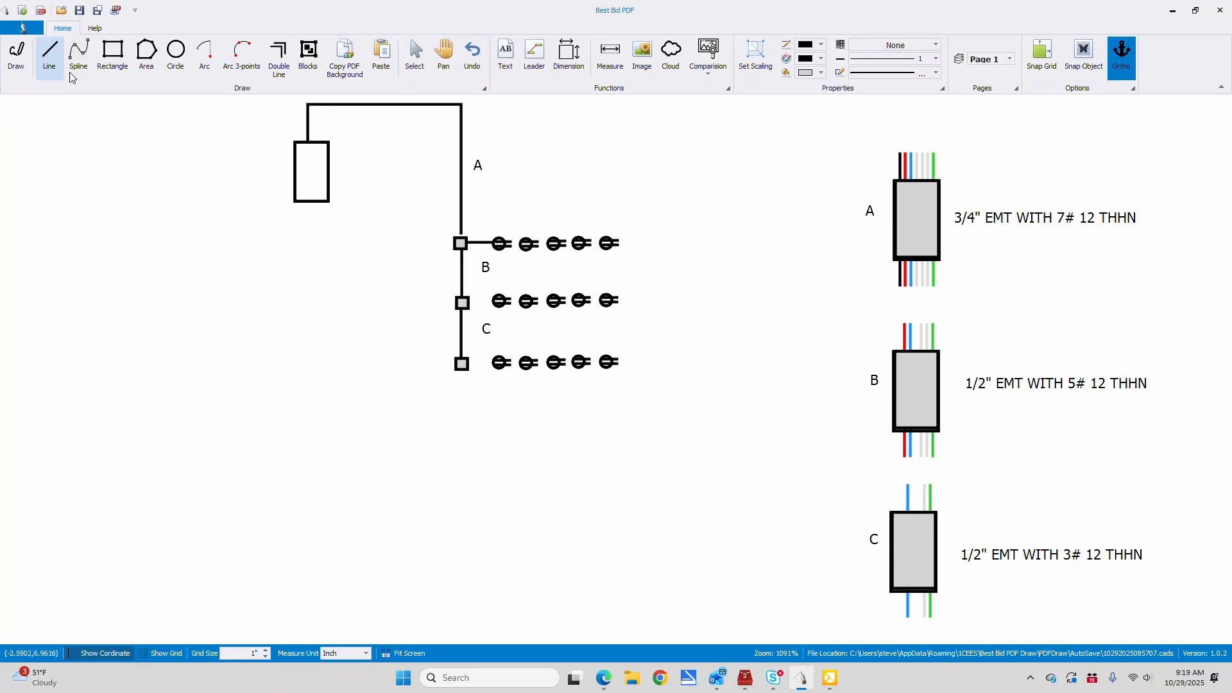
left_click(498, 231)
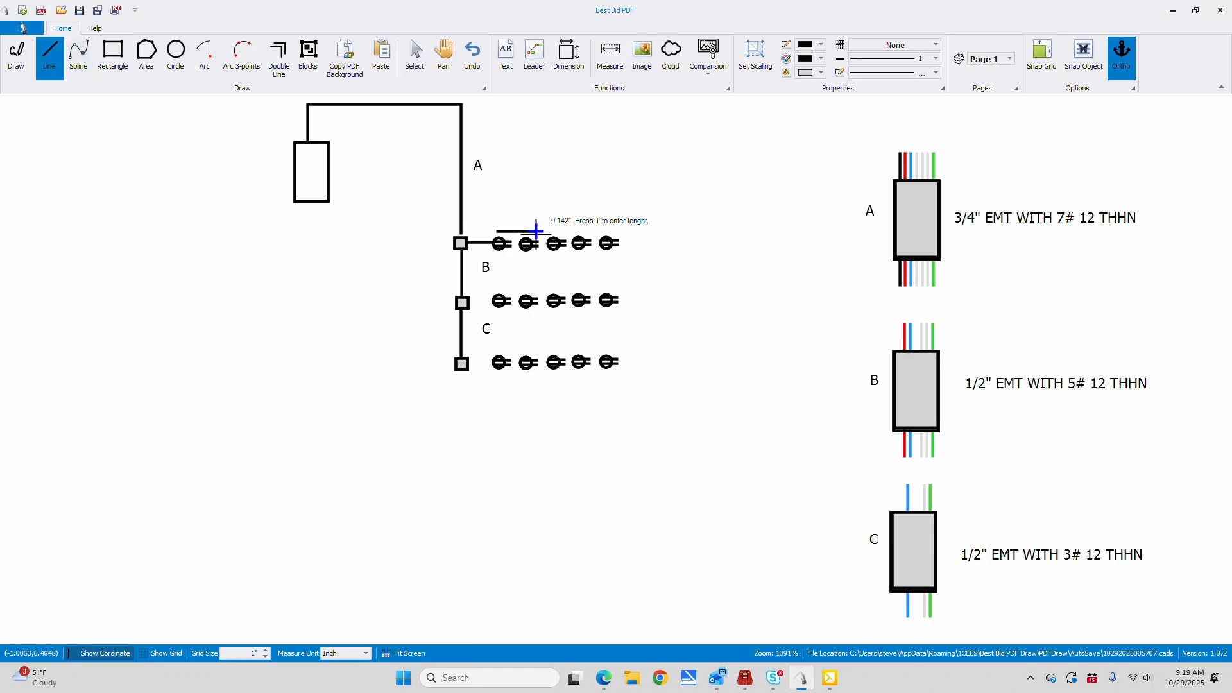
left_click(613, 232)
left_click(503, 290)
left_click(622, 290)
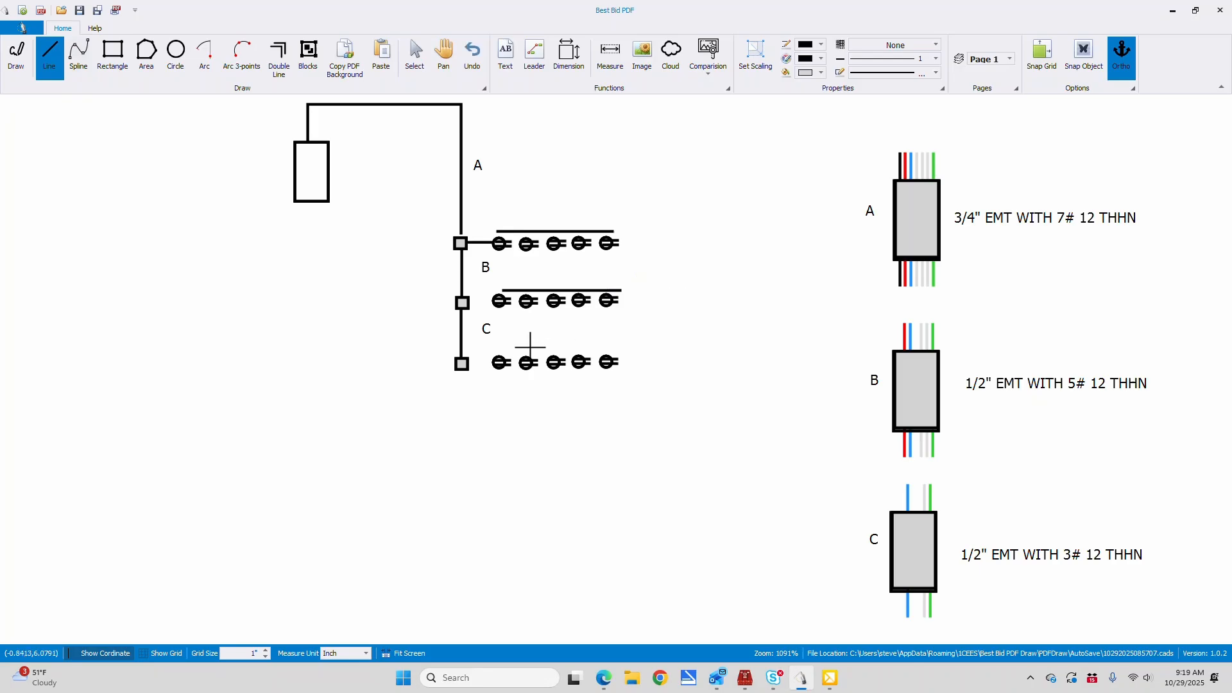
left_click(501, 352)
left_click(643, 347)
Add the text label "C" above the far end of the line over the first receptacle row
left_click(506, 55)
left_click(580, 98)
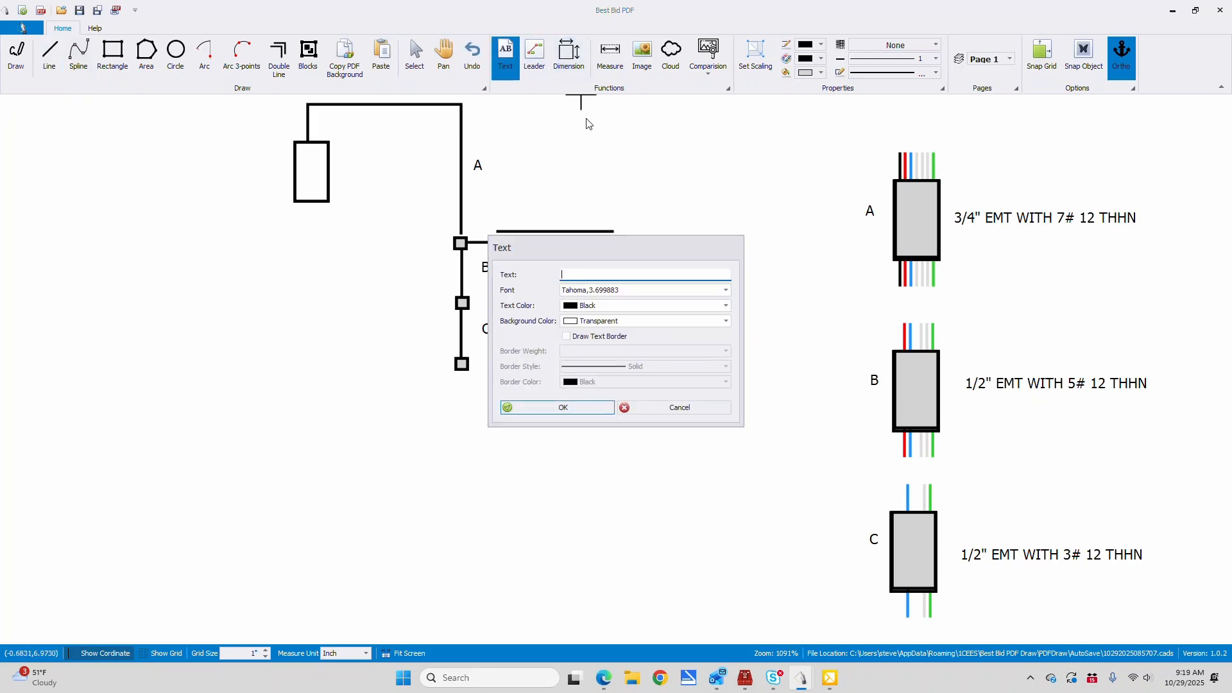
type("C")
left_click(563, 407)
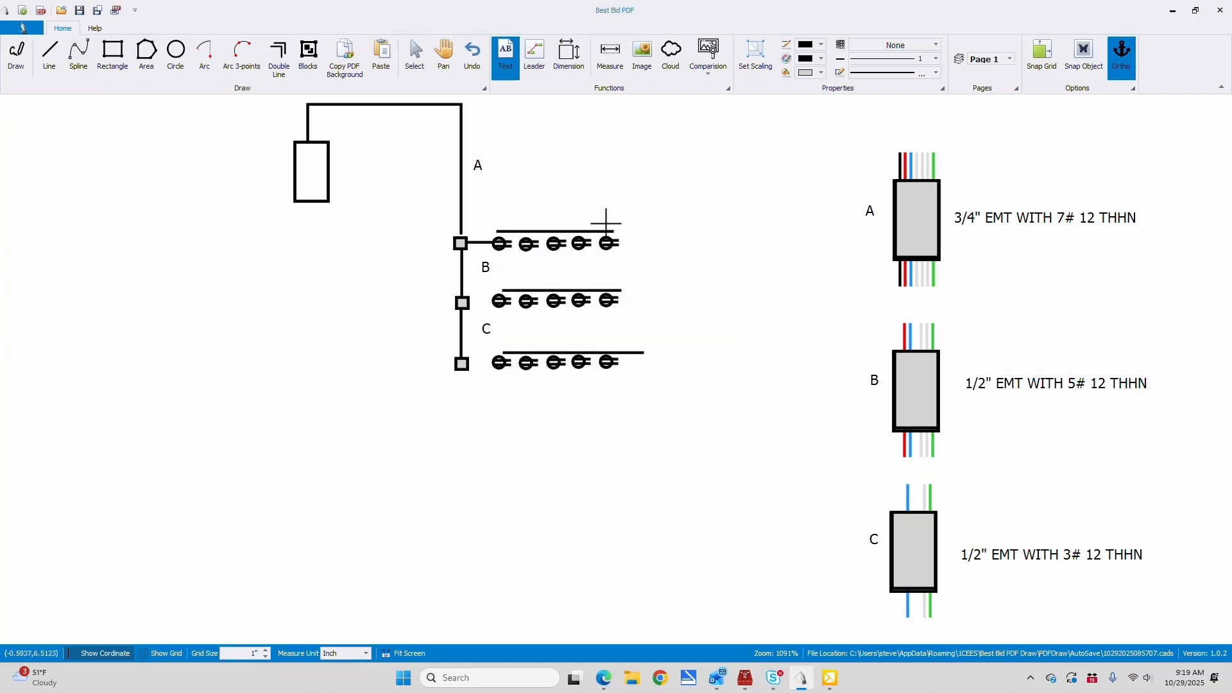
left_click(606, 223)
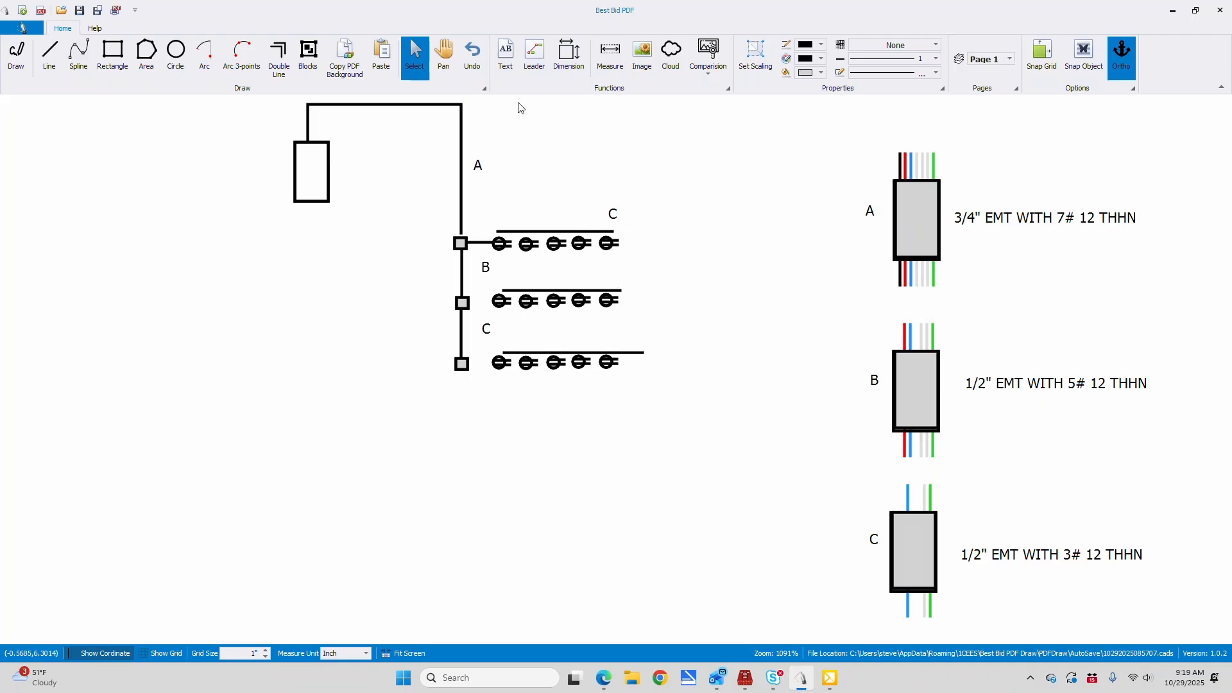
left_click(388, 56)
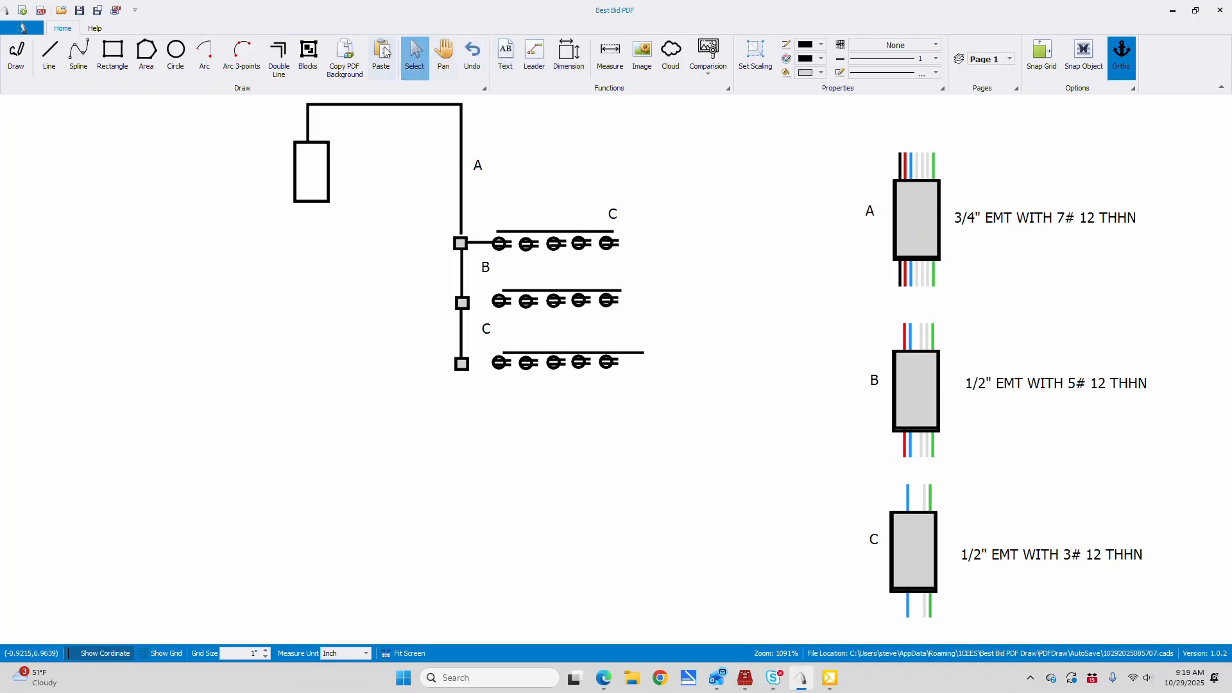
left_click(620, 280)
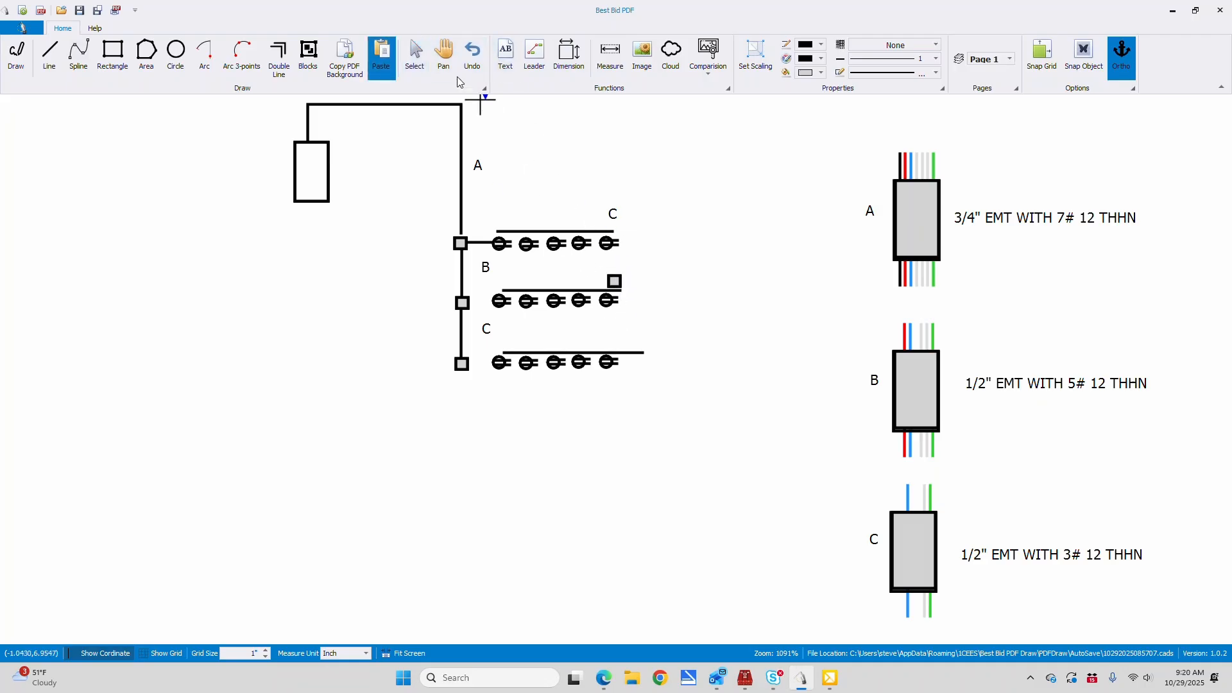
left_click(472, 52)
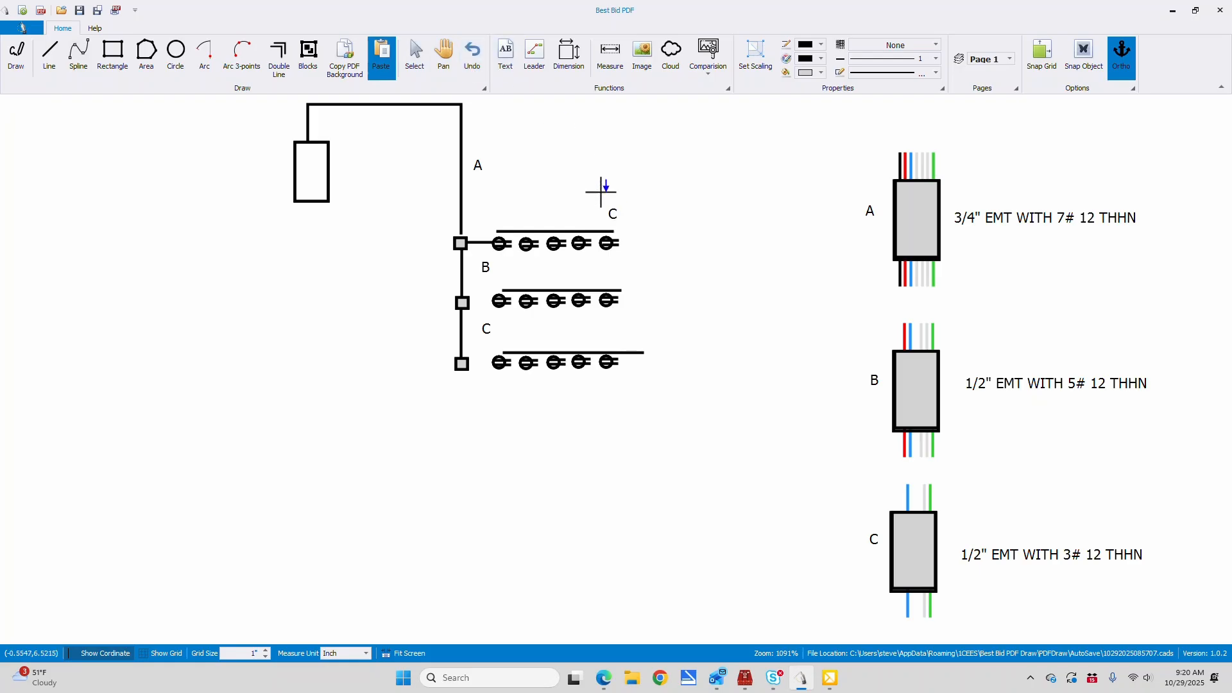
Copy the "C" label from the first receptacle row and paste it above the lines of the second and third rows
left_click(417, 48)
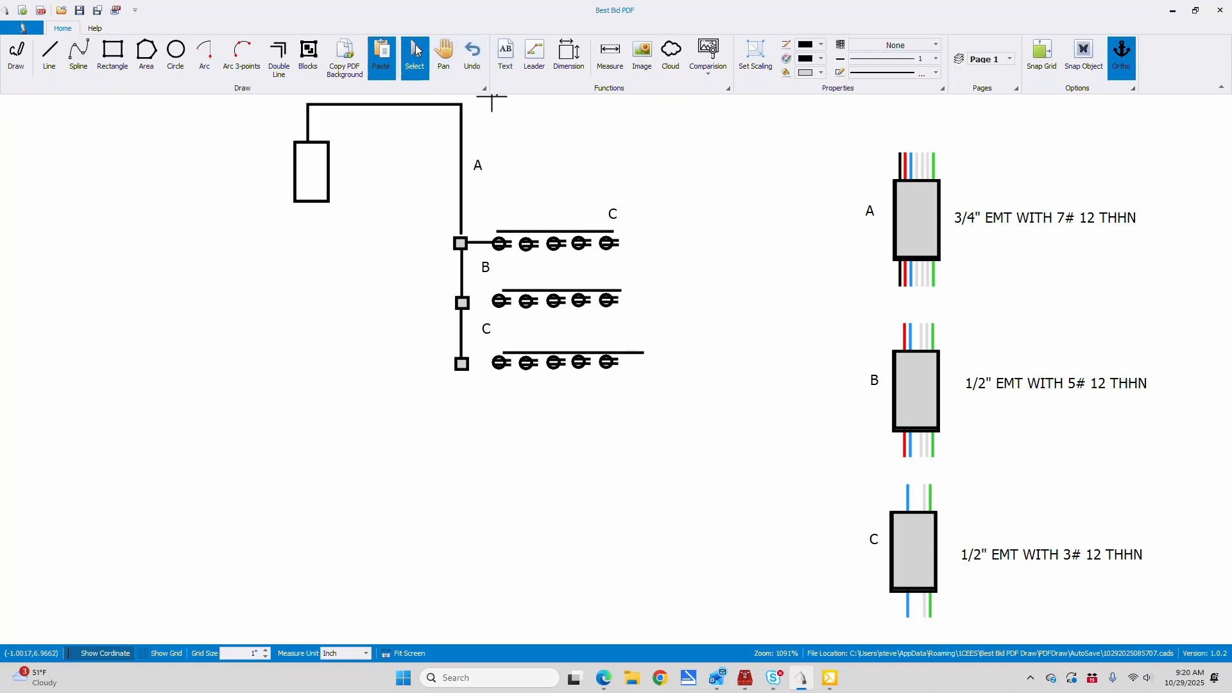
right_click(614, 214)
left_click(641, 216)
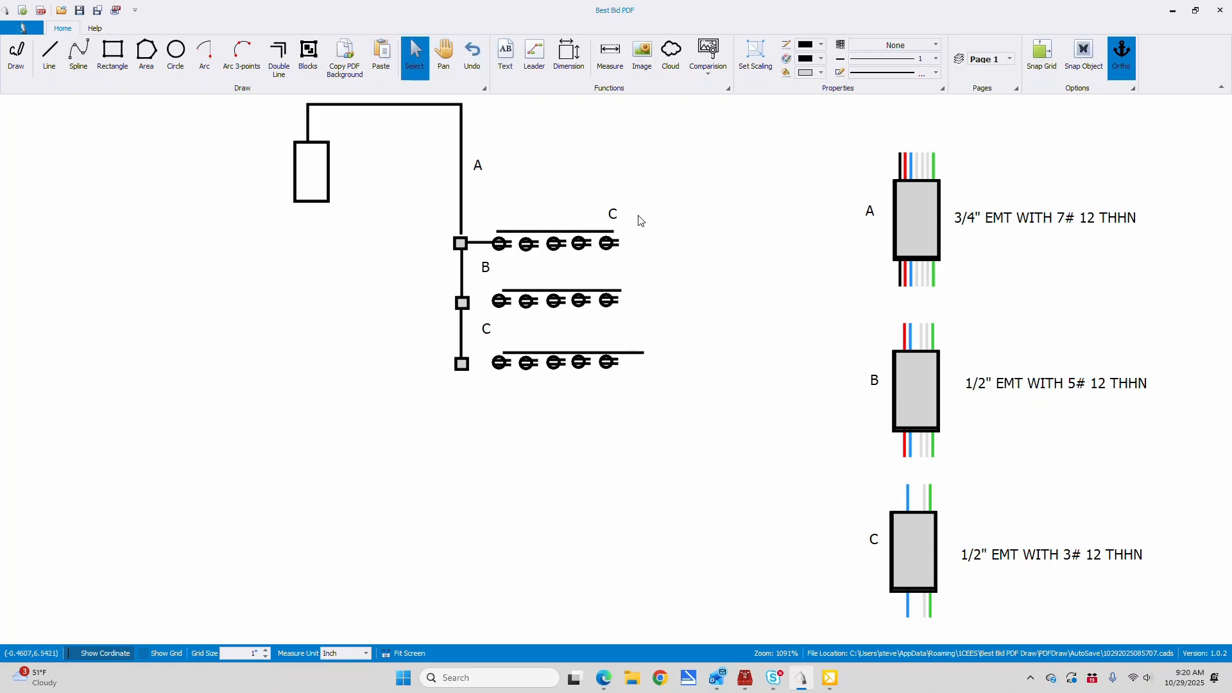
left_click(382, 55)
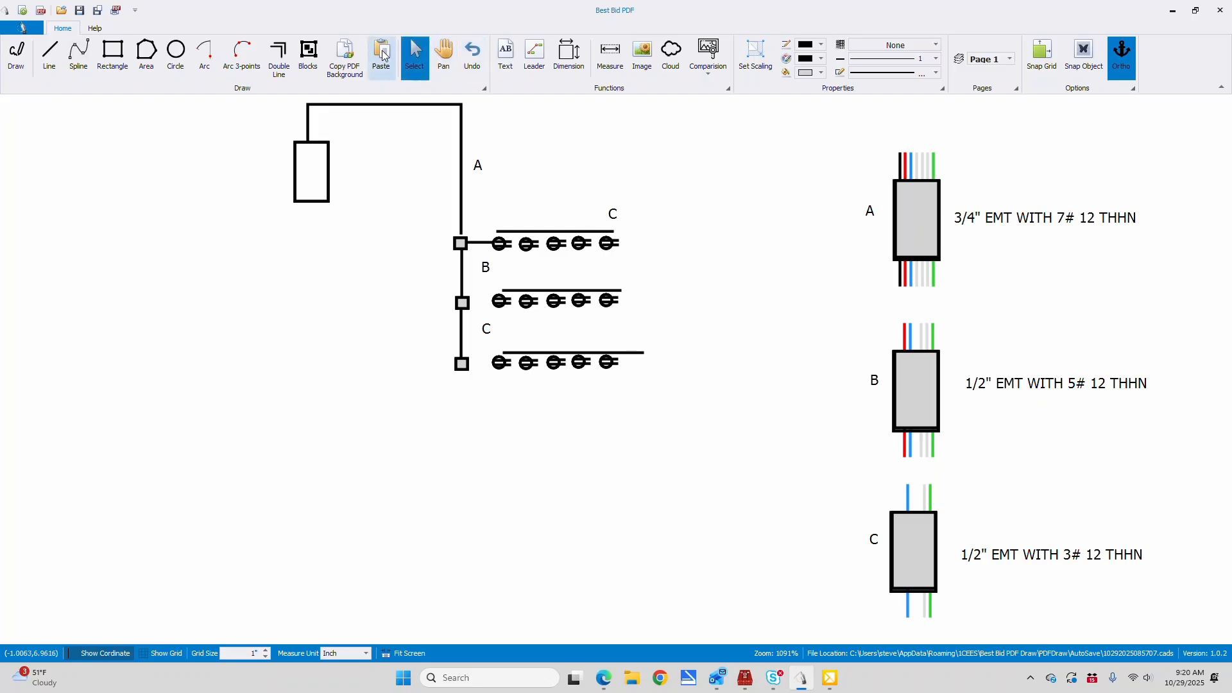
left_click(616, 285)
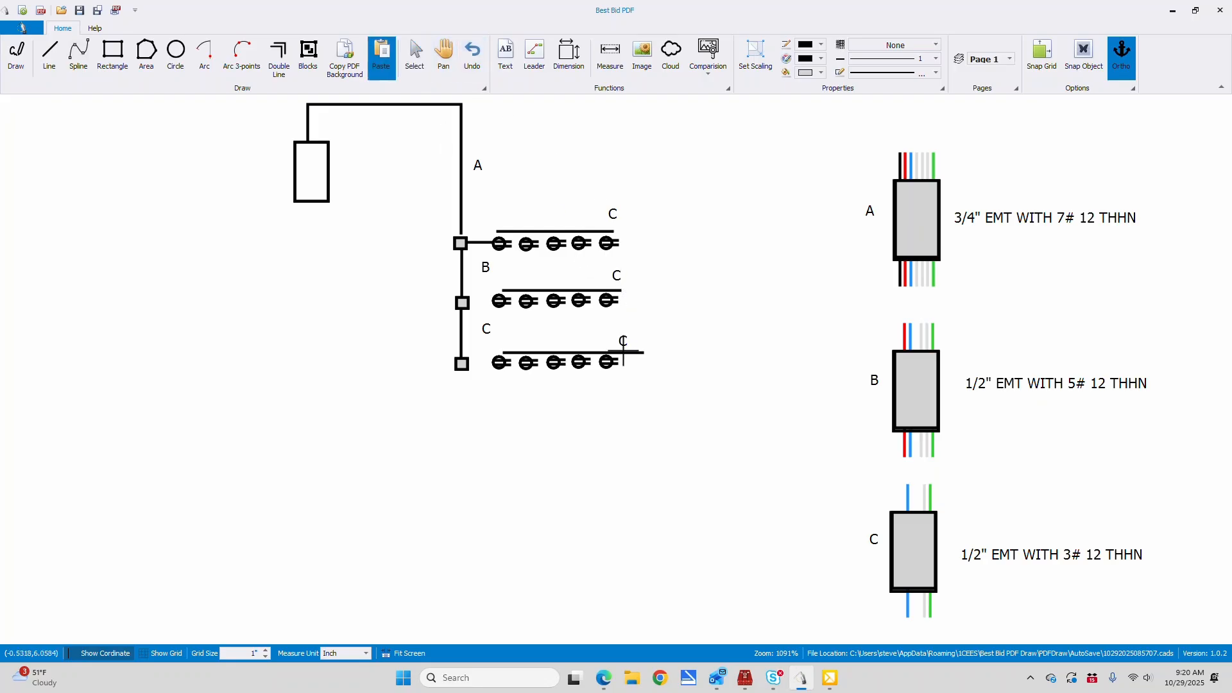
left_click(640, 360)
Examine the color-coded circuit groups and home run tags around the electrical panel in Mech/Elec room 105 on the floor plan
left_click(446, 52)
mouse_move(1012, 239)
left_mouse_down()
mouse_move(1072, 244)
mouse_move(661, 274)
left_mouse_up()
left_click_drag(331, 272, 290, 269)
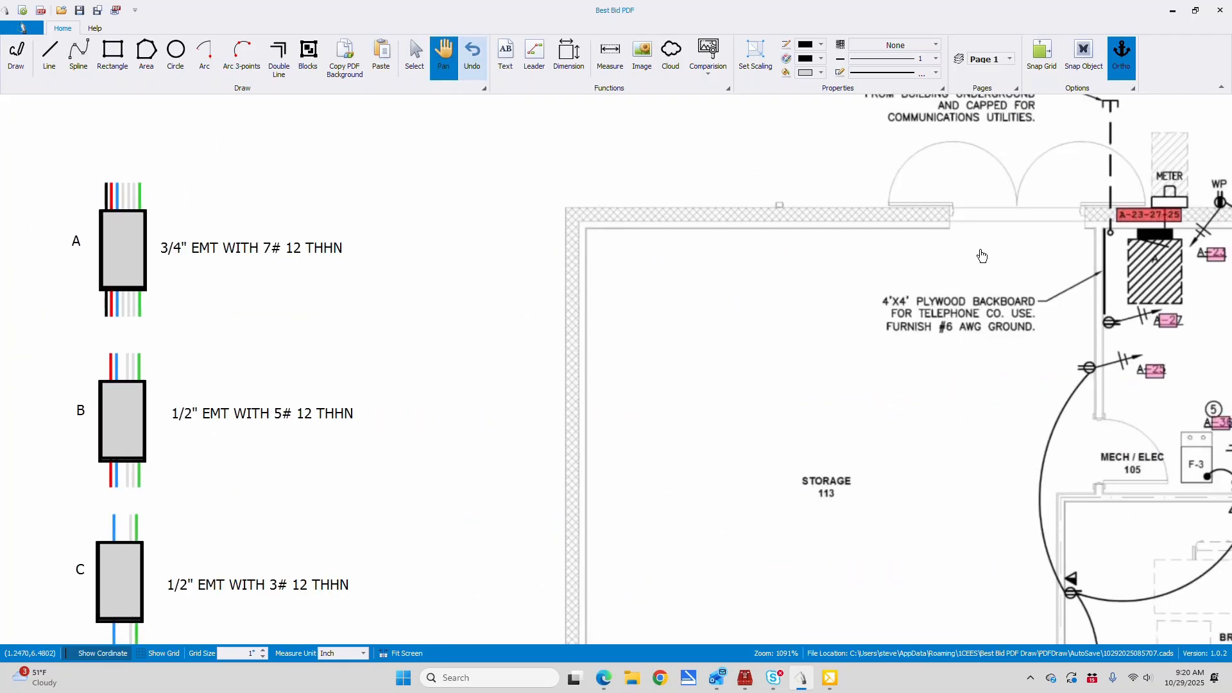
left_click_drag(968, 259, 428, 237)
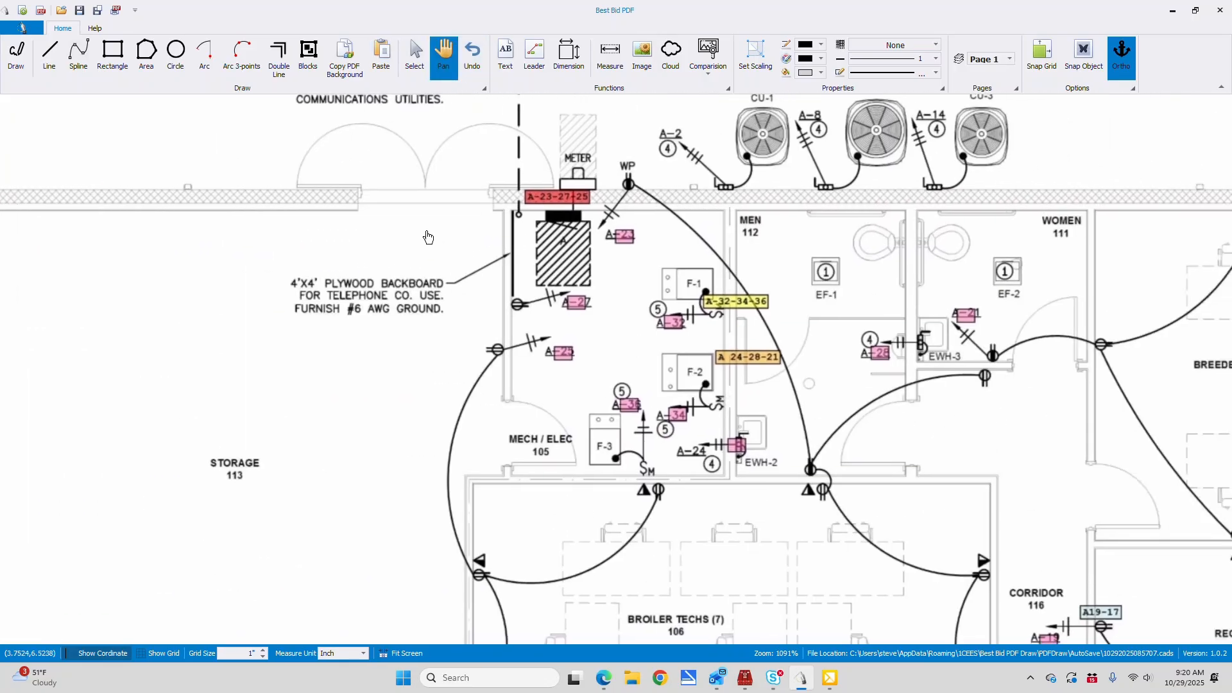
left_click_drag(819, 238, 761, 237)
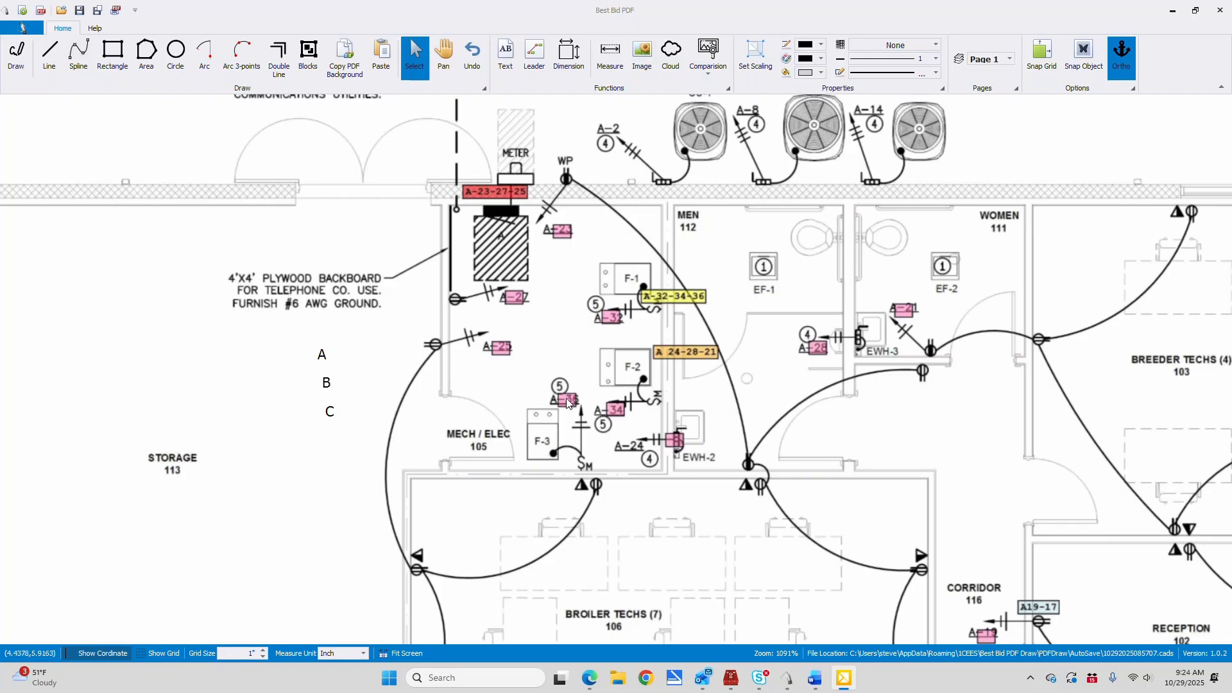
Examine the grouped receptacle home runs across the floor plan, from Janitor 104 and Corridor 116 to Reception 102 and the restrooms
scroll(700, 505, "down", 3)
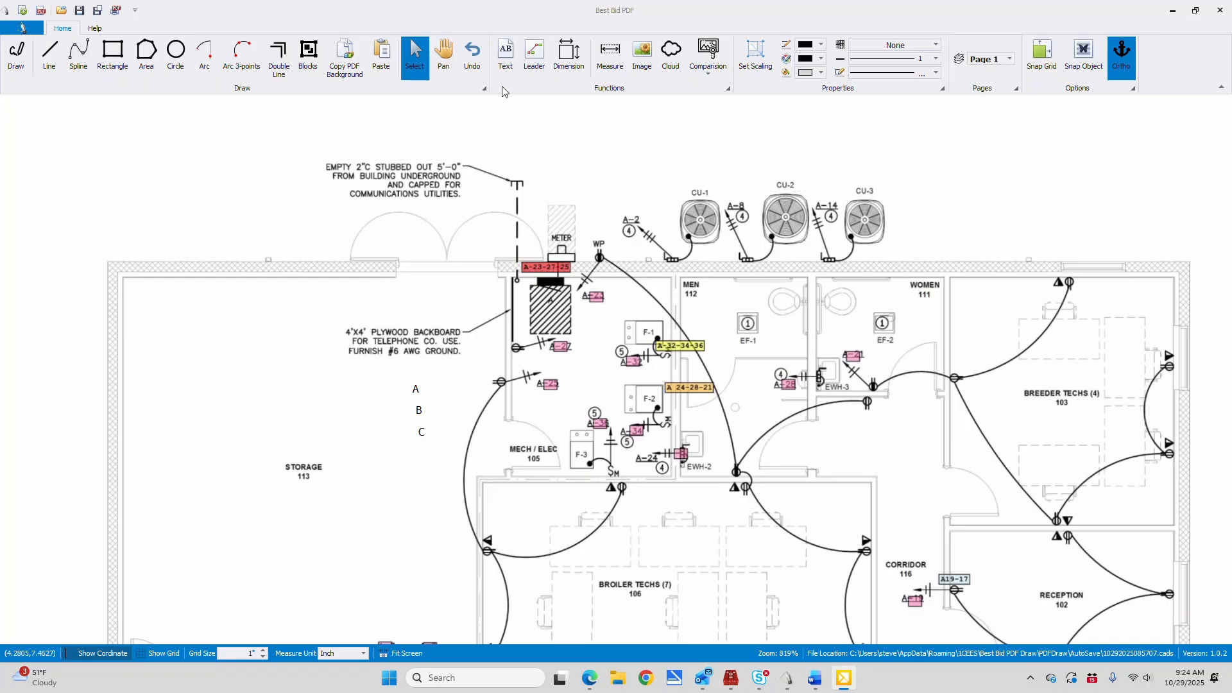
left_click(444, 54)
left_click_drag(703, 500, 902, 171)
scroll(732, 388, "up", 4)
scroll(732, 388, "up", 3)
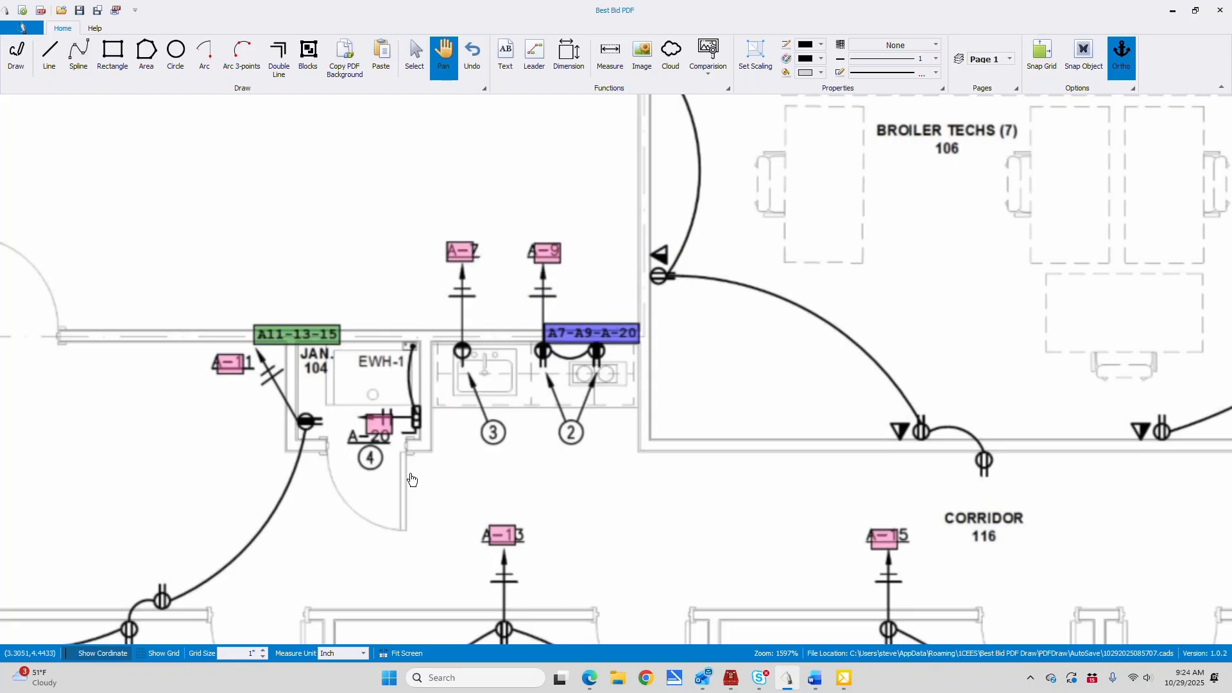
left_click_drag(367, 486, 661, 362)
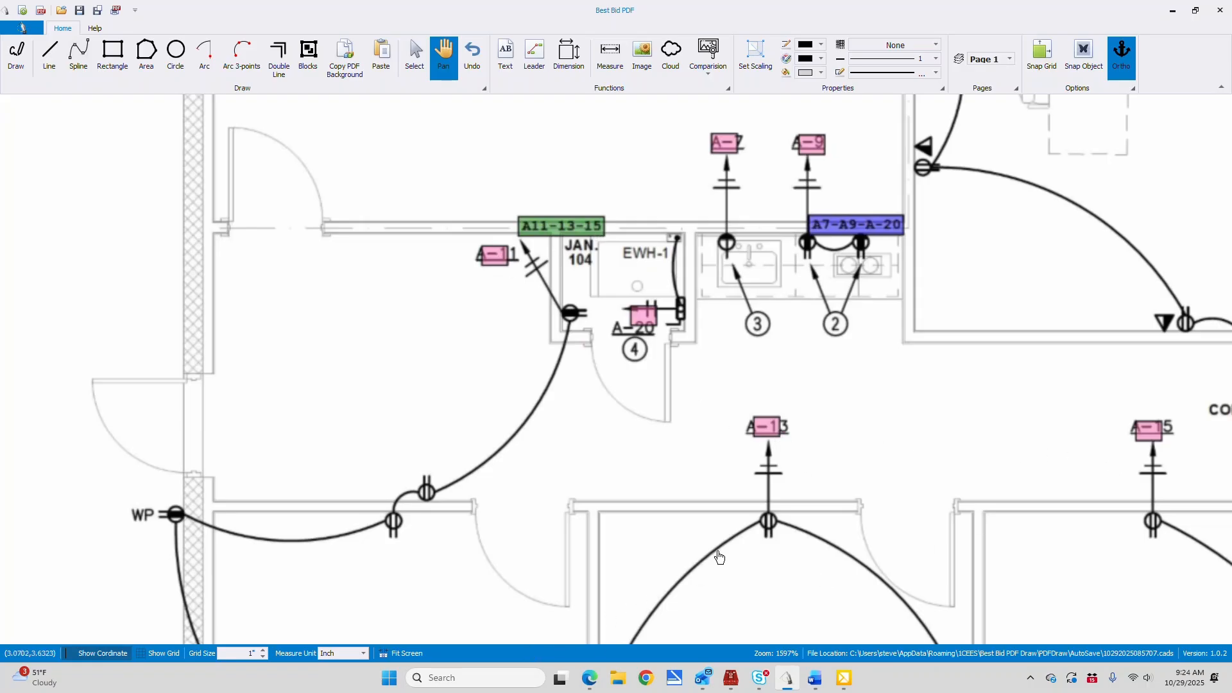
mouse_move(905, 415)
left_mouse_down()
mouse_move(702, 458)
mouse_move(191, 453)
left_mouse_up()
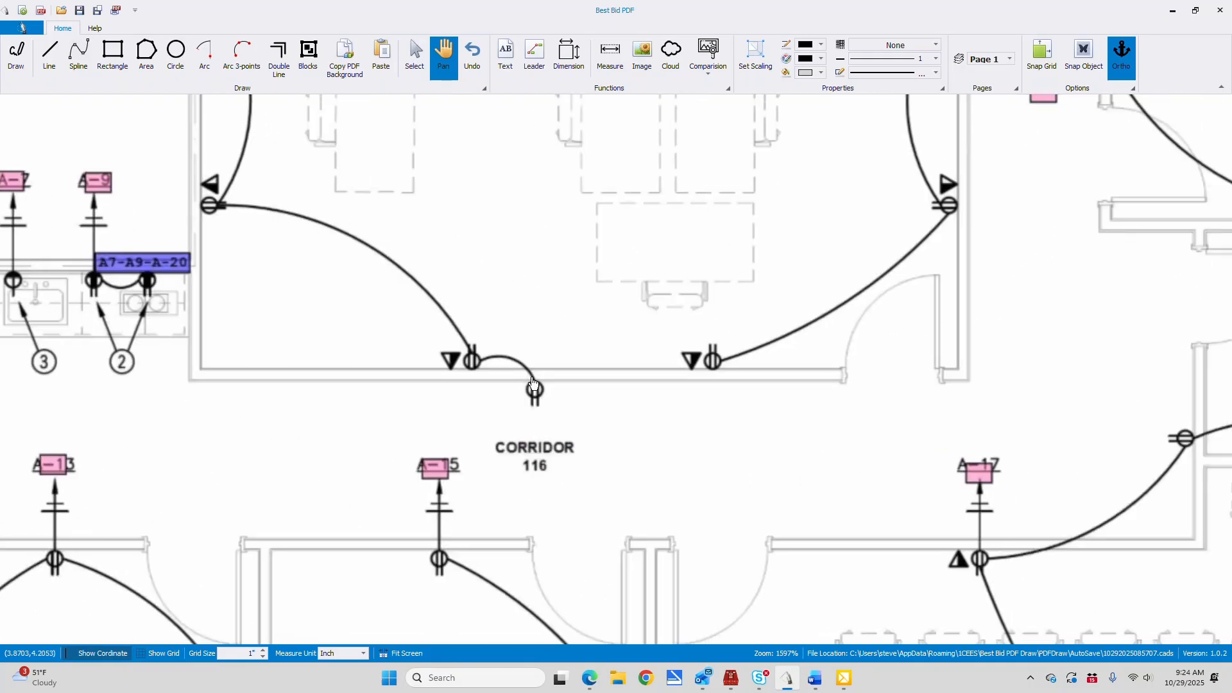
mouse_move(967, 220)
left_mouse_down()
mouse_move(636, 330)
mouse_move(584, 329)
left_mouse_up()
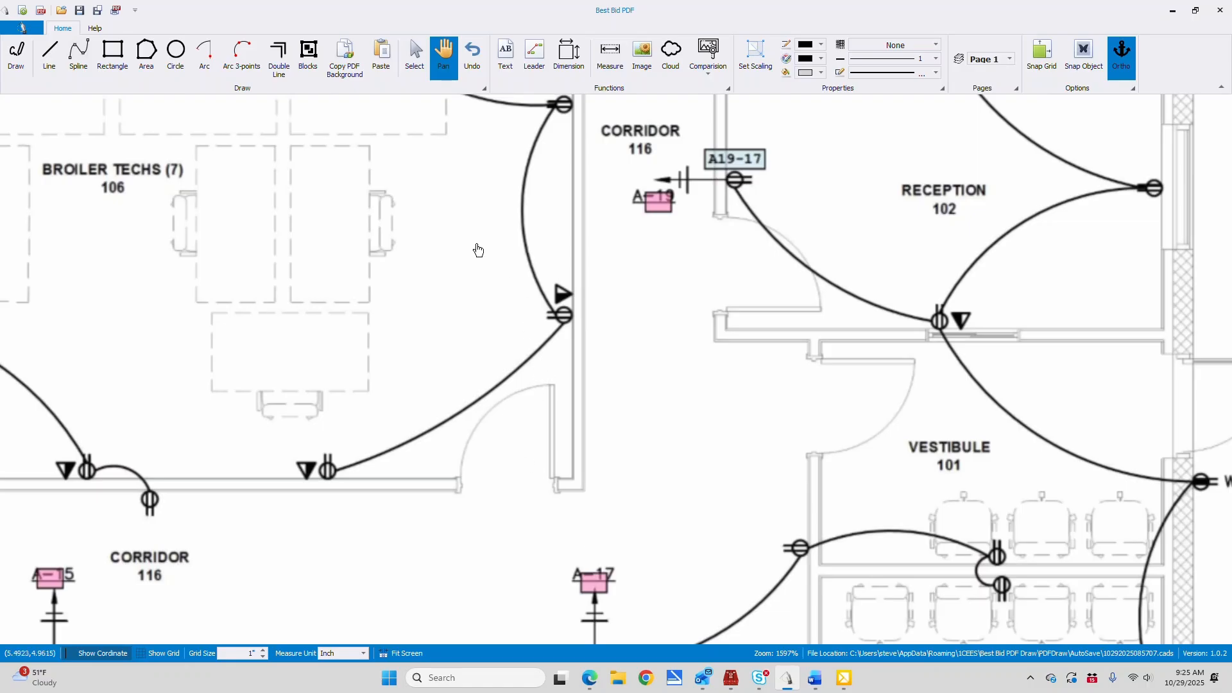
mouse_move(416, 231)
left_mouse_down()
mouse_move(572, 499)
mouse_move(564, 610)
left_mouse_up()
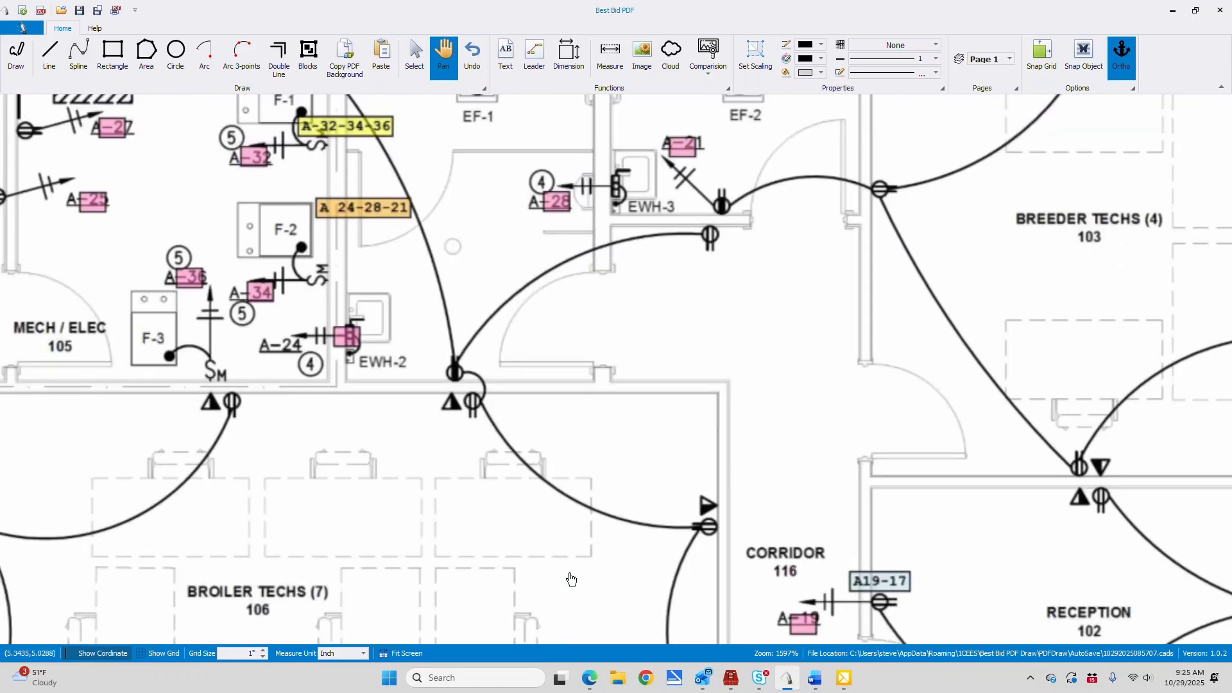
Draw a home run line from panel A along the exterior wall and down the Mech/Elec–Men wall to the A-32-34-36 tag
mouse_move(719, 267)
left_mouse_down()
mouse_move(680, 533)
mouse_move(982, 421)
left_mouse_up()
left_click_drag(636, 442, 849, 447)
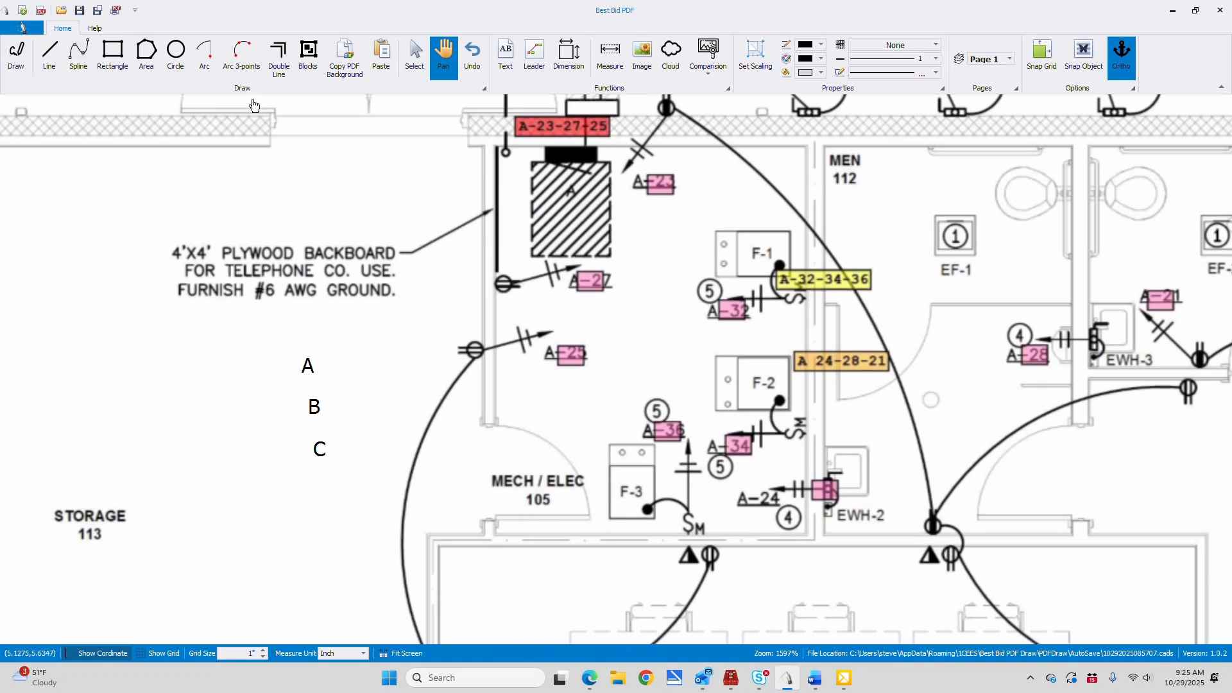
left_click(48, 55)
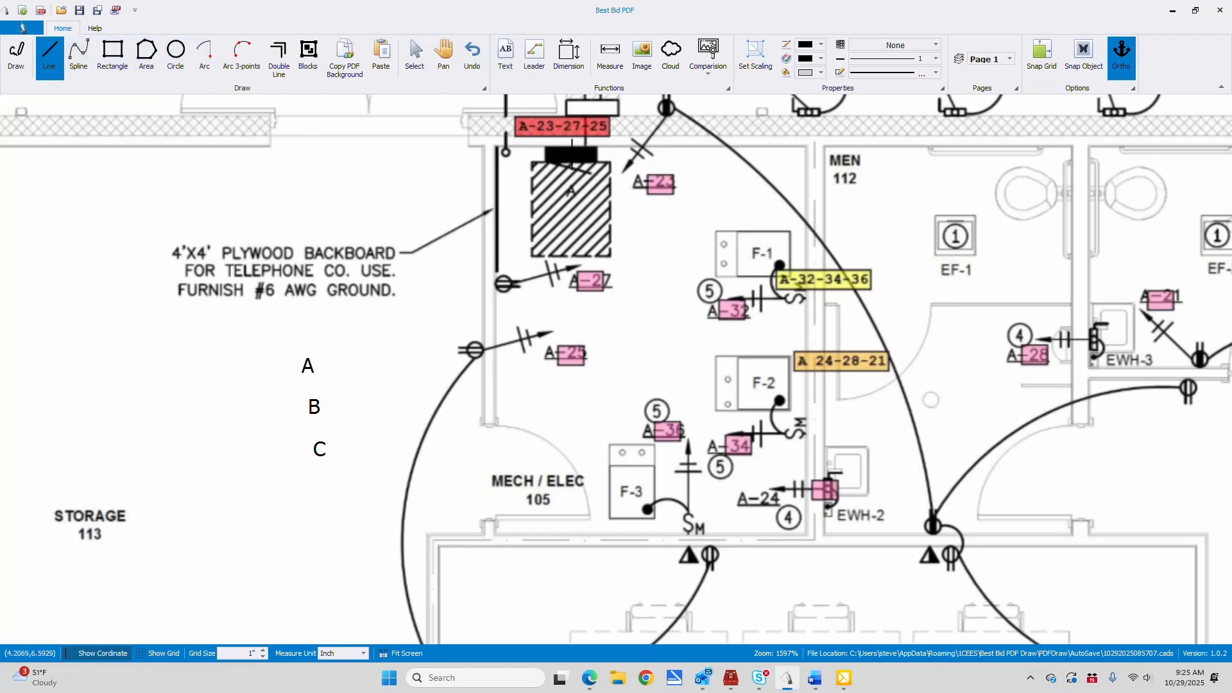
left_click(570, 166)
left_click(570, 120)
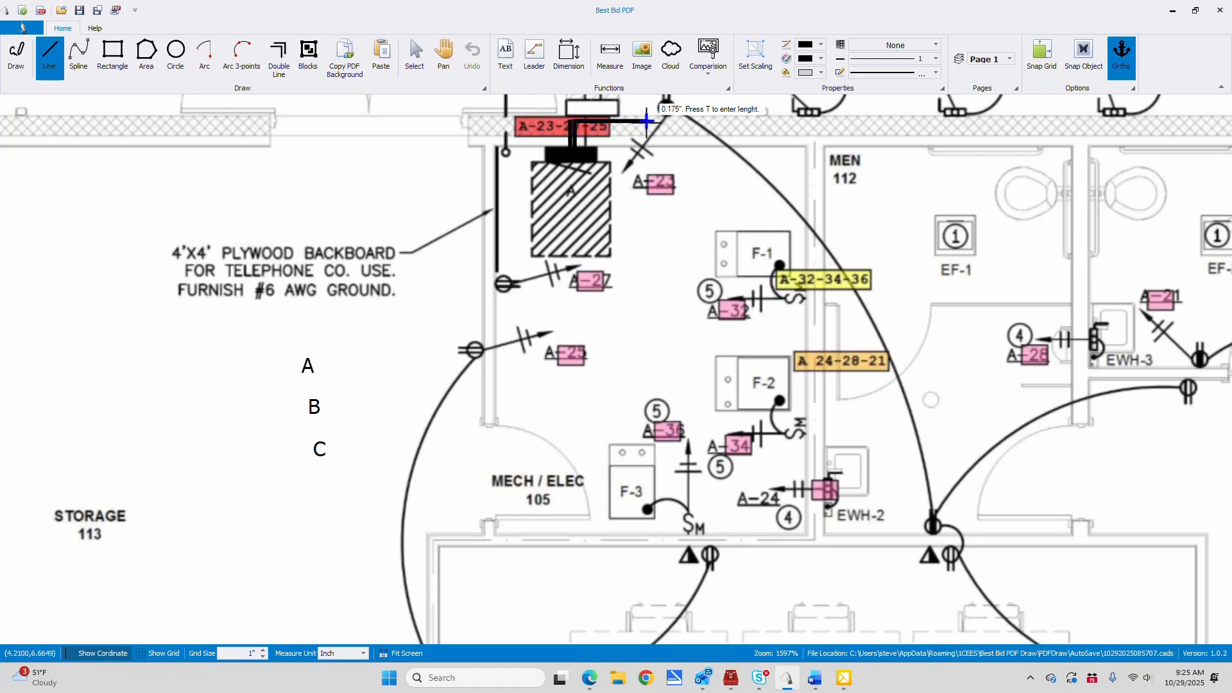
left_click(813, 120)
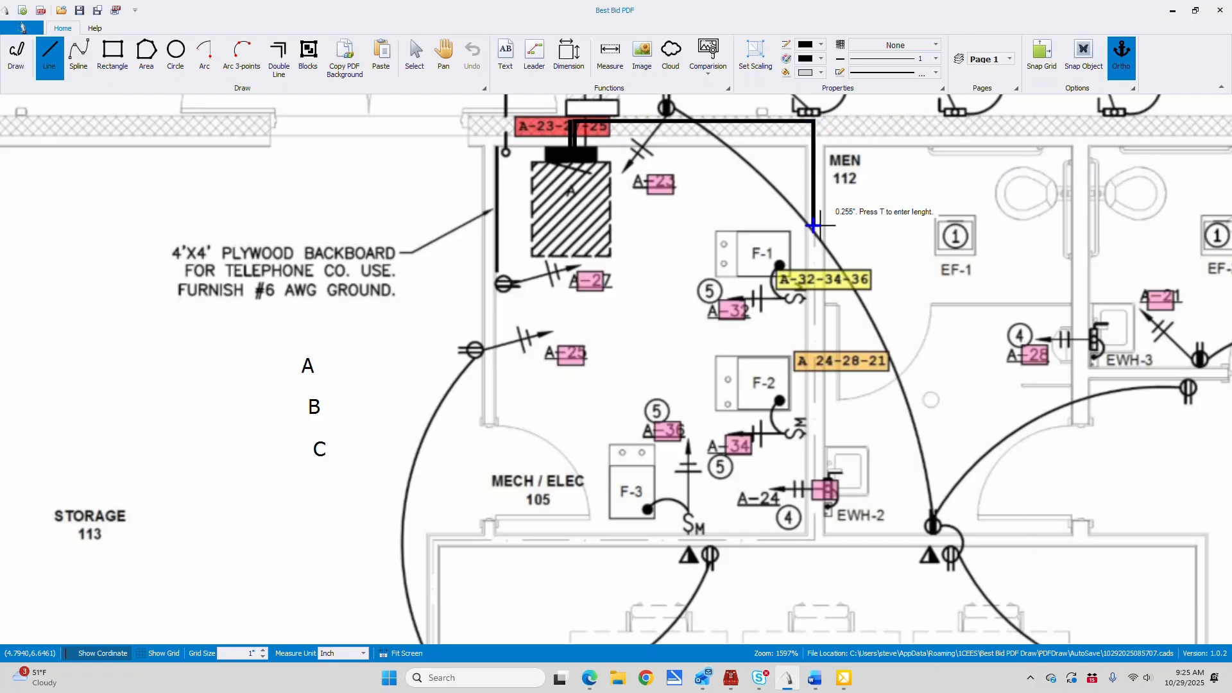
key("Escape")
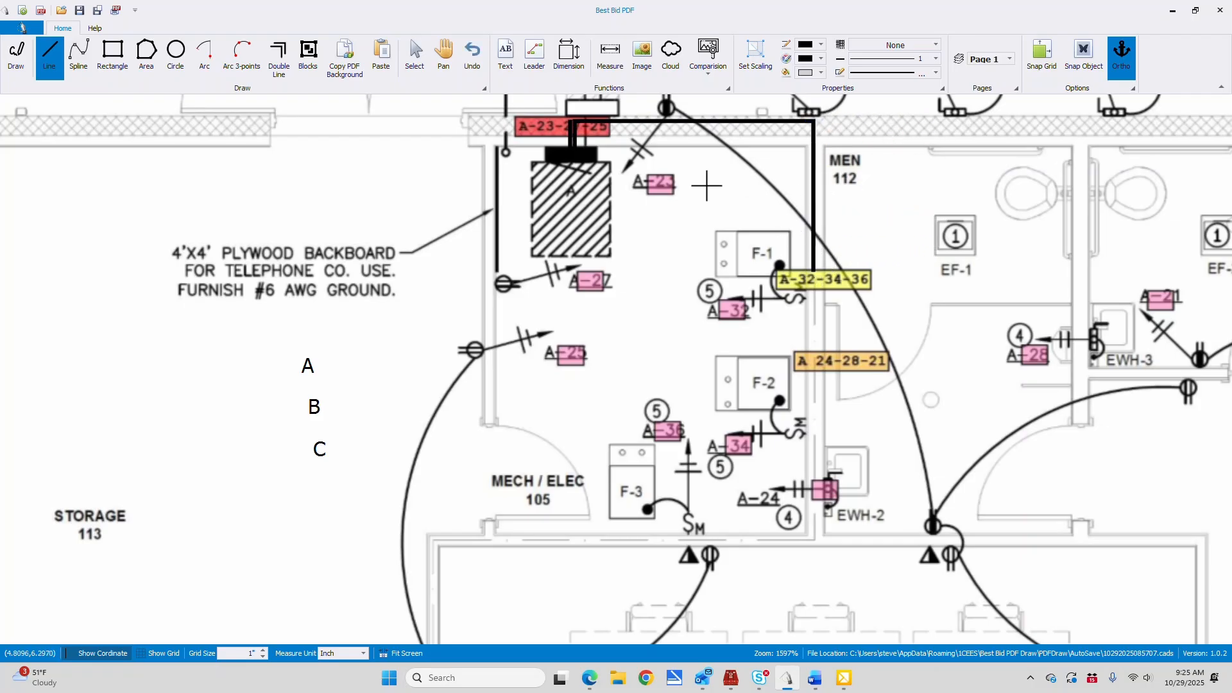
Draw a second home run line from panel A, parallel to the first, ending at the orange A 24-28-21 tag
left_click(576, 153)
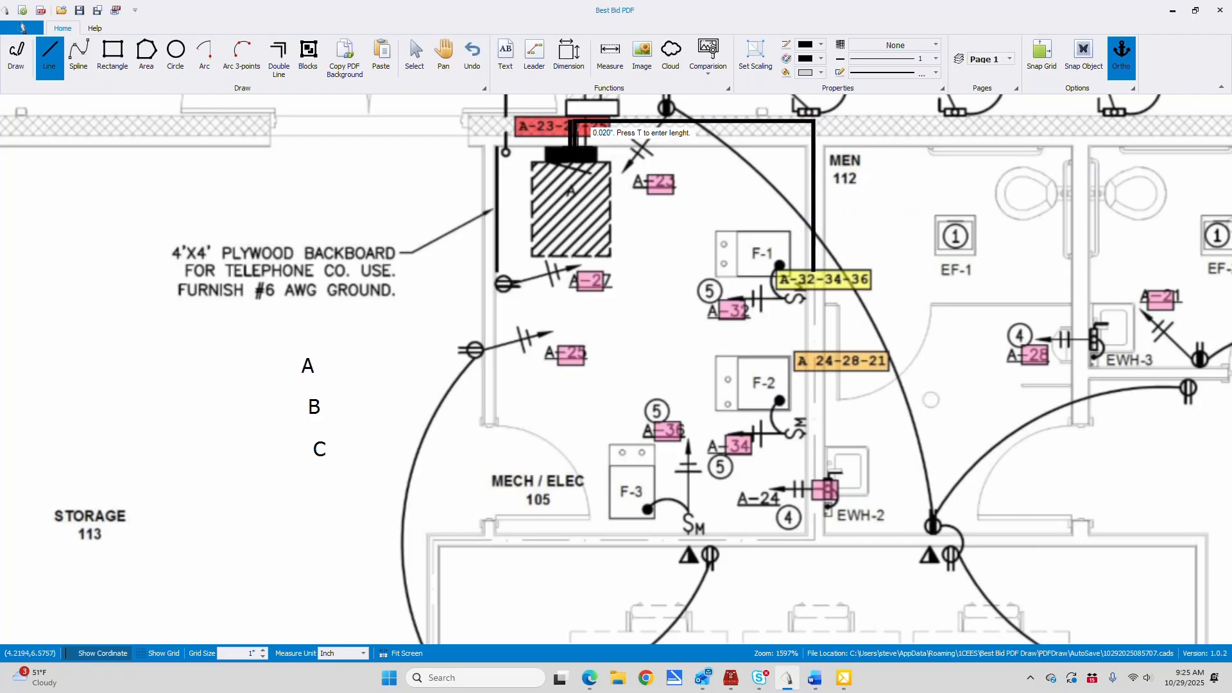
left_click(576, 122)
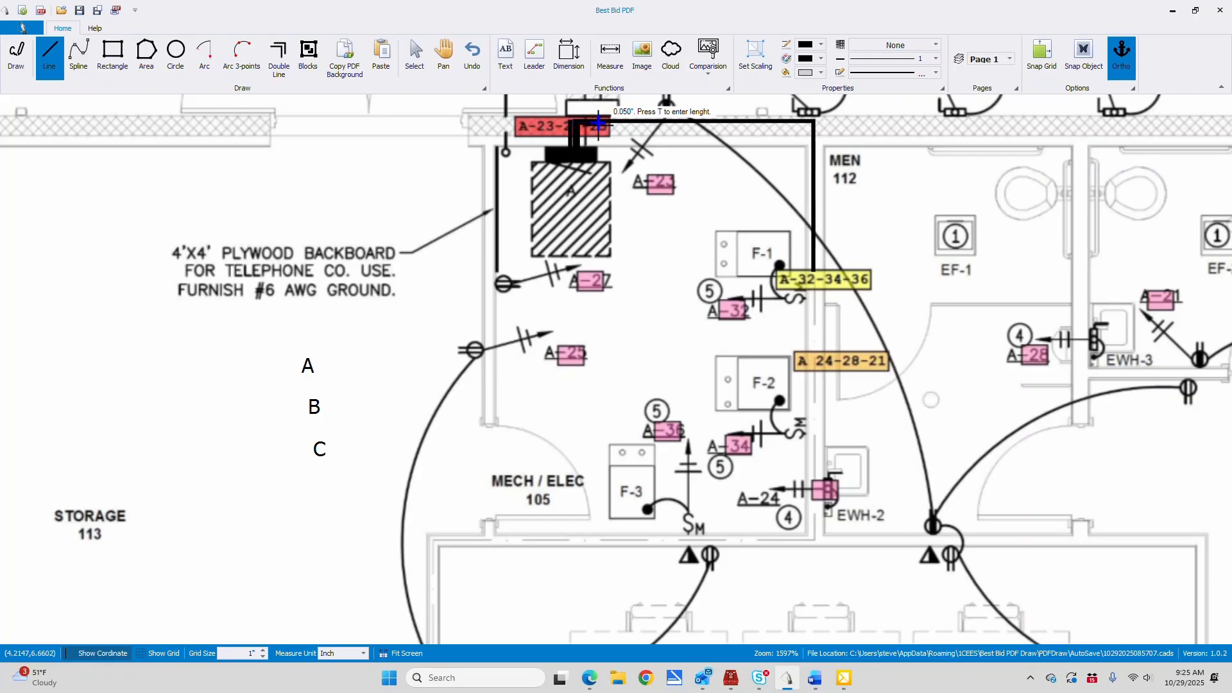
left_click(819, 122)
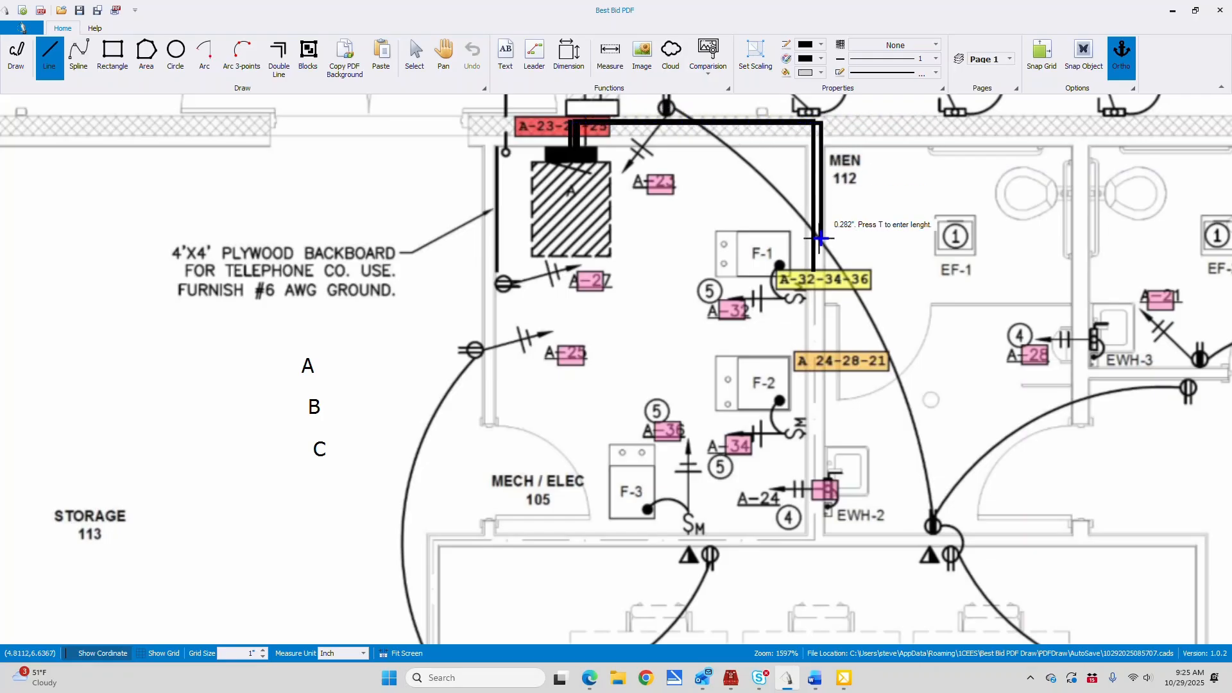
double_click(822, 351)
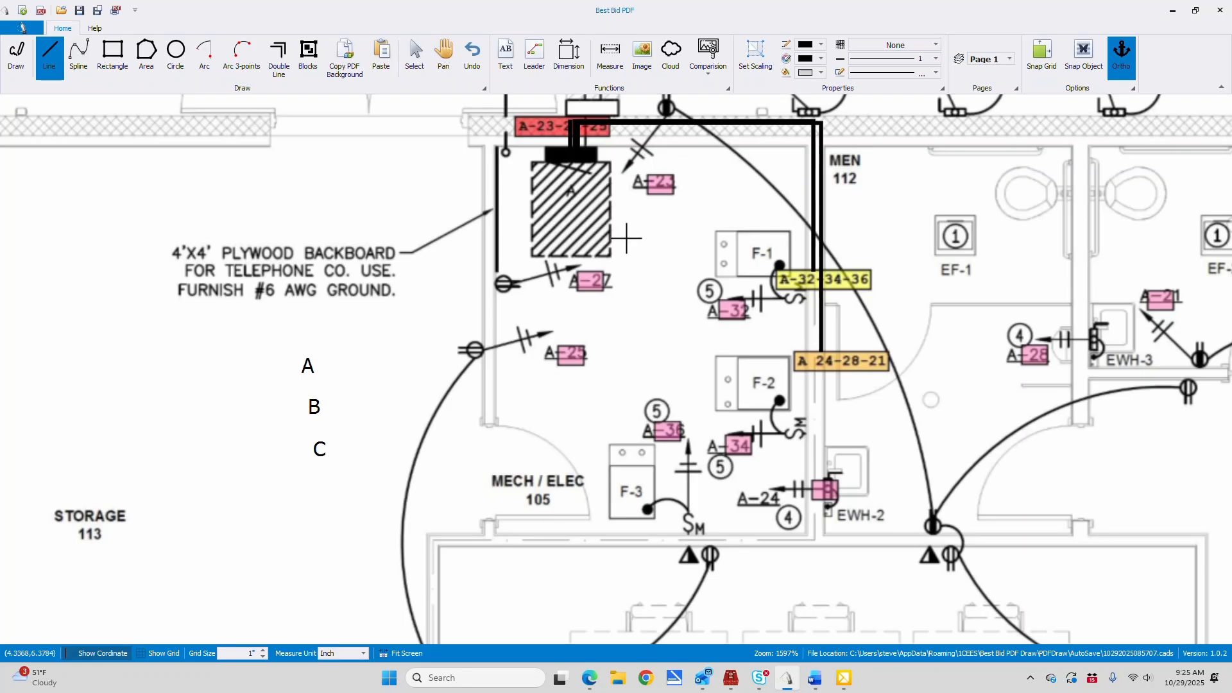
Draw a home run line from panel A along the Storage 113 side of Mech/Elec 105 down to the purple circuit tag near the janitor room
scroll(627, 239, "down", 3)
scroll(627, 239, "down", 4)
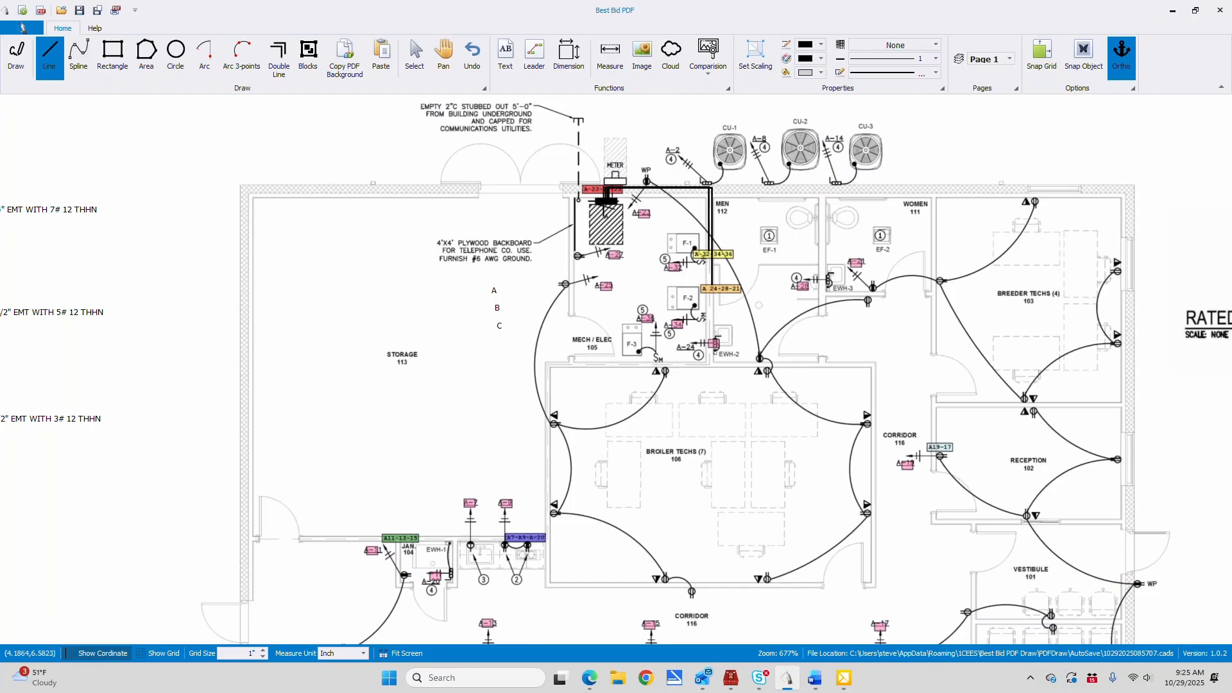
left_click(604, 186)
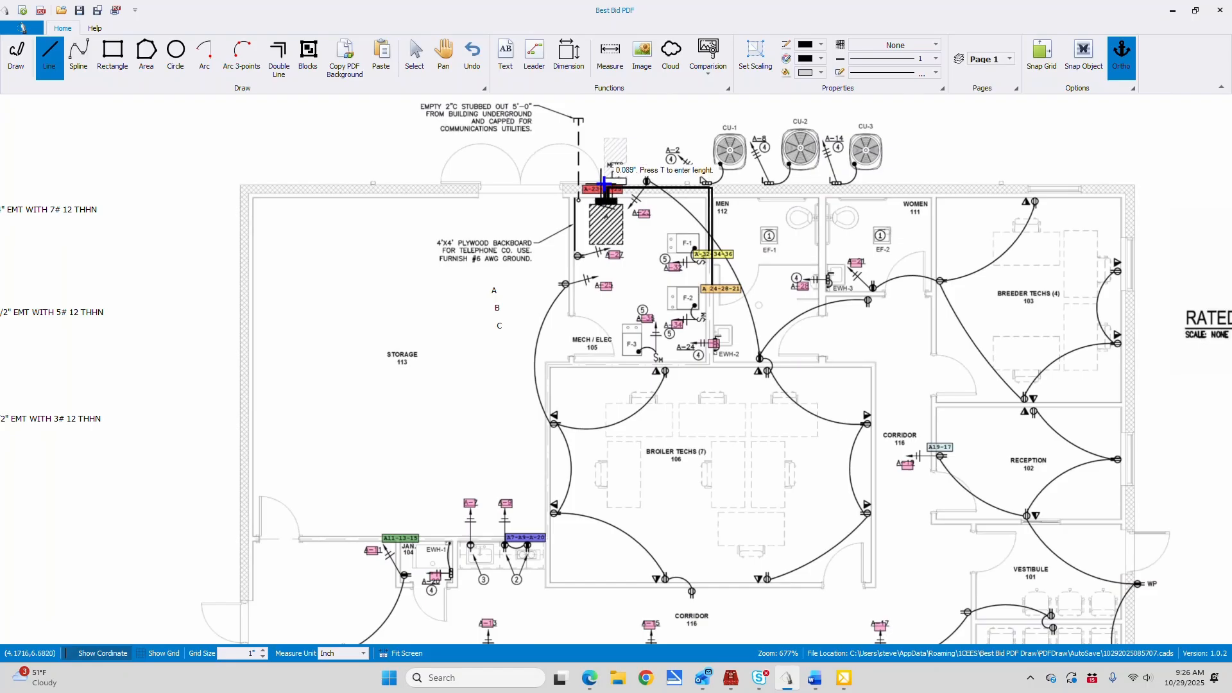
left_click(564, 185)
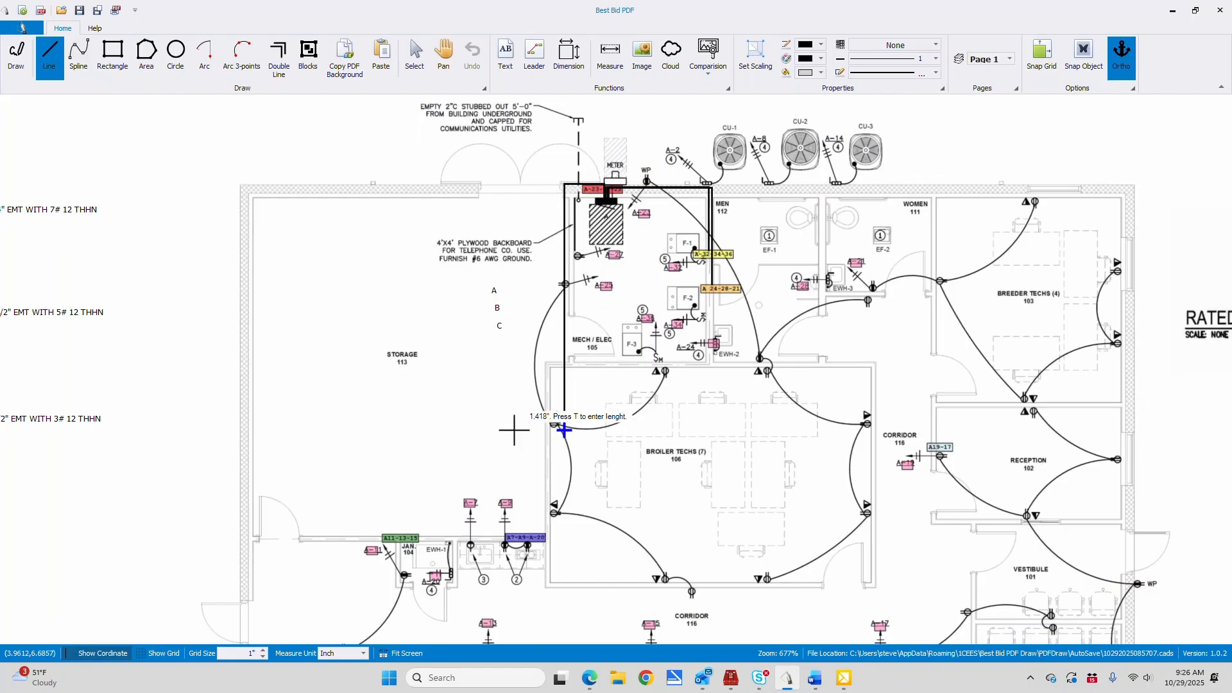
left_click(564, 537)
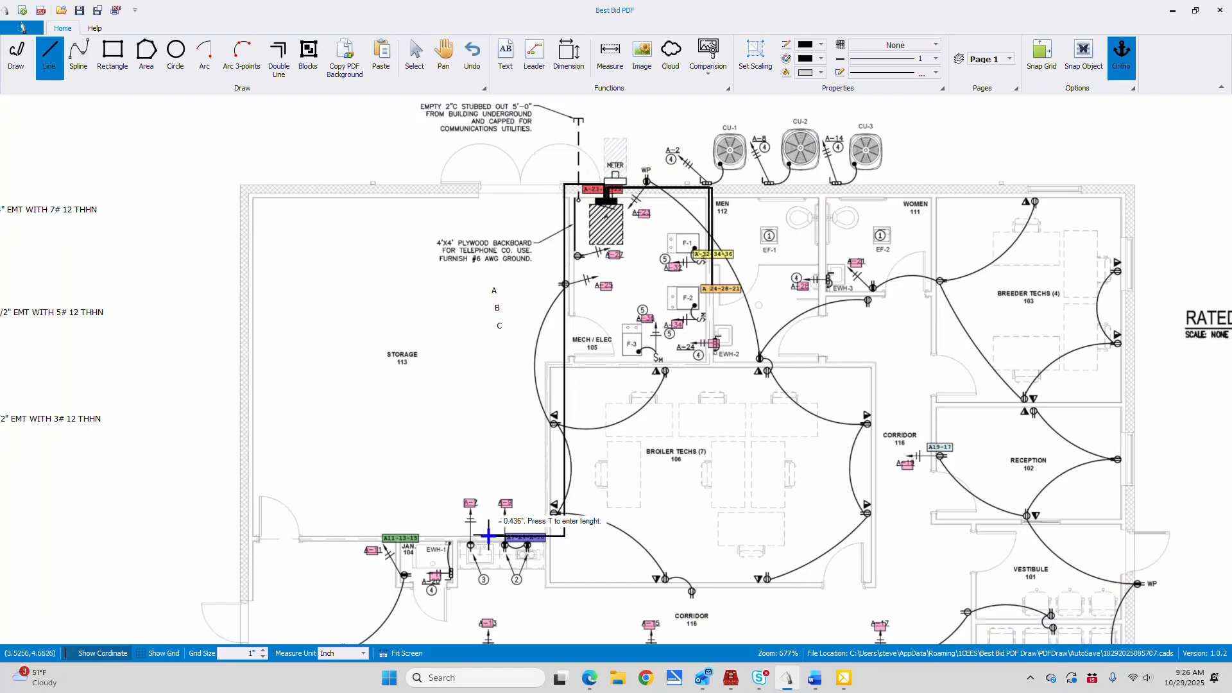
left_click(525, 537)
right_click(525, 536)
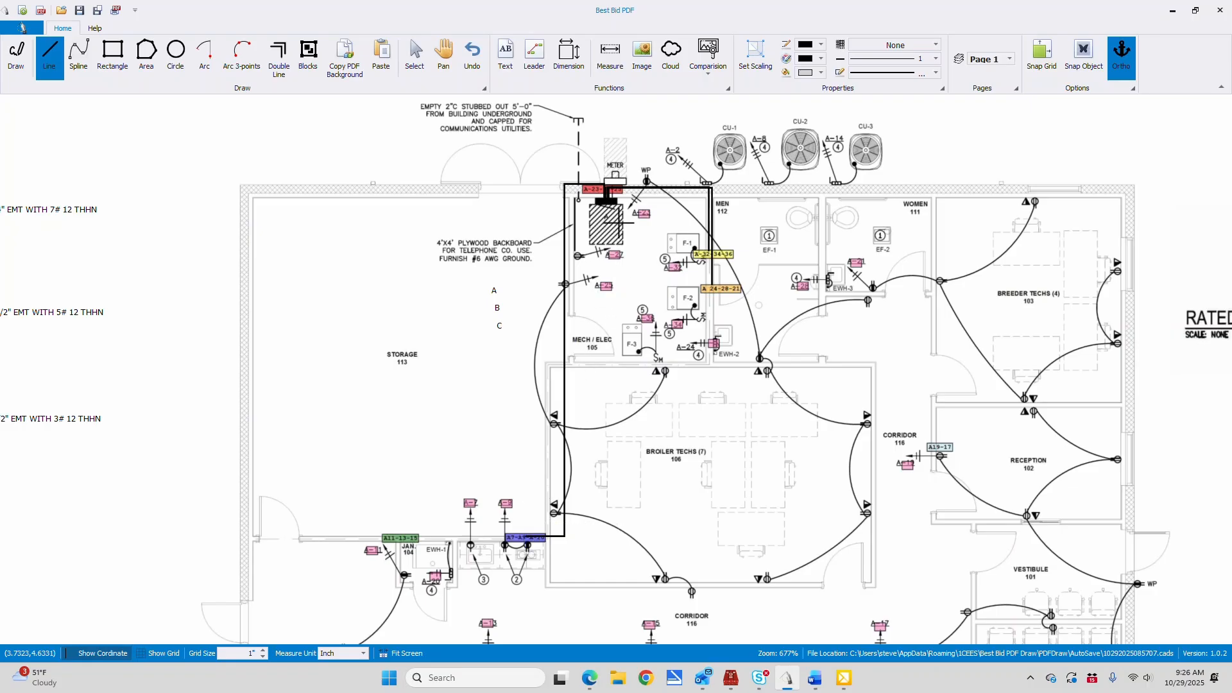
Draw a parallel home run line from panel A down past Broiler Techs 106 and across to the green circuit tag at Janitor 104
left_click(605, 201)
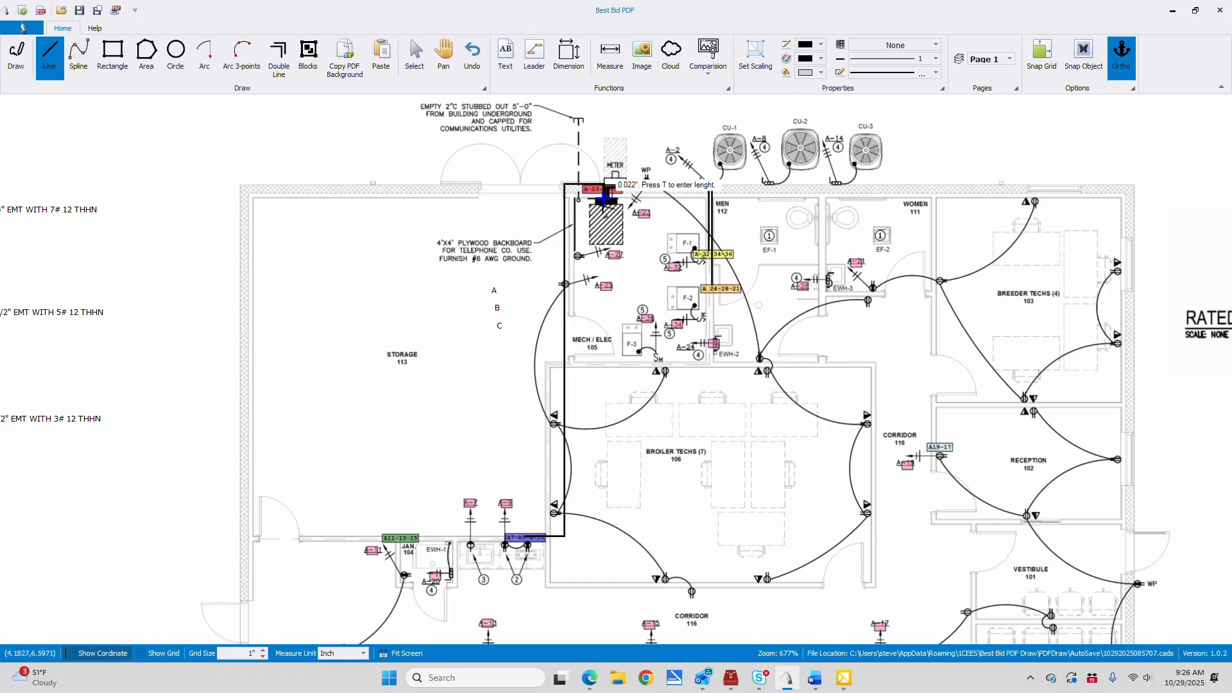
left_click(603, 187)
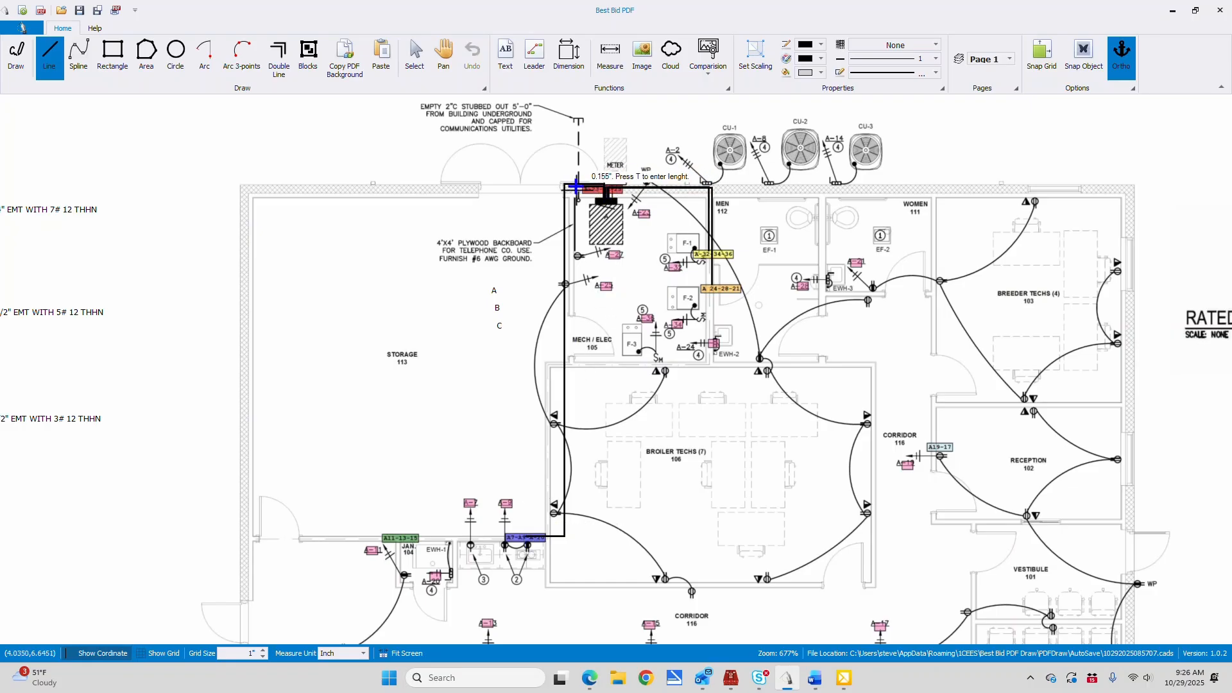
left_click(571, 187)
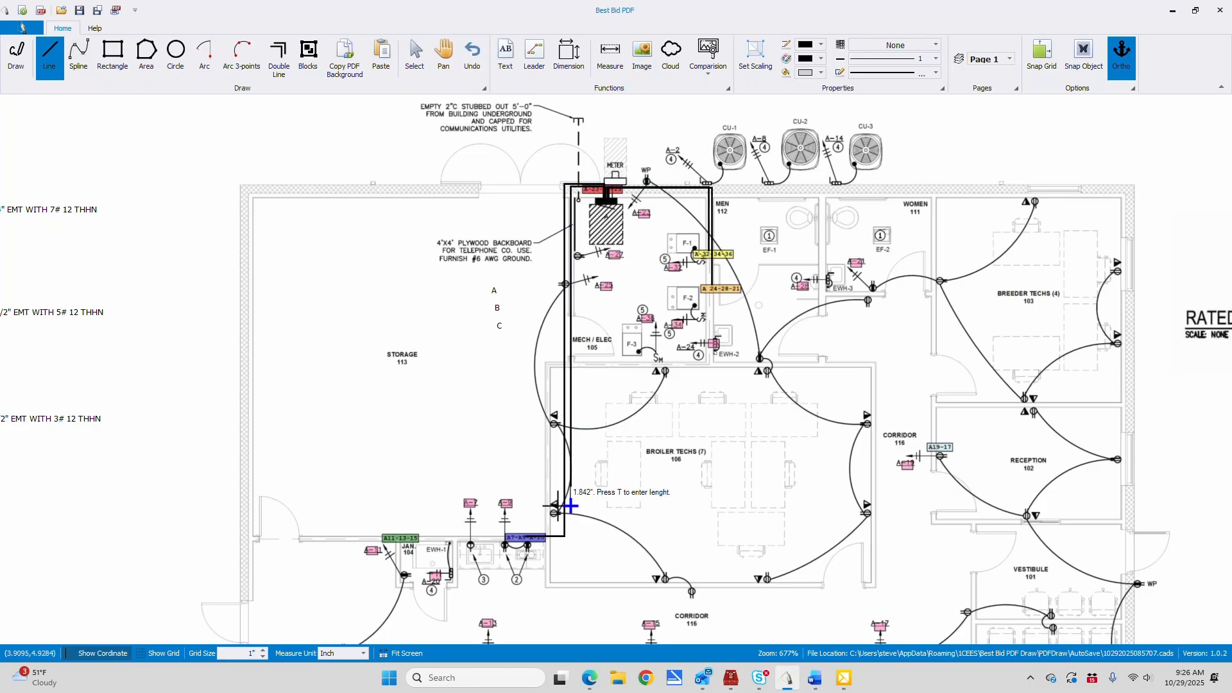
left_click(570, 539)
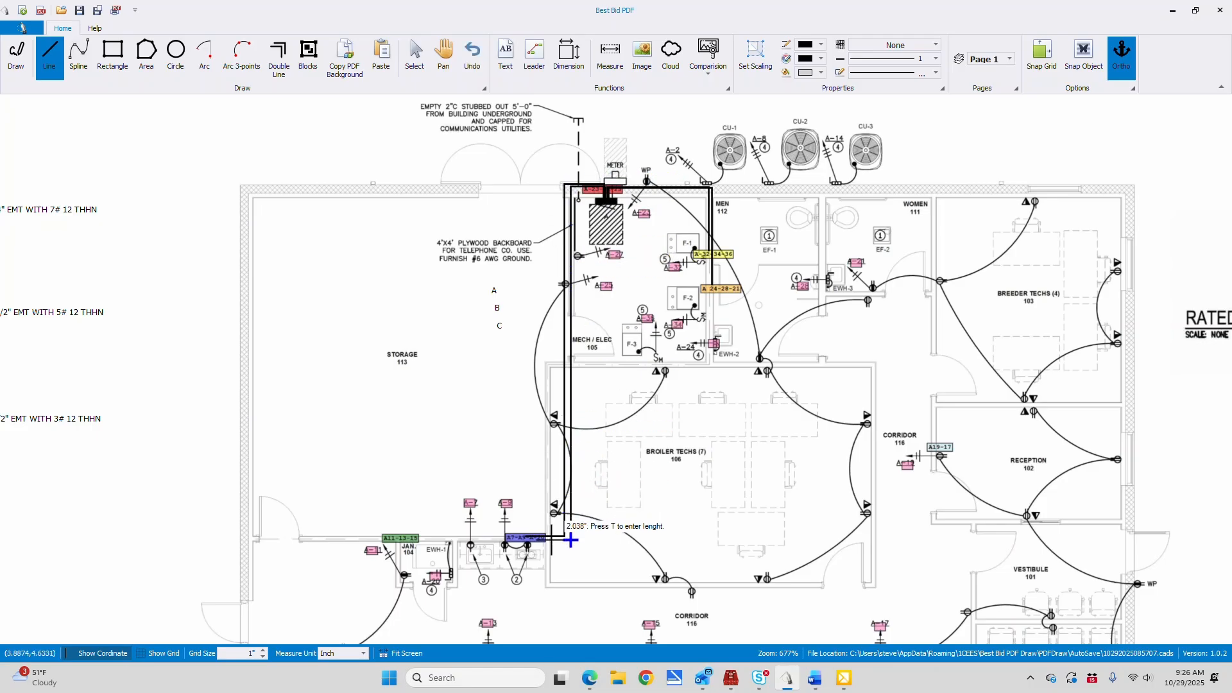
left_click(403, 539)
right_click(403, 540)
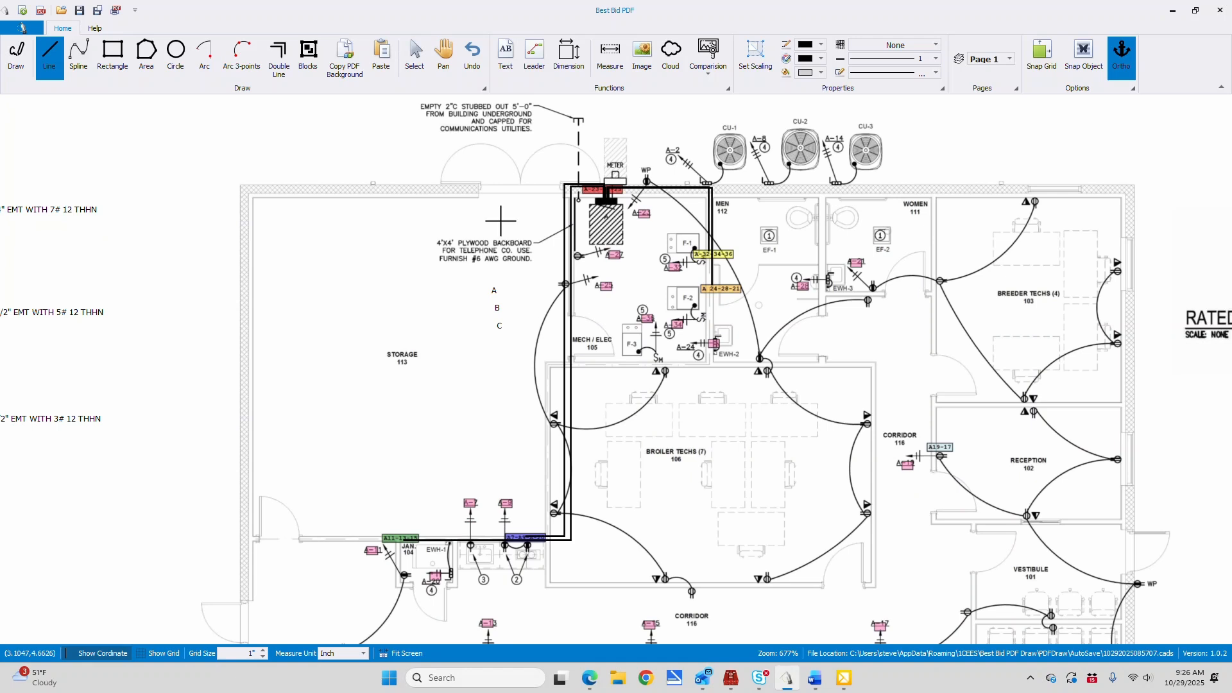
Draw a home run line from panel A along the exterior wall and down the Breeder Techs 103 wall to the A19-17 tag
left_click(449, 53)
mouse_move(674, 520)
left_mouse_down()
mouse_move(701, 277)
mouse_move(669, 321)
mouse_move(524, 372)
mouse_move(449, 423)
mouse_move(431, 454)
mouse_move(440, 513)
left_mouse_up()
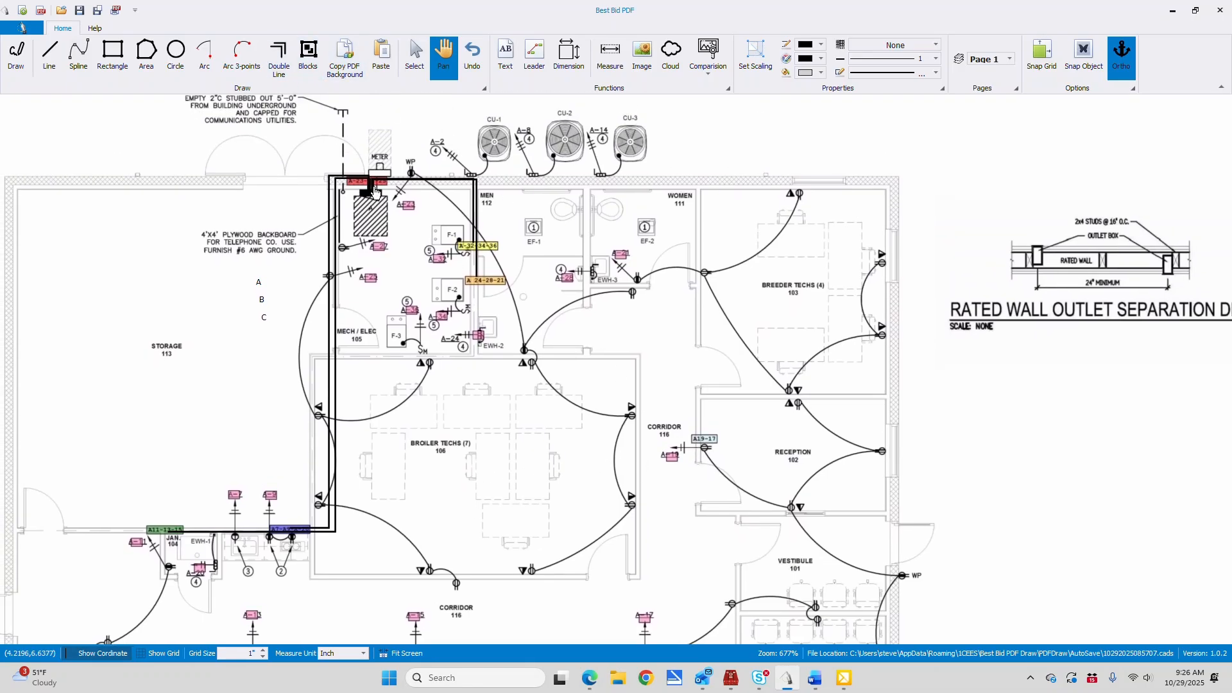
left_click(49, 54)
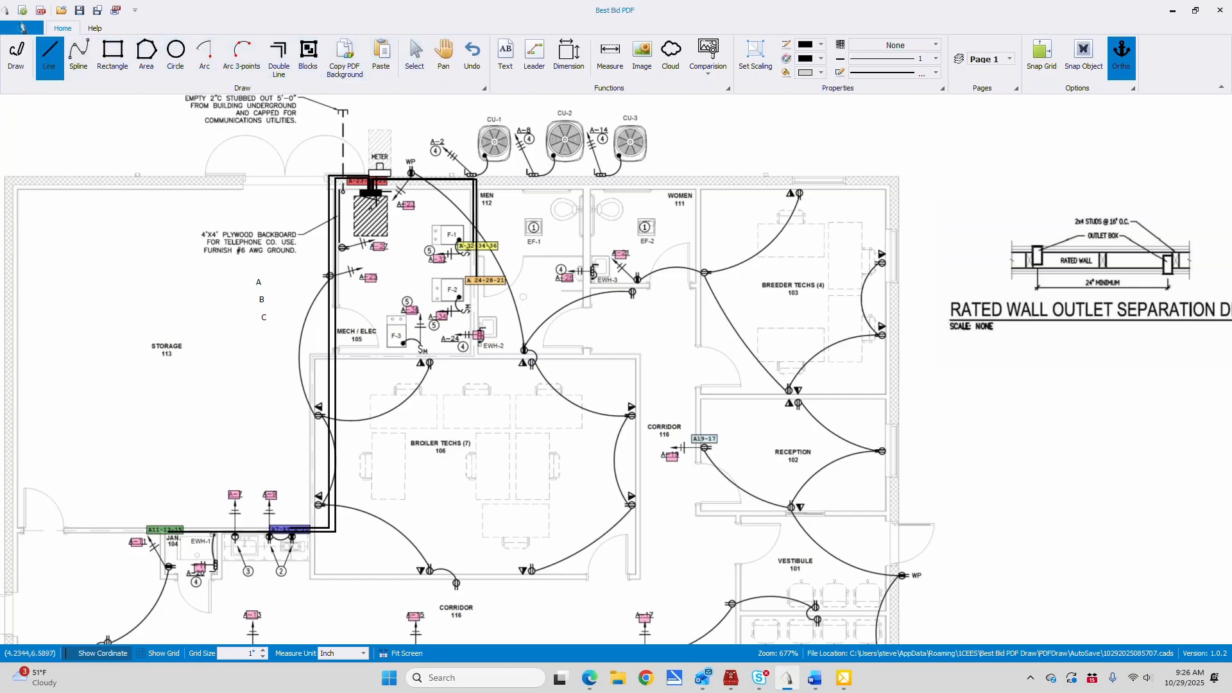
left_click(374, 189)
left_click(698, 176)
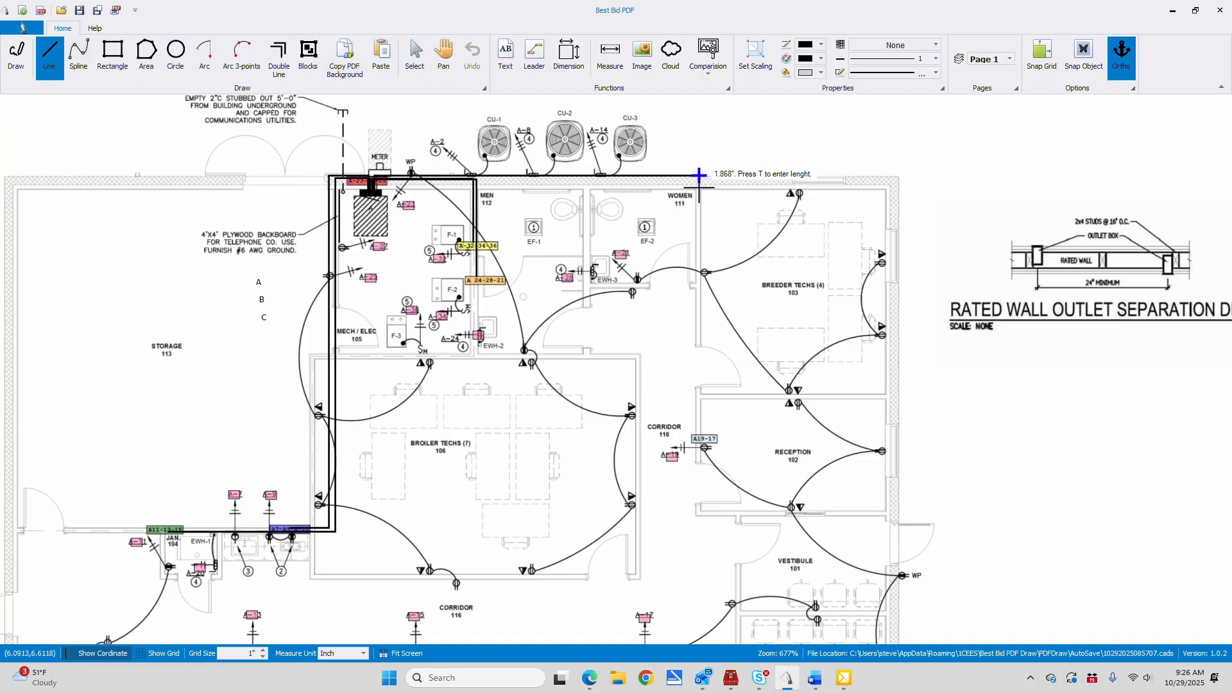
left_click(686, 435)
right_click(686, 436)
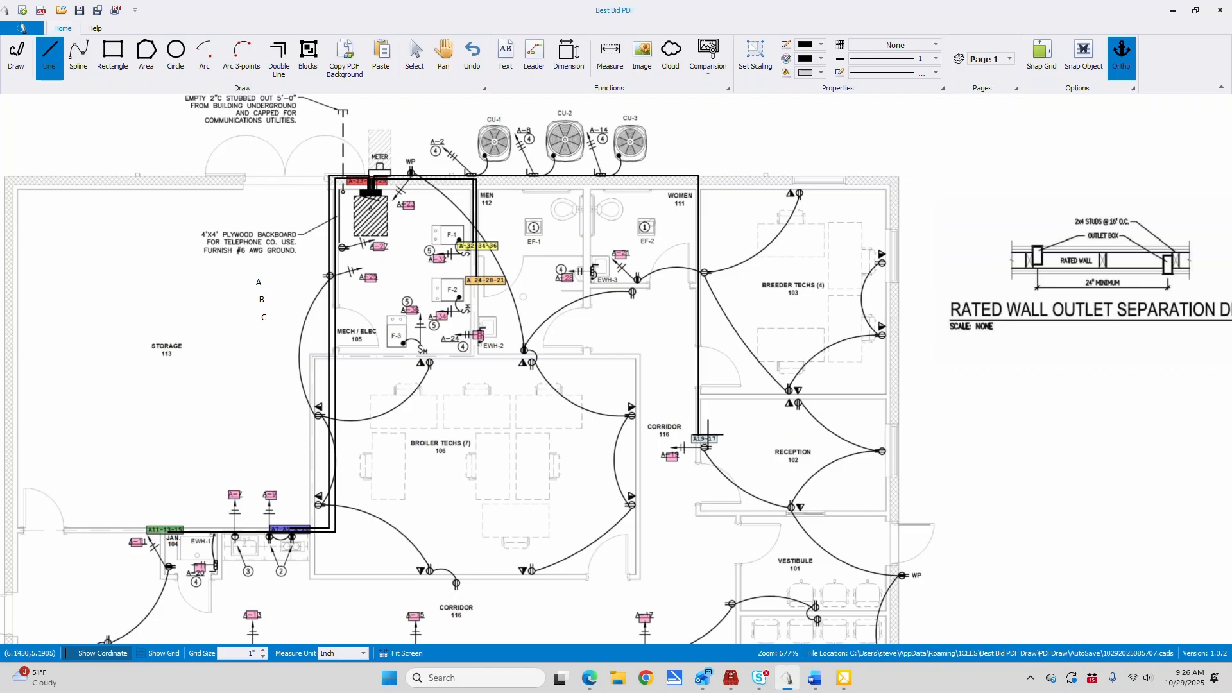
Move the "B" label from Storage 113 to beside the home run line above the A19-17 tag
left_click(415, 54)
left_click(262, 300)
right_click(265, 311)
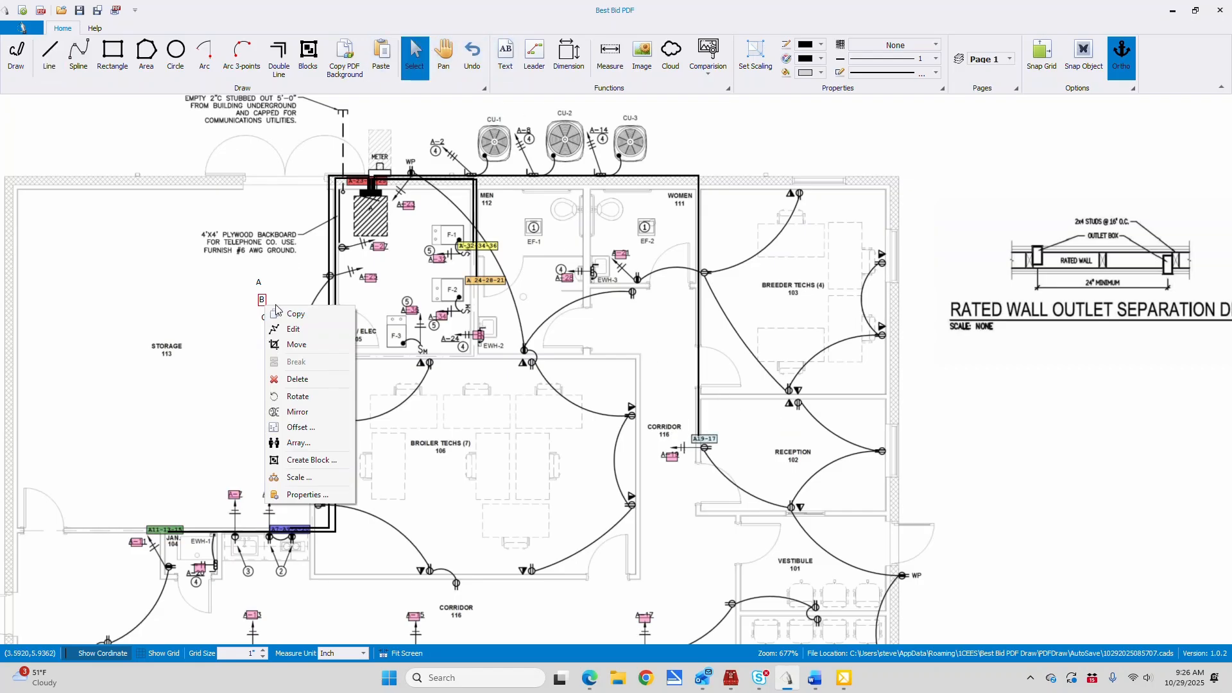
left_click(300, 347)
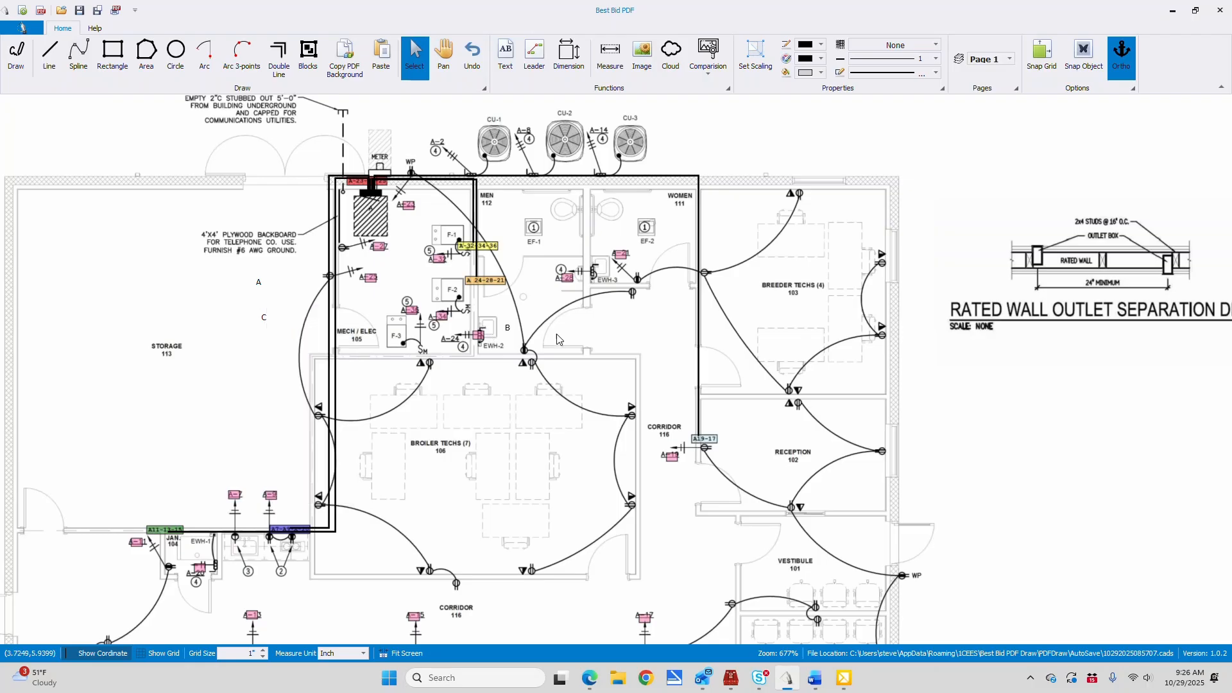
left_click(739, 371)
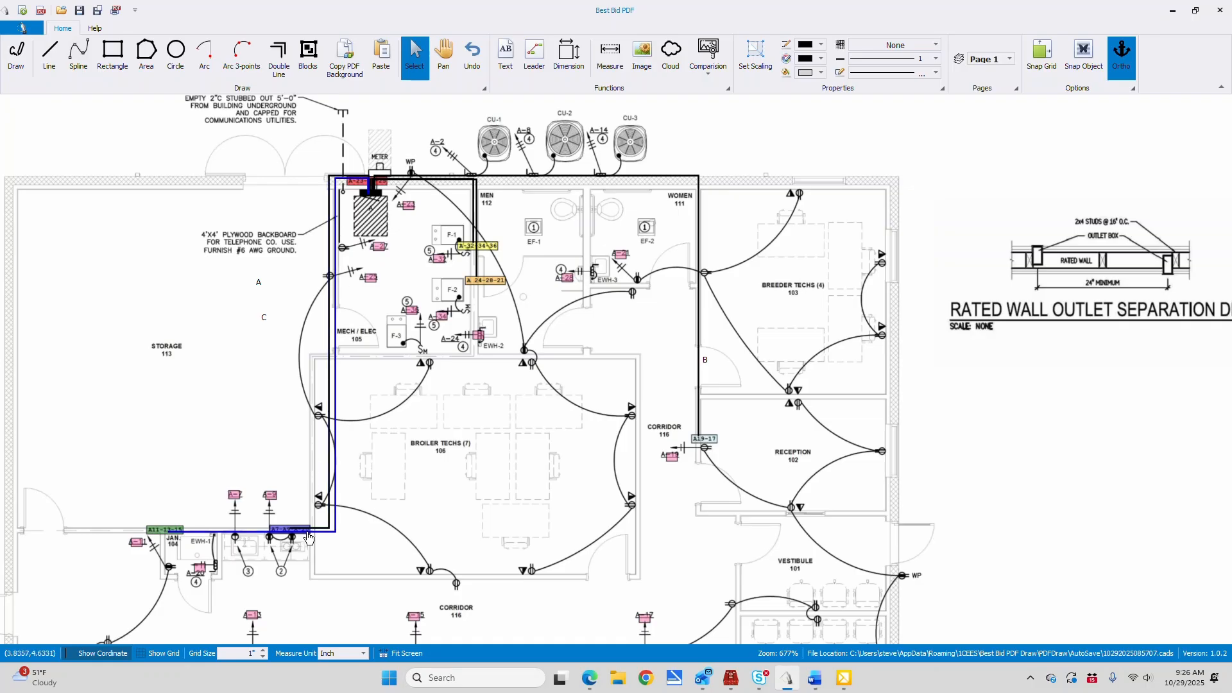
Add the text label "7" near the upper wall inside Storage 113
left_click(443, 55)
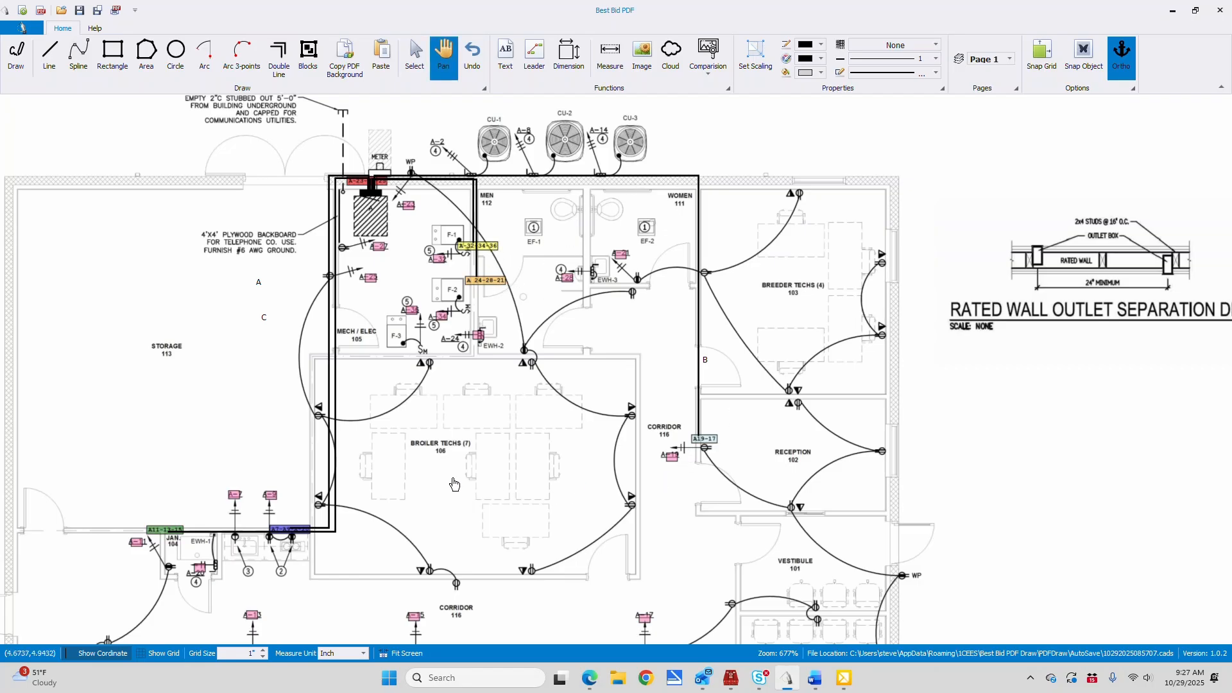
left_click_drag(448, 485, 855, 465)
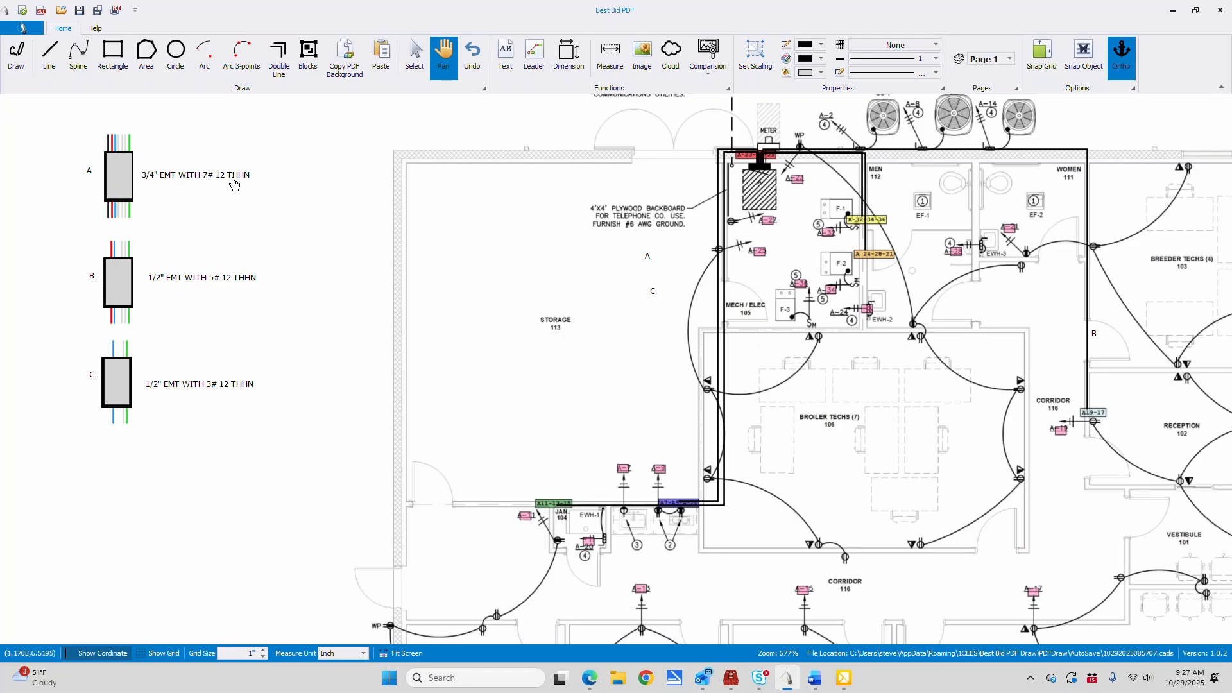
left_click(505, 55)
left_click(514, 141)
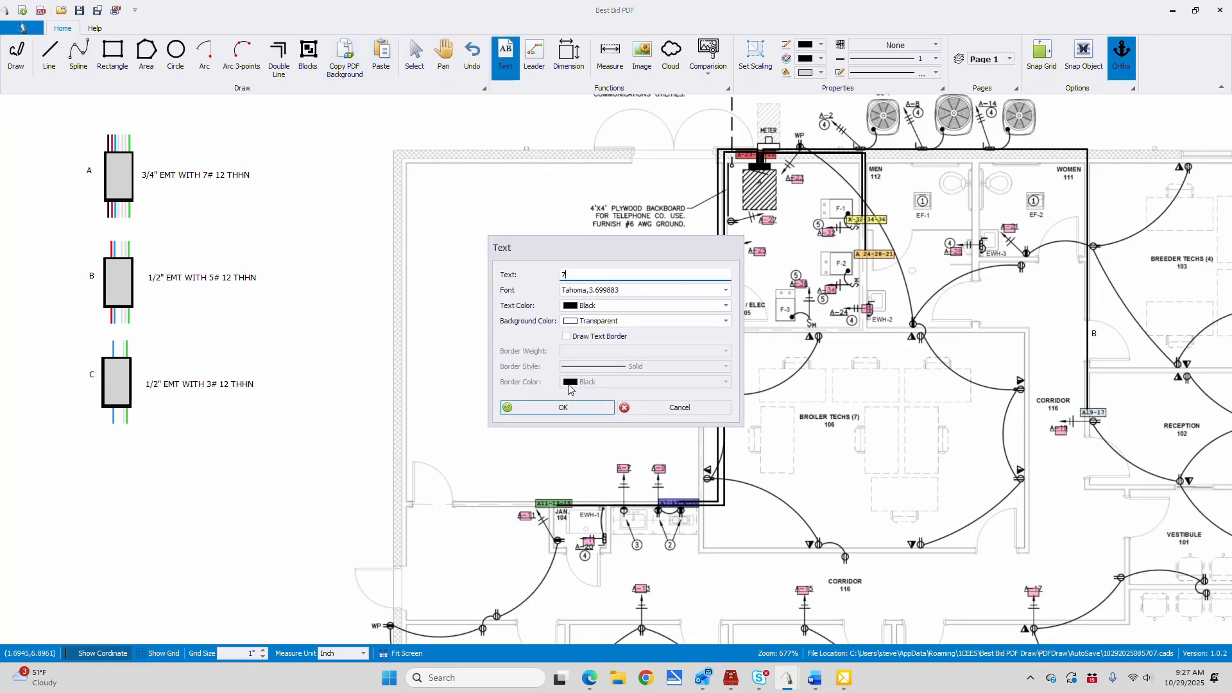
left_click(575, 407)
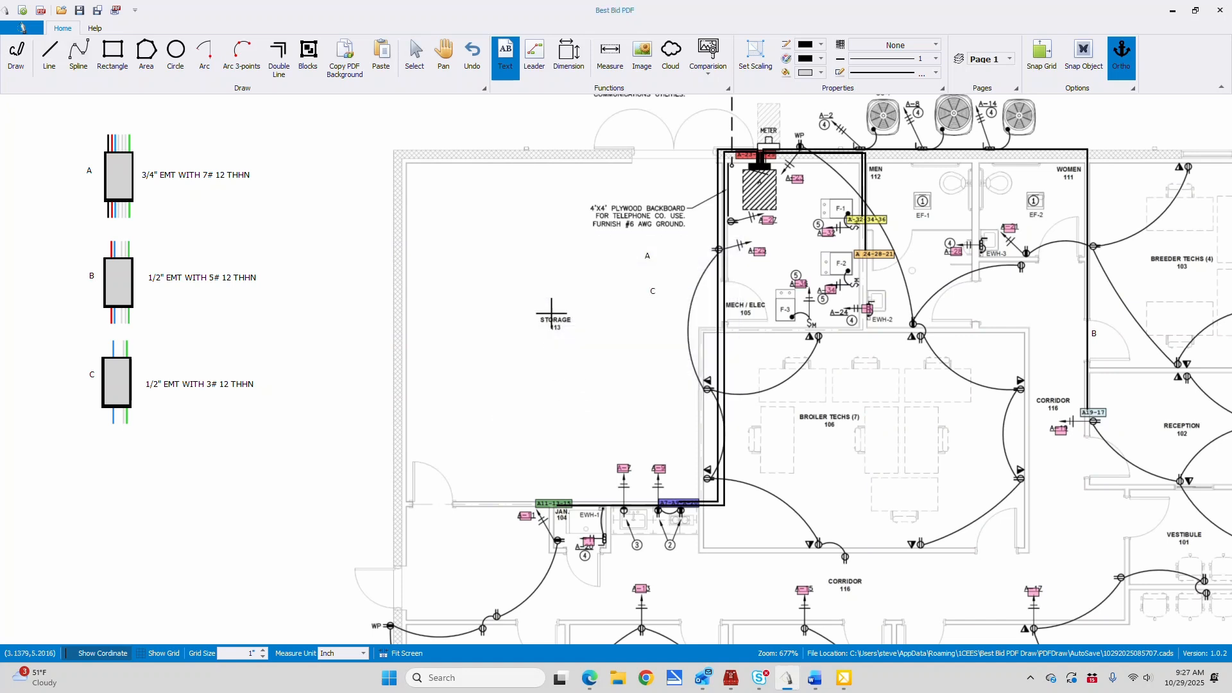
left_click(449, 188)
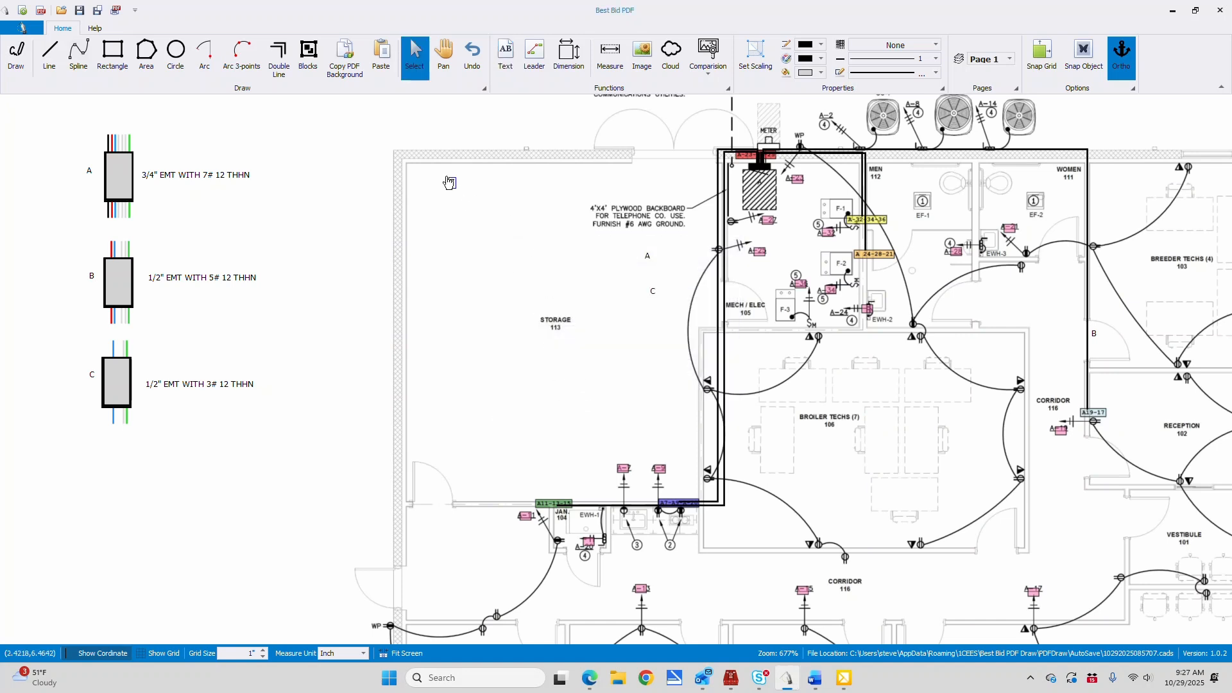
Copy the "7" label and paste copies beside the home run lines around Mech/Elec 105 and the exterior wall
right_click(453, 193)
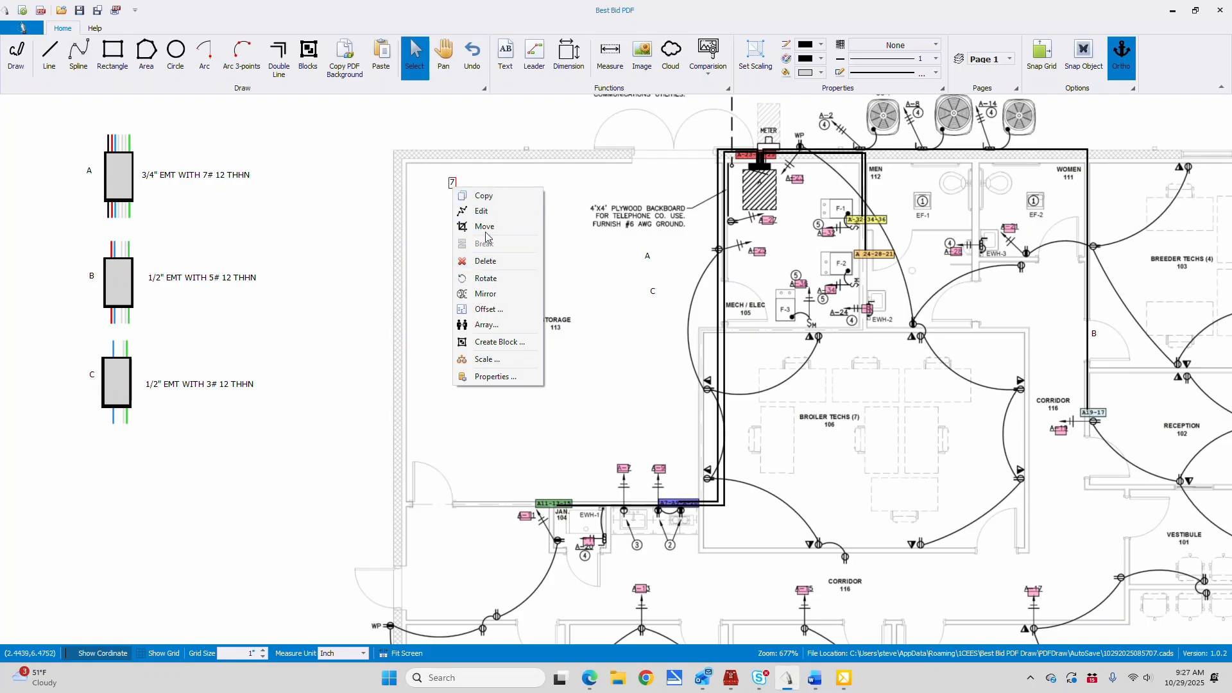
left_click(488, 195)
left_click(385, 58)
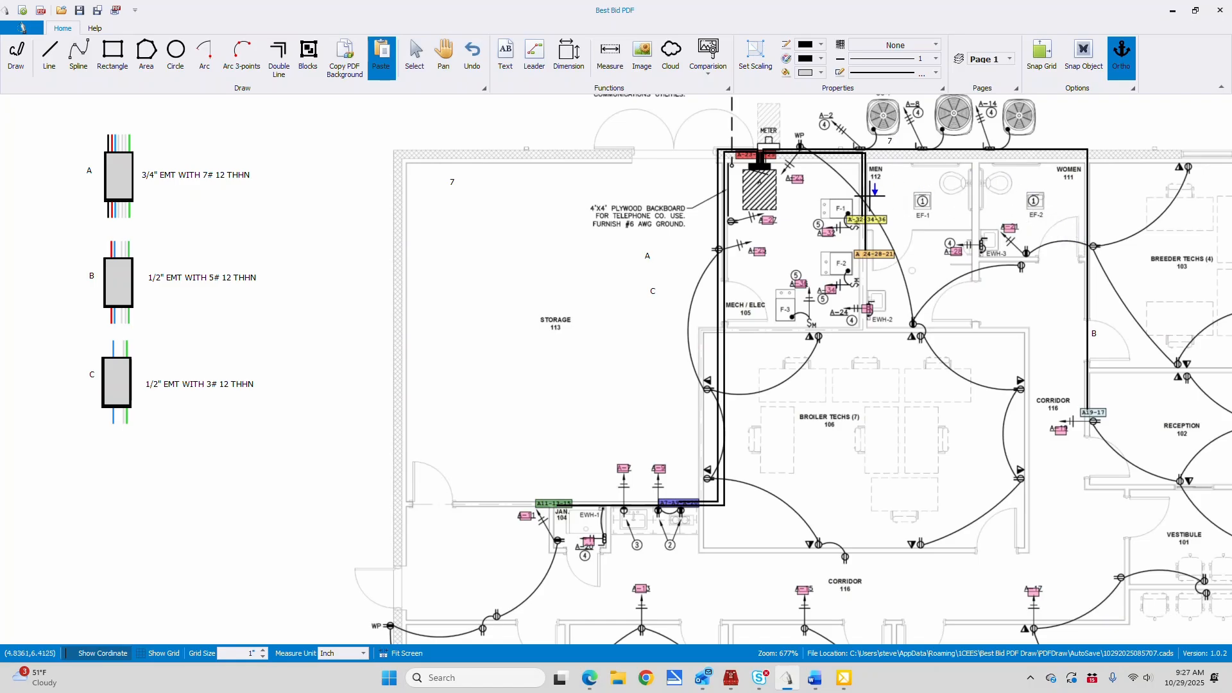
left_click(853, 192)
left_click(719, 187)
left_click(738, 276)
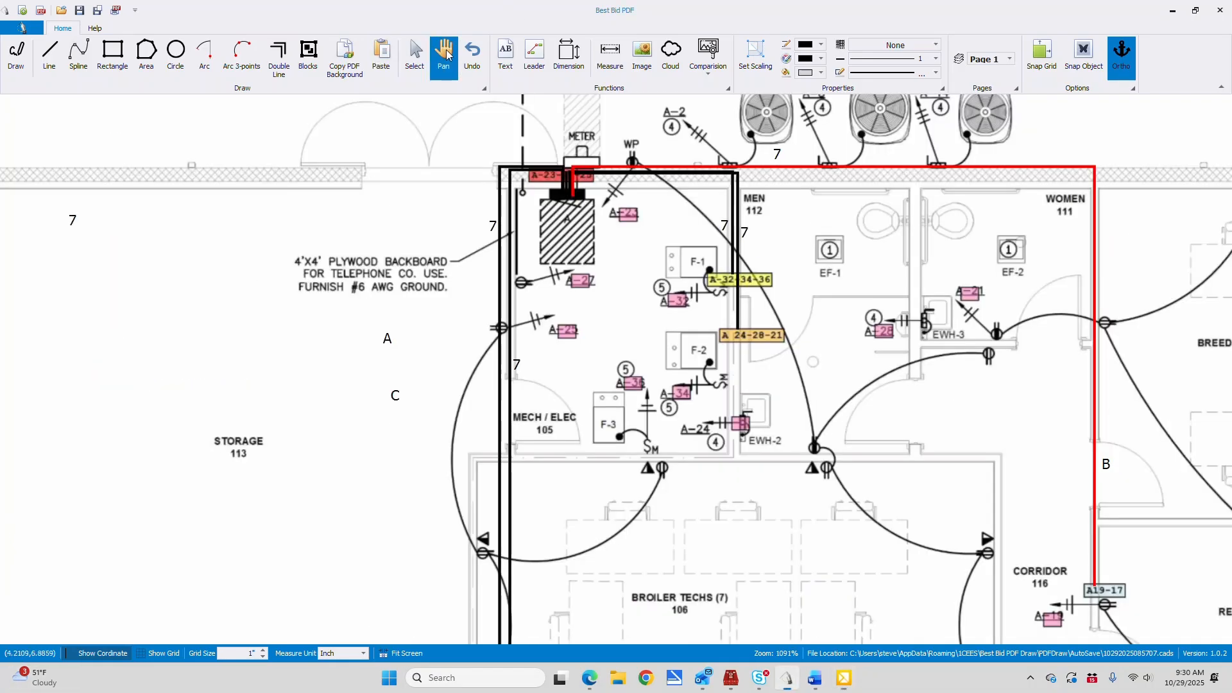
Draw a black home run line from panel A across to the Mech/Elec 105 wall and down to the A-27 receptacle
mouse_move(436, 322)
left_mouse_down()
mouse_move(777, 292)
mouse_move(1045, 229)
mouse_move(1100, 231)
left_mouse_up()
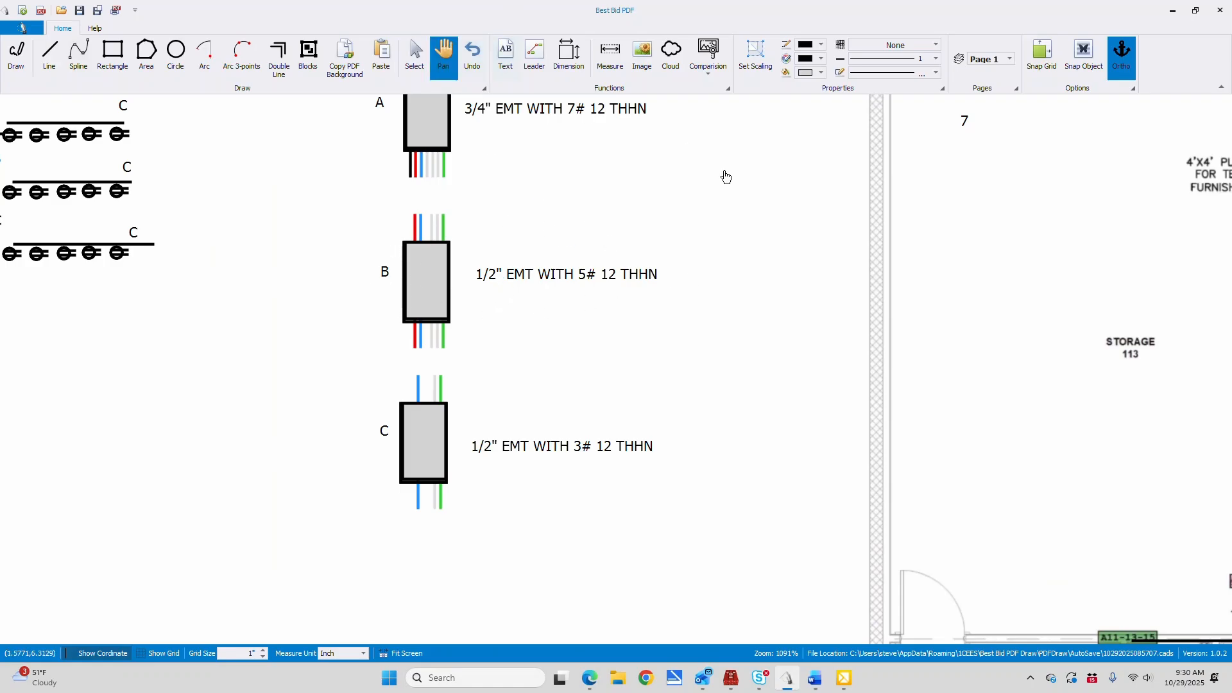
left_click_drag(955, 192, 315, 176)
left_click_drag(1117, 226, 312, 203)
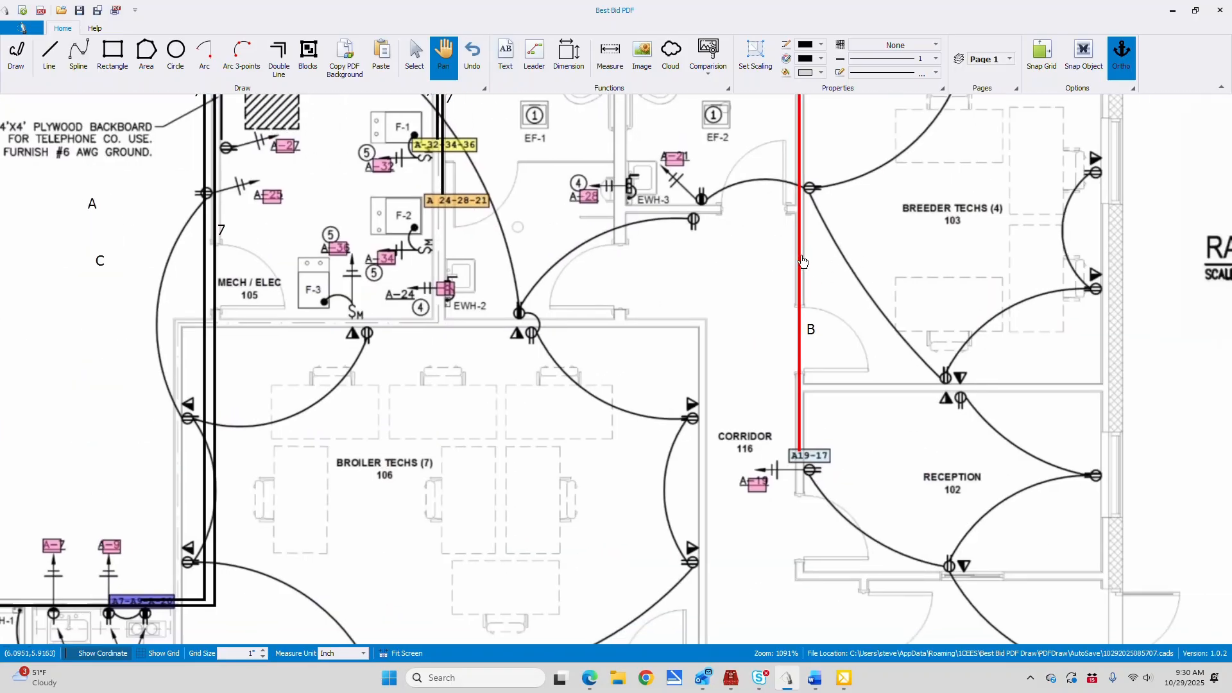
mouse_move(547, 174)
left_mouse_down()
mouse_move(626, 263)
mouse_move(750, 283)
left_mouse_up()
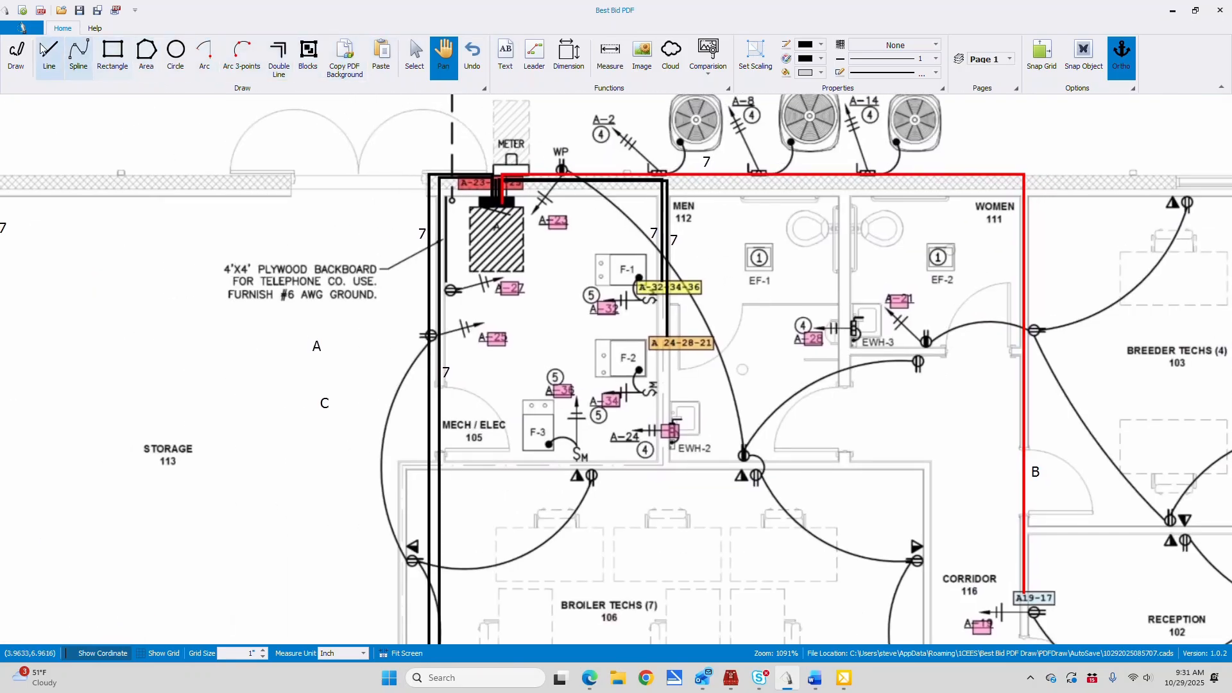
left_click(52, 59)
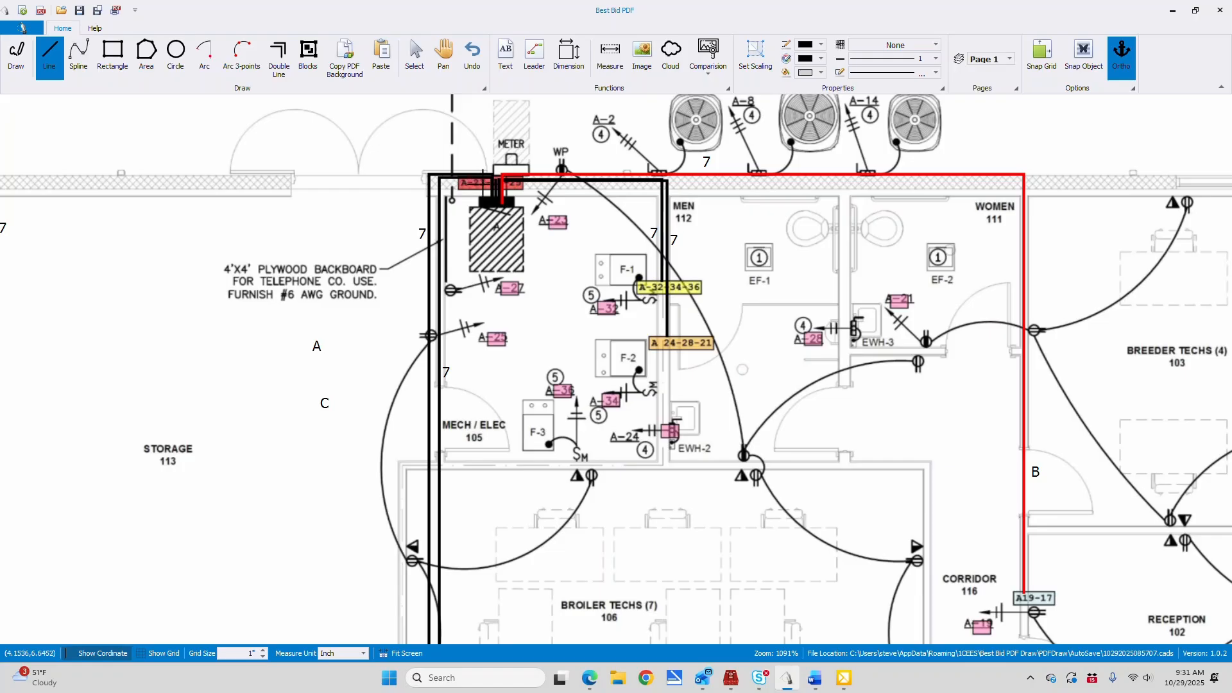
left_click(475, 183)
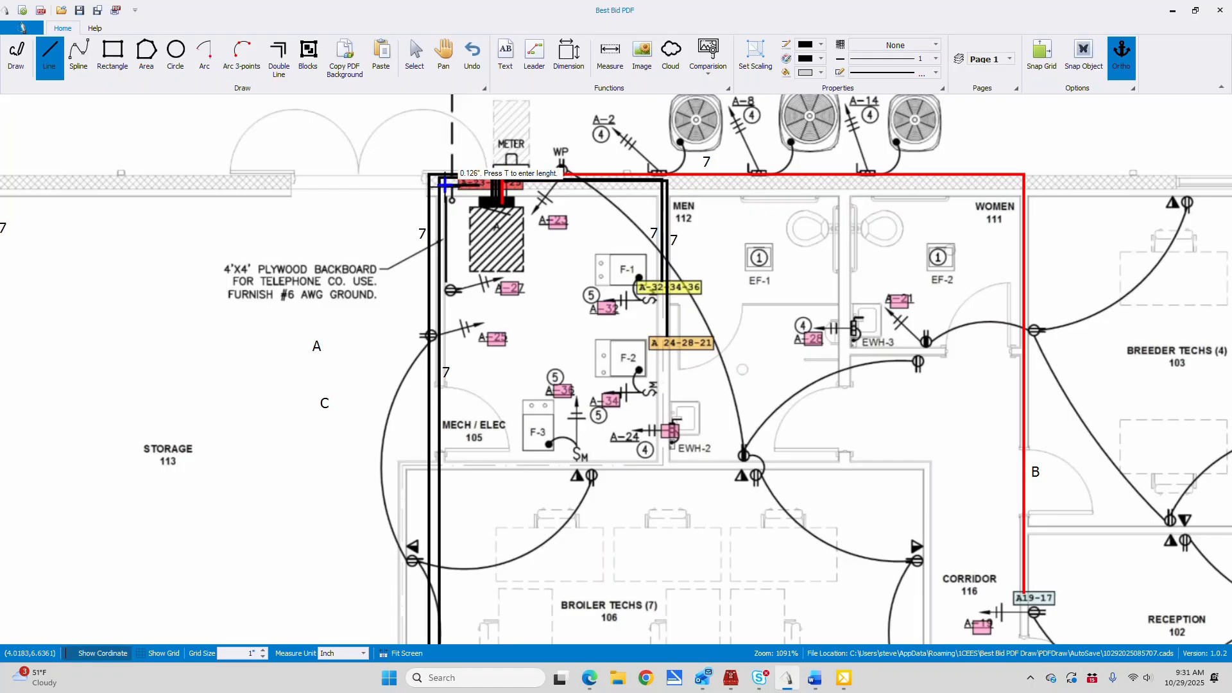
left_click(447, 290)
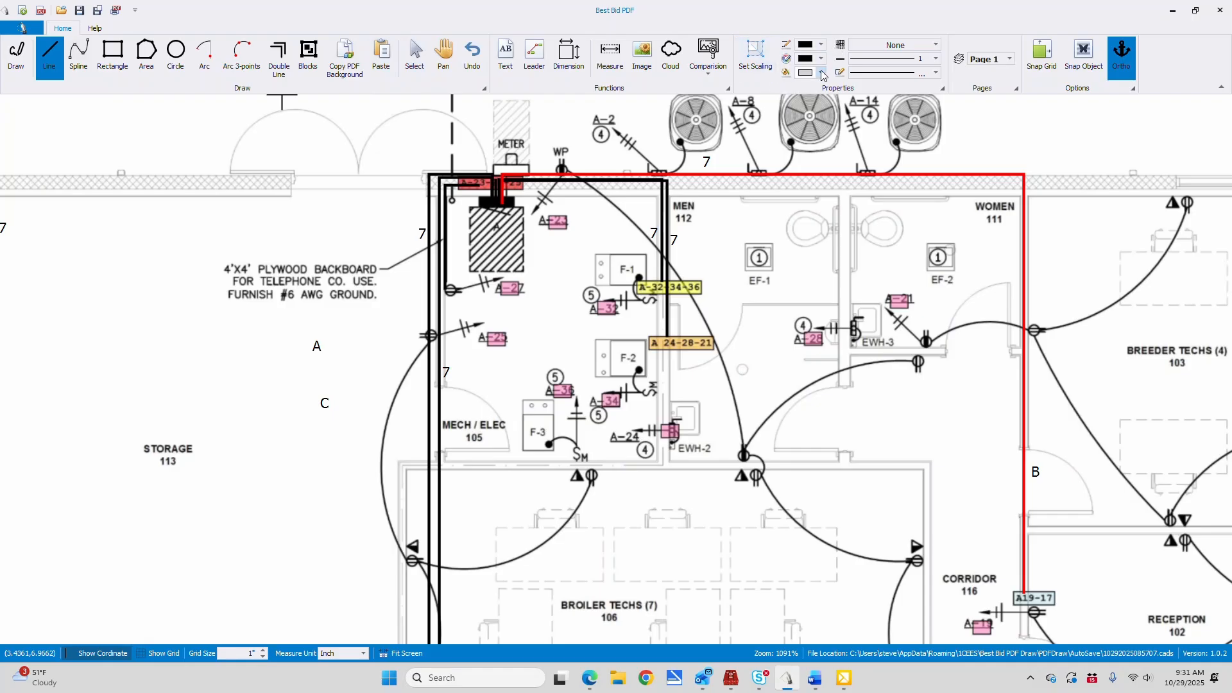
Set the line color to red and trace the home run line from panel A down to the A-27 receptacle
left_click(821, 45)
scroll(808, 128, "down", 3)
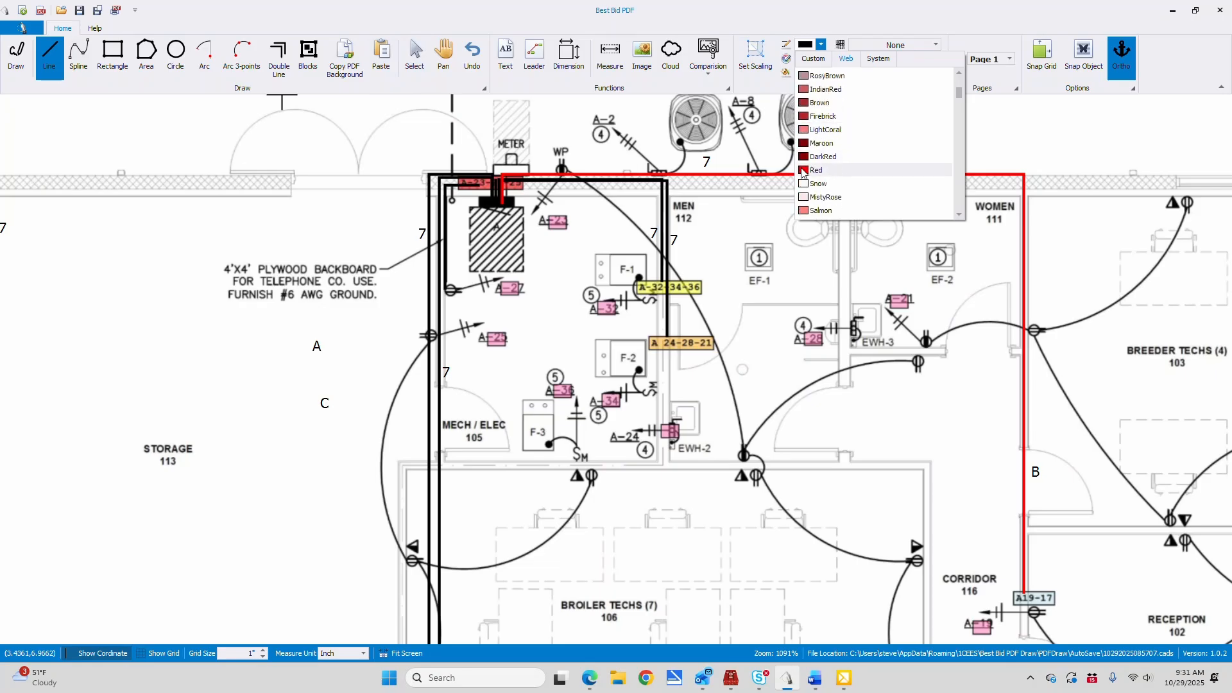
left_click(810, 170)
left_click(132, 154)
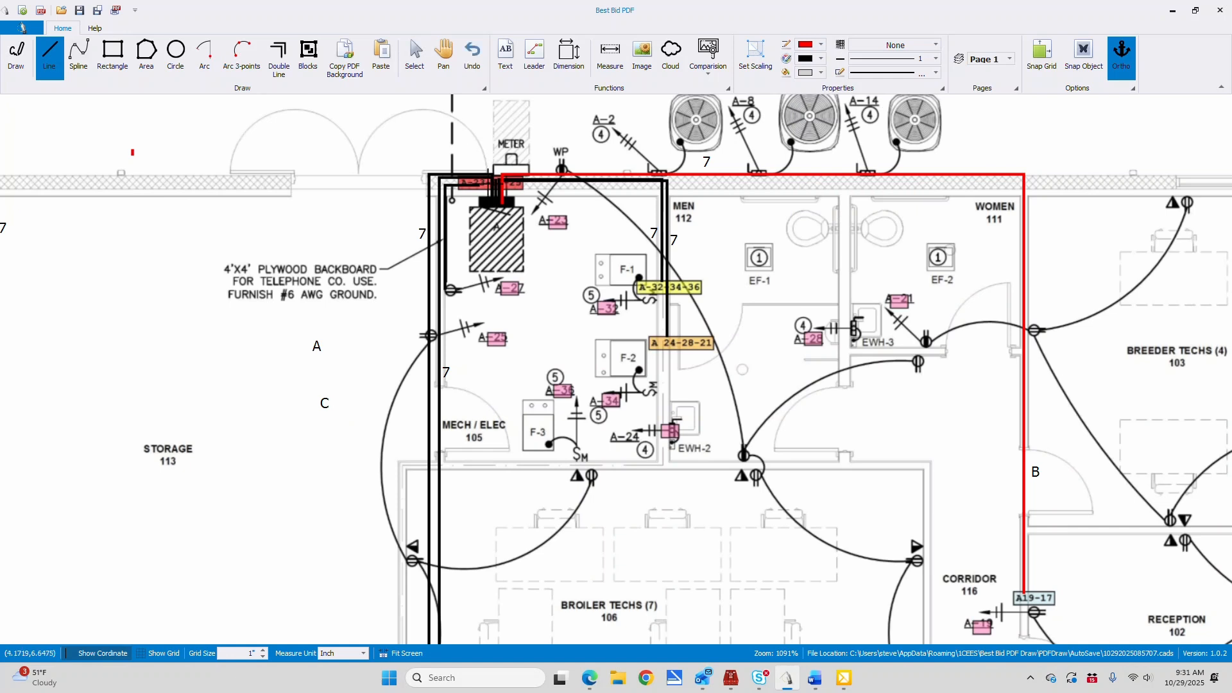
left_click(473, 186)
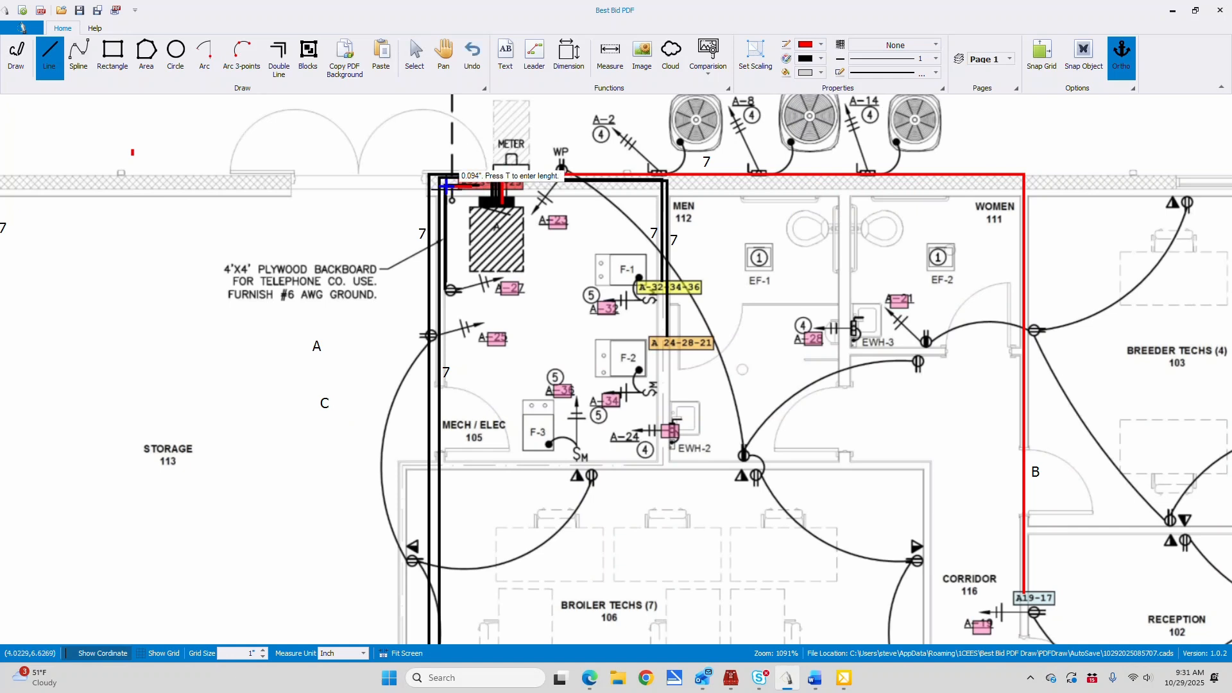
left_click(446, 186)
double_click(447, 290)
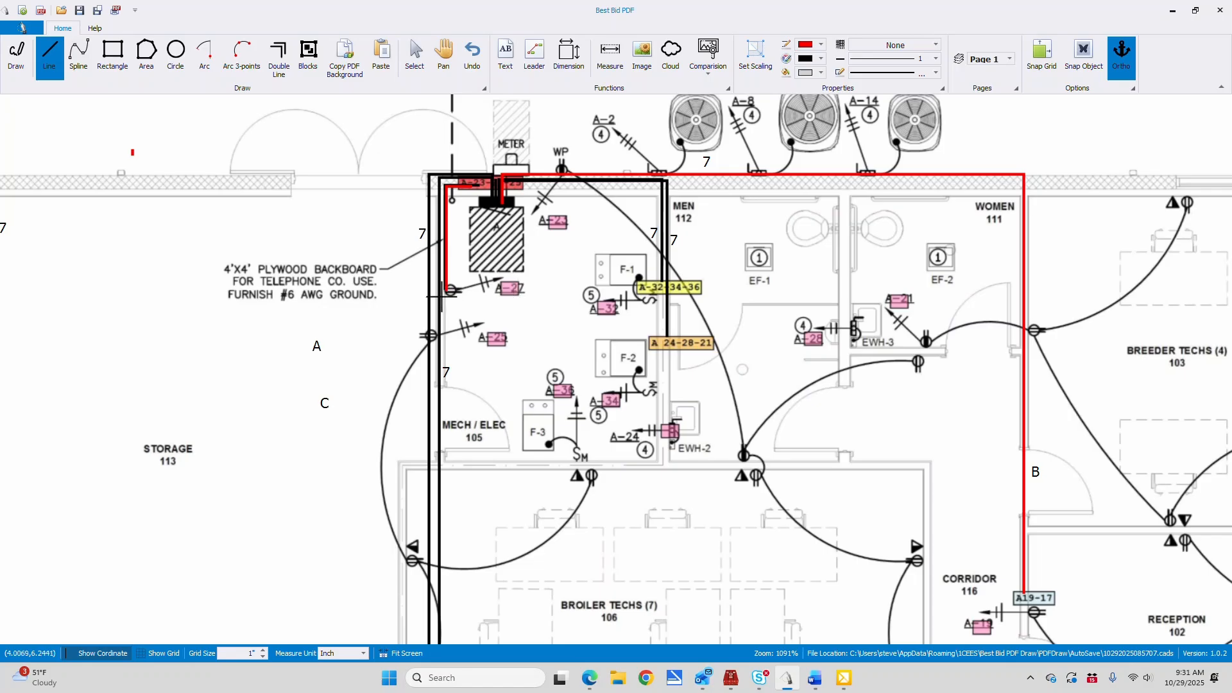
Draw a yellow line down the Mech/Elec 105 wall from the A-27 receptacle to the A-25 receptacle
left_click(821, 45)
scroll(823, 176, "down", 2)
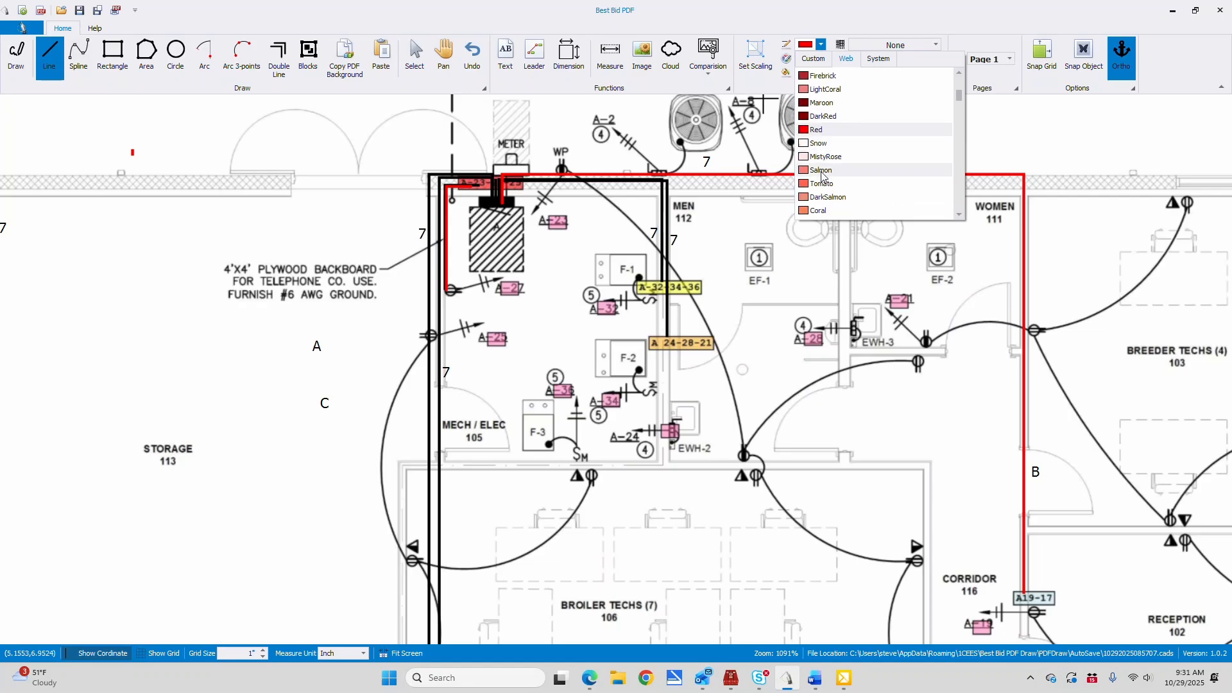
scroll(822, 176, "down", 6)
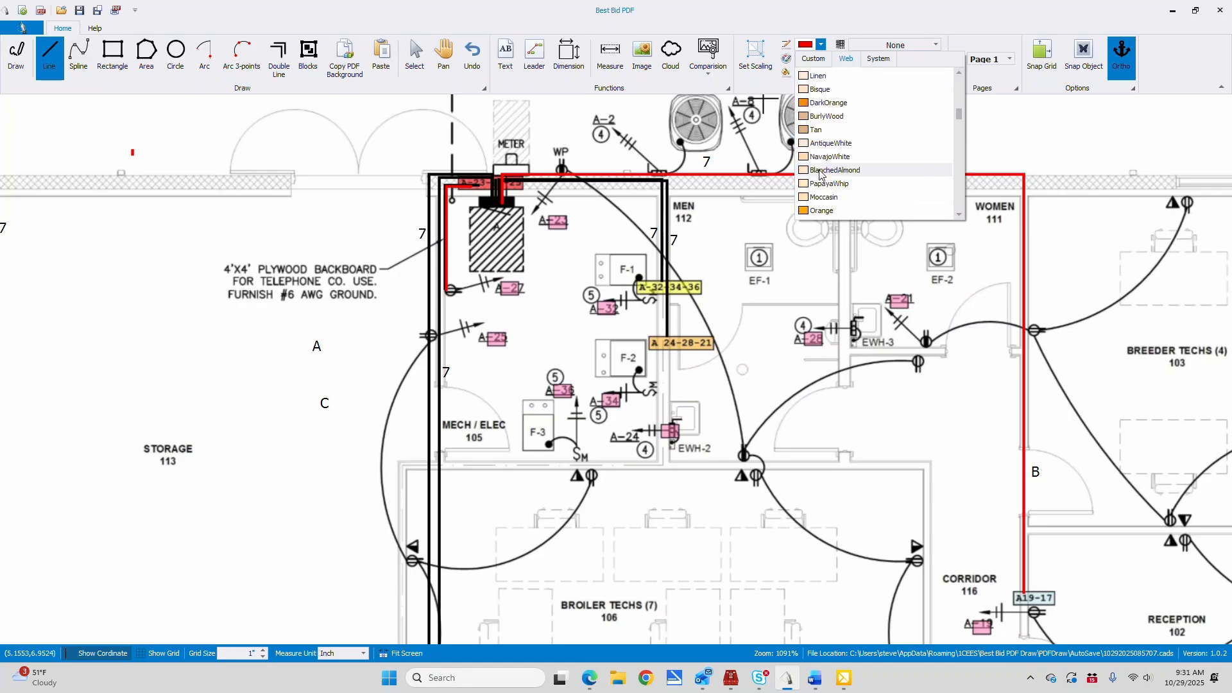
scroll(820, 173, "down", 5)
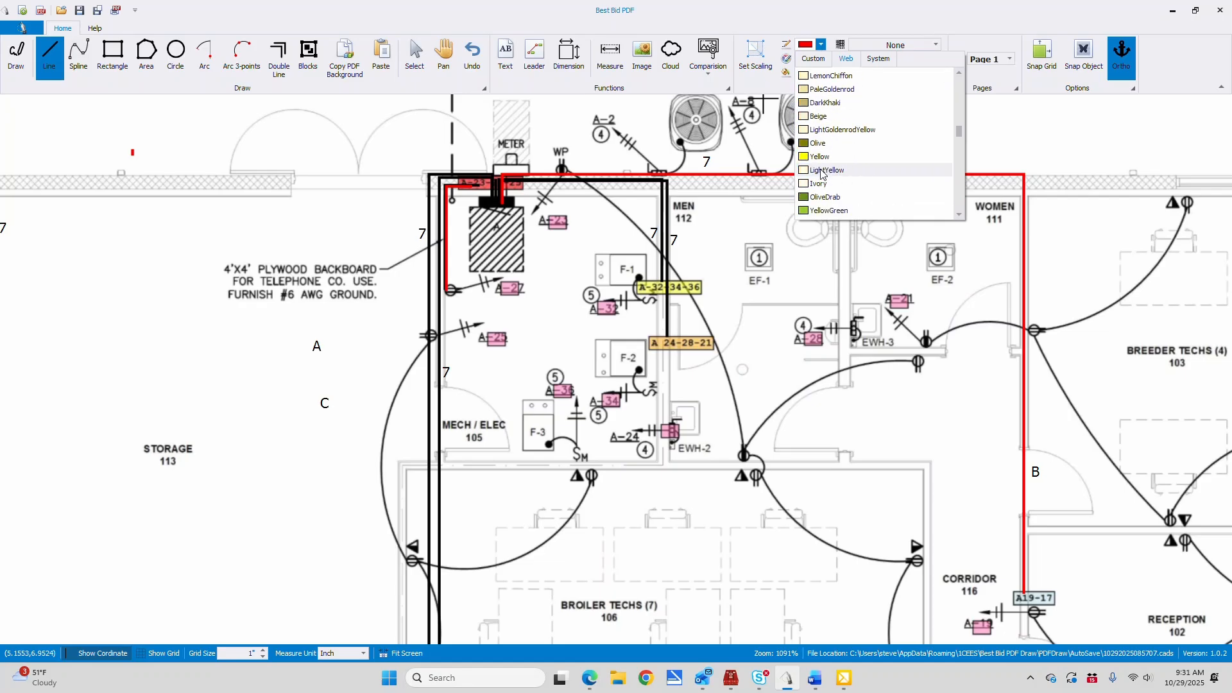
left_click(807, 157)
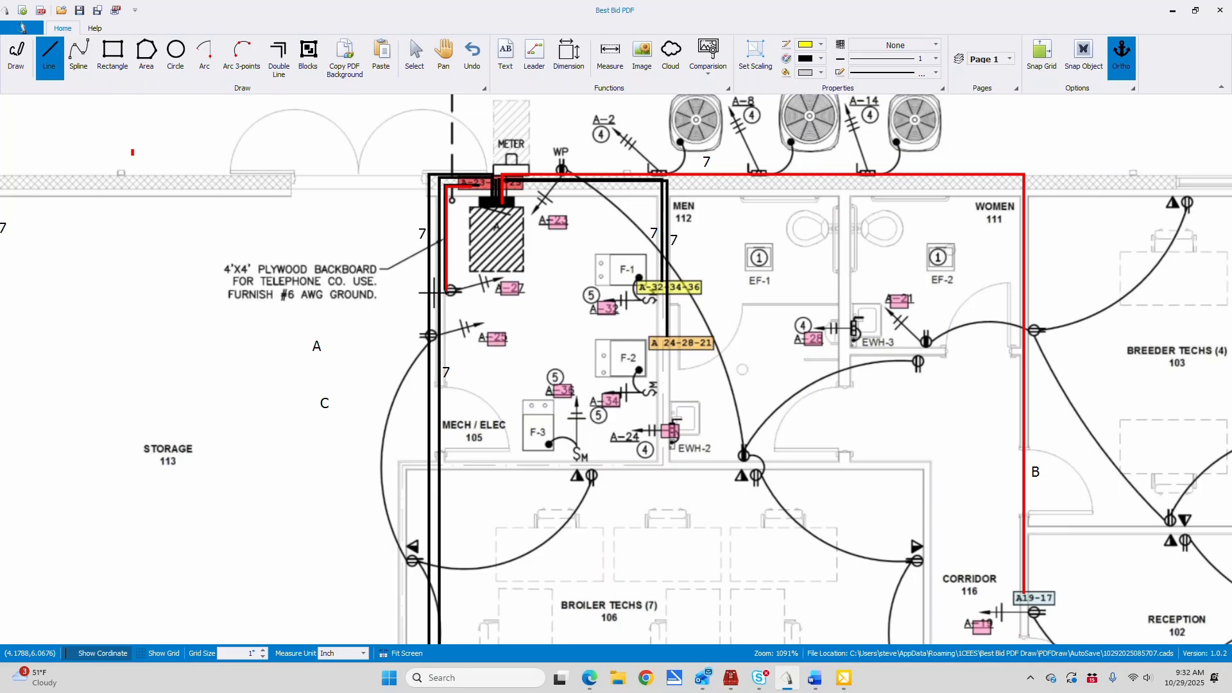
left_click(444, 290)
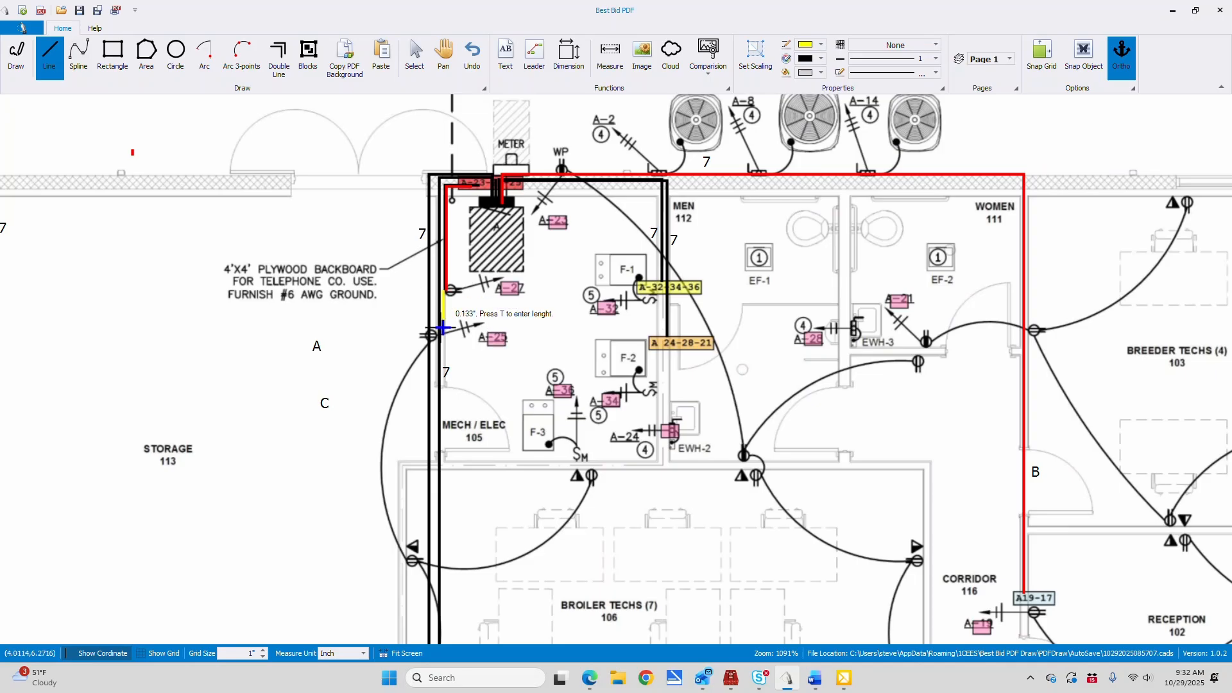
left_click(444, 334)
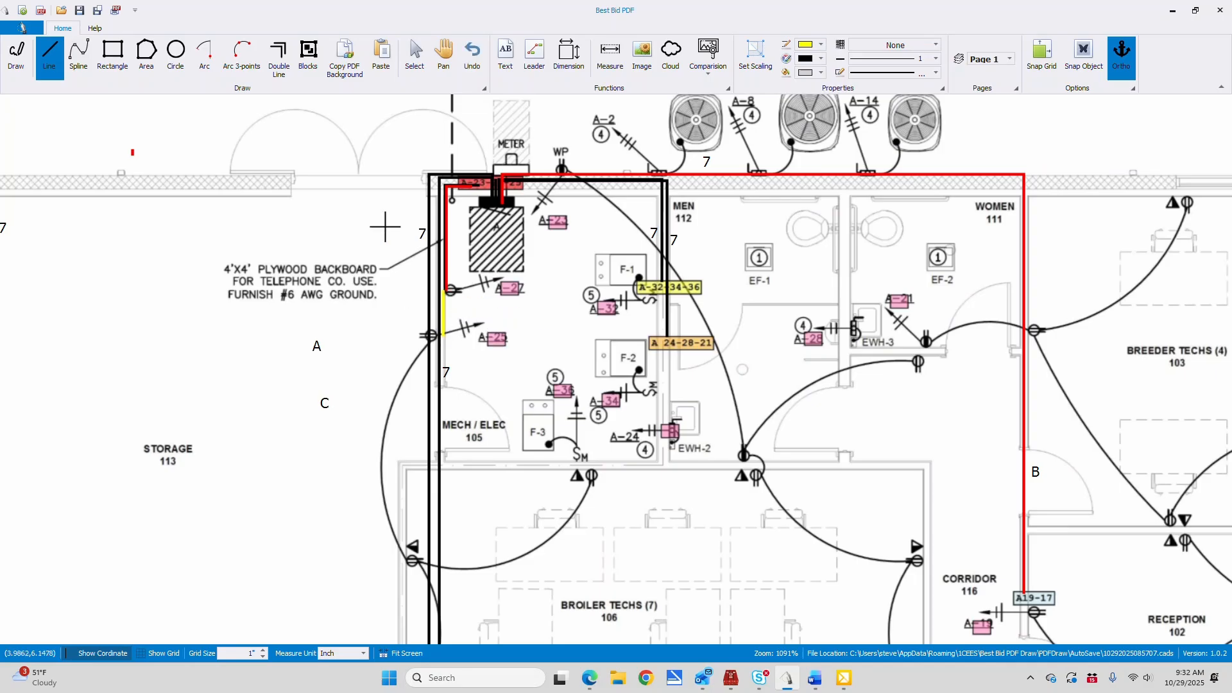
Underline the type C legend text "1/2" EMT WITH 3# 12 THHN" with a yellow line
left_click(444, 55)
mouse_move(165, 301)
left_mouse_down()
mouse_move(416, 314)
mouse_move(711, 269)
mouse_move(887, 219)
left_mouse_up()
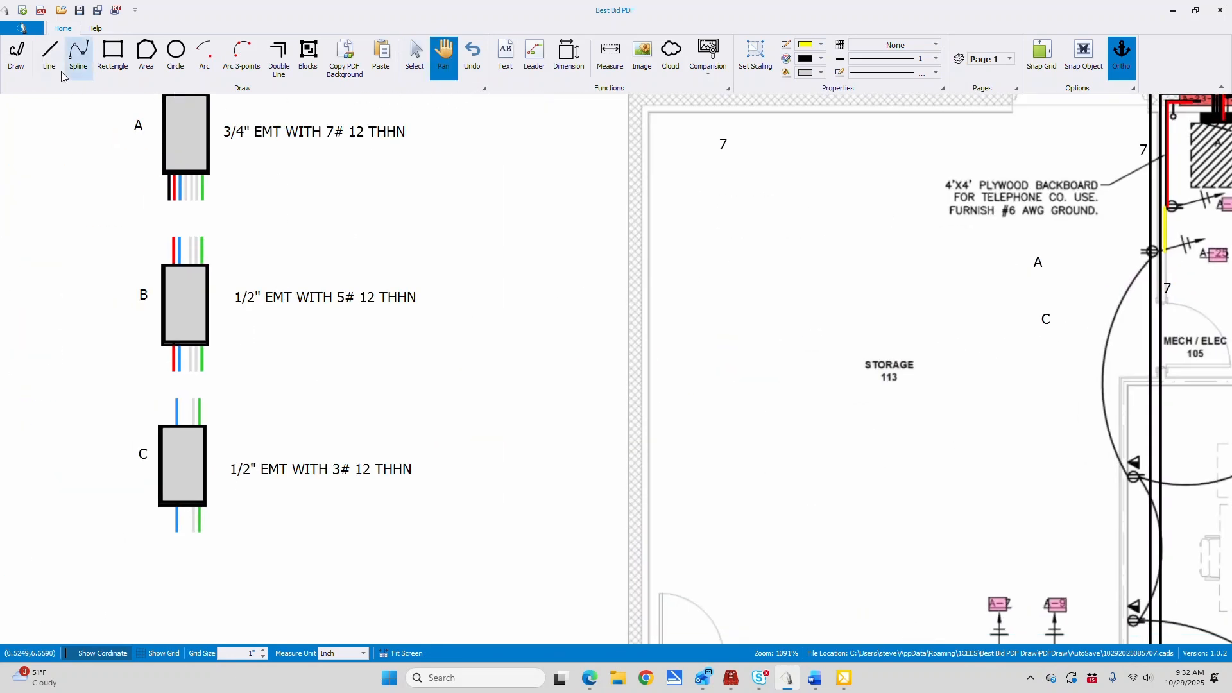
left_click(49, 54)
left_click(250, 484)
left_click(423, 483)
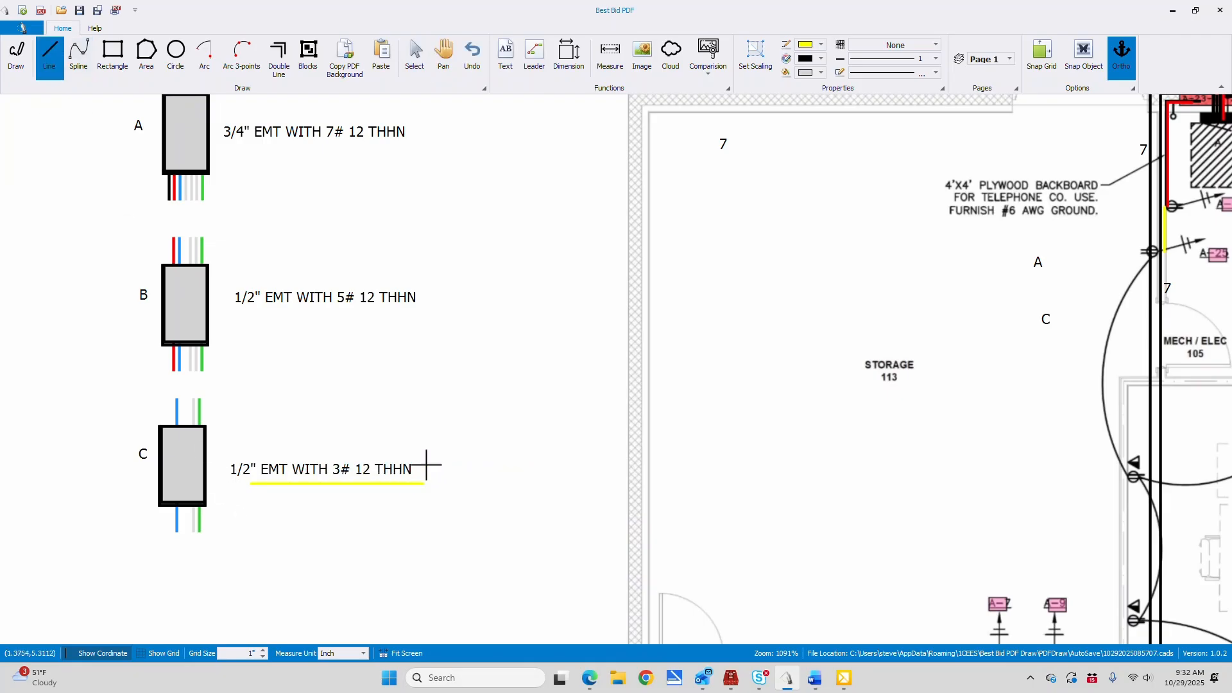
Set the line color to red and underline the type B legend text "1/2" EMT WITH 5# 12 THHN" with a line about 0.63" long
left_click(822, 47)
left_click(785, 147)
left_click(823, 48)
scroll(786, 199, "down", 1)
left_click(822, 47)
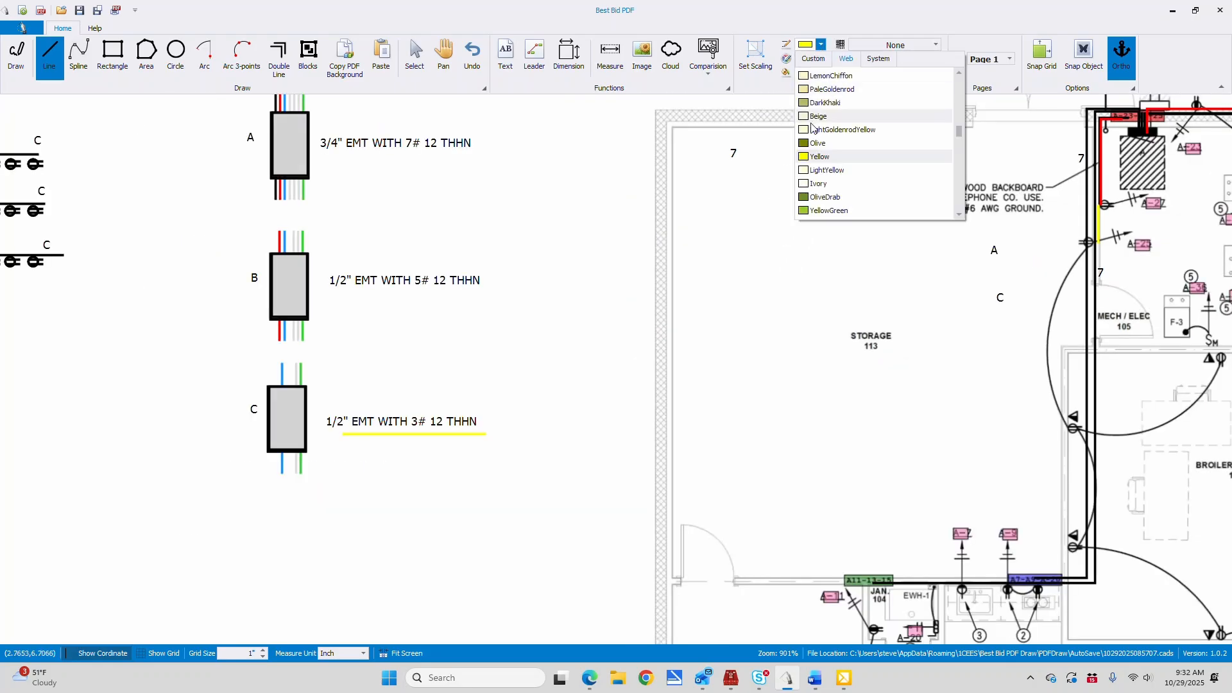
scroll(838, 130, "up", 2)
scroll(841, 129, "up", 8)
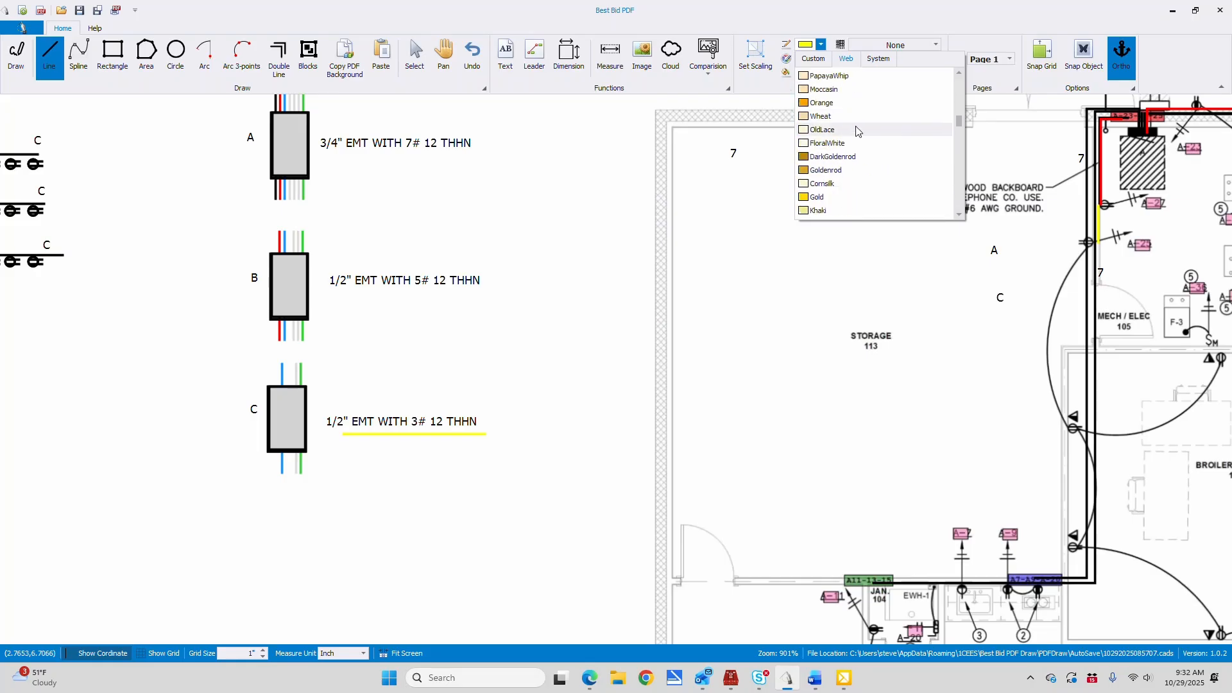
scroll(851, 126, "up", 1)
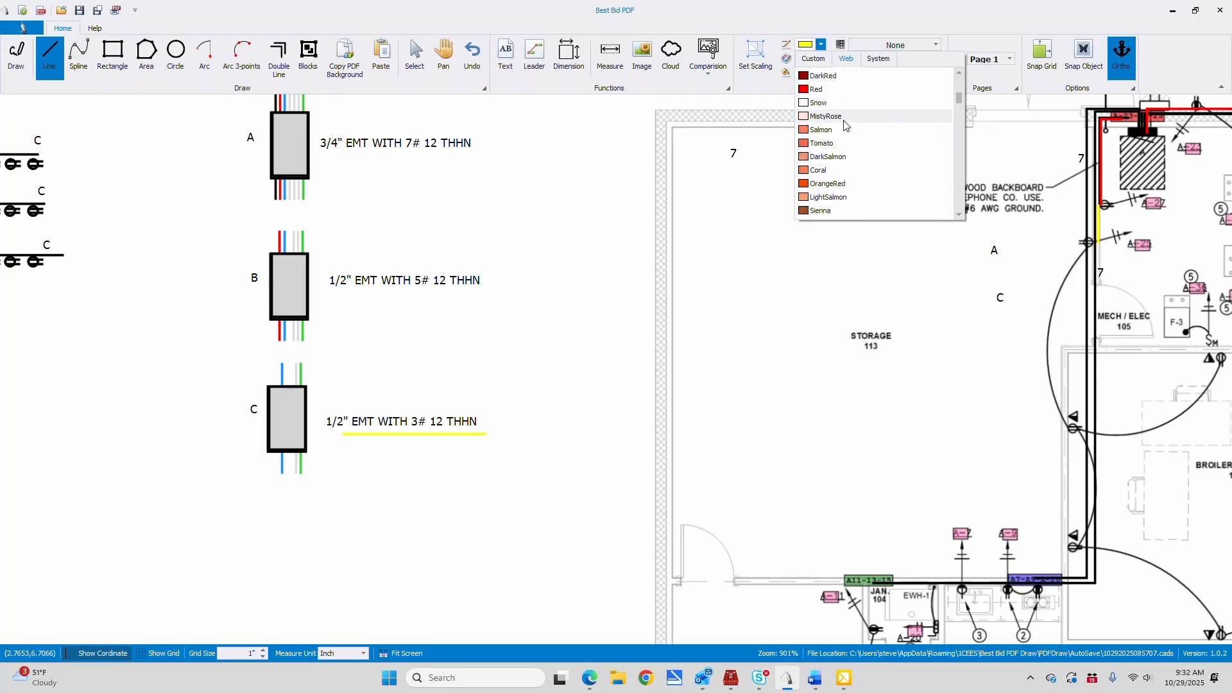
left_click(818, 97)
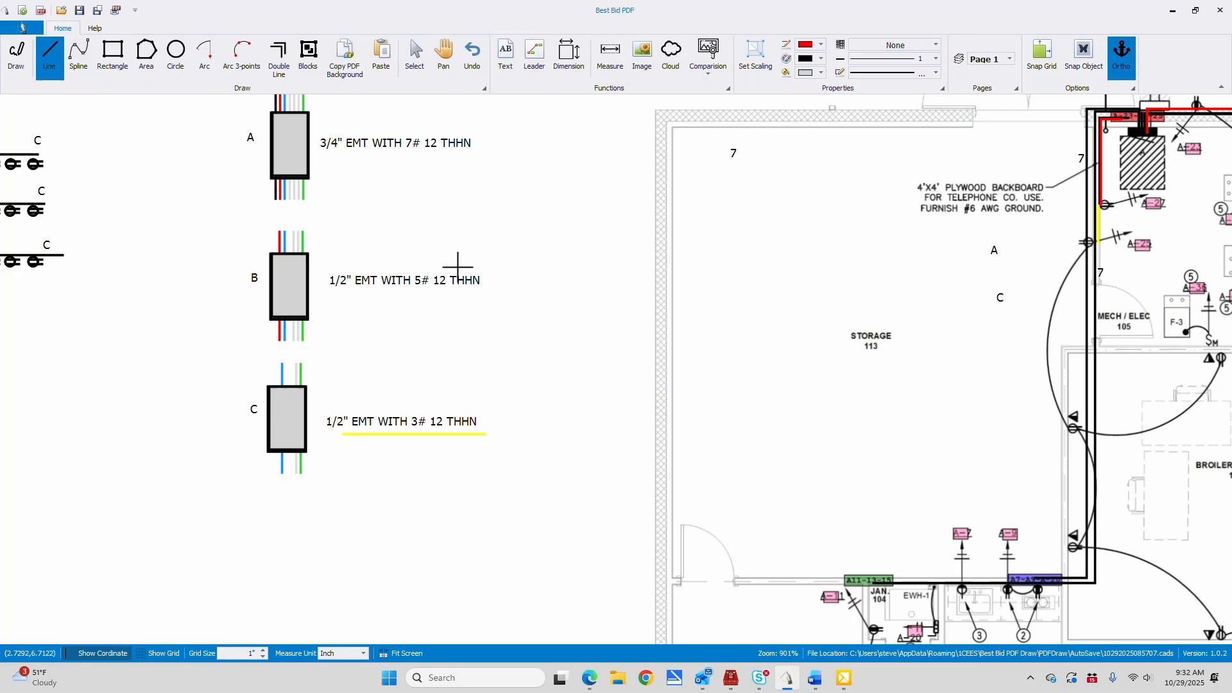
left_click(339, 297)
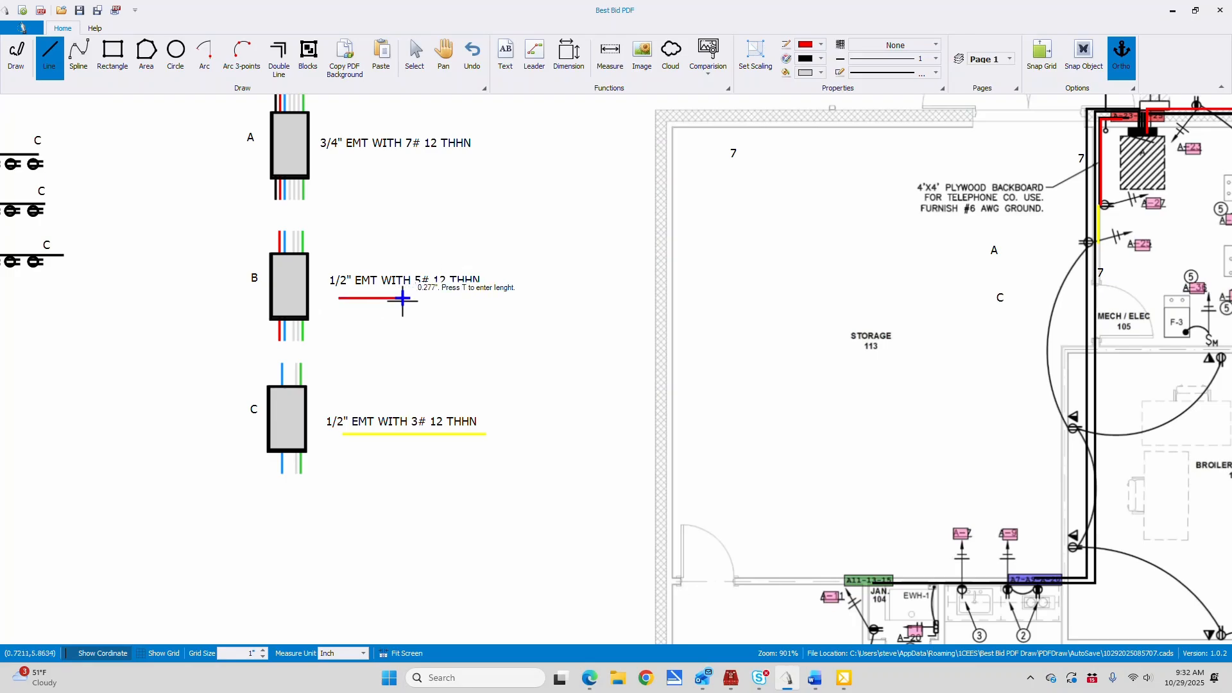
left_click(485, 298)
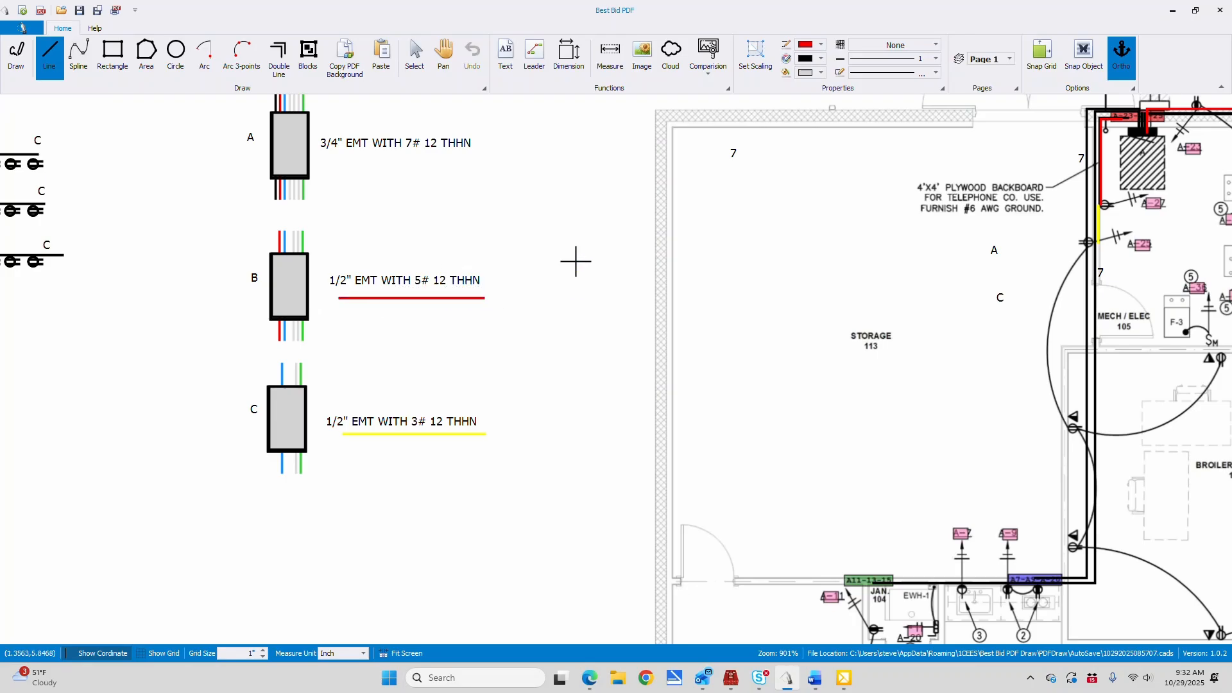
Set the line color to black and underline the type A legend text "3/4" EMT WITH 7# 12 THHN" with a line about 0.62" long
left_click(822, 45)
scroll(821, 96, "up", 5)
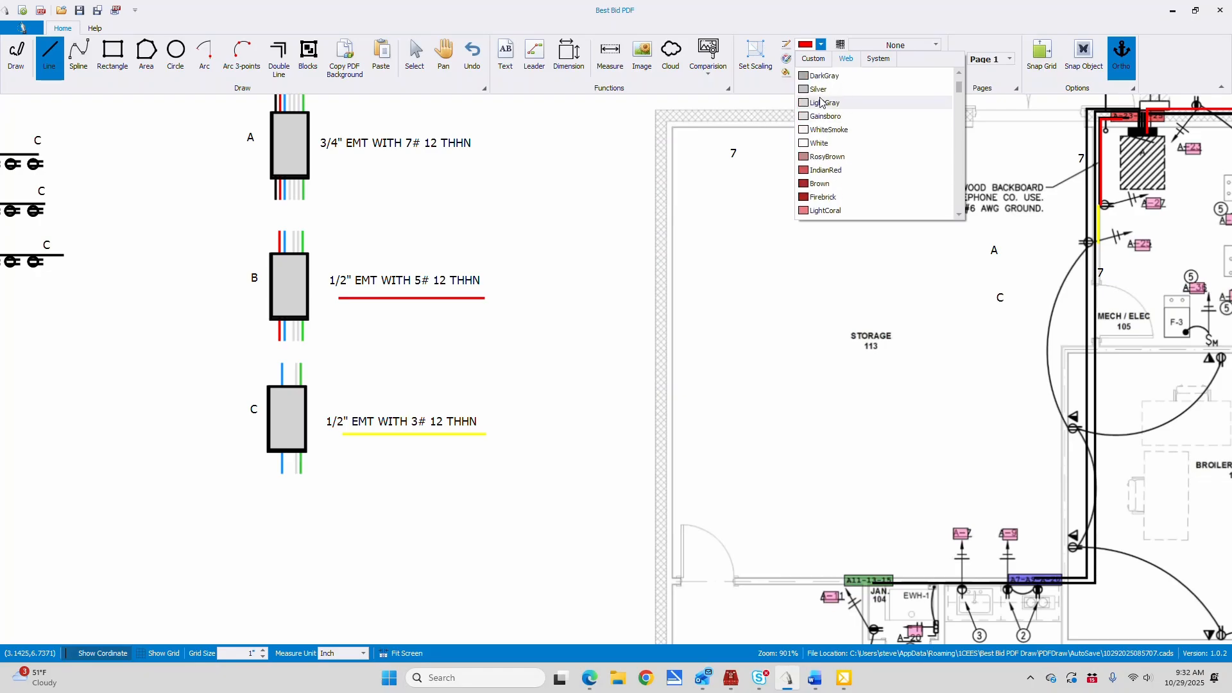
left_click(810, 91)
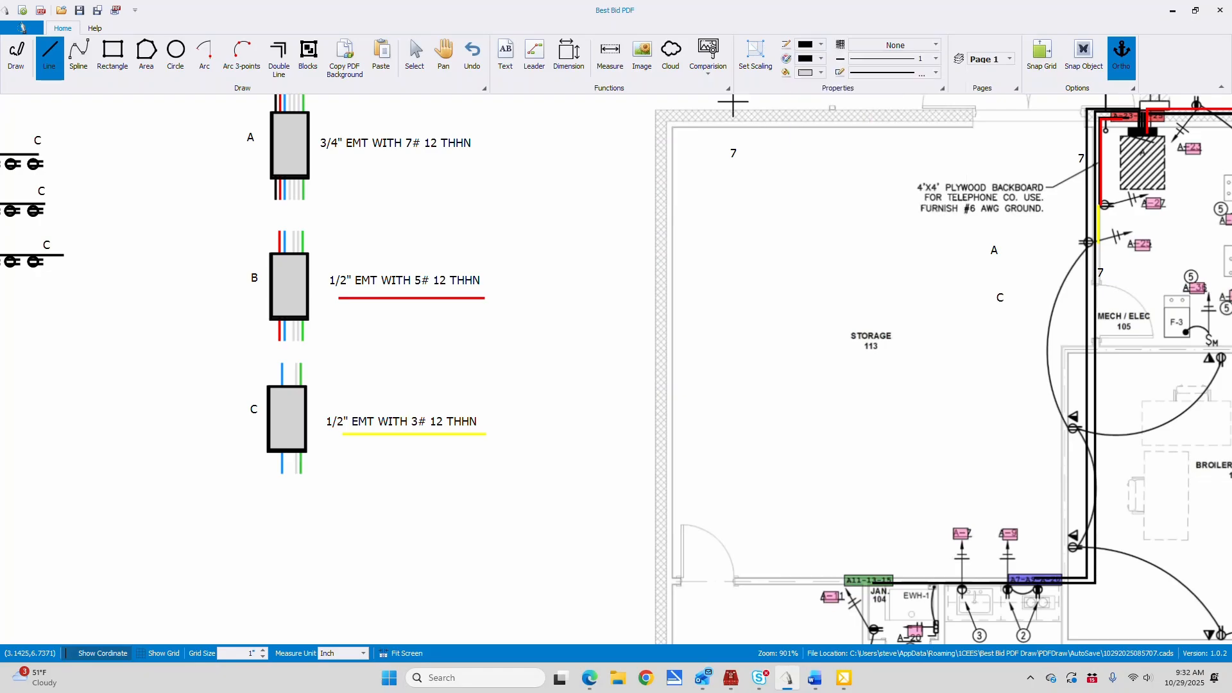
left_click(339, 156)
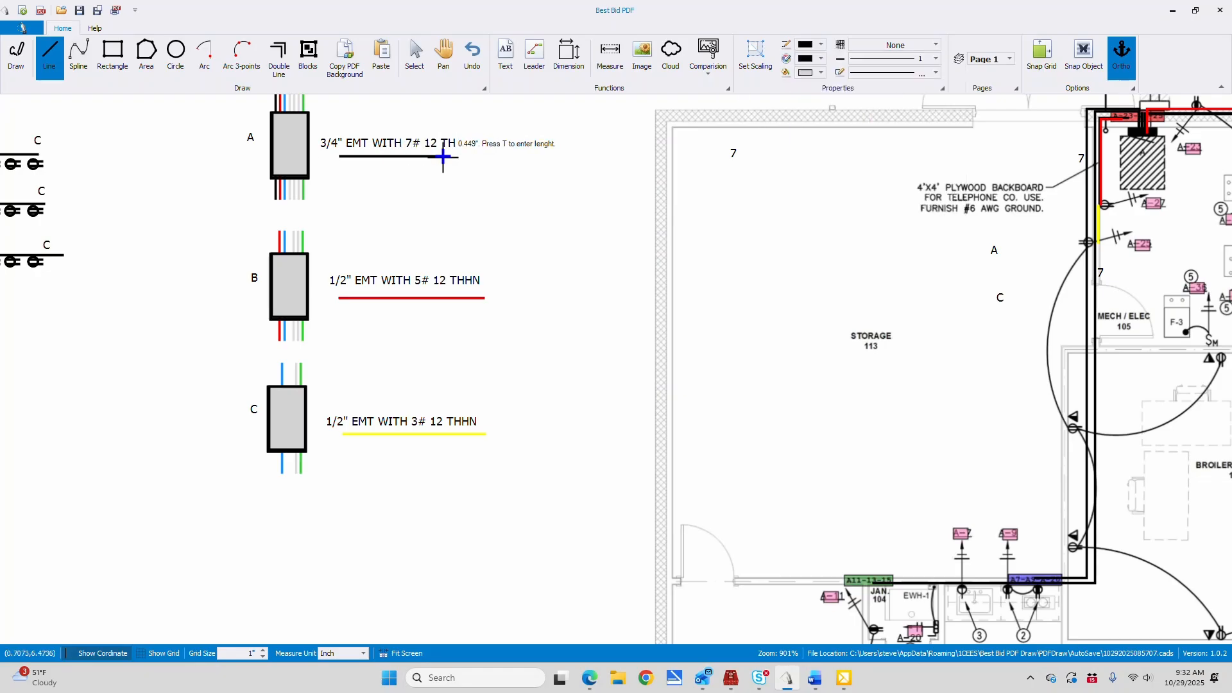
left_click(482, 158)
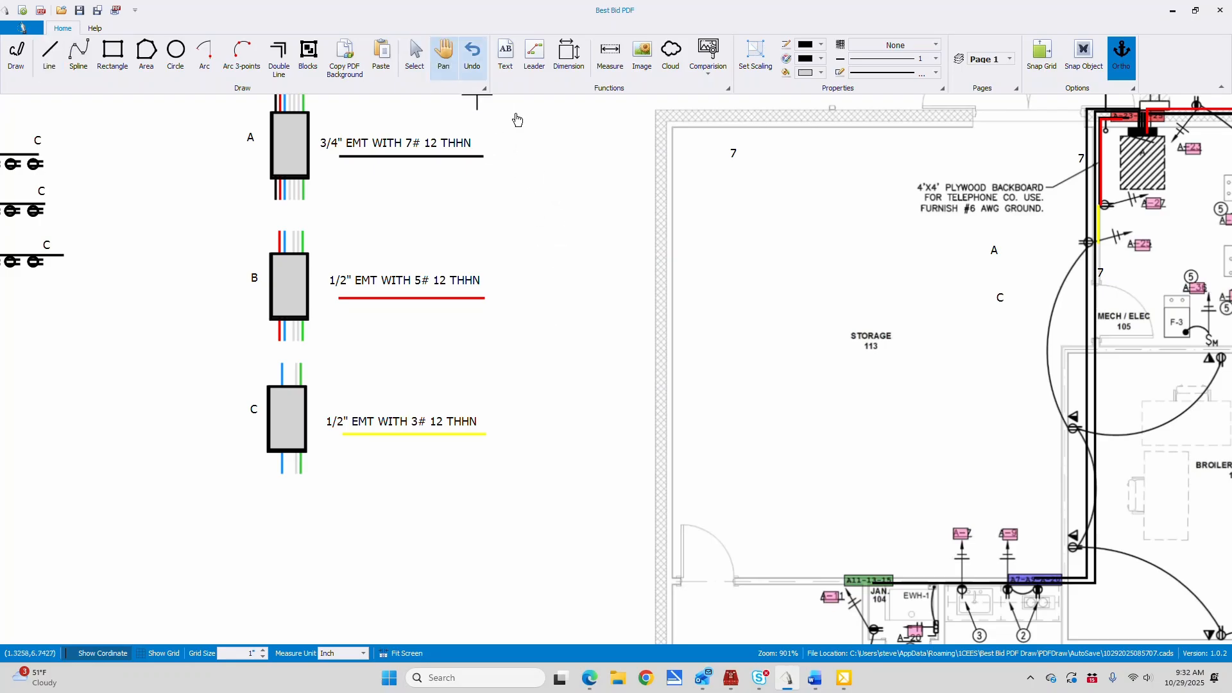
Set the line color to yellow and draw a line about 1.4" long from the A-25 receptacle down the wall to the home-run corner by Jan. 104
left_click(442, 49)
mouse_move(802, 211)
left_mouse_down()
mouse_move(649, 201)
mouse_move(423, 127)
left_mouse_up()
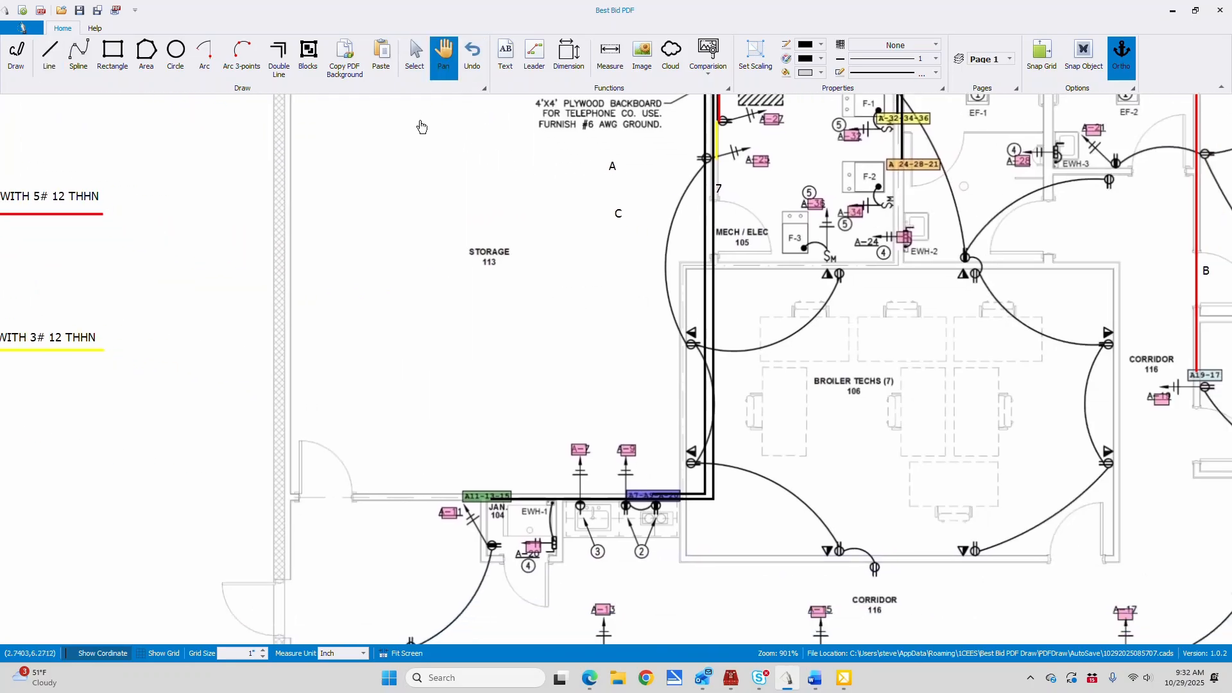
mouse_move(824, 327)
left_mouse_down()
mouse_move(738, 376)
mouse_move(728, 407)
left_mouse_up()
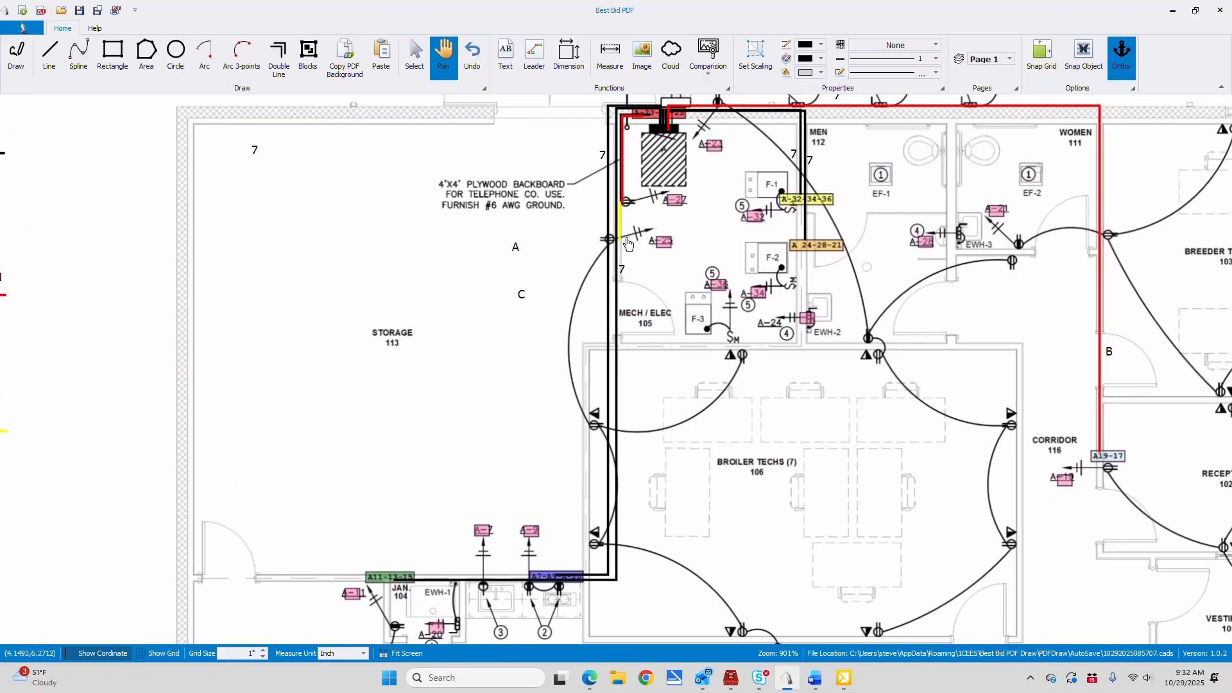
left_click(822, 45)
scroll(812, 161, "down", 7)
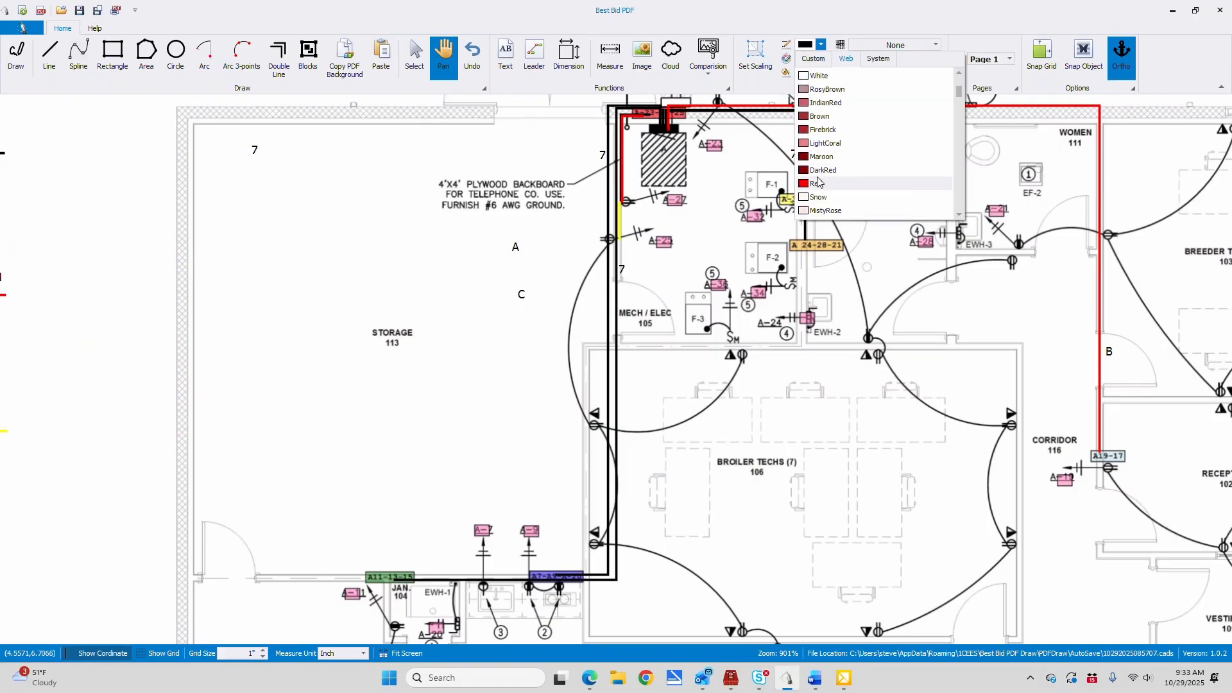
scroll(817, 180, "down", 7)
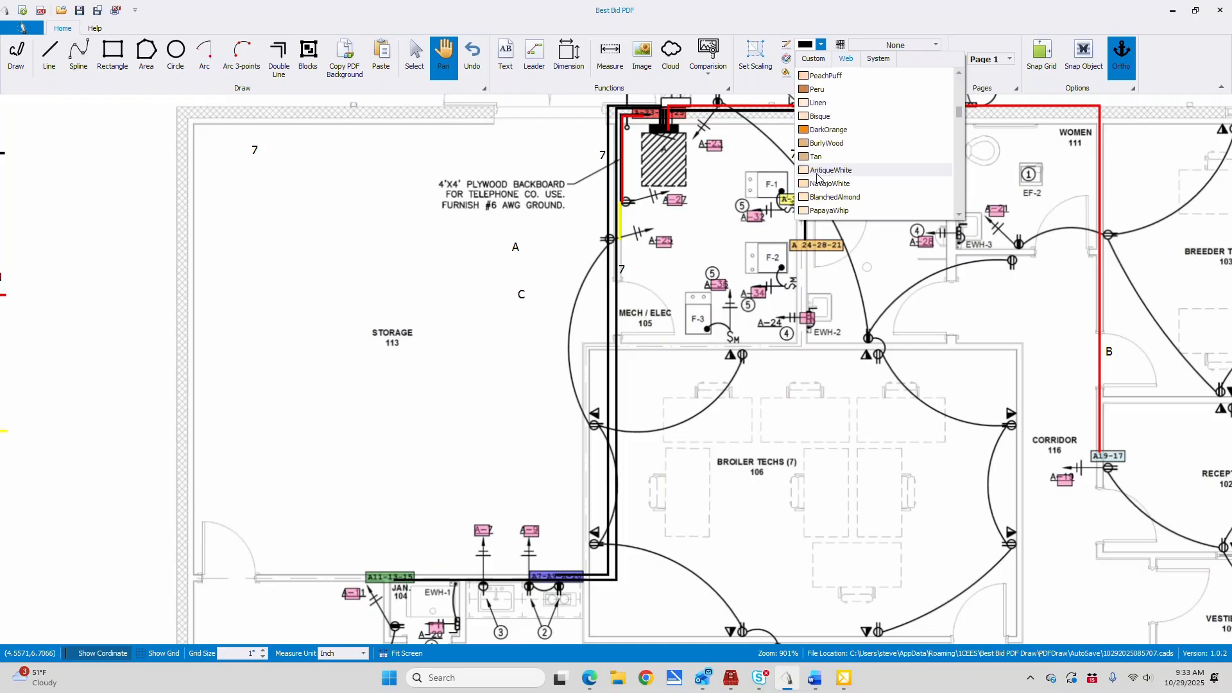
scroll(815, 183, "down", 3)
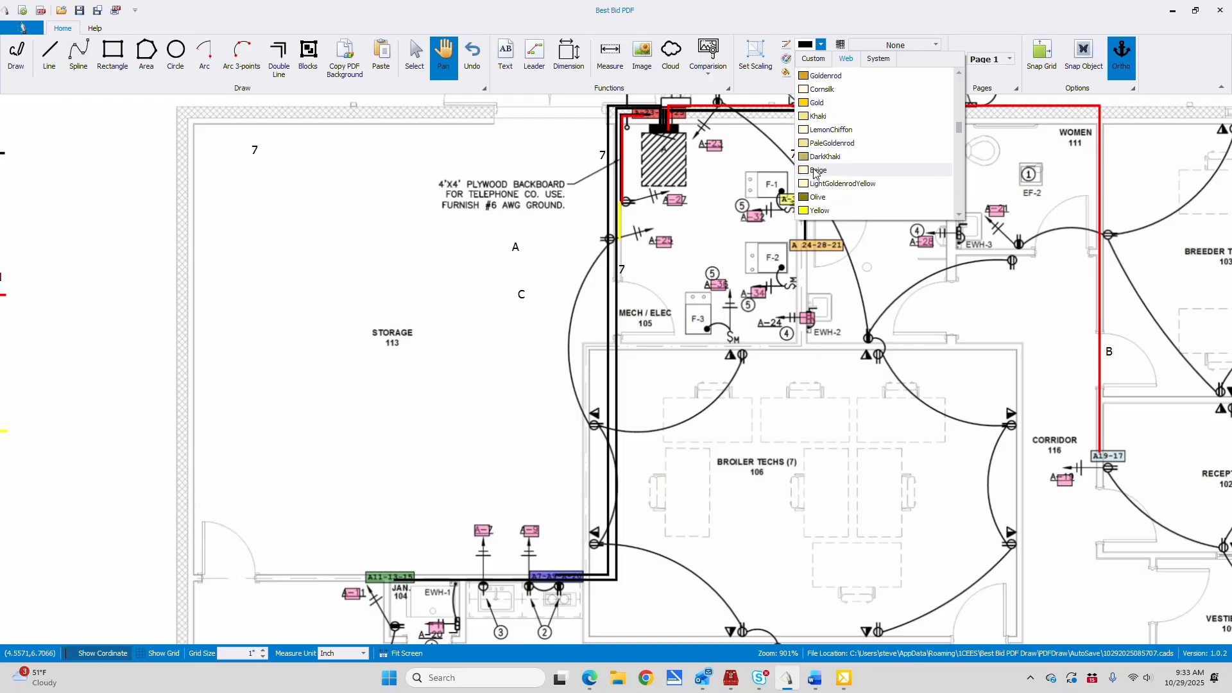
left_click(819, 184)
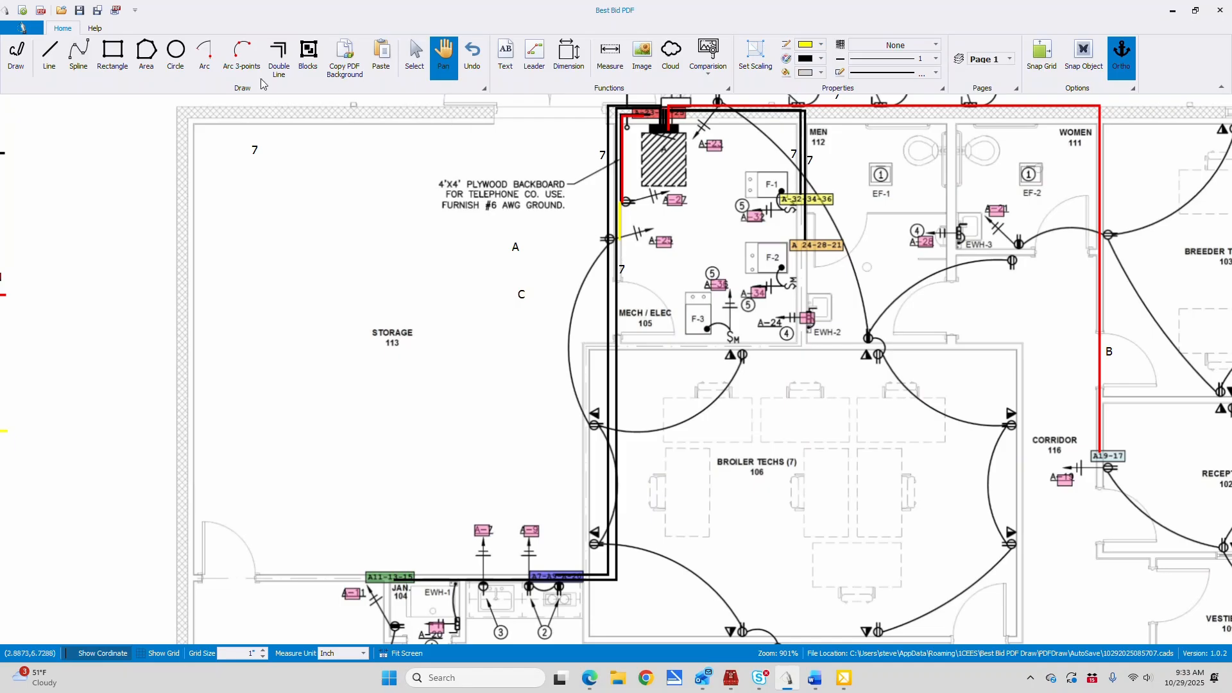
left_click(49, 55)
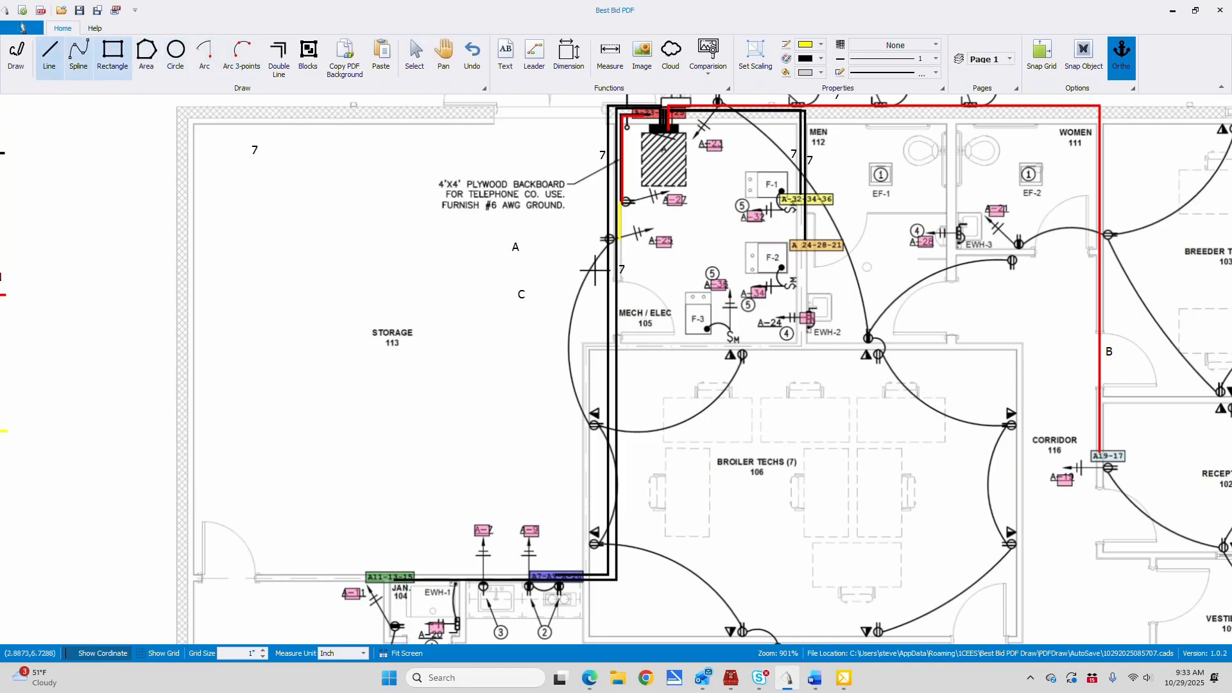
left_click(612, 240)
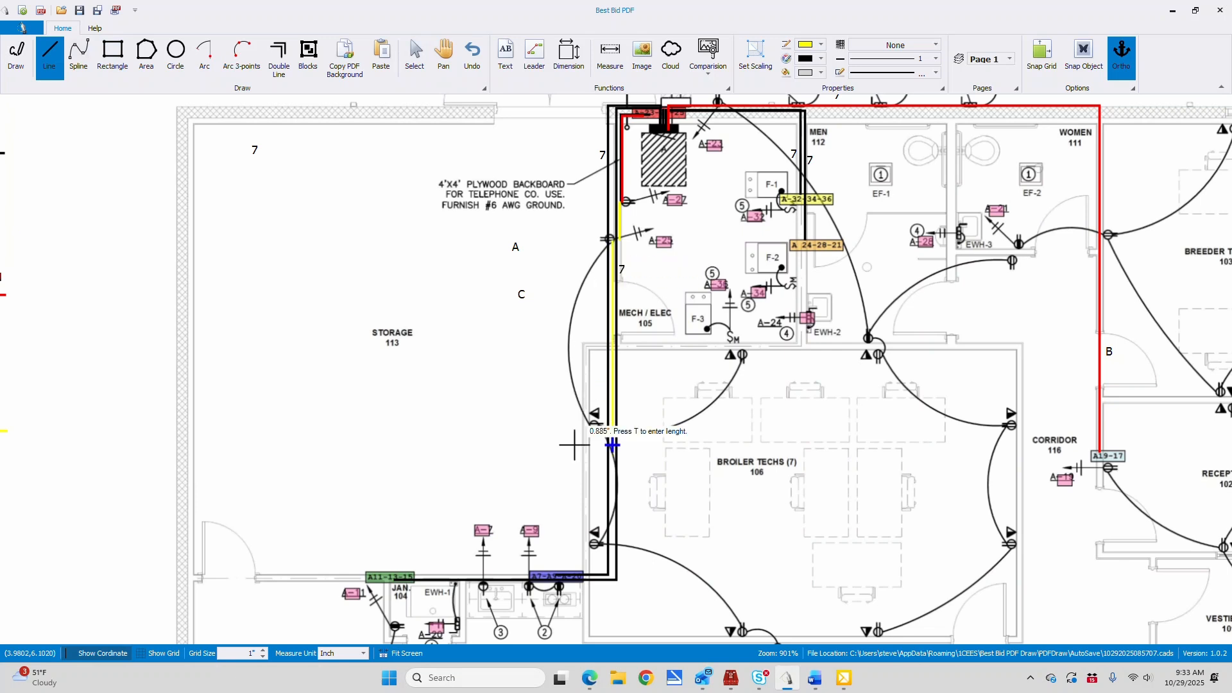
left_click(612, 582)
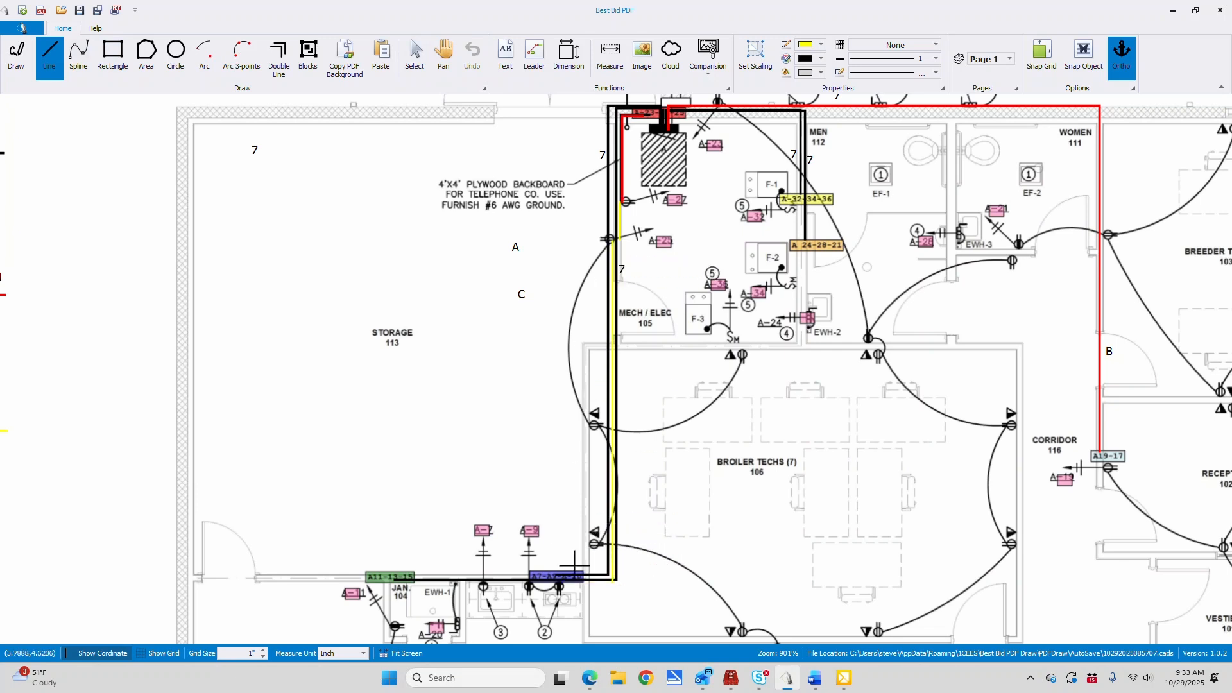
Draw yellow branches from the vertical run along Broiler Techs 106's north wall to its first receptacle and along the south wall to the Corridor 116 receptacle
left_click(613, 349)
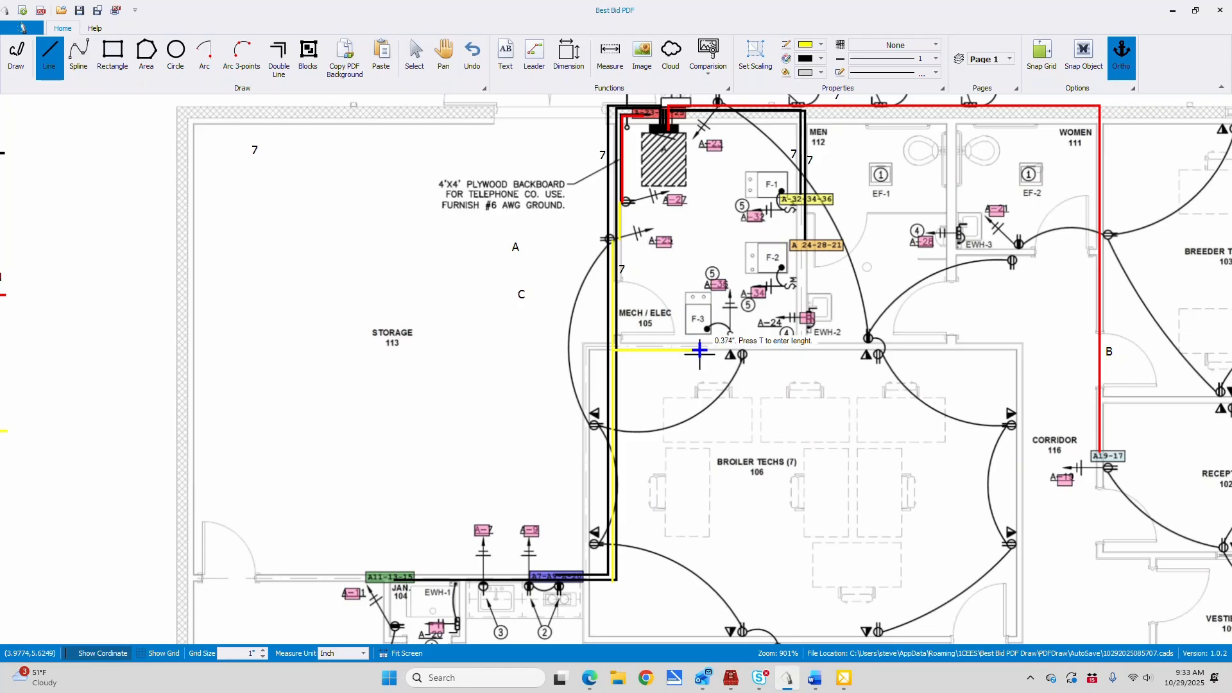
left_click(742, 353)
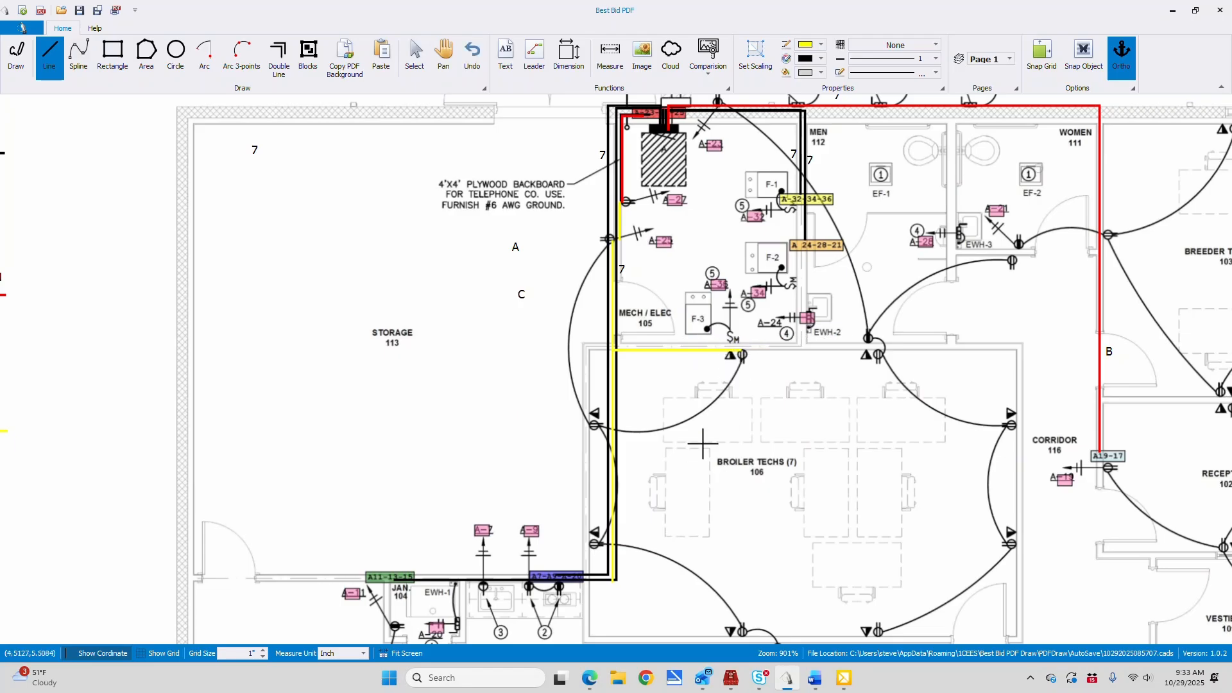
left_click(444, 51)
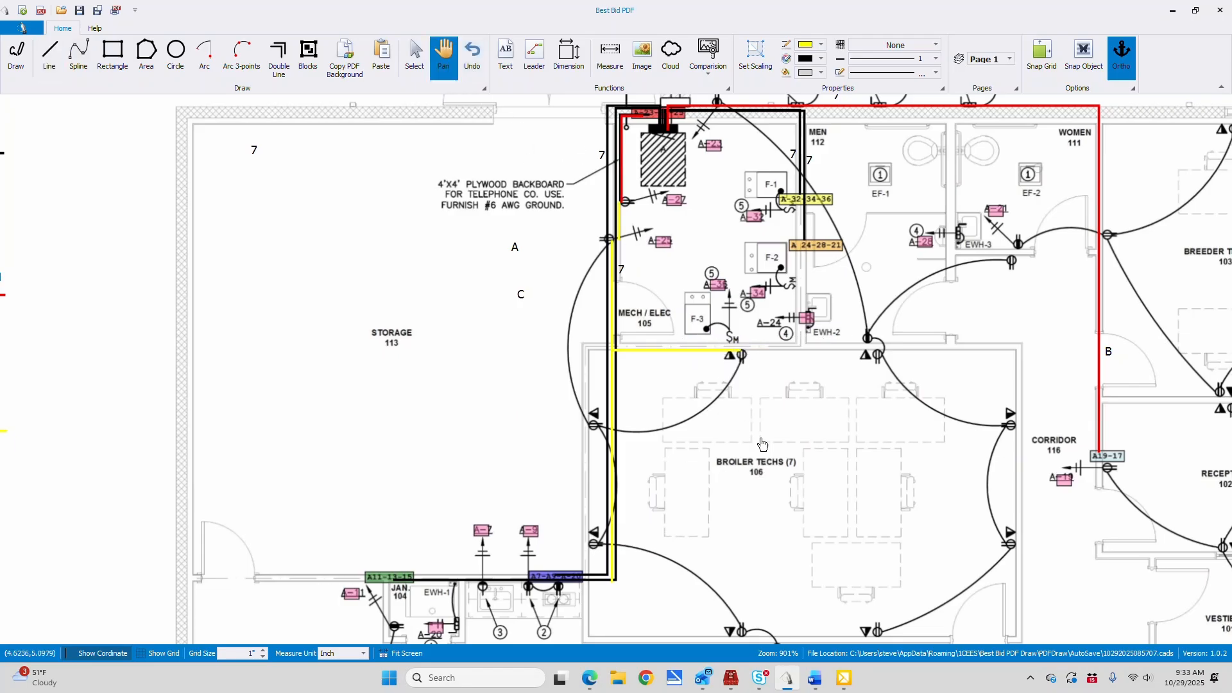
left_click_drag(604, 601, 610, 434)
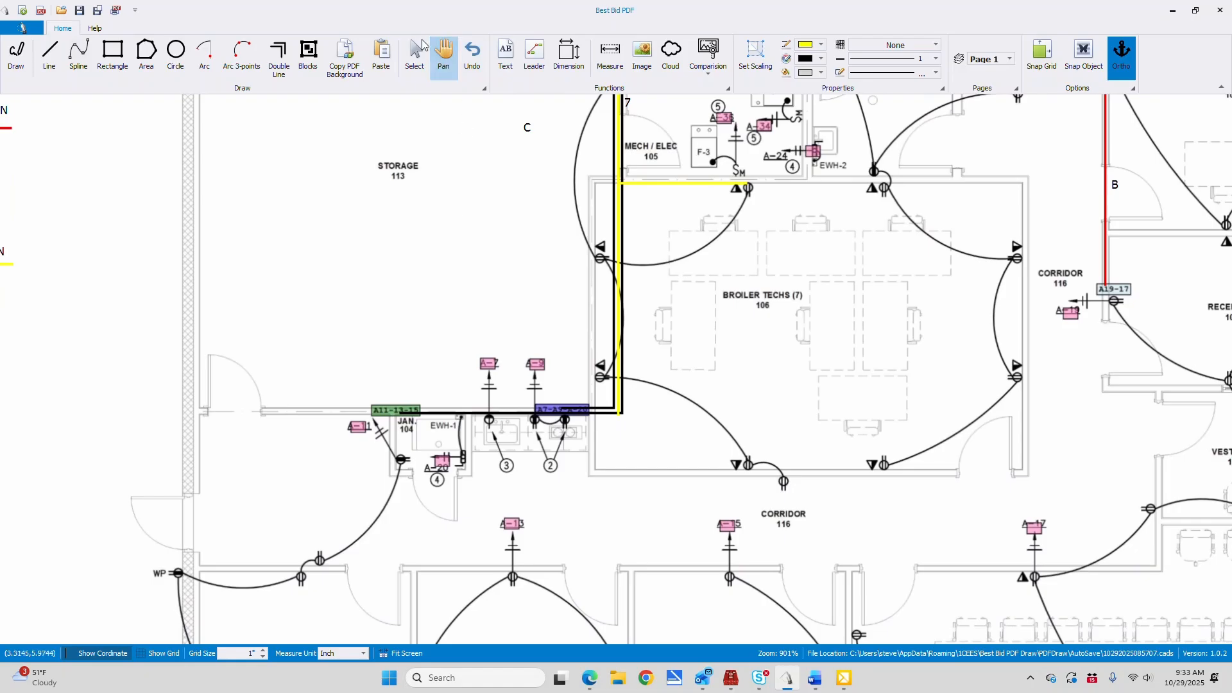
left_click(54, 52)
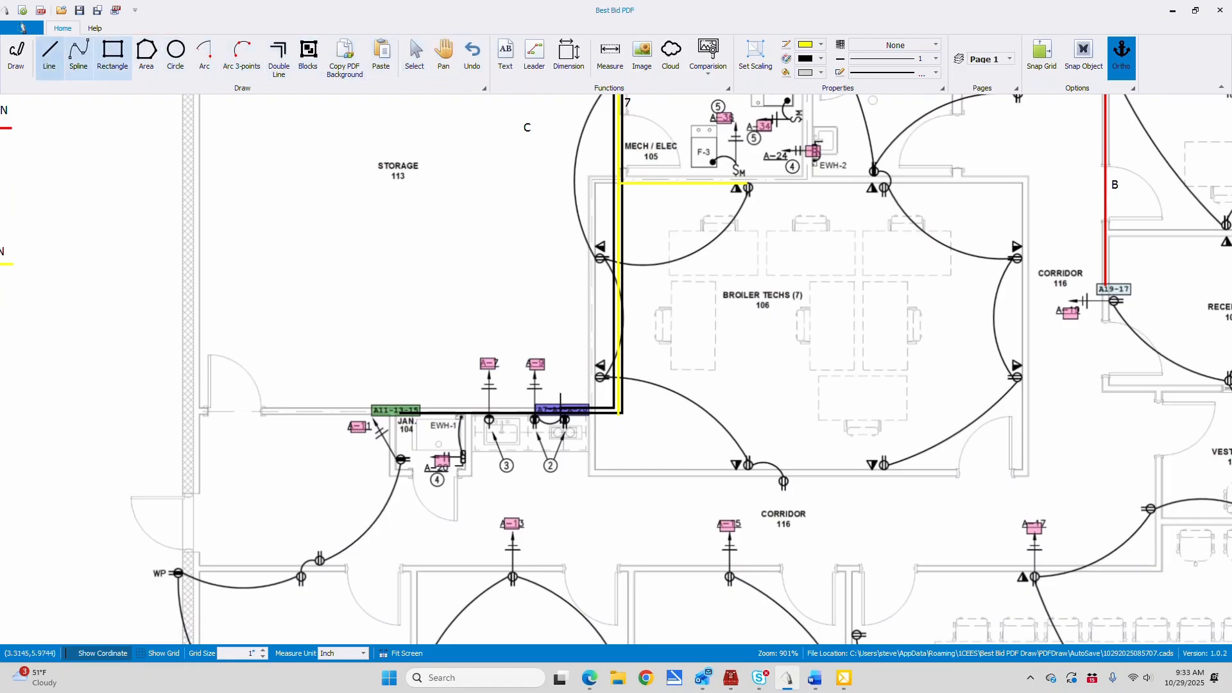
left_click(616, 412)
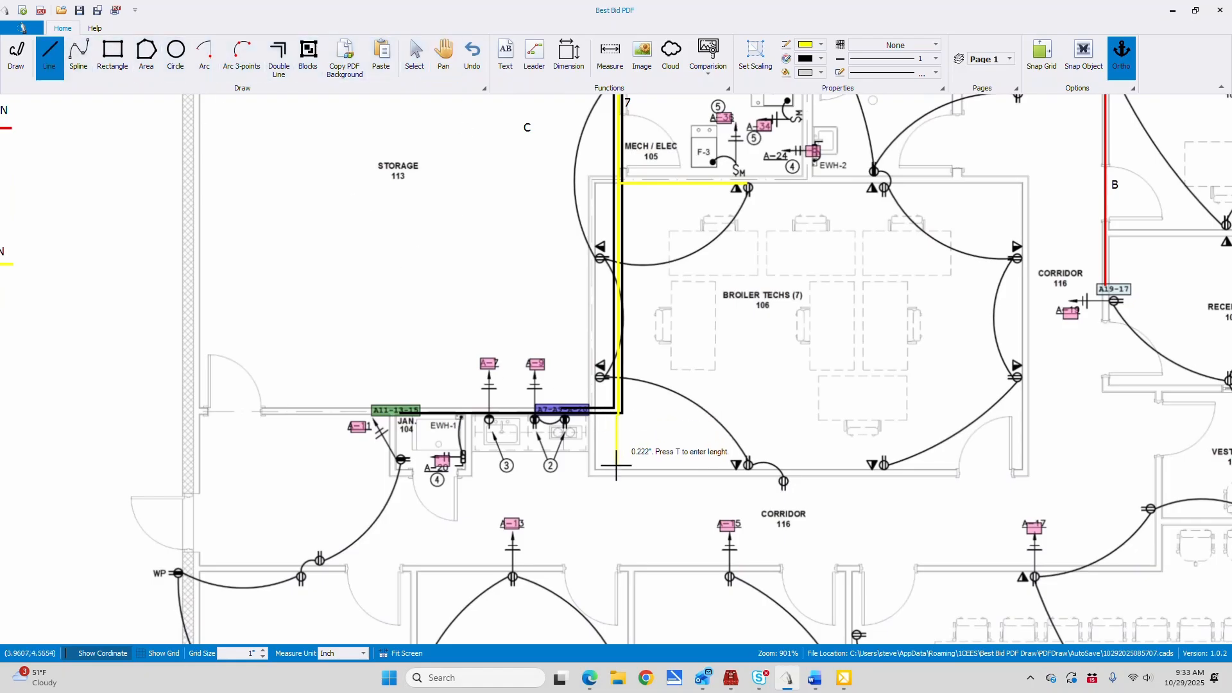
left_click(617, 472)
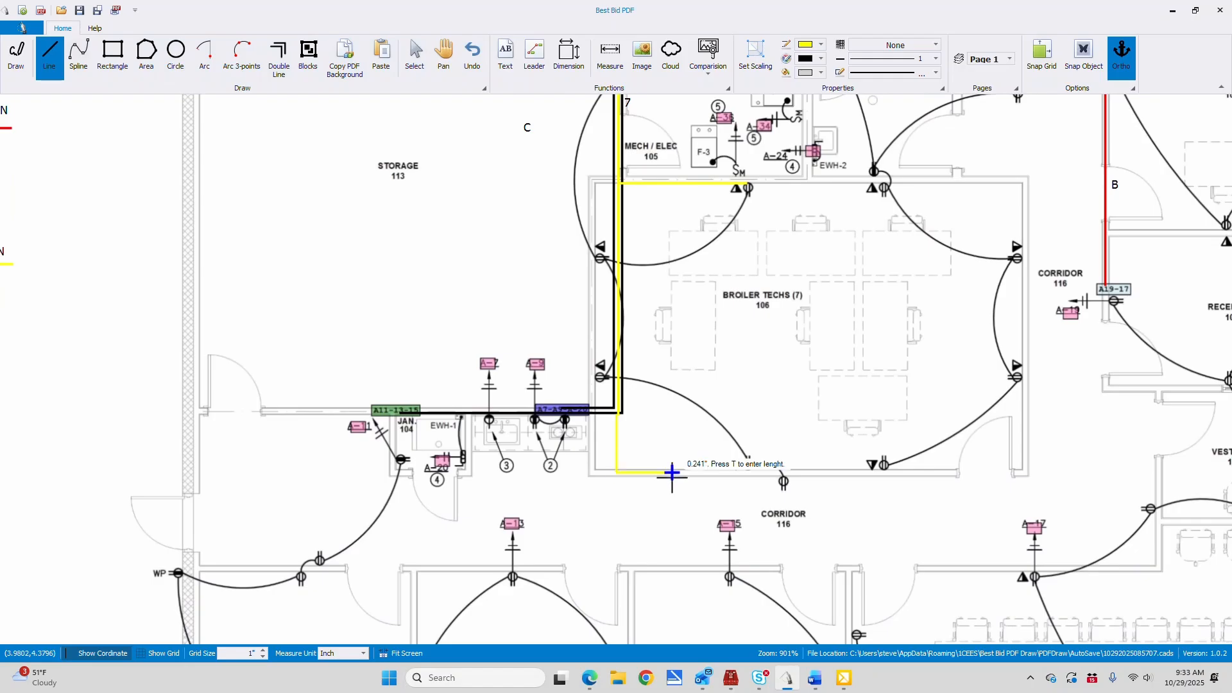
left_click(784, 473)
key("Escape")
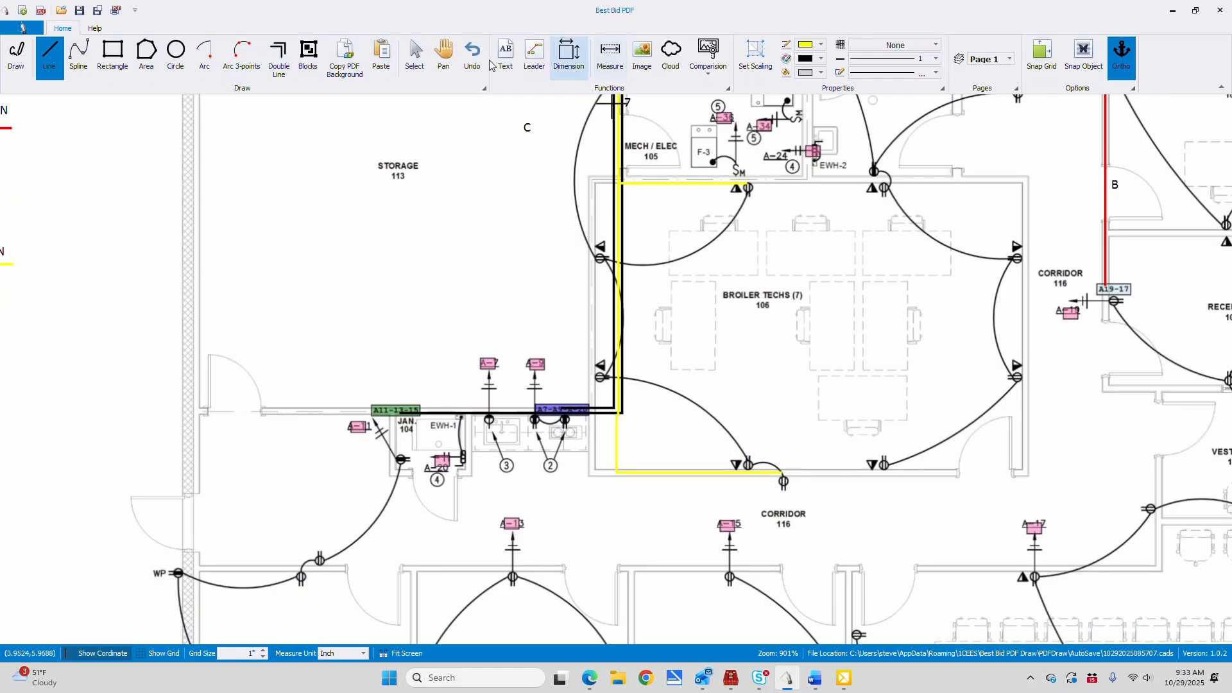
Set the line color to red and draw lines from the A-32-34-36 tag to F-2's switch and from the A 24-28-21 tag to EWH-3
left_click(444, 54)
mouse_move(766, 215)
left_mouse_down()
mouse_move(610, 457)
mouse_move(563, 476)
mouse_move(610, 476)
left_mouse_up()
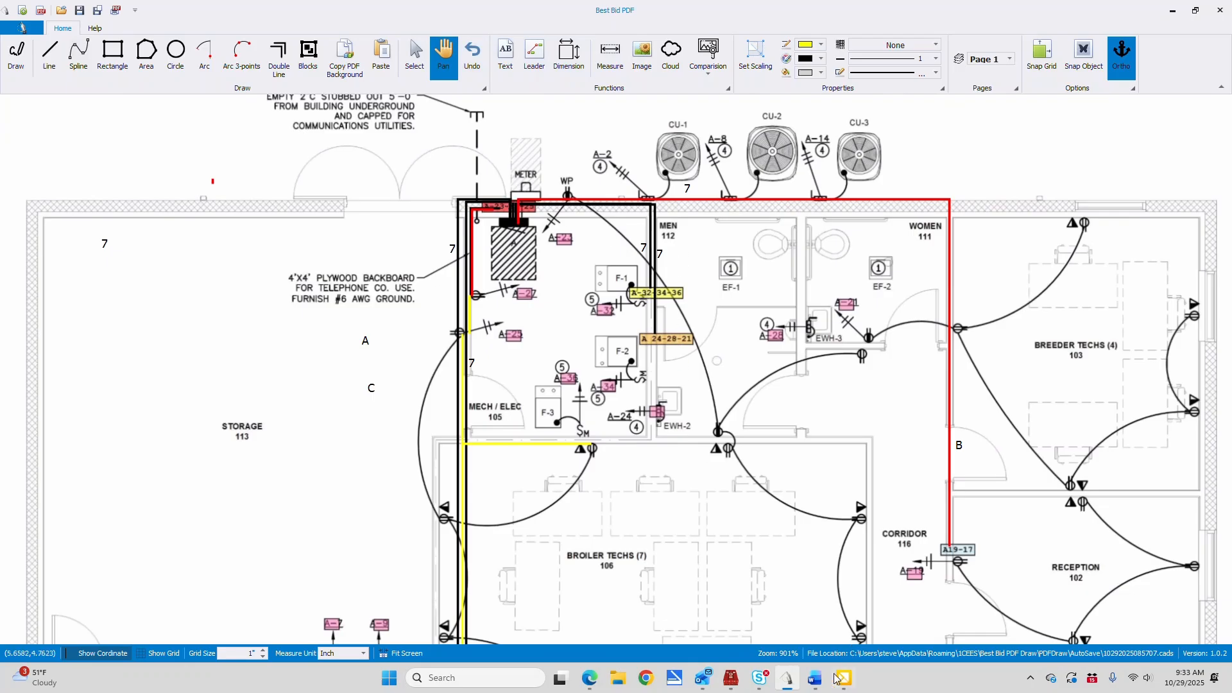
mouse_move(236, 298)
left_mouse_down()
mouse_move(497, 299)
mouse_move(717, 270)
mouse_move(233, 240)
left_mouse_up()
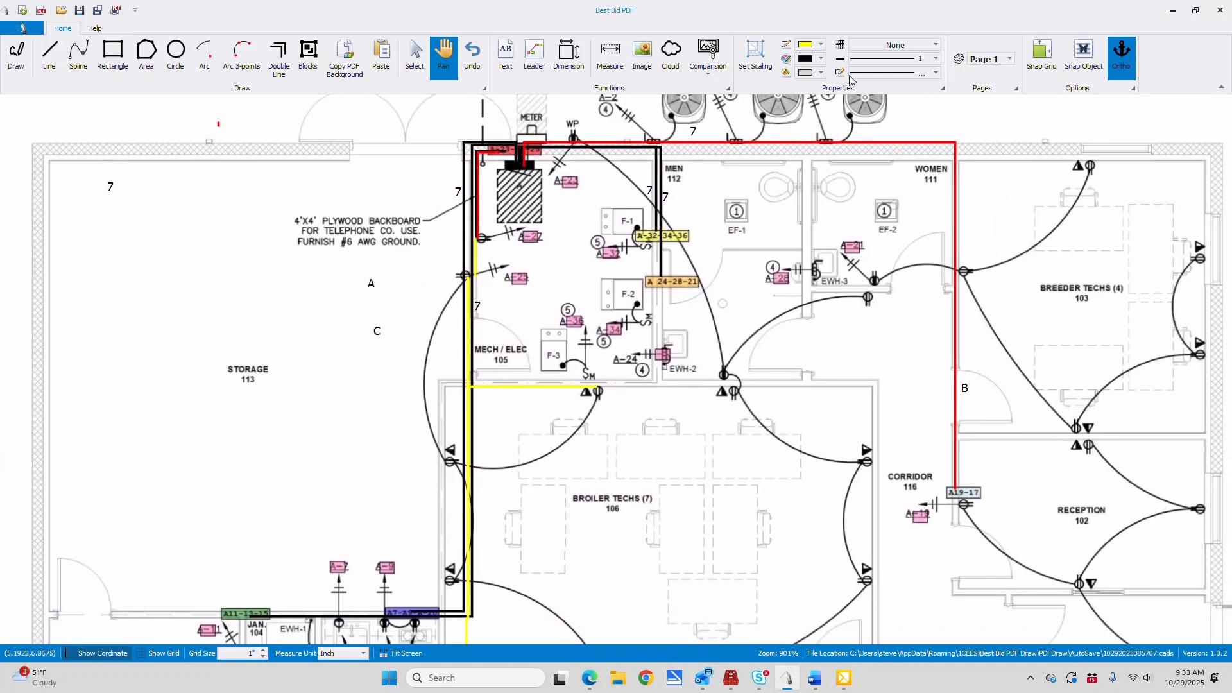
left_click(822, 45)
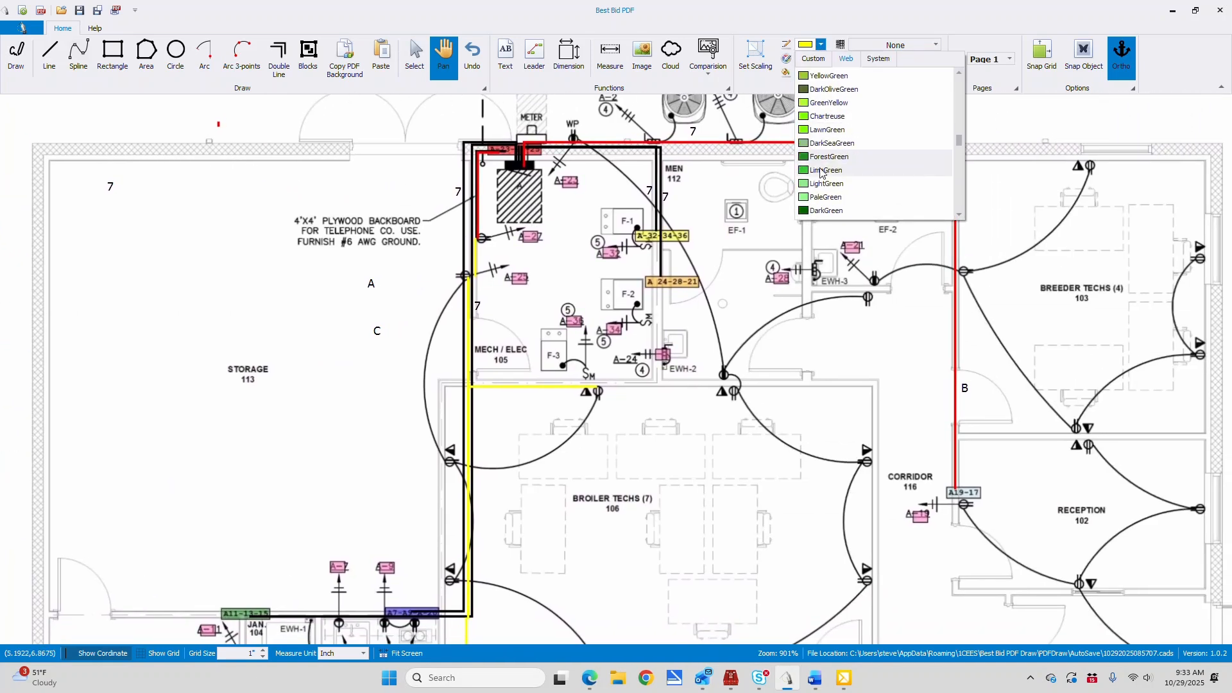
scroll(824, 177, "down", 6)
scroll(828, 183, "up", 8)
scroll(844, 137, "up", 10)
scroll(843, 135, "up", 1)
scroll(851, 136, "up", 3)
left_click(806, 91)
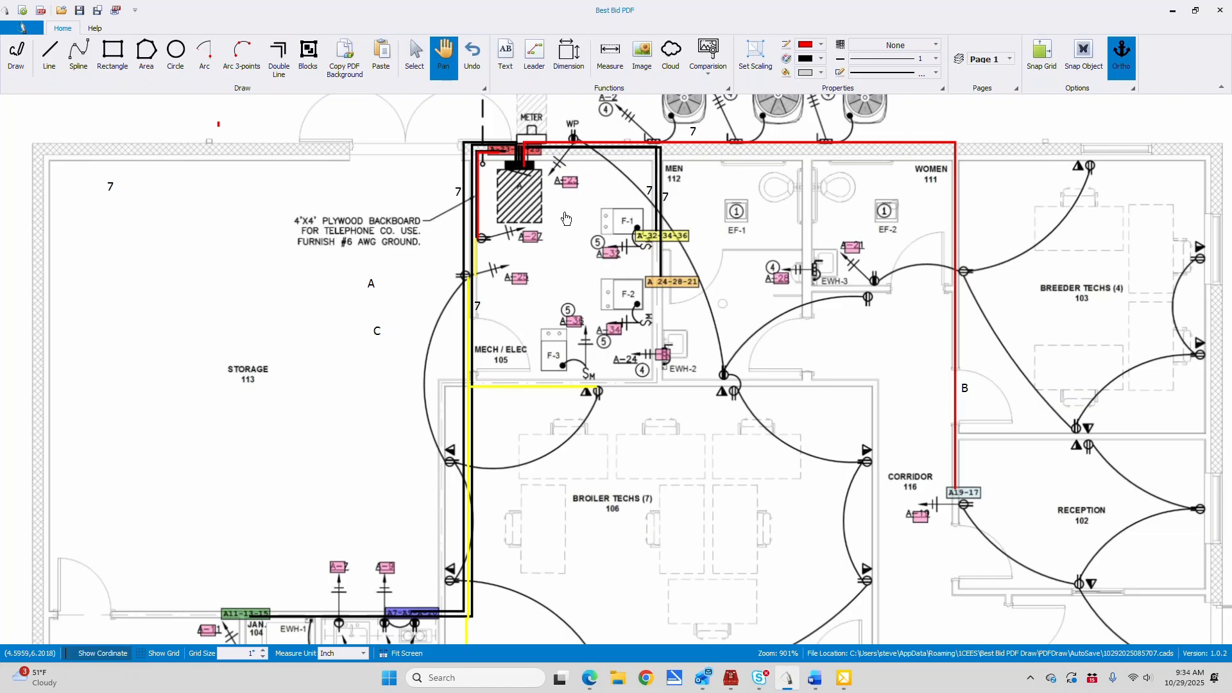
left_click(50, 56)
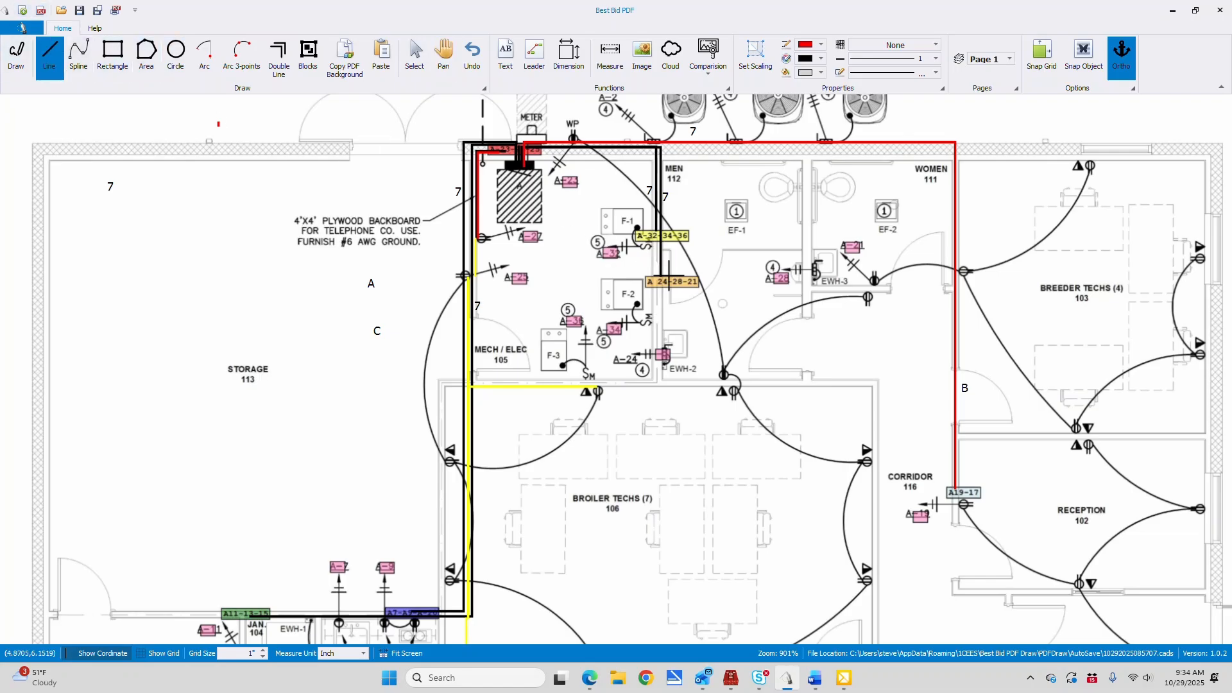
left_click(654, 239)
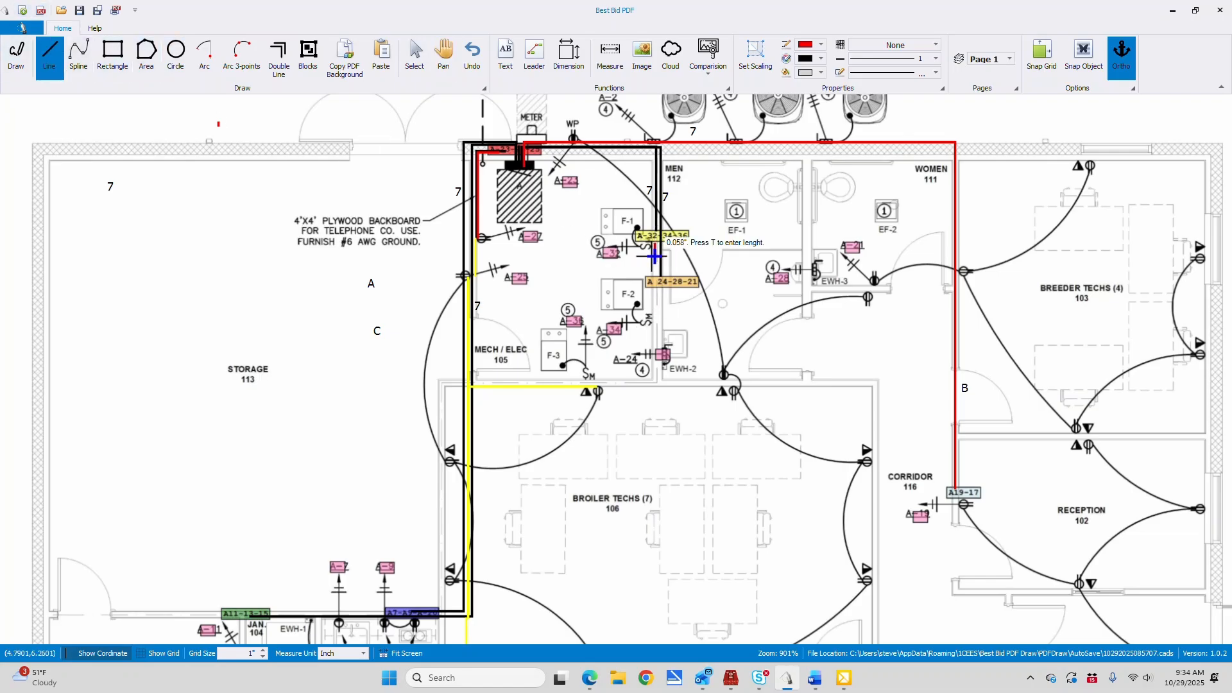
left_click(654, 324)
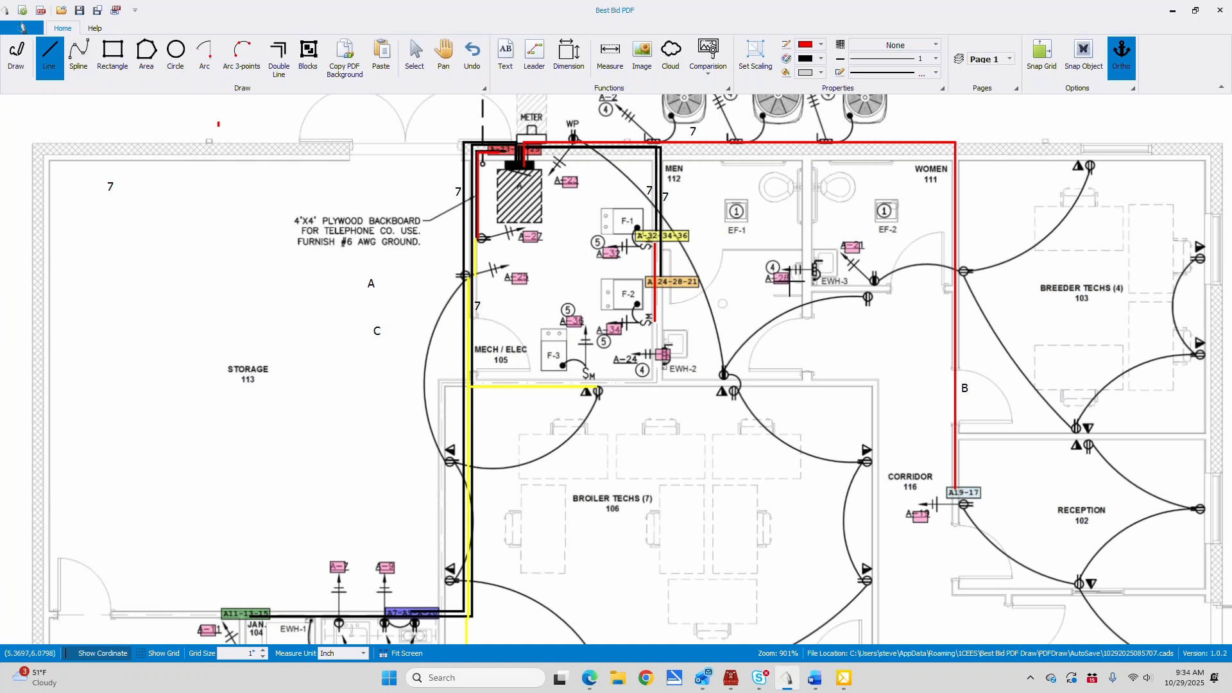
left_click(655, 278)
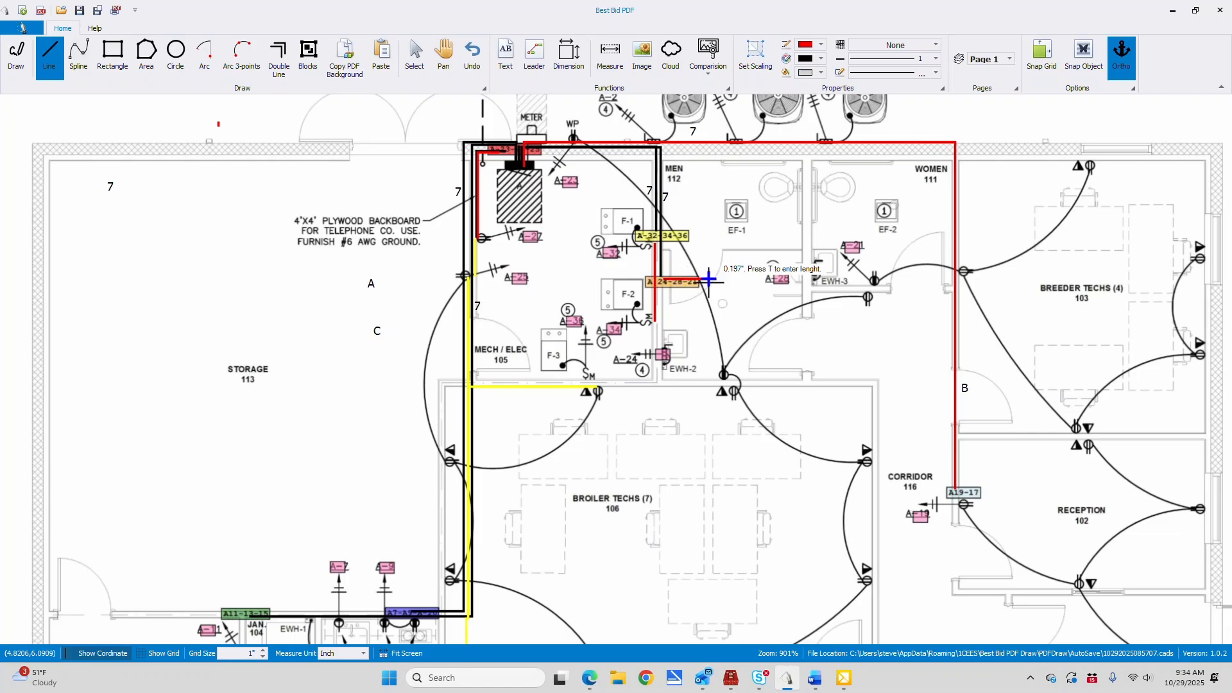
left_click(804, 278)
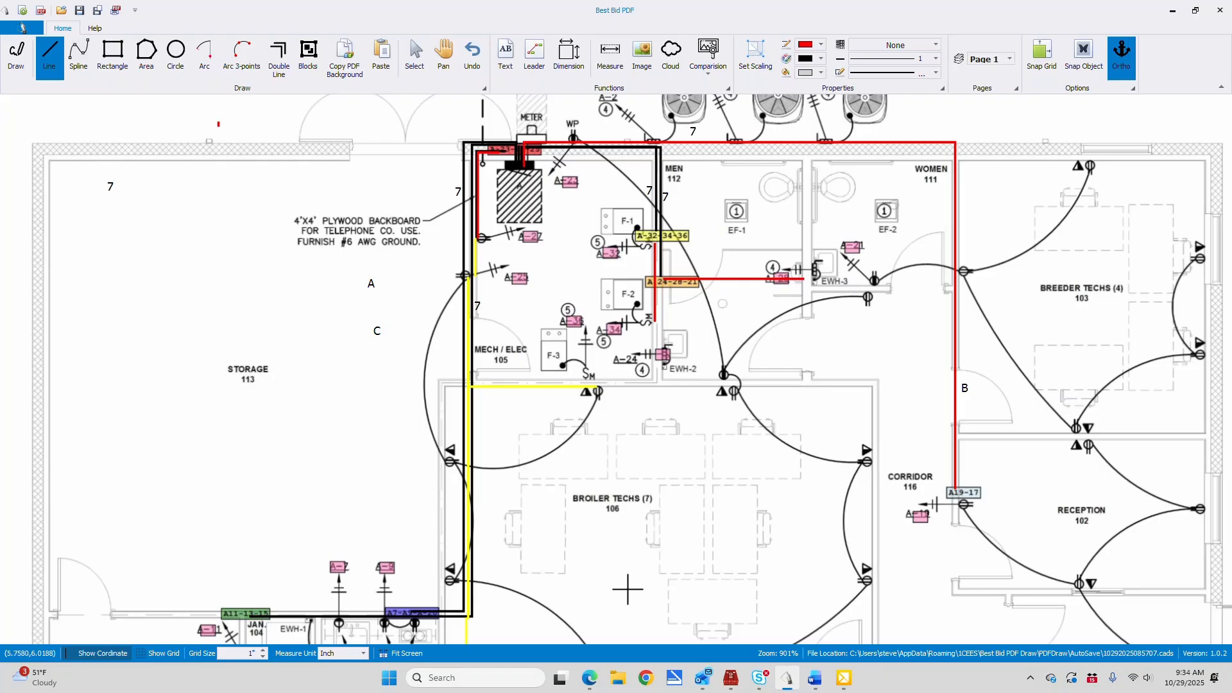
Draw a red line about 0.15" long between the two counter receptacles at note 2, under the blue A7 tag
left_click(444, 57)
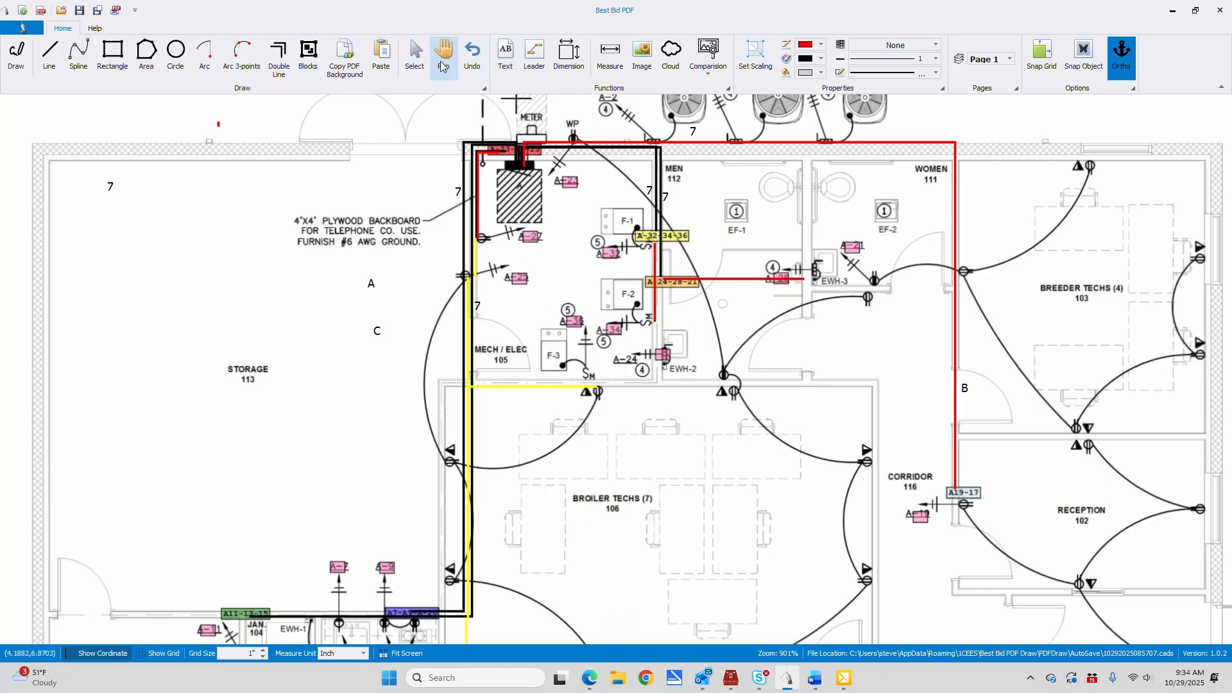
left_click_drag(257, 492, 496, 173)
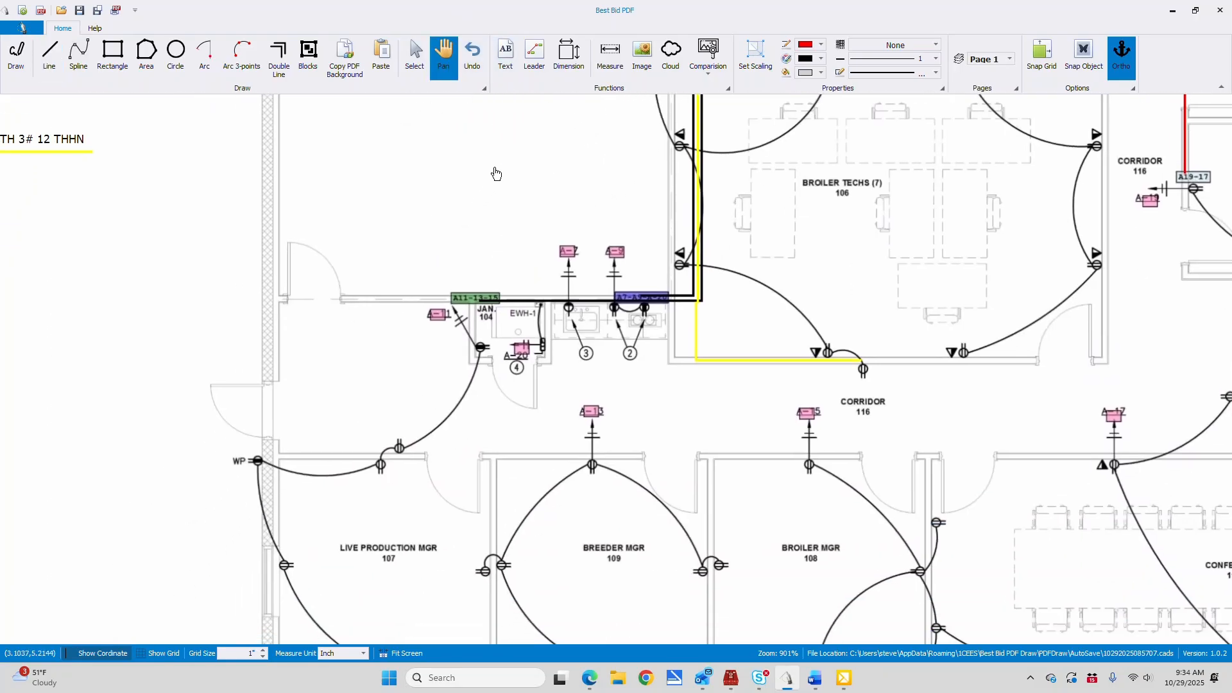
left_click(49, 57)
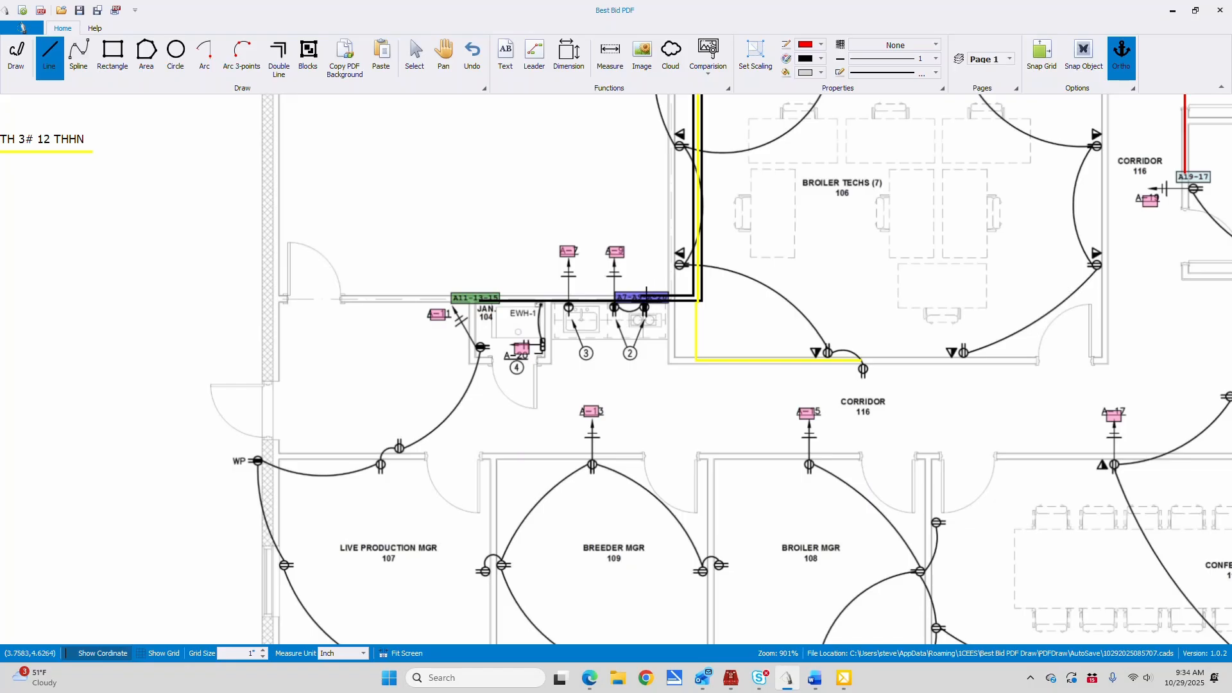
left_click(645, 294)
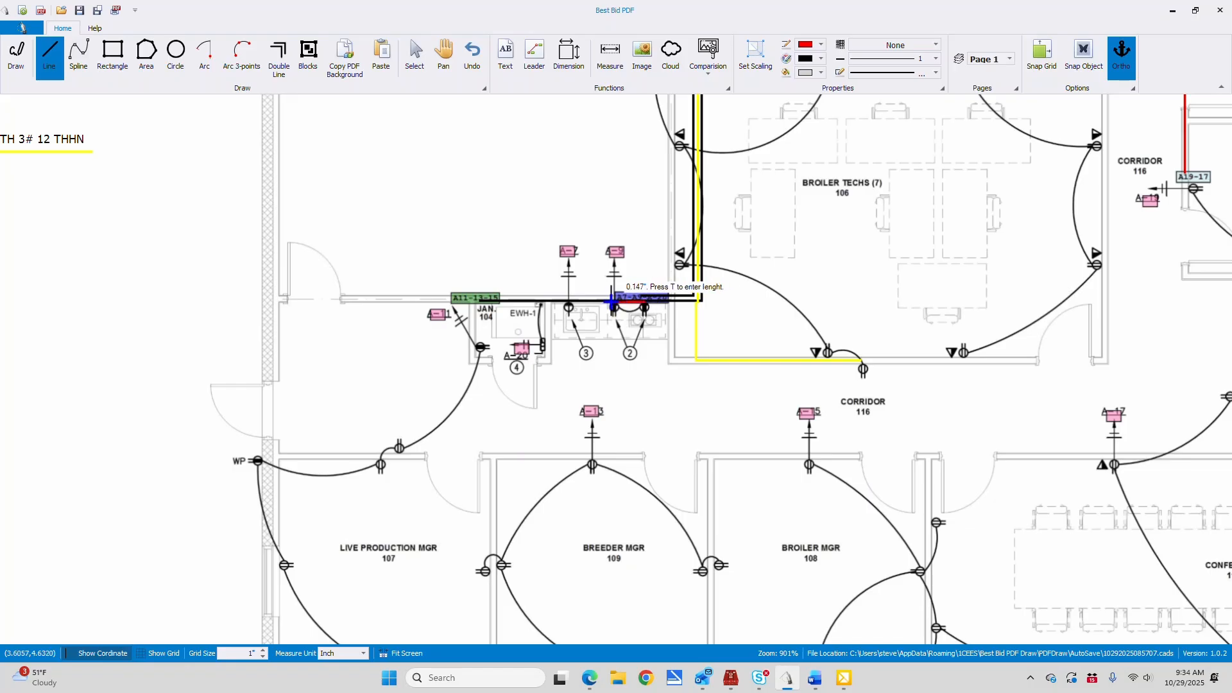
left_click(614, 301)
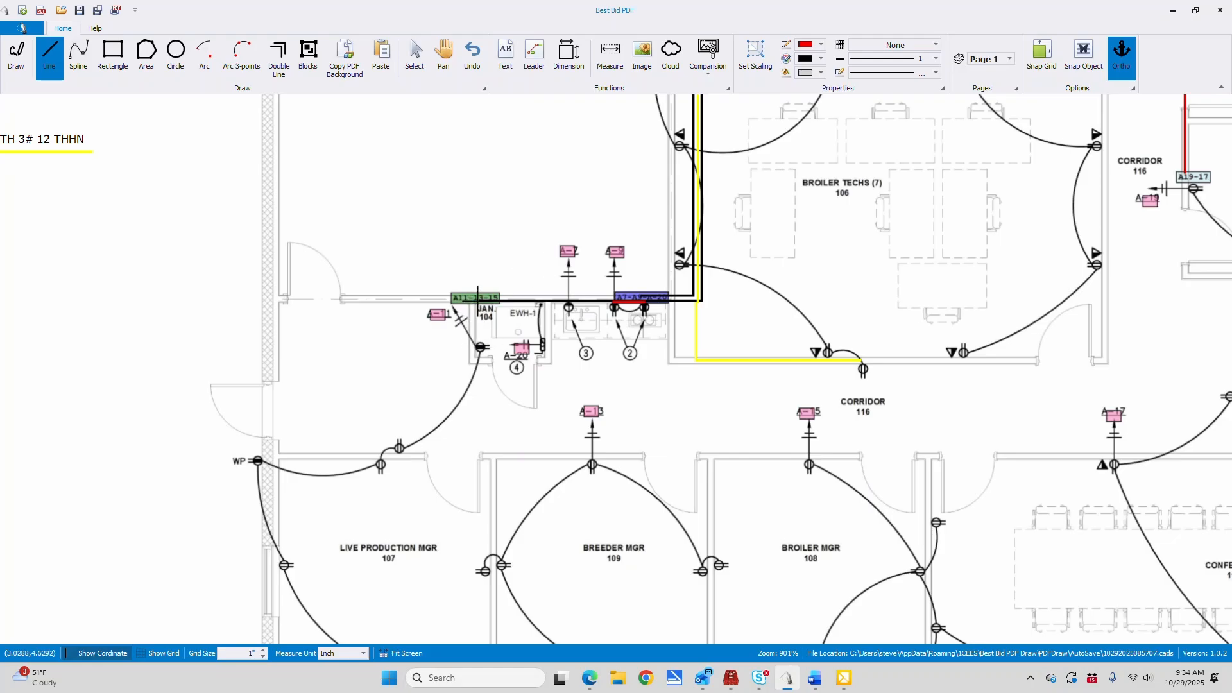
Draw a red line from the Jan. 104 receptacle for A-11 down to the Breeder Mgr 109 wall and across to the A-13 receptacle
left_click(481, 334)
left_click(481, 454)
left_click(592, 454)
right_click(603, 380)
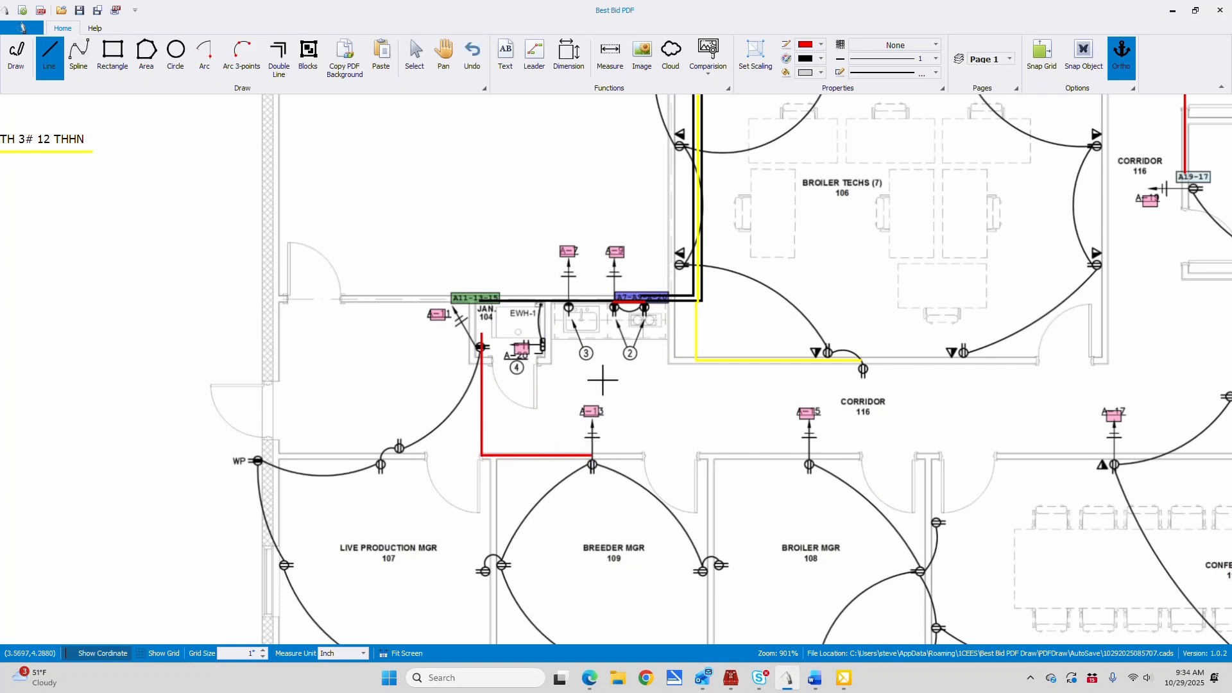
Set the line color to yellow and draw a line along the offices' north wall from the A-13 receptacle to the A-15 receptacle
left_click(821, 45)
scroll(831, 161, "down", 5)
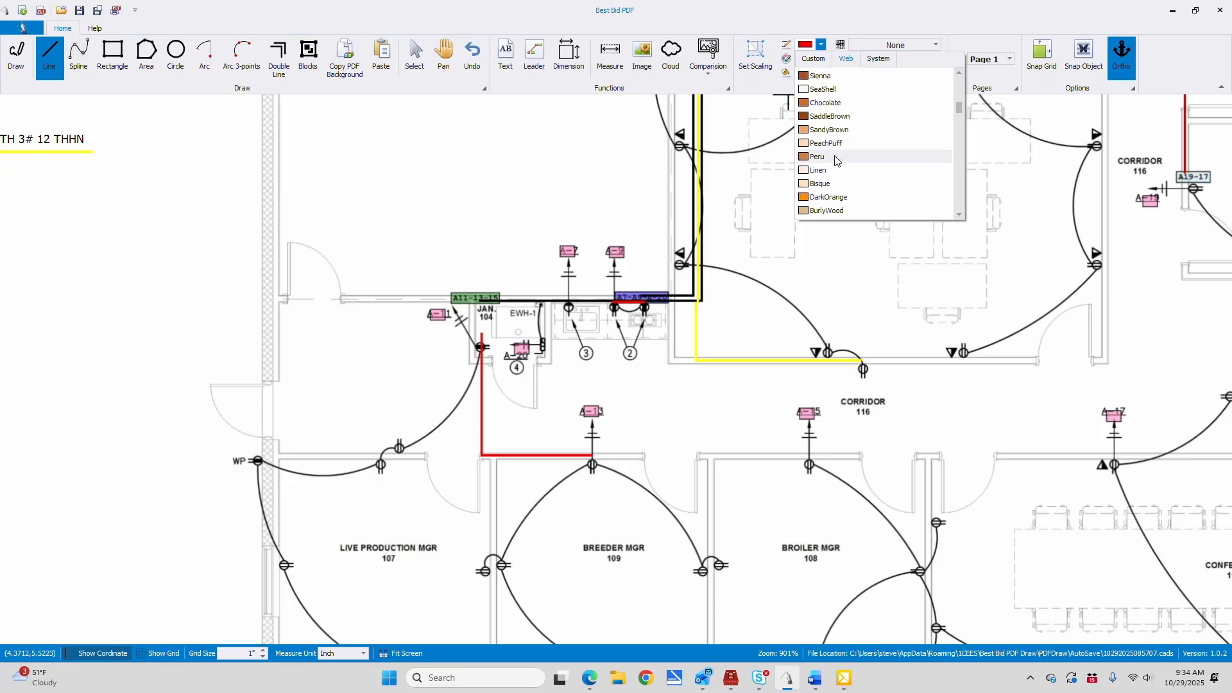
scroll(831, 160, "down", 6)
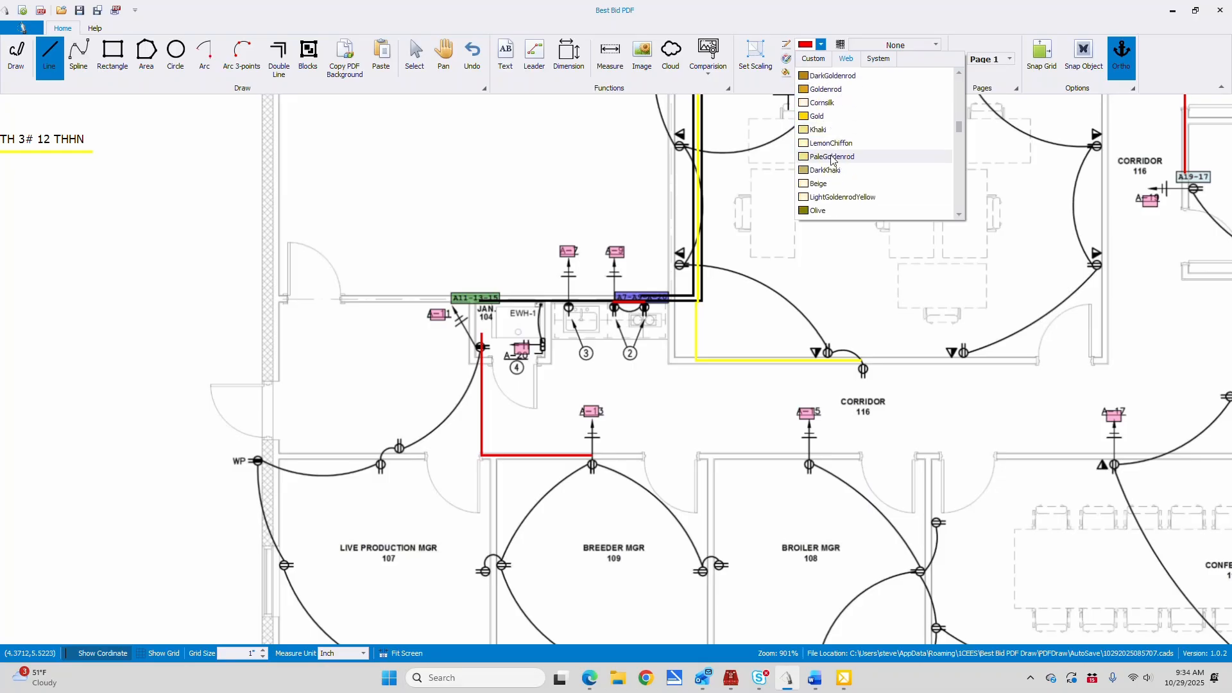
left_click(821, 211)
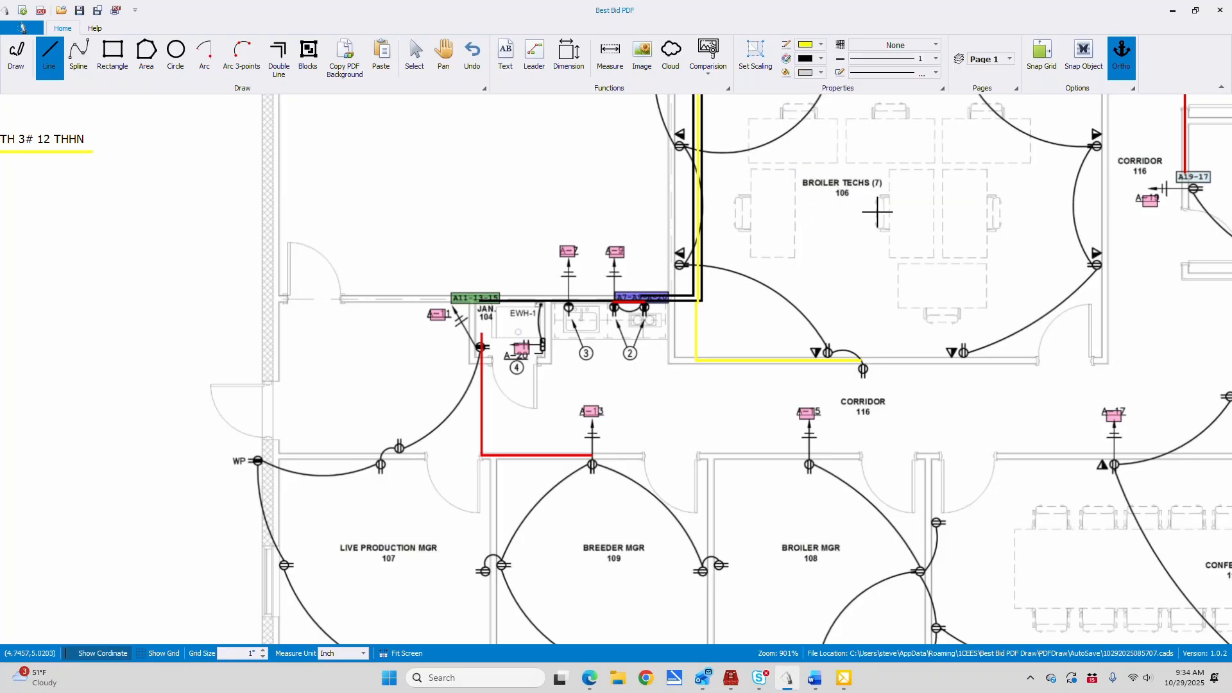
left_click(594, 455)
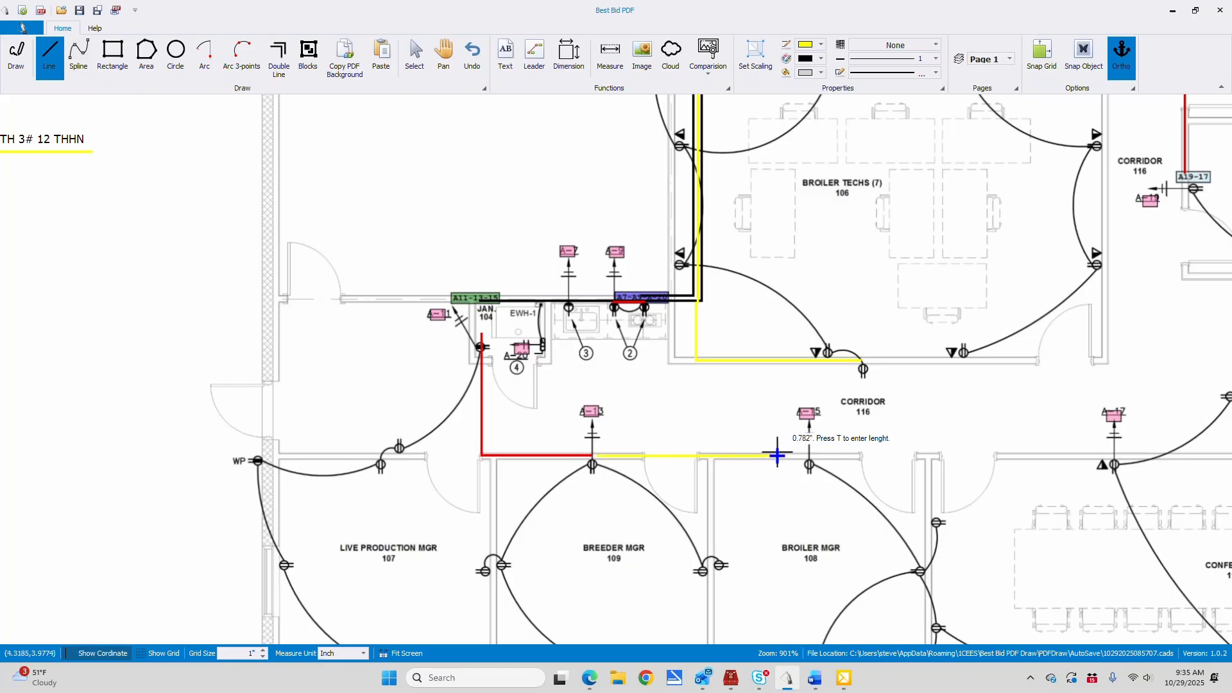
left_click(809, 455)
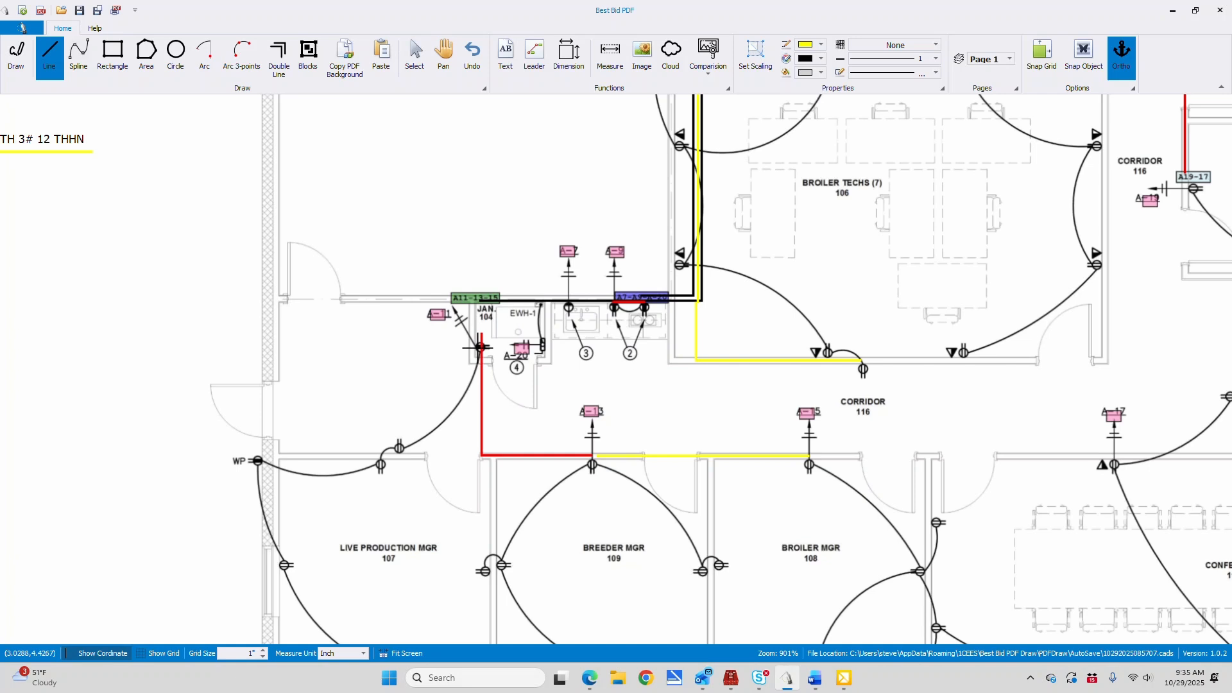
Draw a yellow run from the Jan. 104 receptacle down and west to the WP receptacle, then around Live Production Mgr 107 to its south-wall receptacle
left_click(476, 371)
left_click(475, 459)
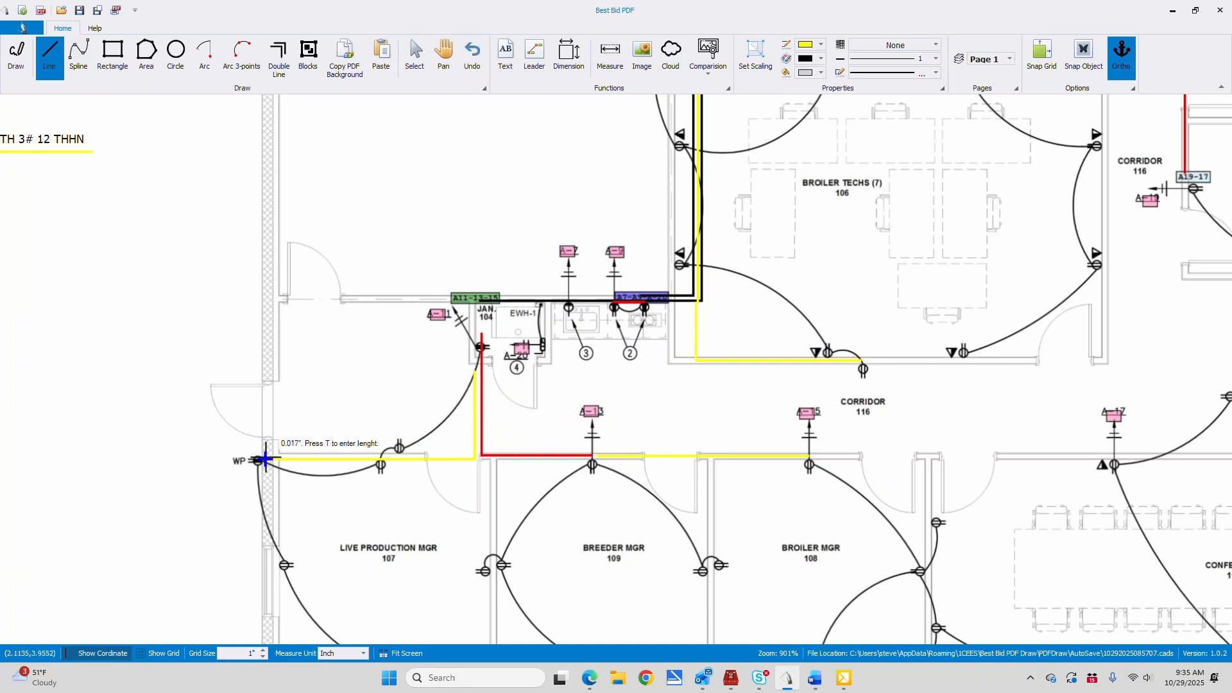
scroll(260, 460, "down", 2)
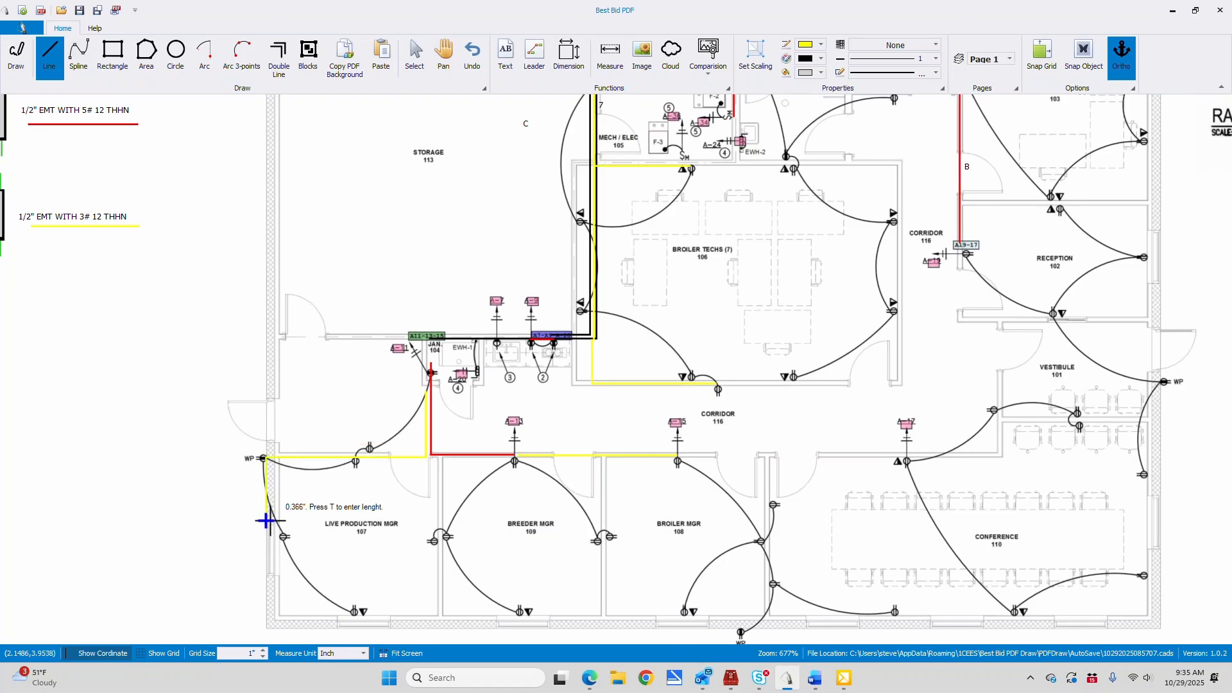
left_click(266, 623)
left_click(369, 624)
right_click(369, 624)
Draw yellow lines down Breeder Mgr 109's west wall to its south-wall receptacle and down its east wall to the shared receptacles
left_click(439, 457)
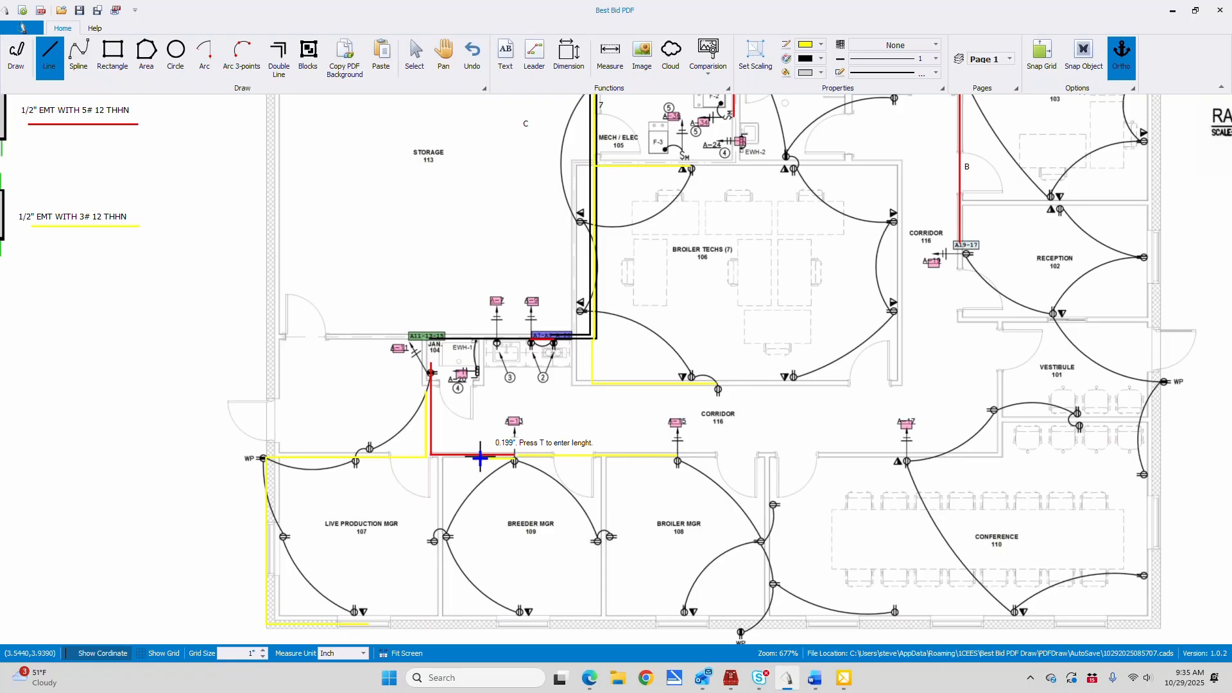
left_click(439, 620)
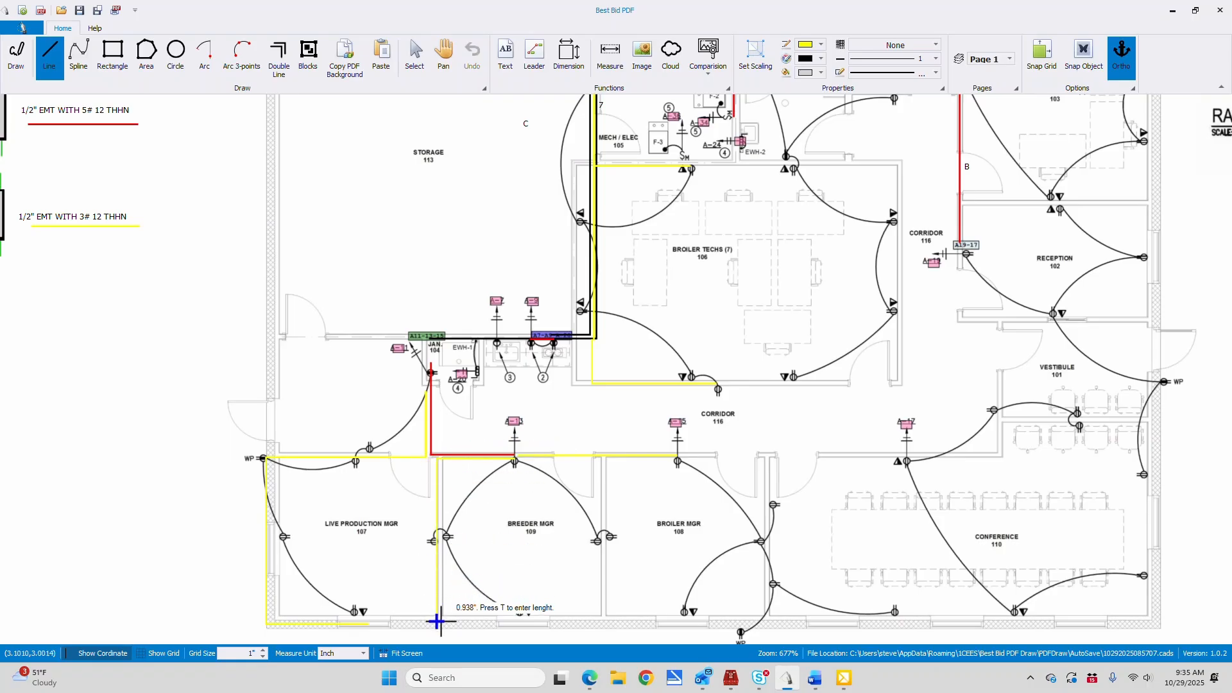
left_click(527, 604)
right_click(527, 605)
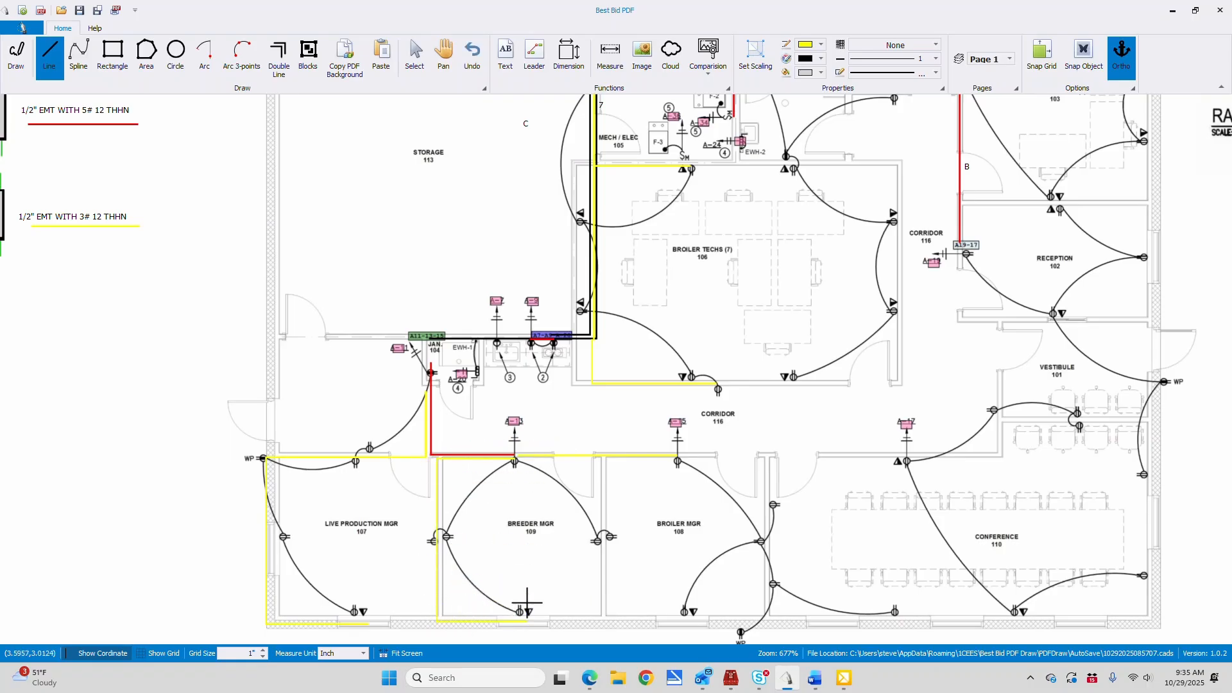
left_click(601, 458)
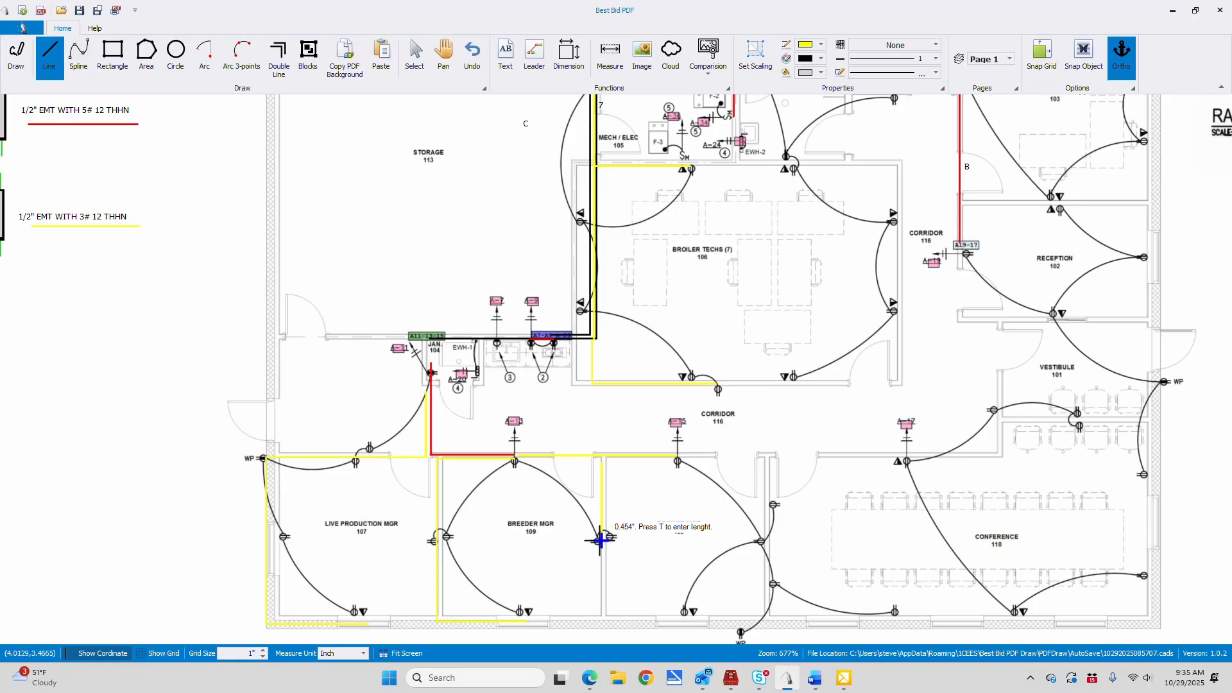
right_click(599, 540)
Draw yellow lines from A-15 east and down the Broiler Mgr 108/Conference 110 wall, branching along the south wall to each room's receptacle
left_click(699, 453)
left_click(772, 454)
left_click(771, 623)
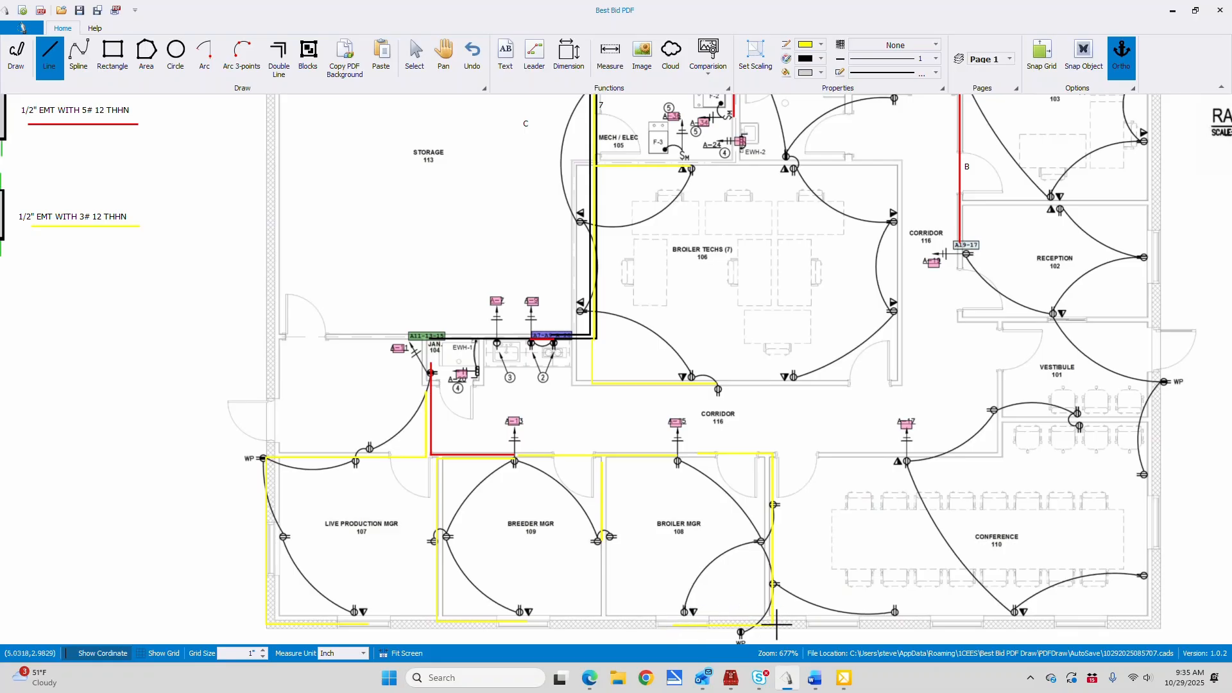
left_click(892, 623)
right_click(892, 622)
Draw a yellow line from the A-19 receptacle south to Conference 110's north wall and west to the A-17 receptacle
left_click(966, 255)
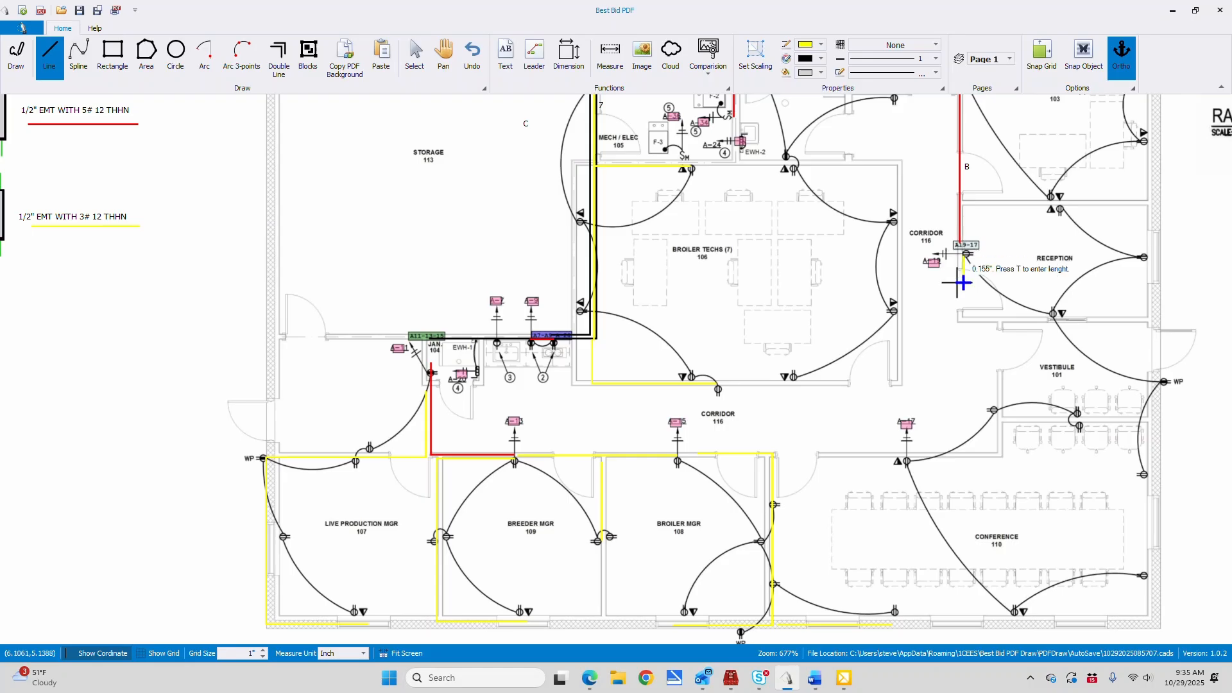
left_click(964, 453)
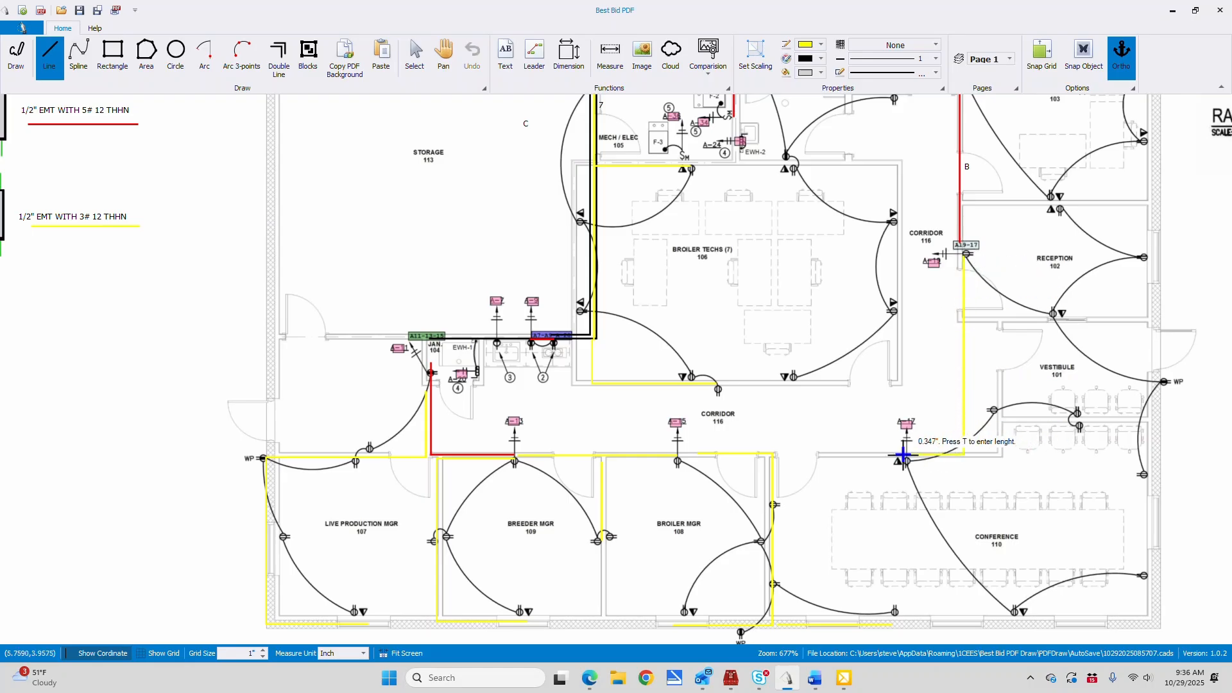
double_click(903, 454)
Extend the yellow run east along Conference 110's north wall and up around the corner to the receptacles on the Vestibule 101 wall
left_click(964, 453)
left_click(1002, 453)
left_click(1001, 403)
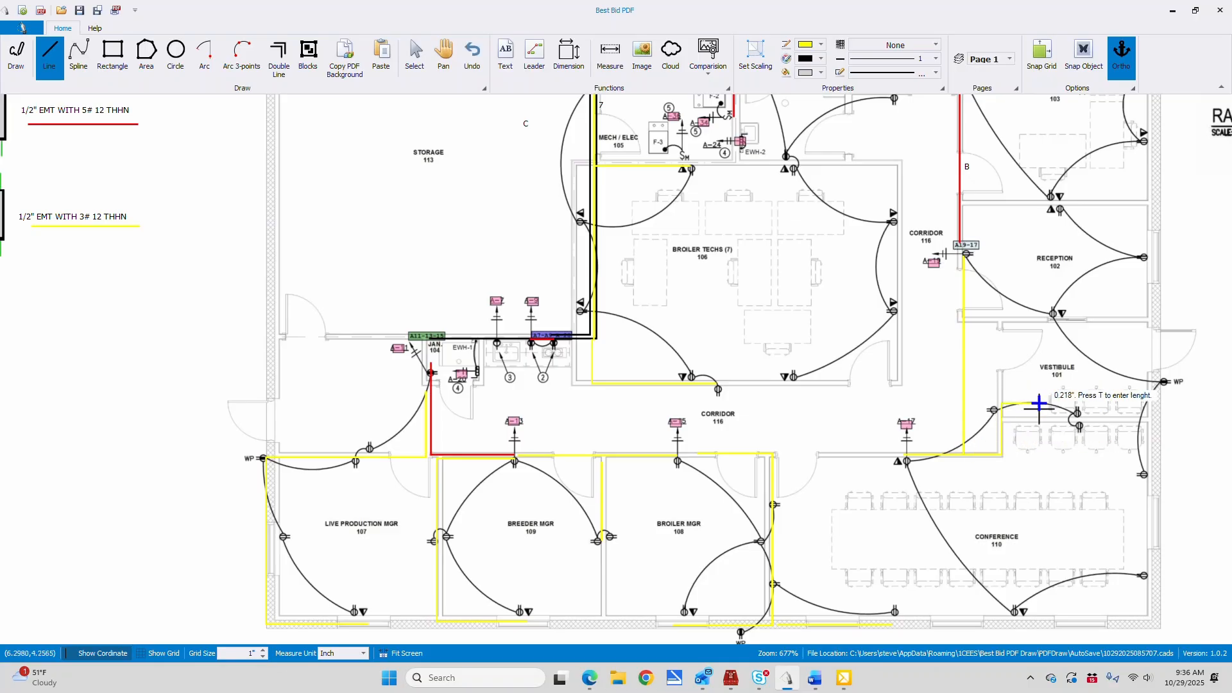
double_click(1091, 411)
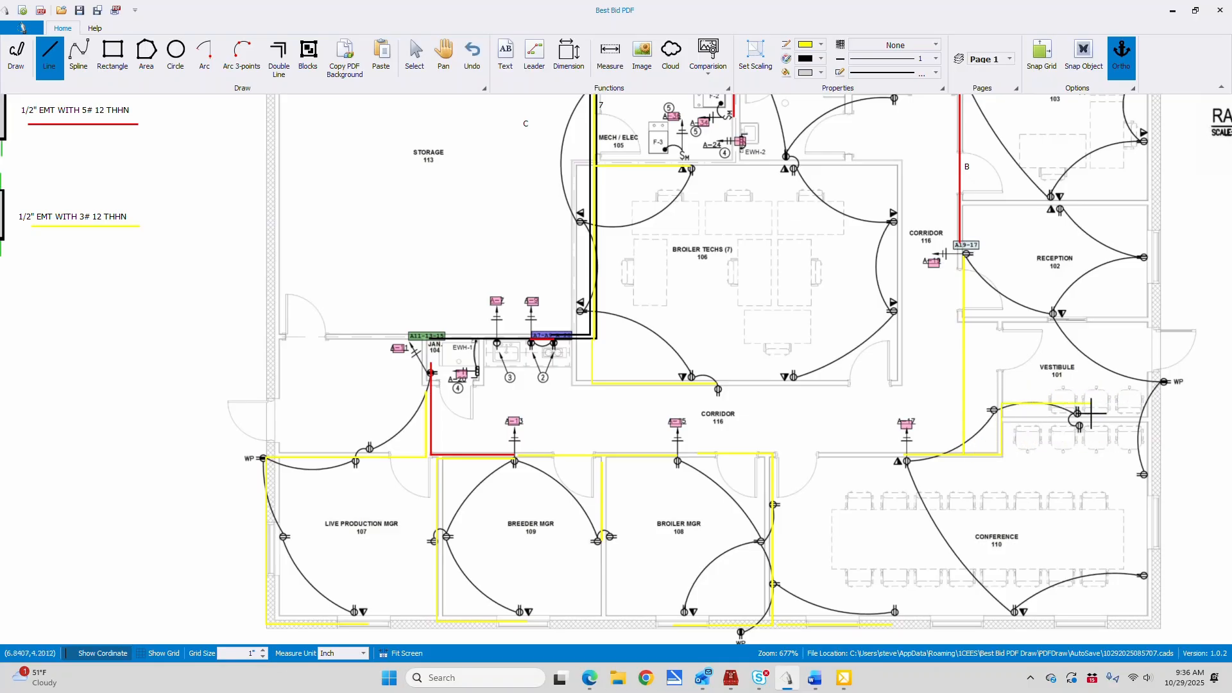
Draw a yellow run south through Conference 110, east along its south wall, and up the east wall to the receptacle
left_click(999, 453)
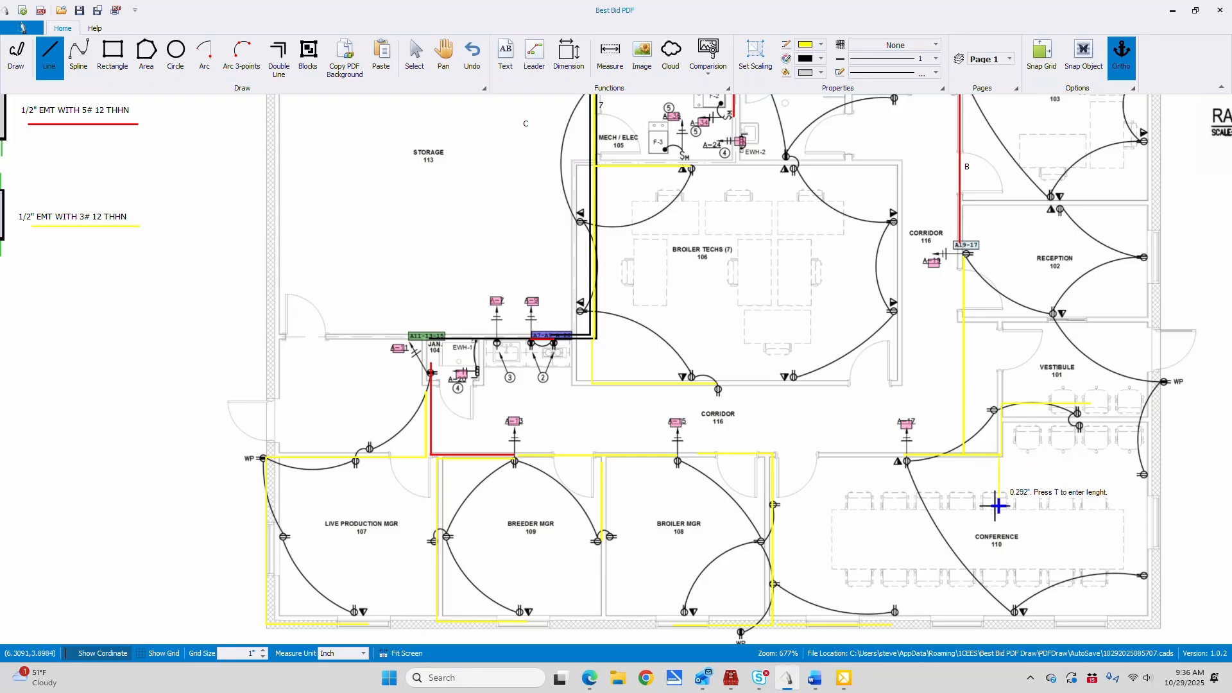
left_click(1000, 612)
left_click(1148, 612)
double_click(1148, 574)
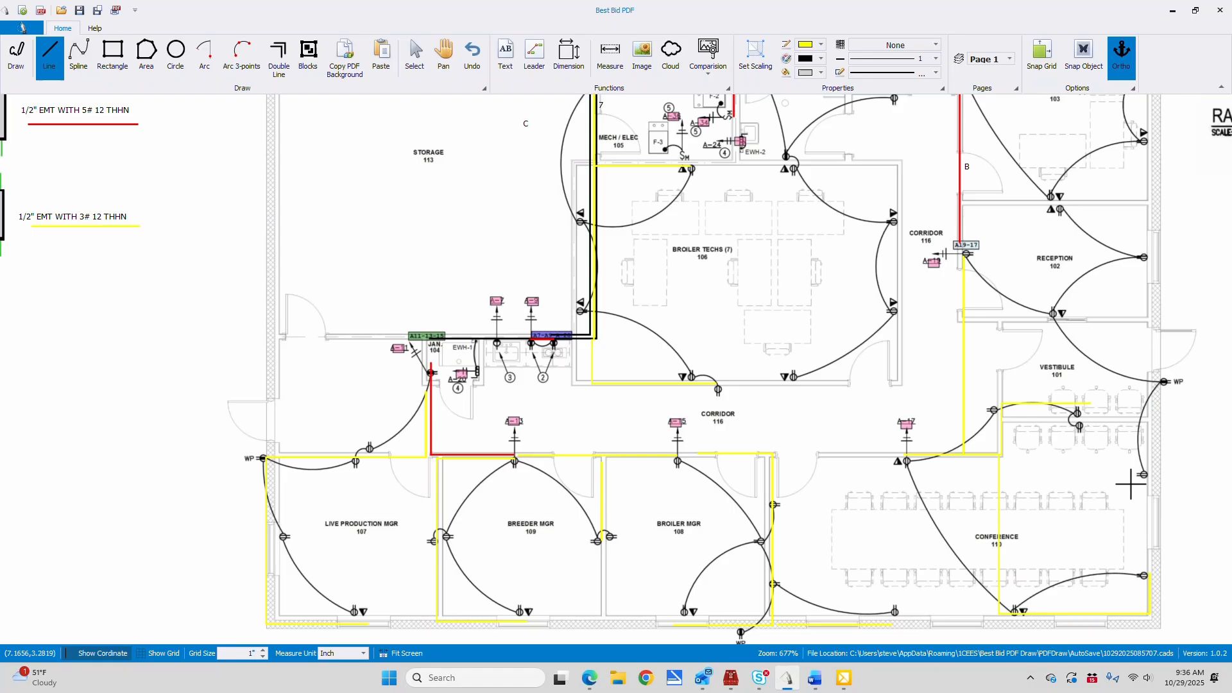
Draw a yellow run from the A-19 receptacle along Reception 102's south wall and down the exterior wall to Conference 110's upper east receptacle
left_click(968, 252)
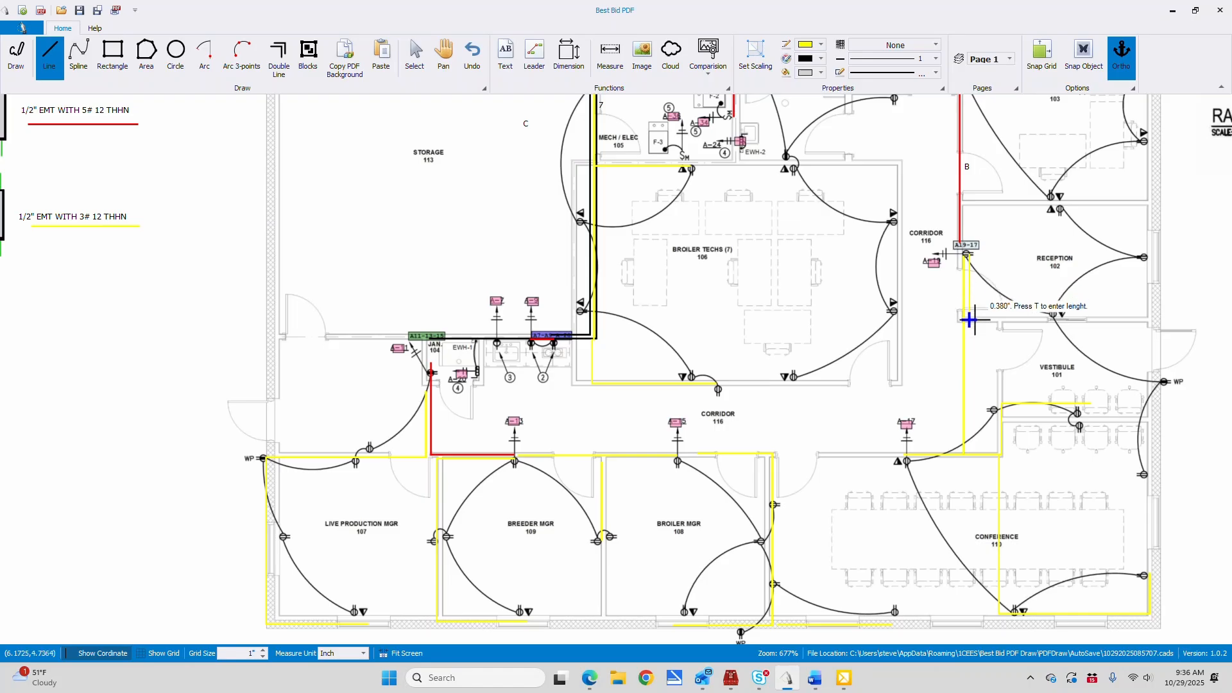
left_click(1153, 319)
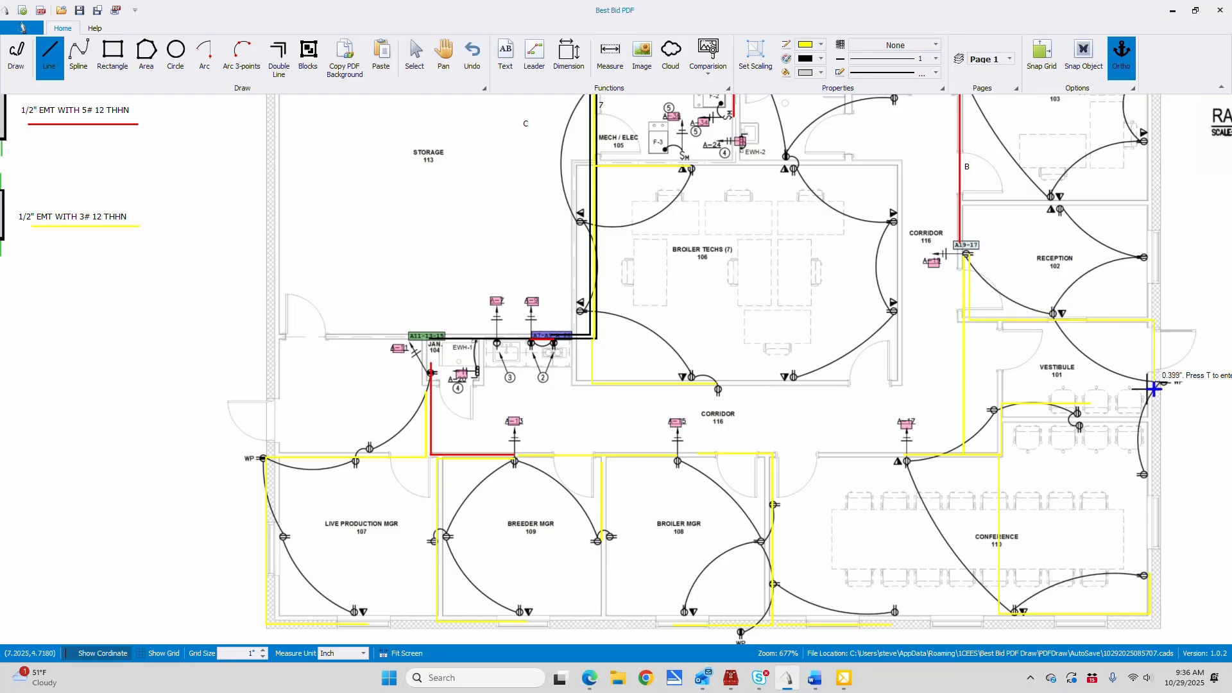
left_click(1156, 472)
right_click(1156, 472)
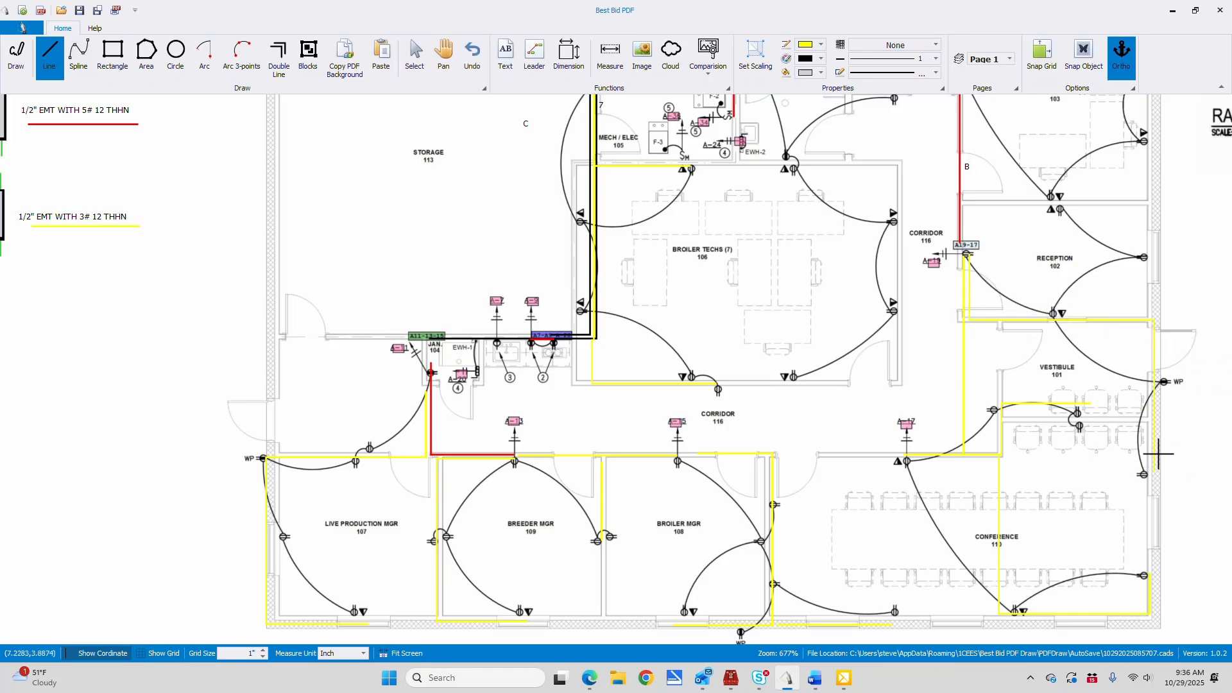
Draw a yellow branch up Reception 102's east wall and west along its north wall to the receptacle
left_click(1154, 320)
left_click(1153, 203)
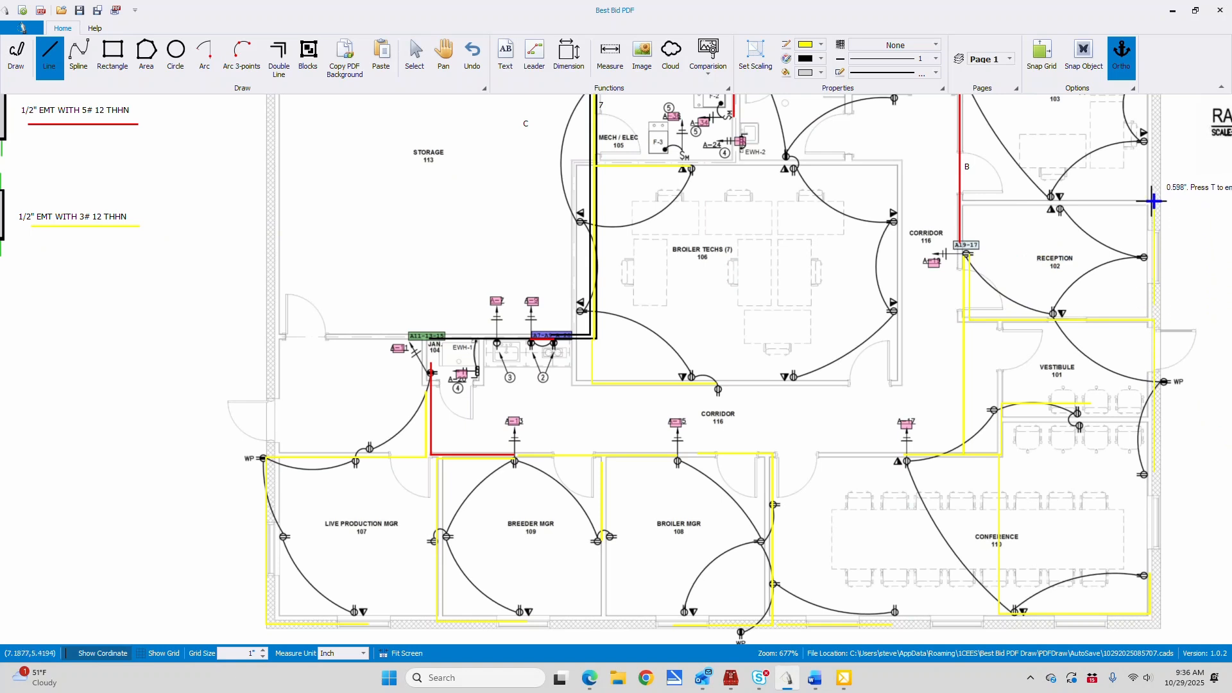
left_click(1059, 202)
right_click(1059, 203)
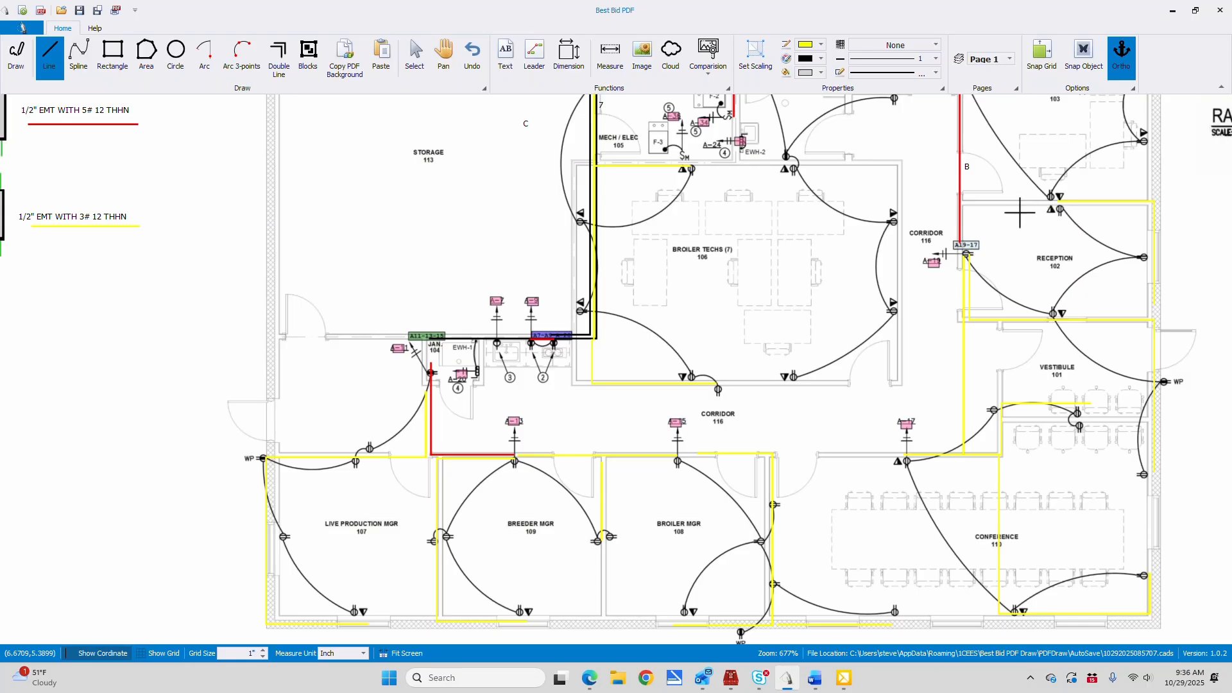
Draw a yellow run from panel A down the Mech/Elec 105 east wall and around Broiler Techs 106's north, east and south walls to its south-wall receptacle
left_click(444, 53)
left_click_drag(884, 169, 888, 311)
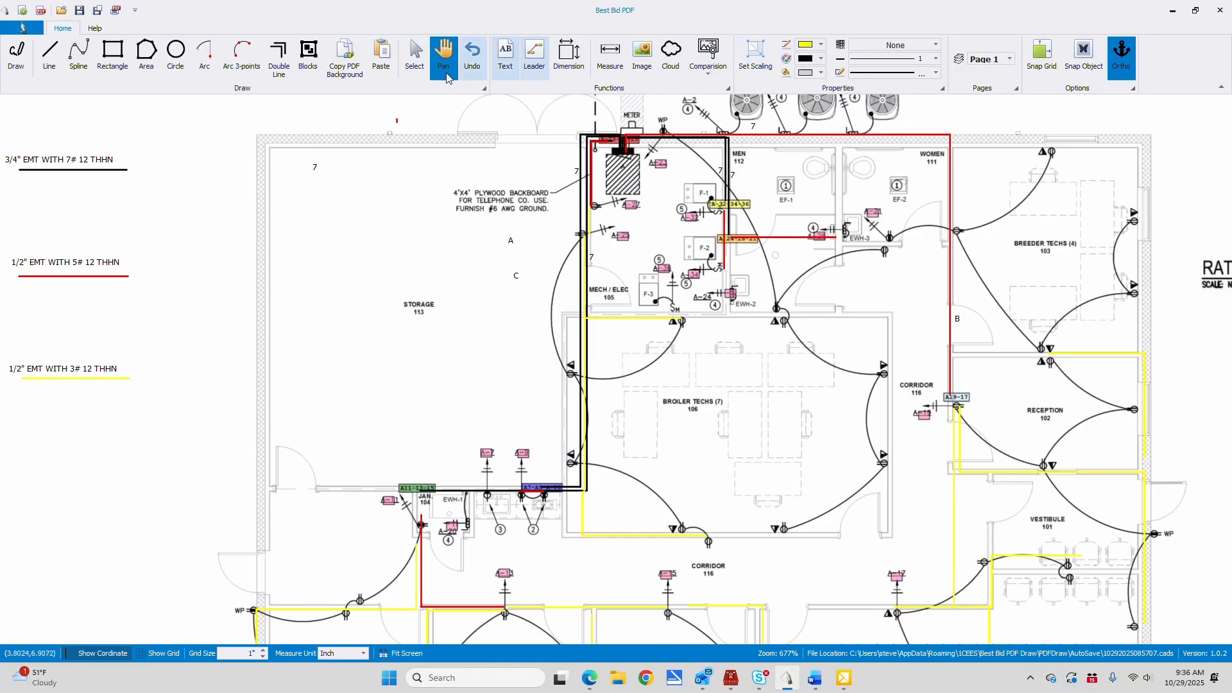
left_click(51, 53)
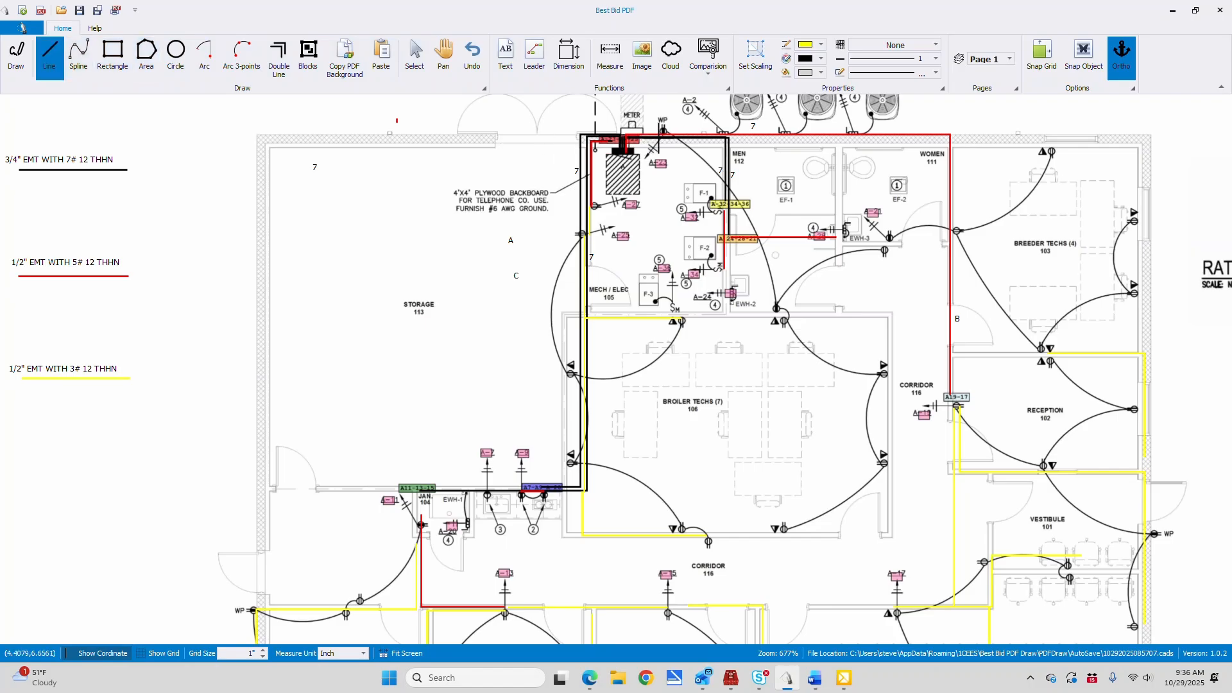
left_click(630, 139)
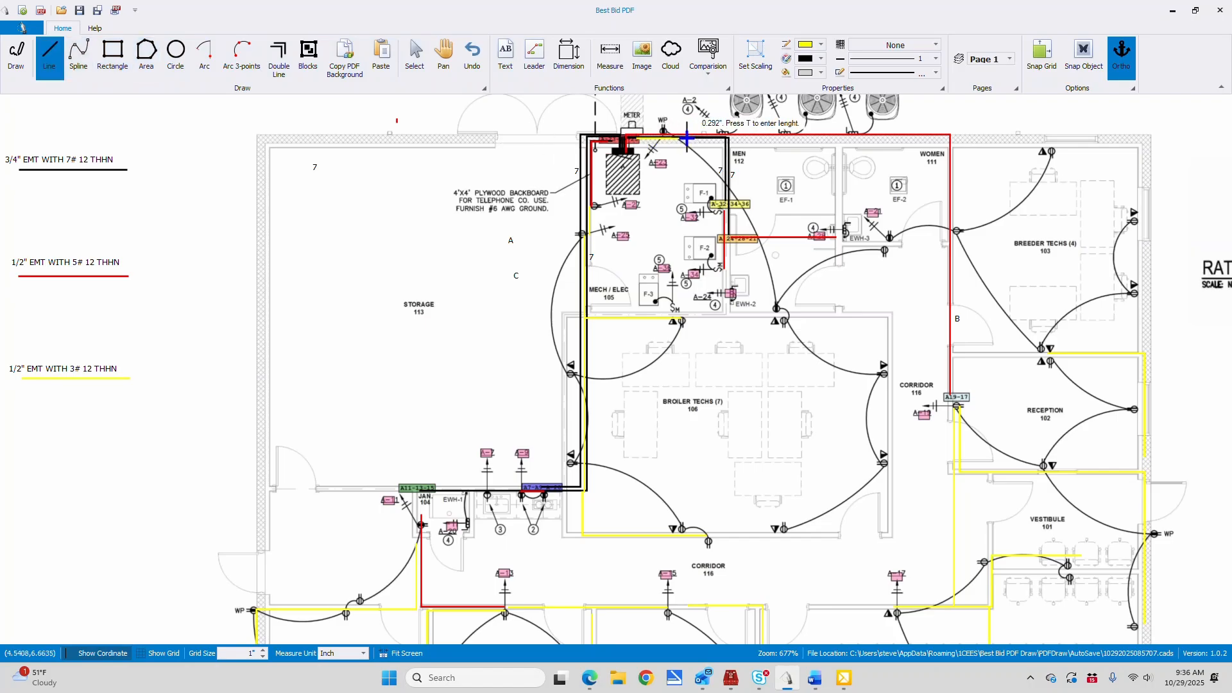
left_click(728, 138)
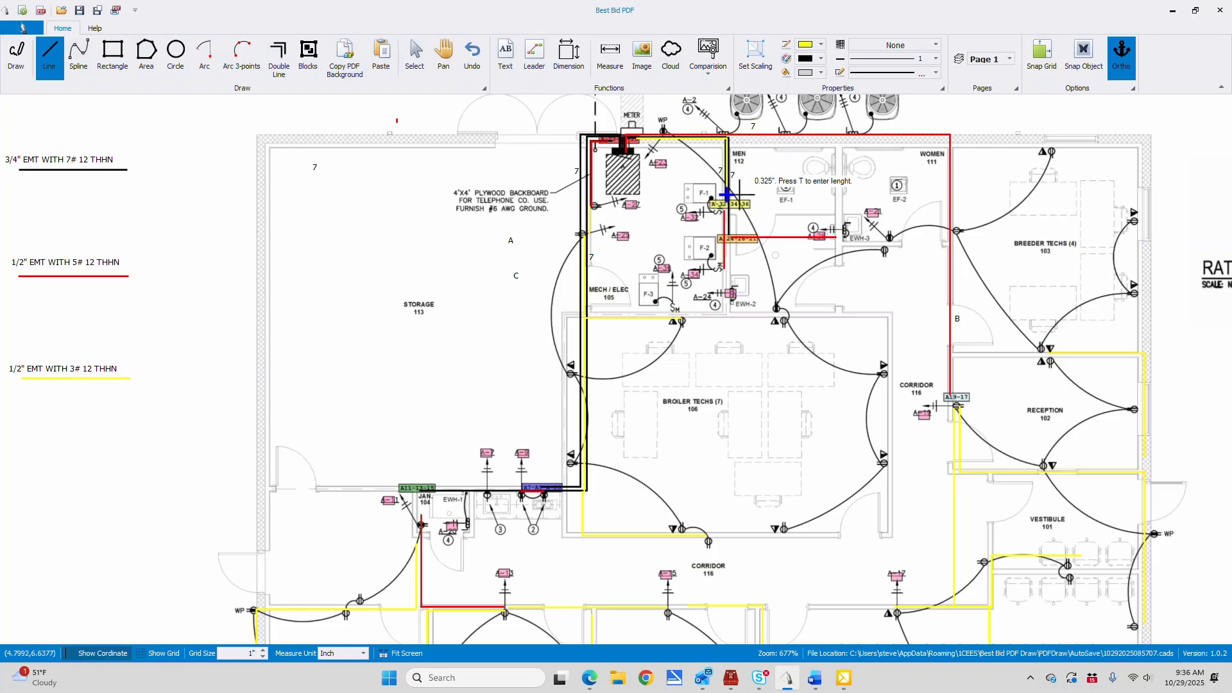
left_click(728, 314)
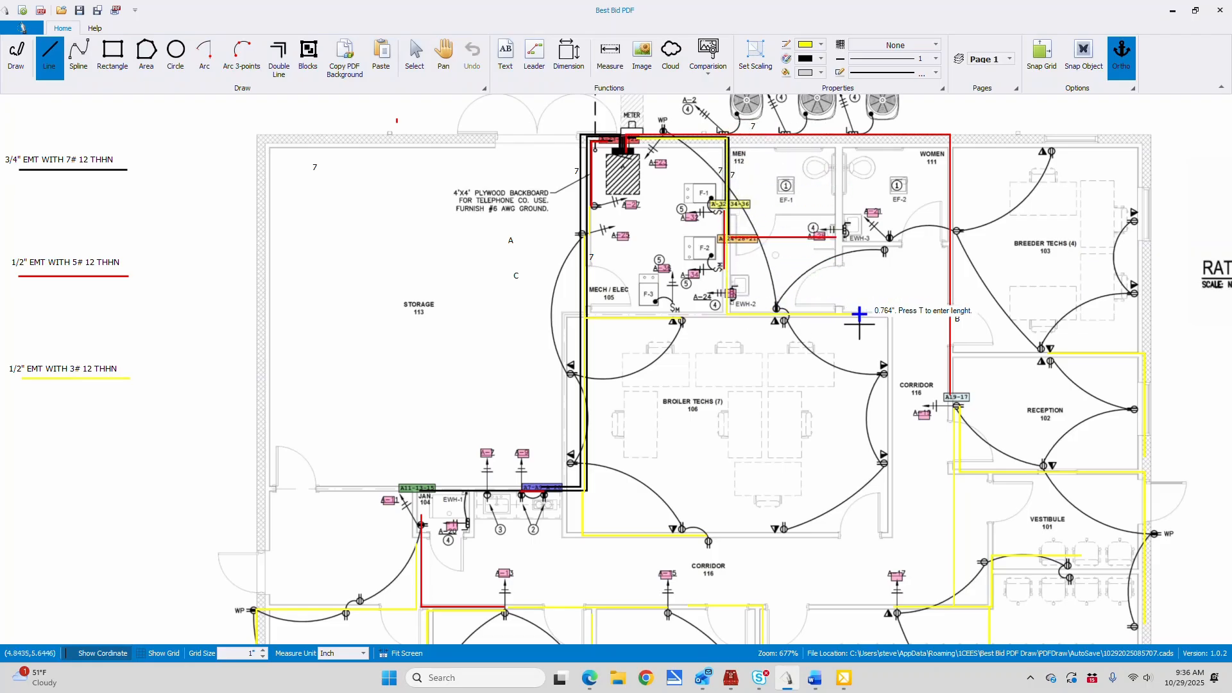
left_click(890, 313)
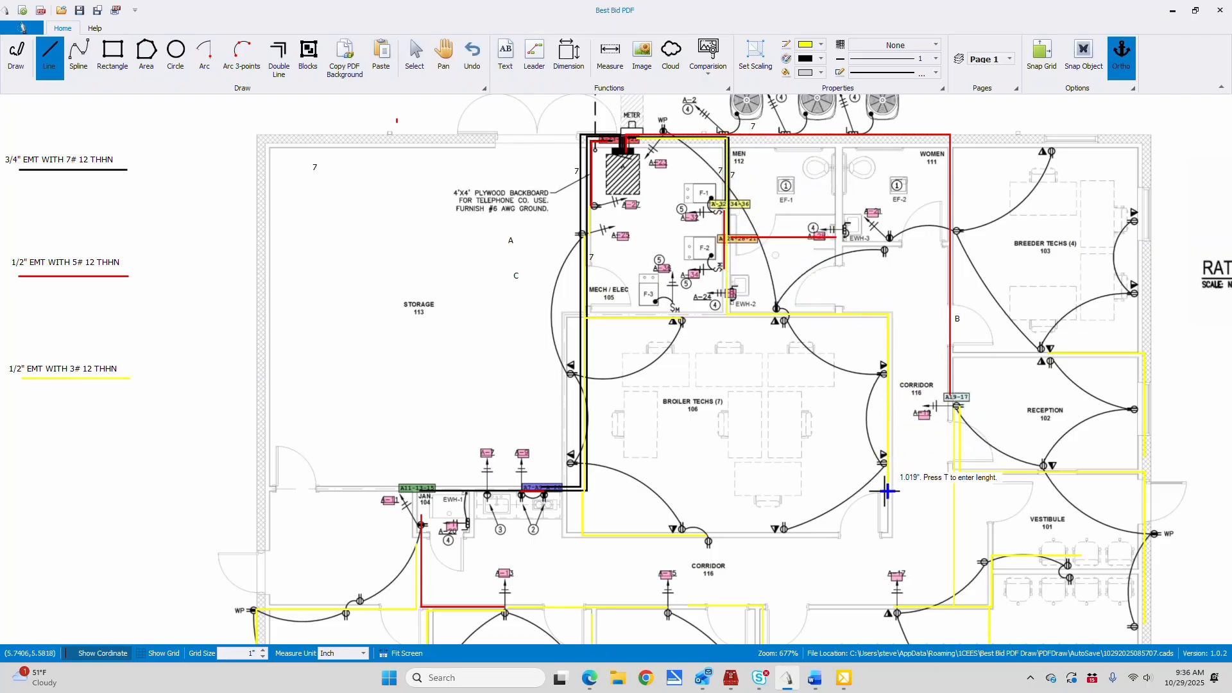
left_click(887, 536)
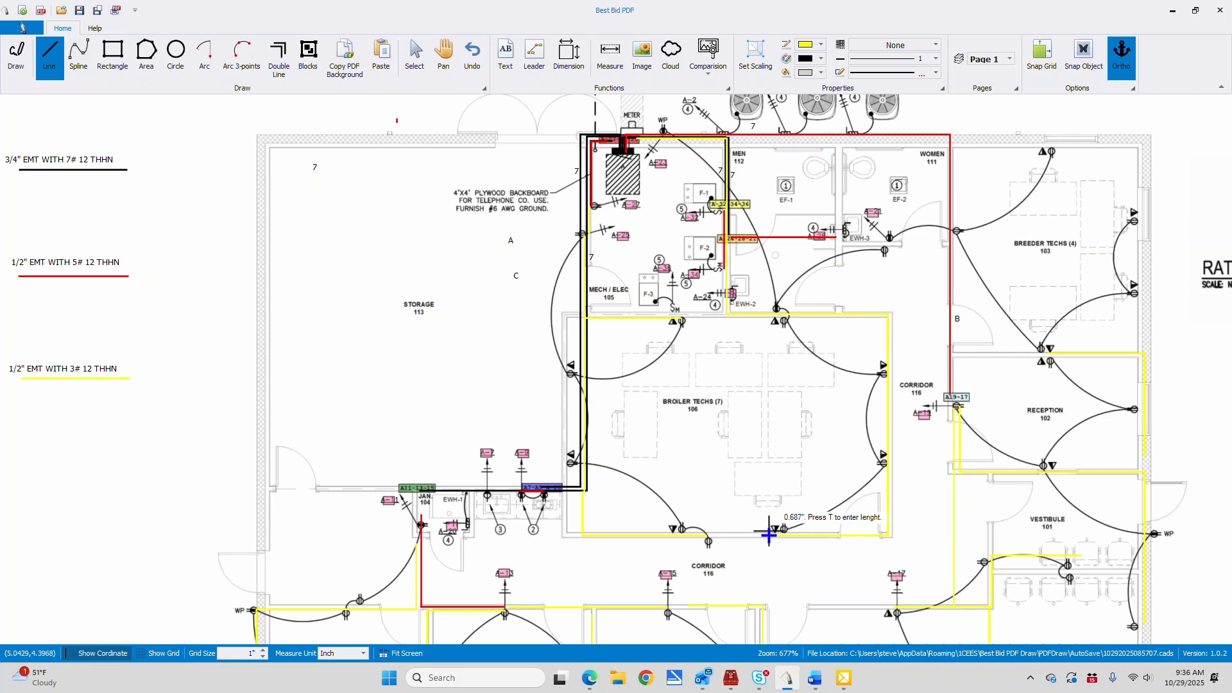
right_click(769, 531)
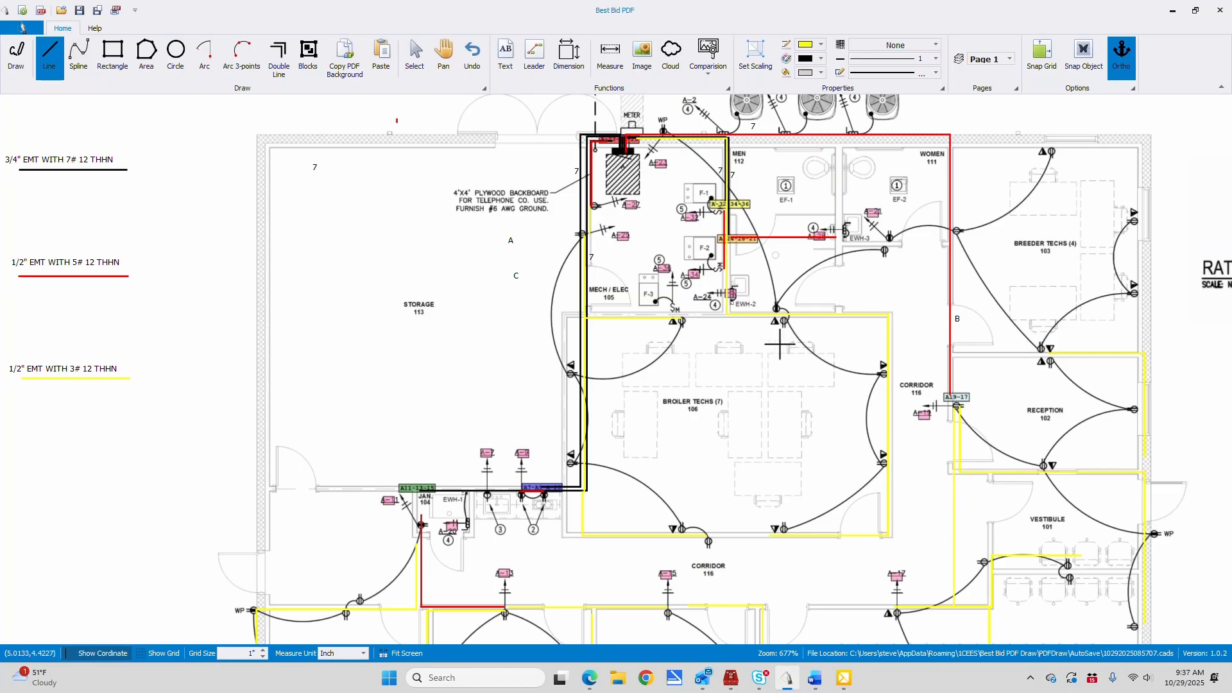
Draw yellow lines from EWH-3 to the A-21 receptacle, east to Breeder Techs 103's west wall, and up to its north-wall receptacle
left_click(834, 237)
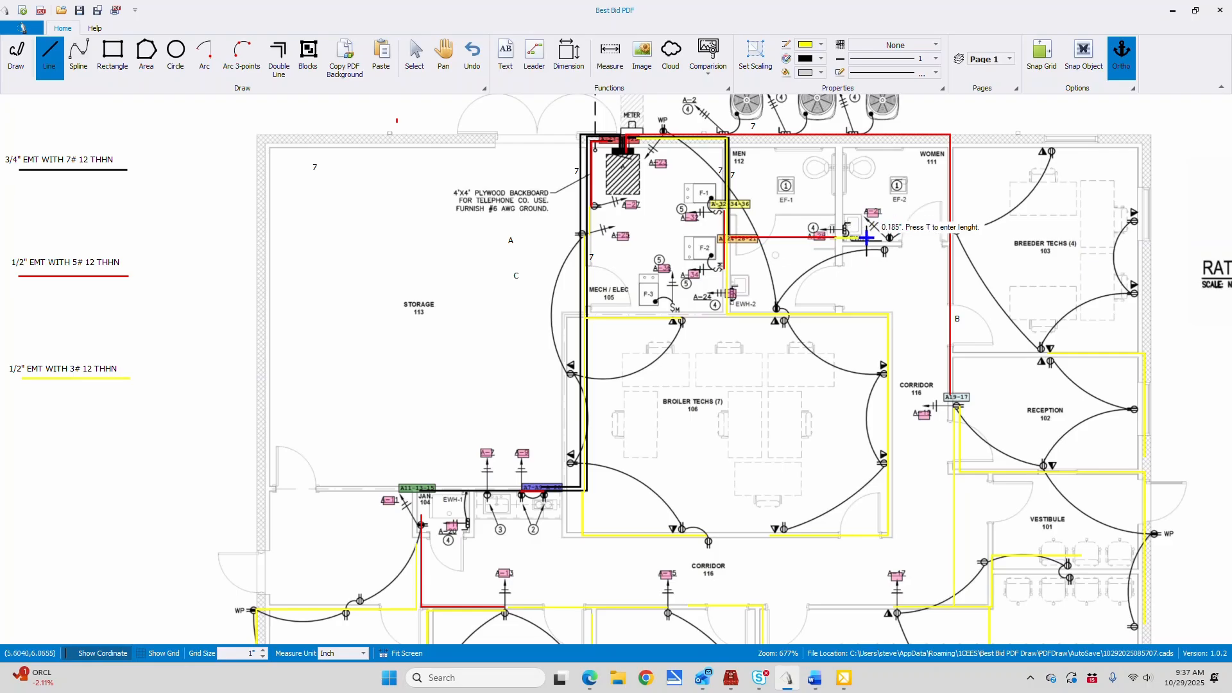
left_click(898, 238)
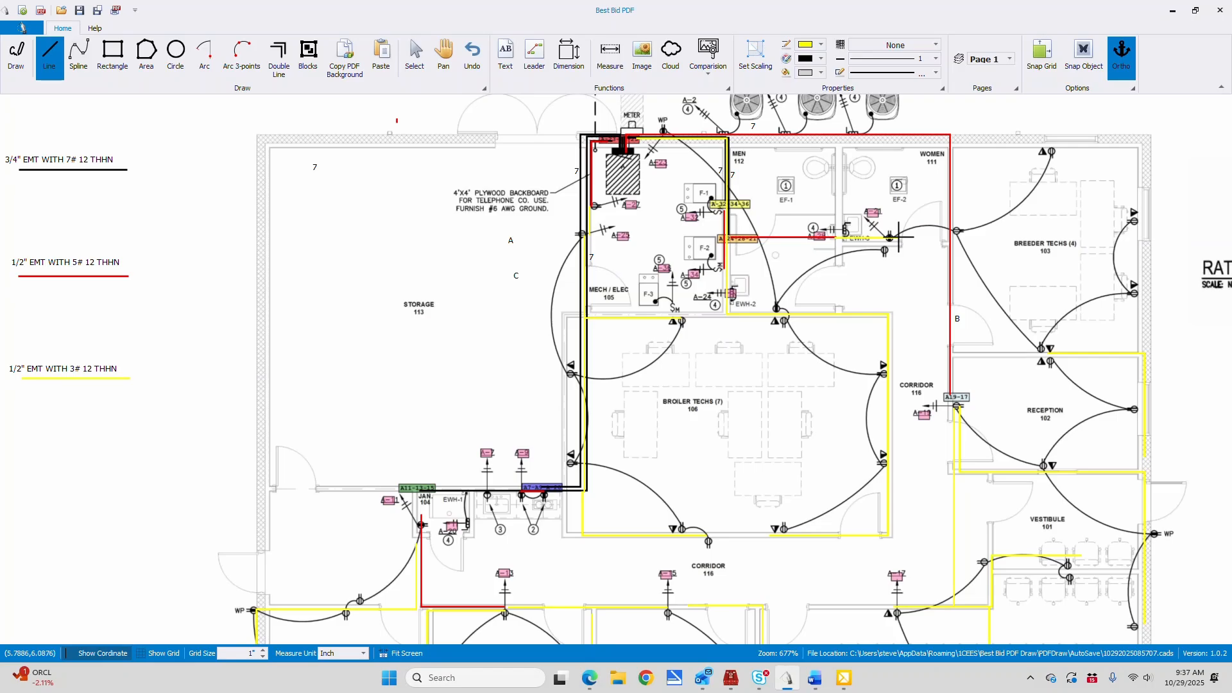
left_click(890, 238)
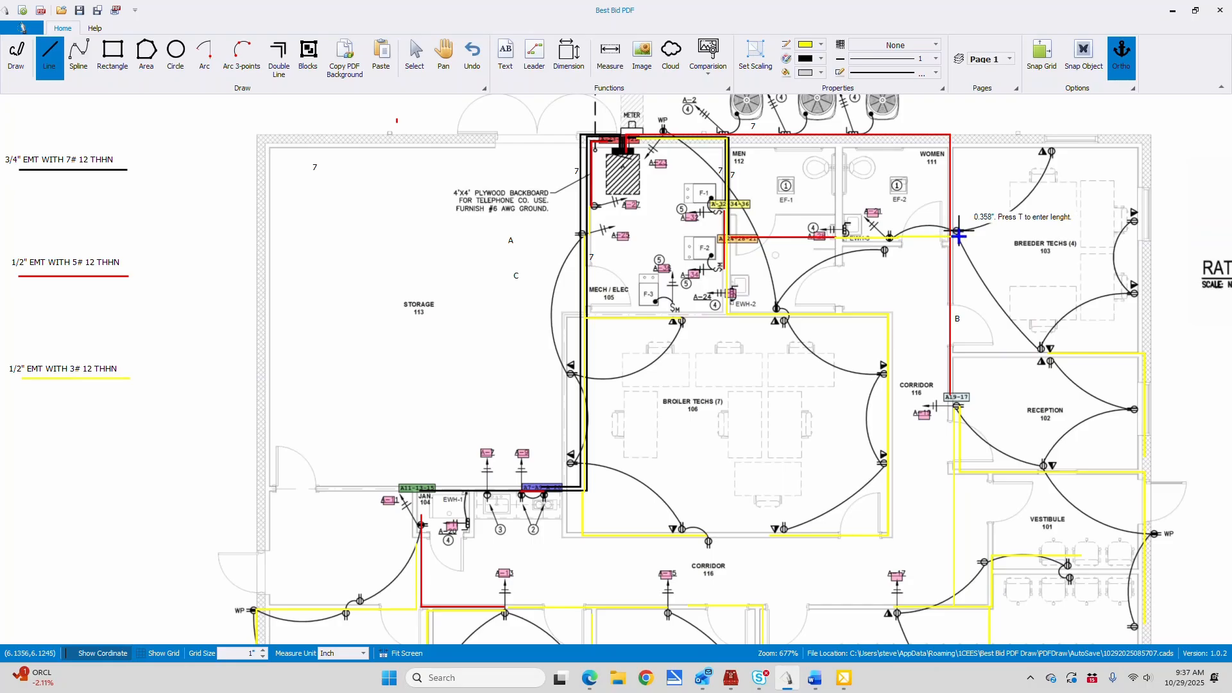
left_click(959, 236)
left_click(959, 143)
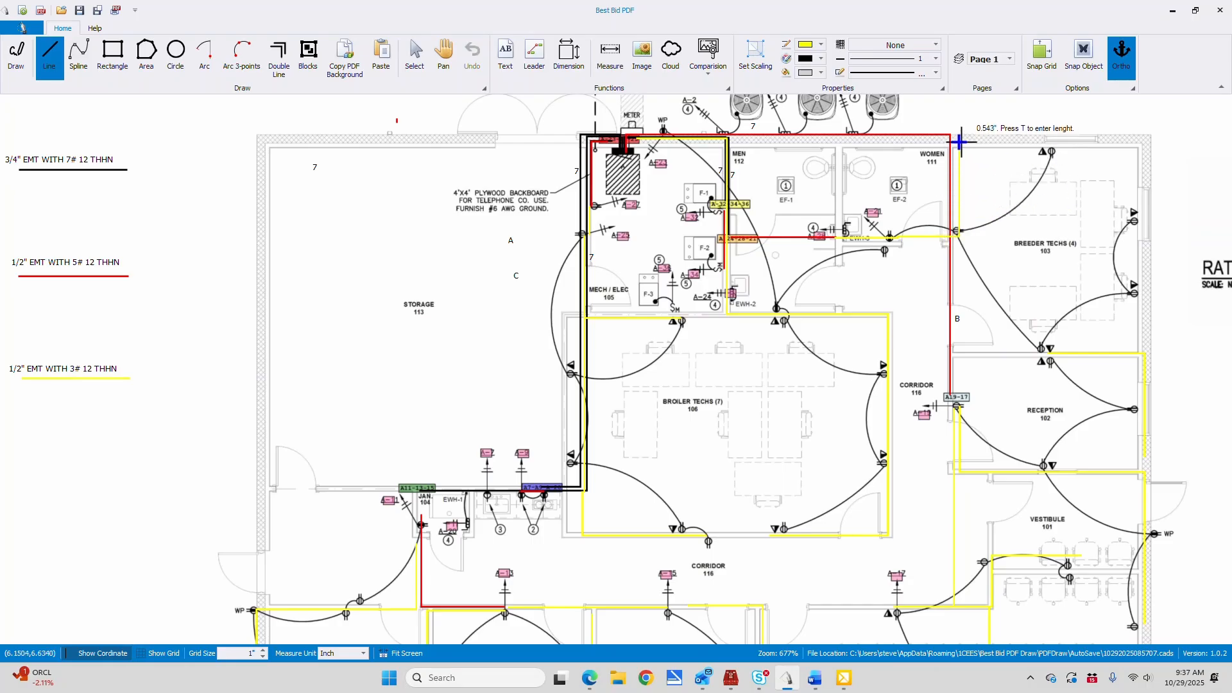
double_click(1060, 141)
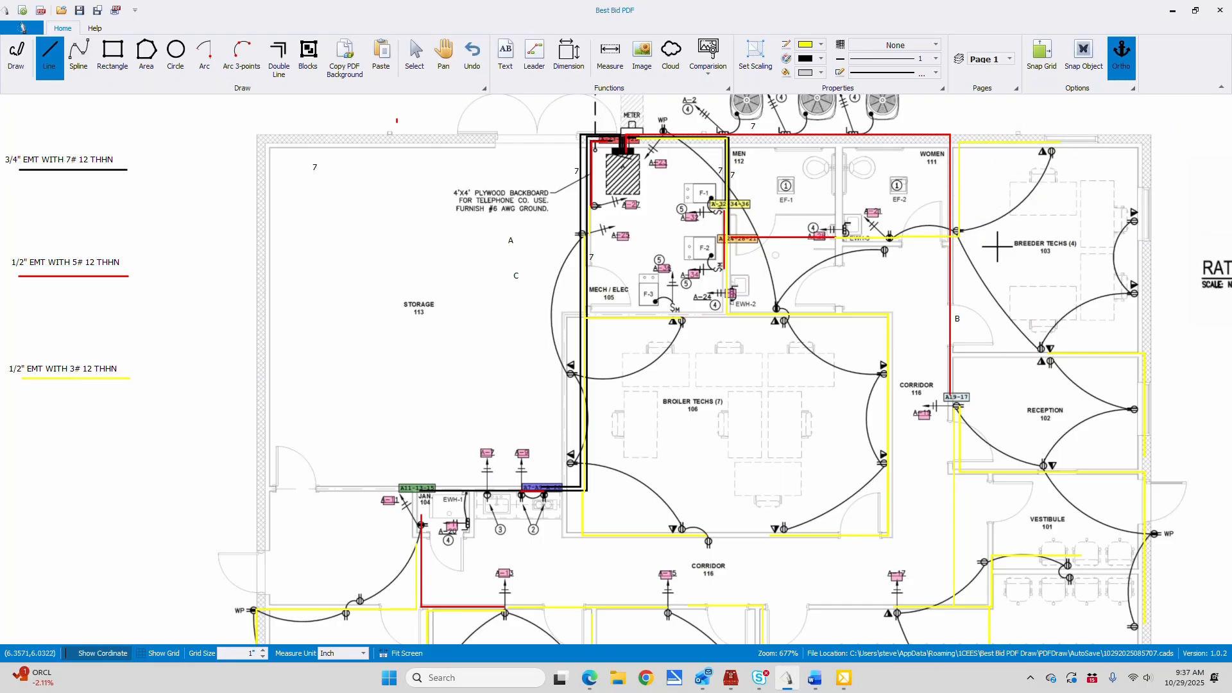
Draw a yellow run down Breeder Techs 103's west wall, along its south wall, and up the east wall to the upper receptacle
left_click(956, 232)
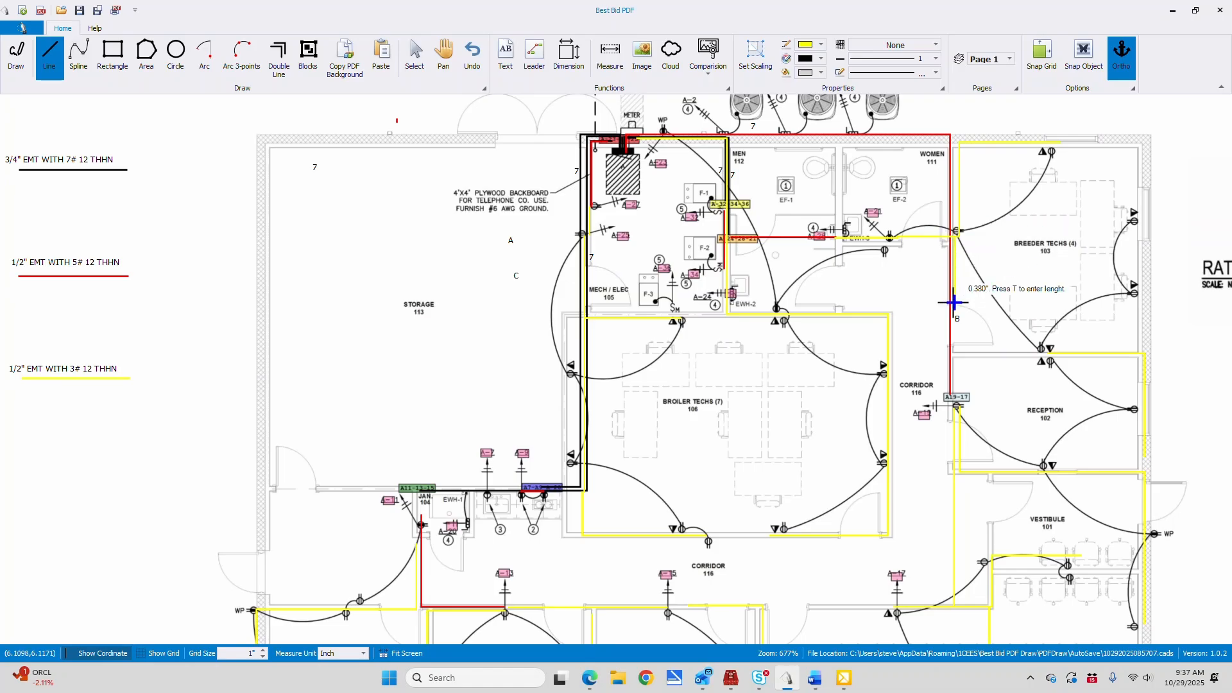
left_click(956, 352)
left_click(1141, 352)
right_click(1136, 209)
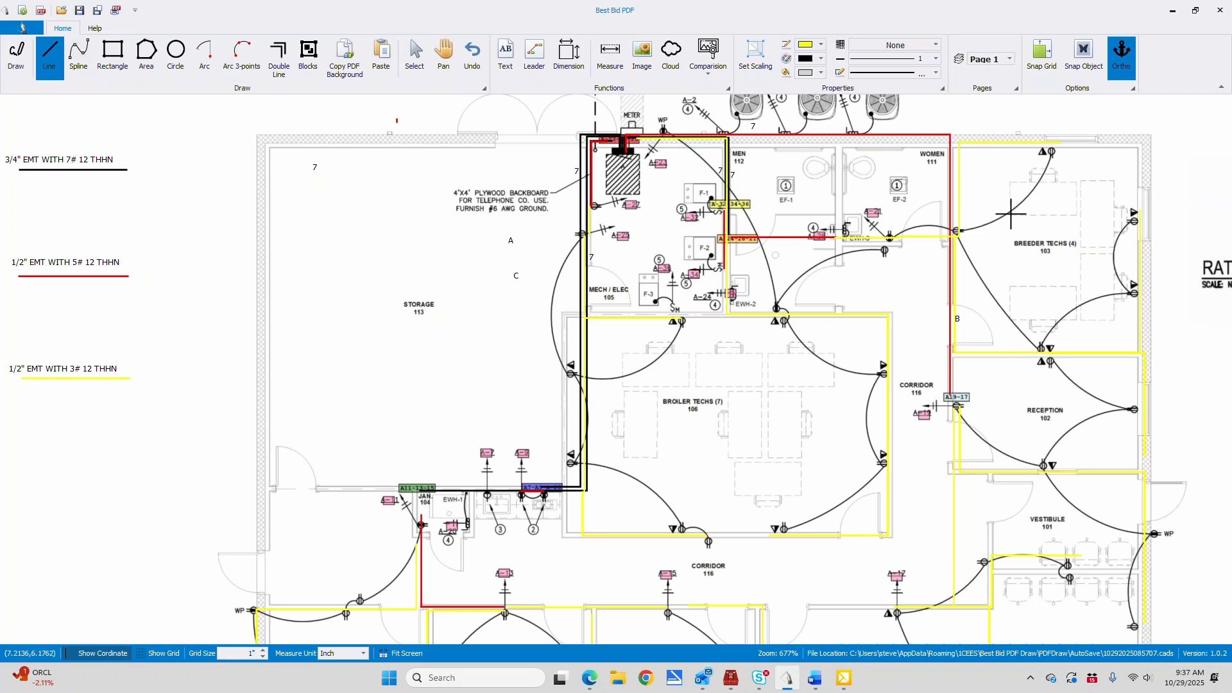
scroll(658, 229, "down", 3)
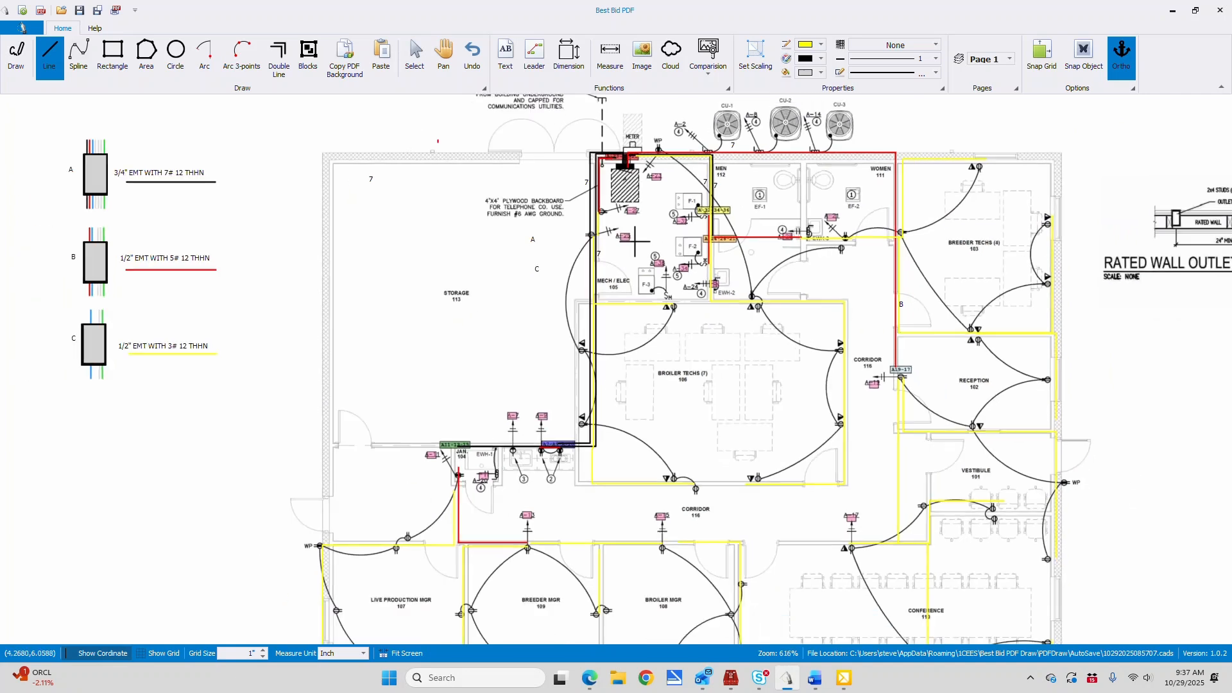
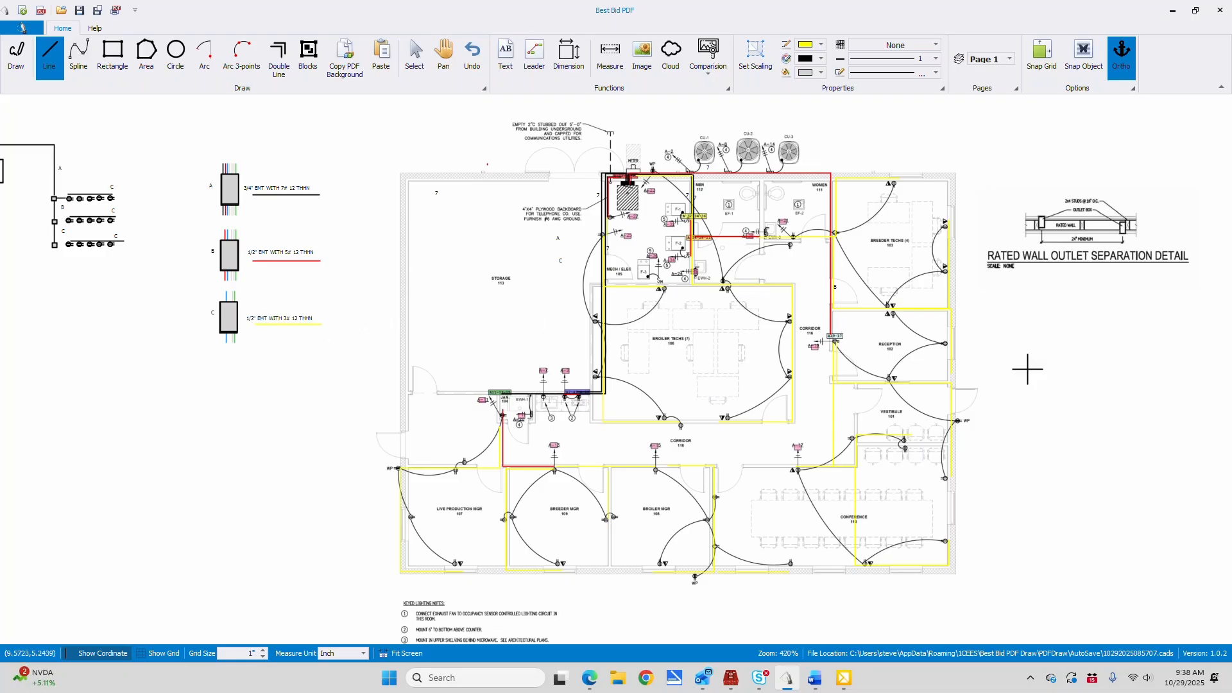
scroll(1028, 385, "up", 4)
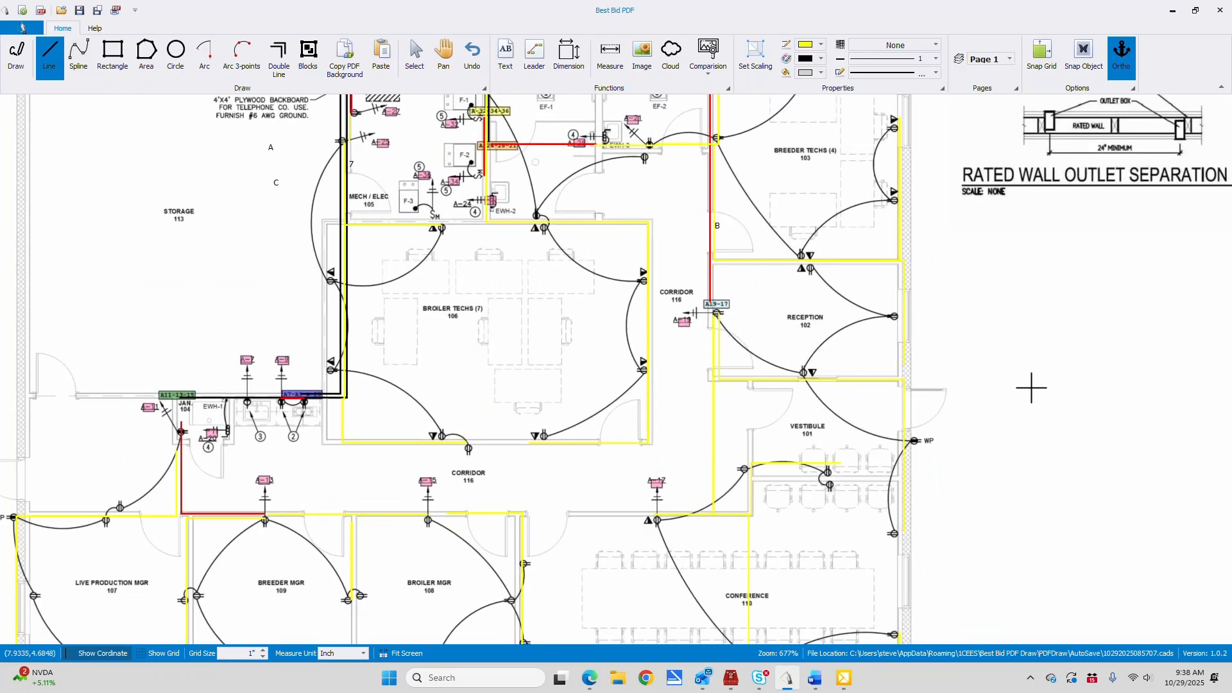
scroll(1032, 388, "up", 1)
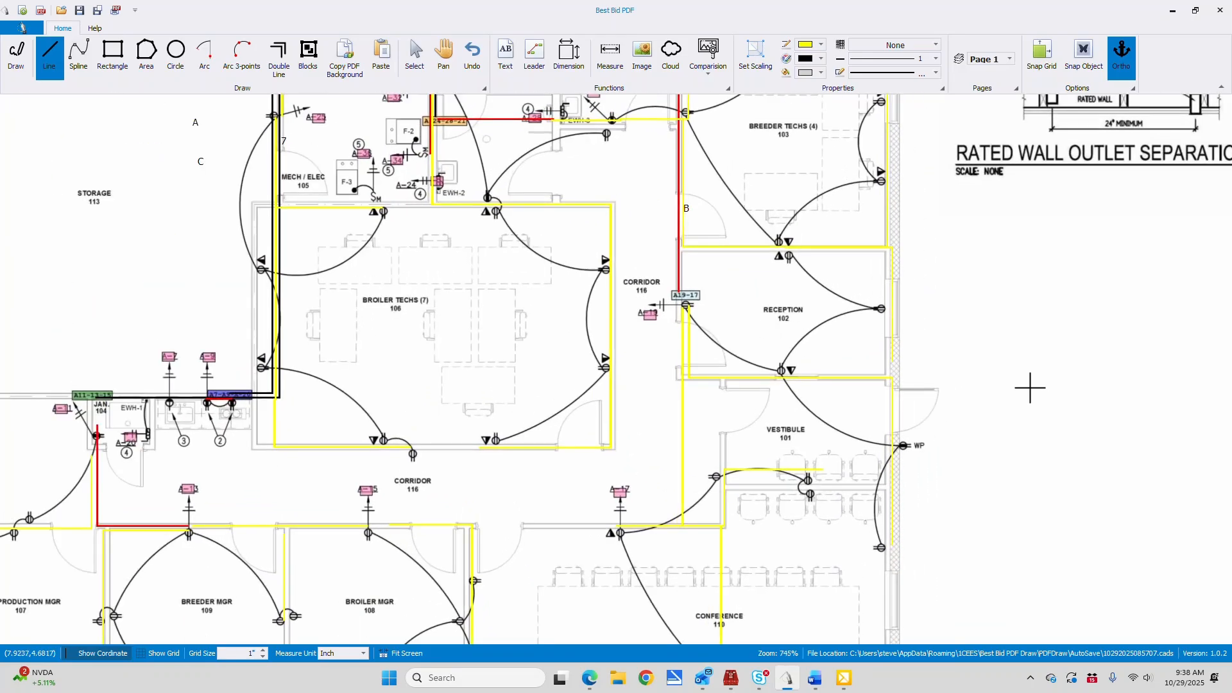
scroll(1030, 387, "down", 5)
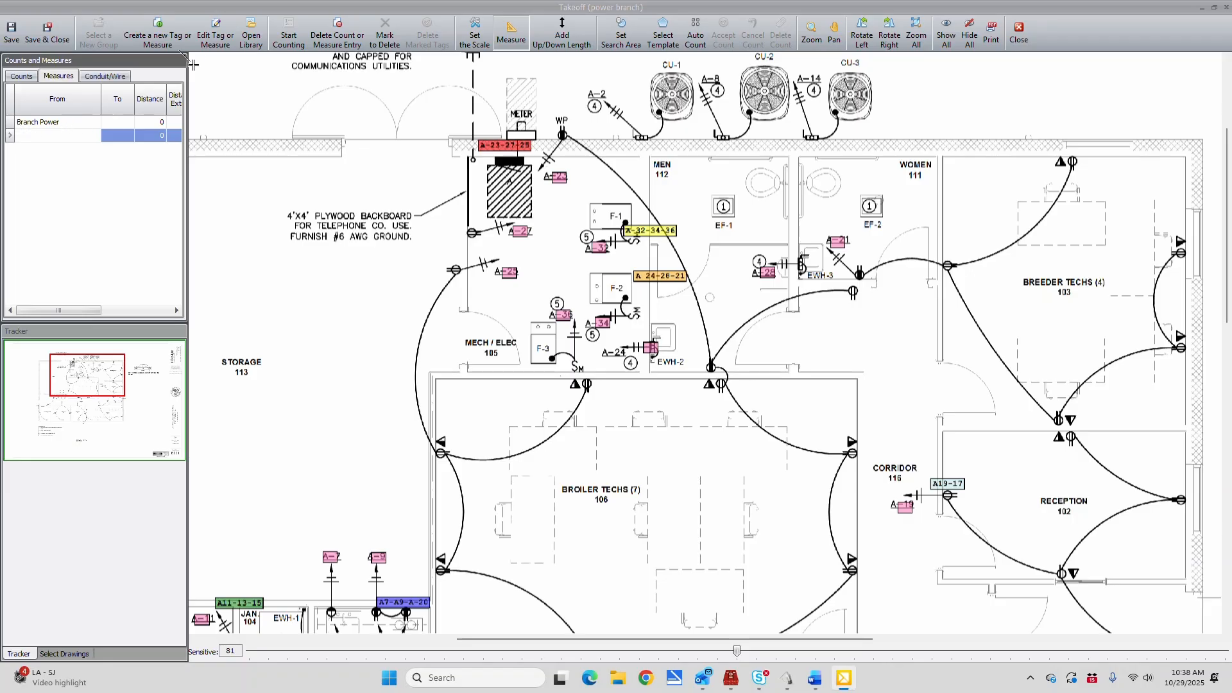
Add the library tags 1/2" EMT With 3# 12THHN, 1/2" EMT With 5# 12THHN and 3/4" EMT With 7# 12THHN to the measures
left_click(249, 31)
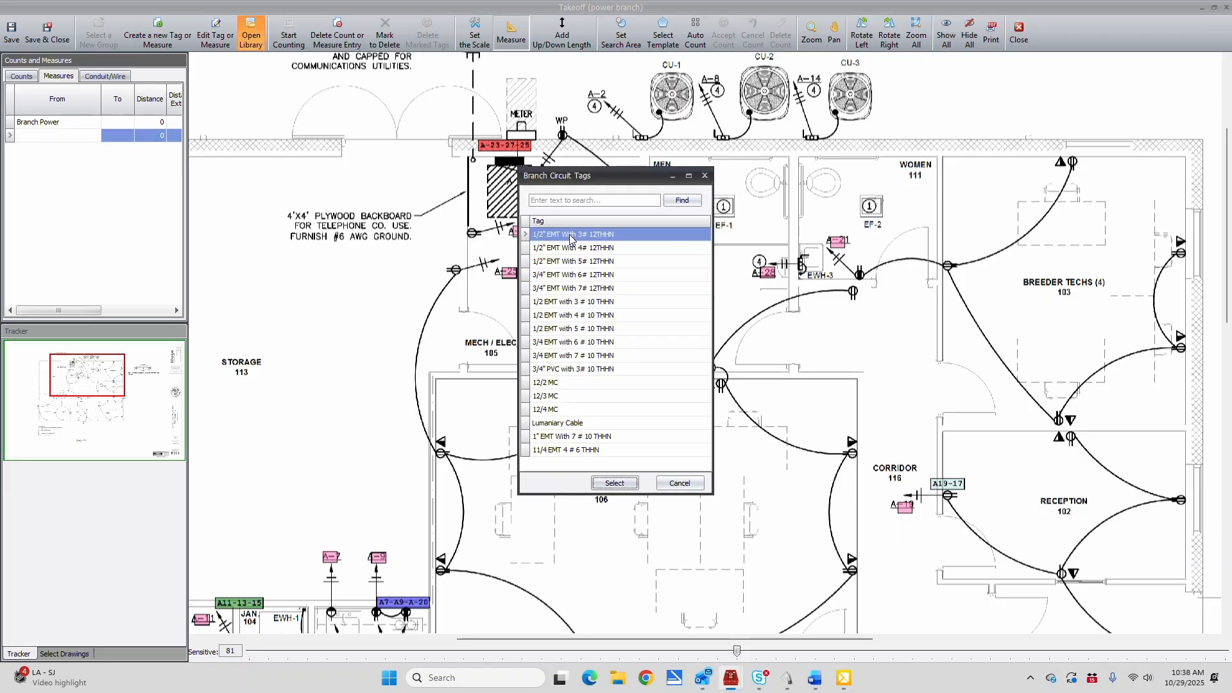
left_click(614, 483)
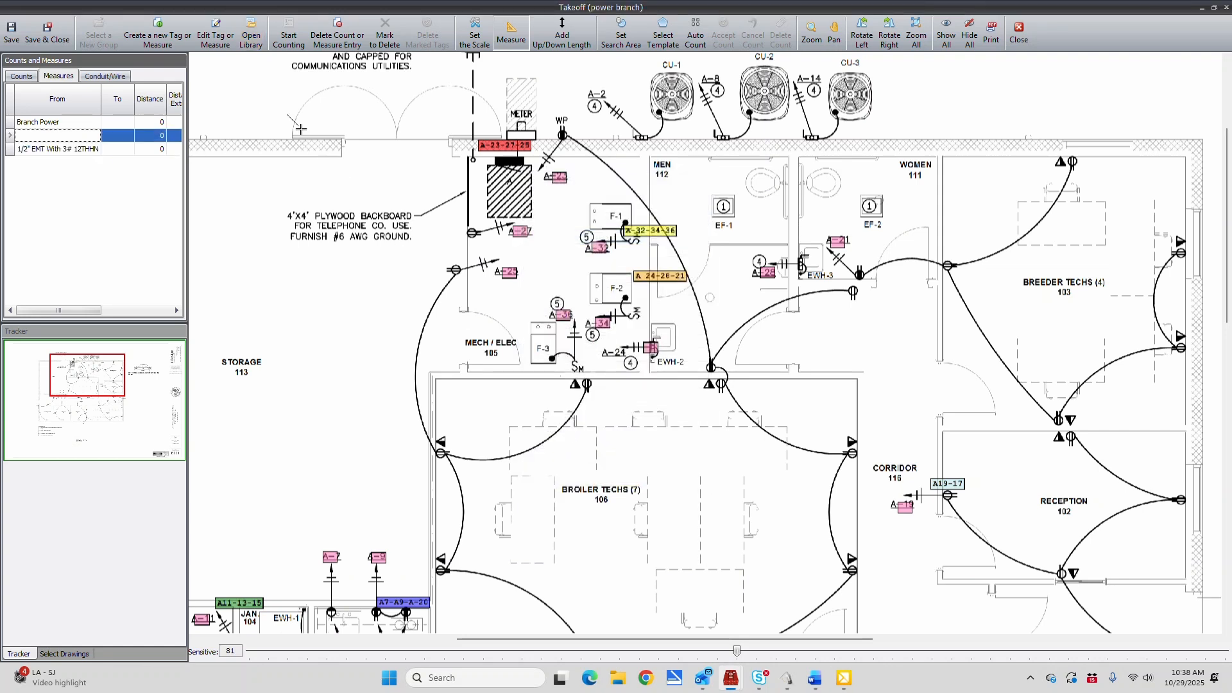
left_click(251, 28)
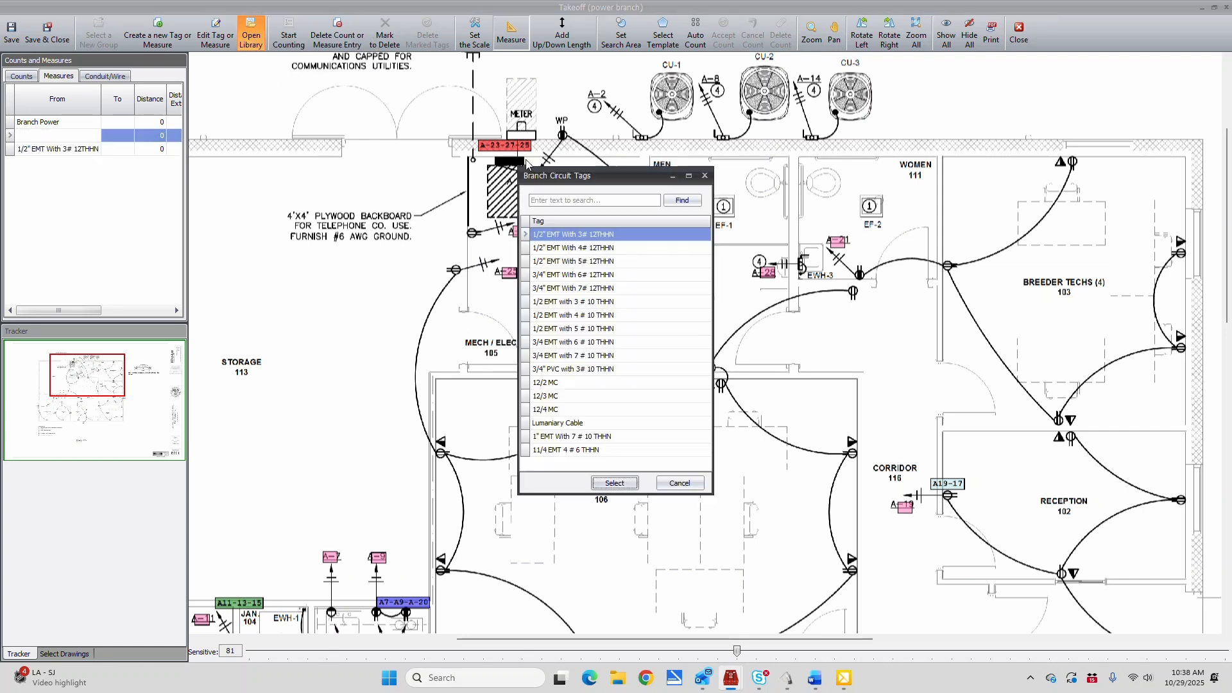
left_click(563, 261)
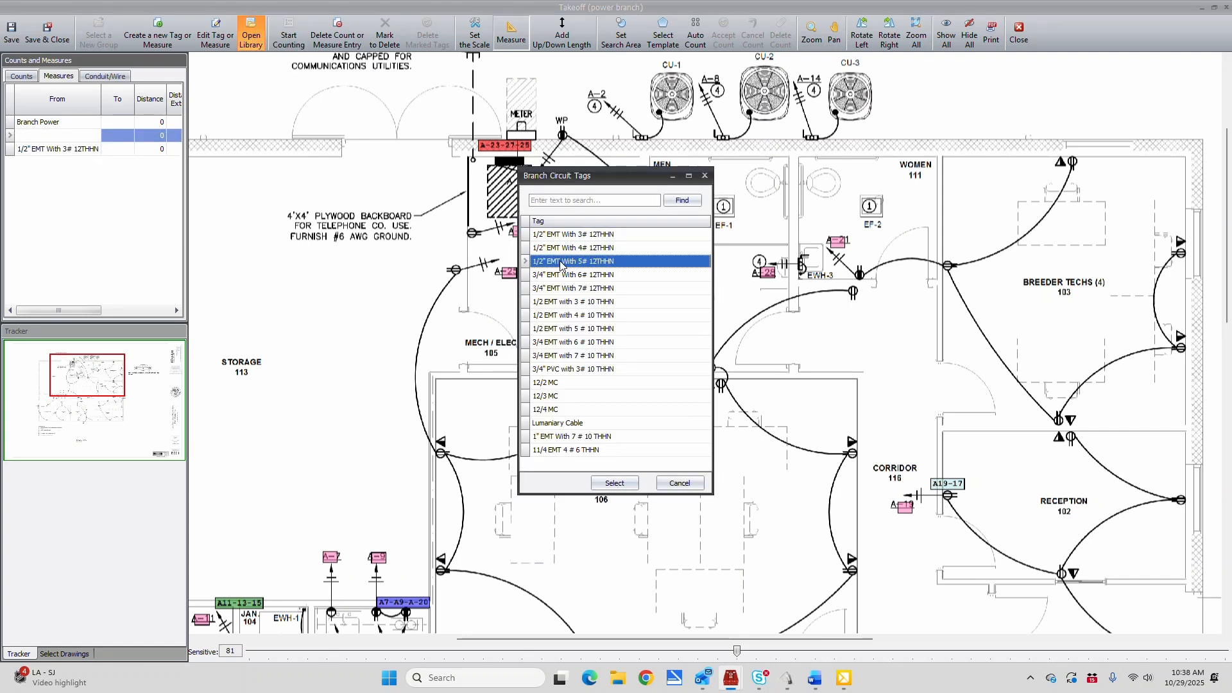
left_click(615, 482)
left_click(251, 28)
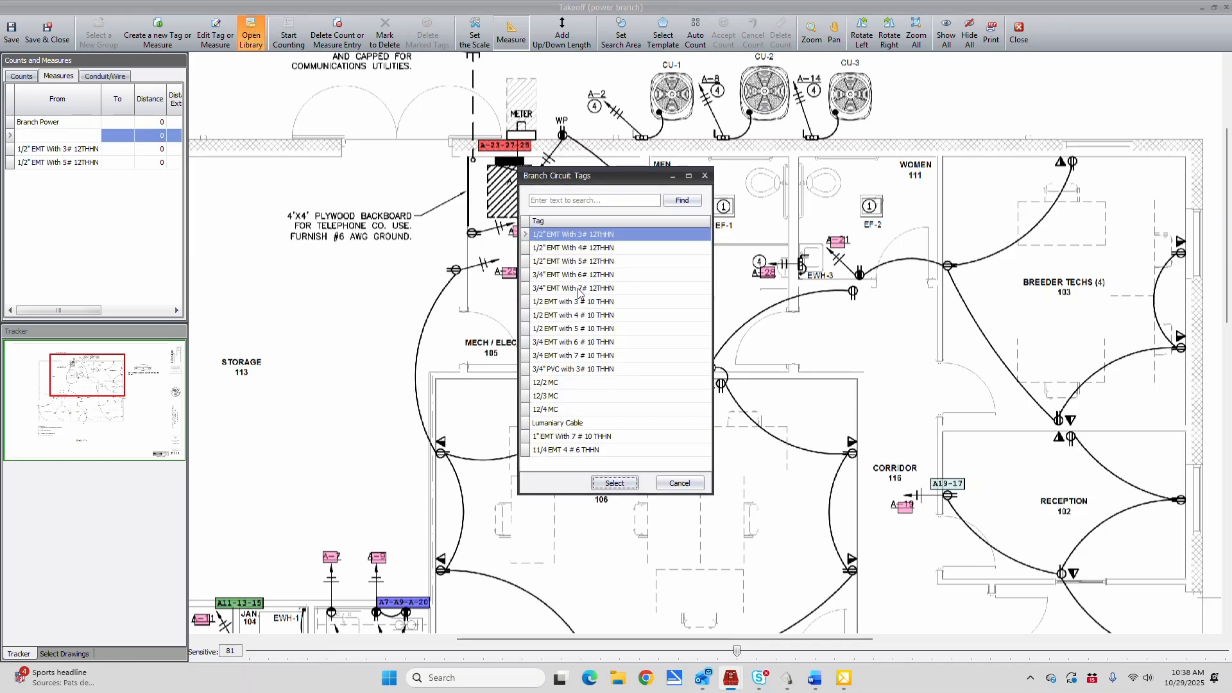
left_click(580, 290)
left_click(614, 482)
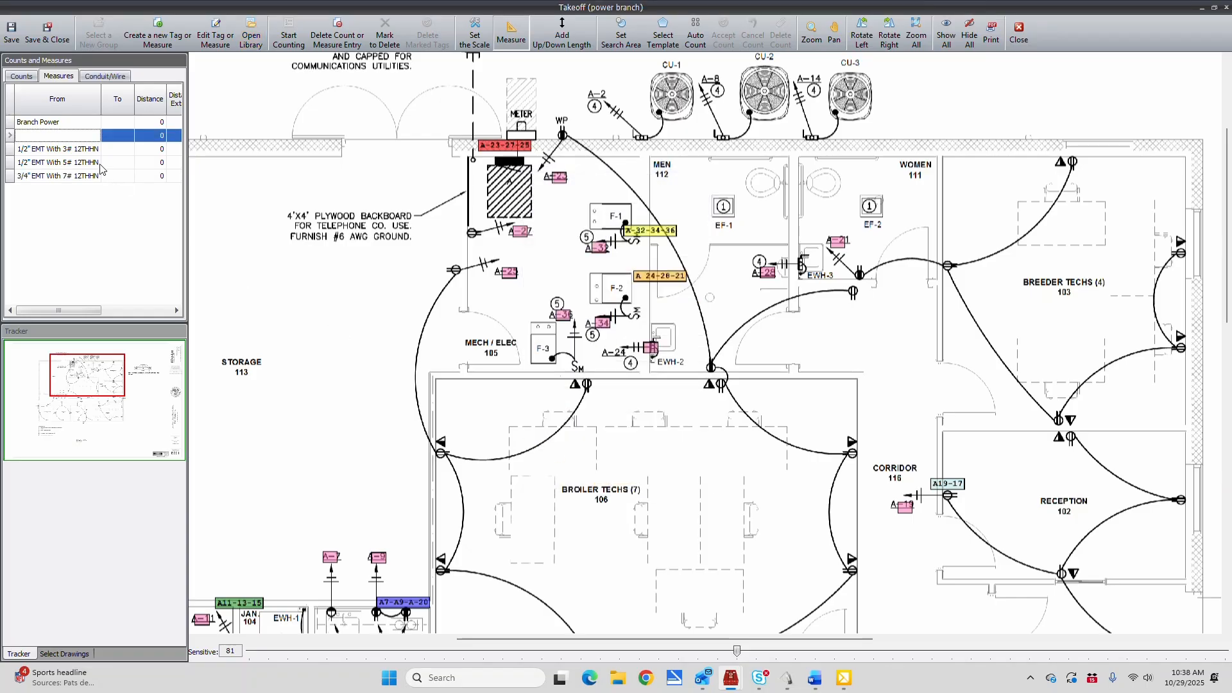
Measure the short run between panel A and the A-23-27-25 home run as 3/4" EMT With 7# 12THHN
left_click(66, 177)
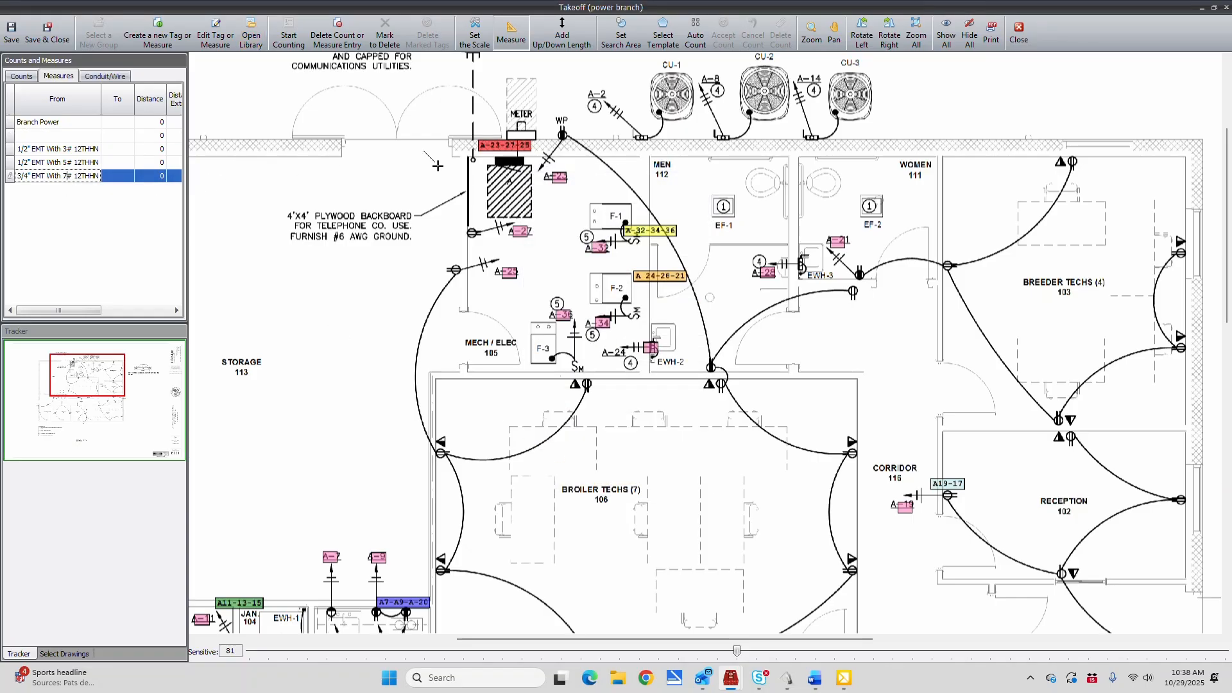
left_click(508, 28)
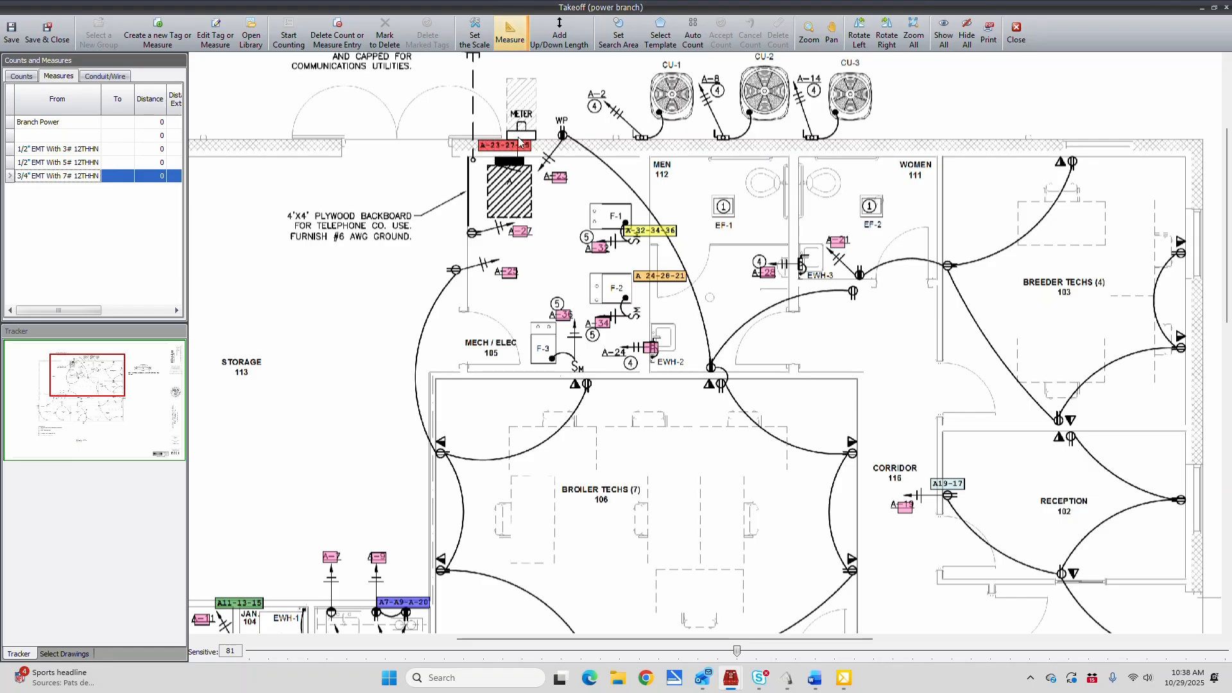
left_click(507, 32)
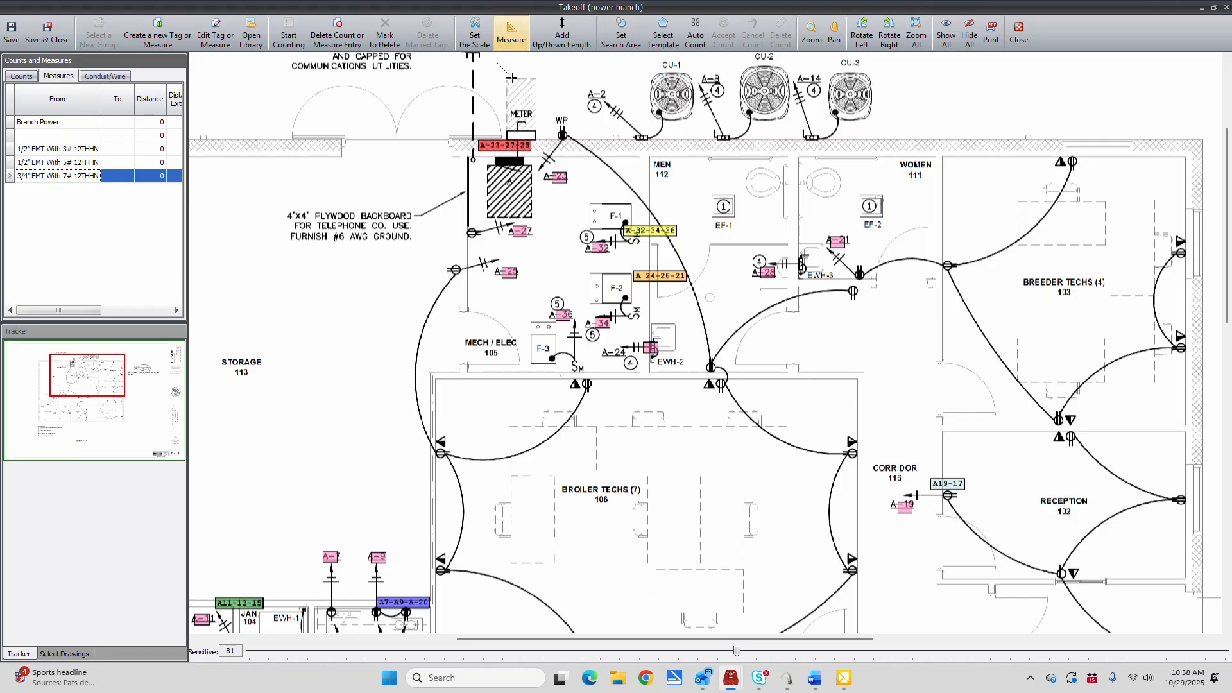
left_click(507, 164)
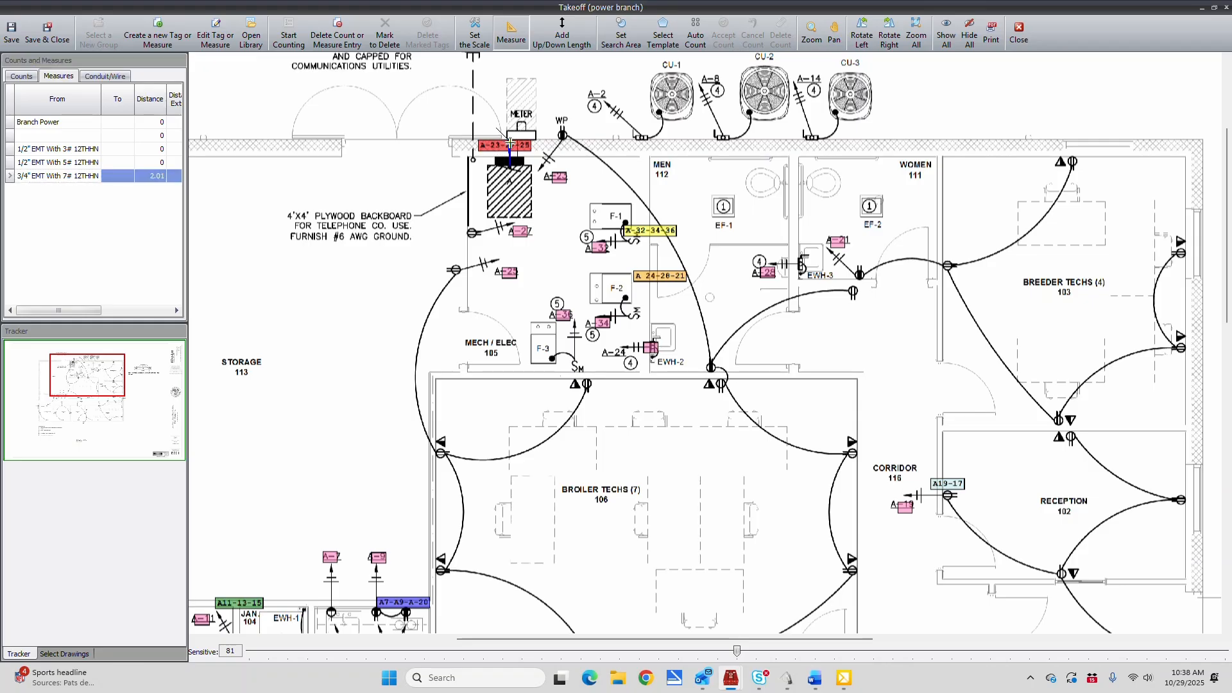
Measure the A7-A9-A-30 home run up Storage 113's east wall and east along the exterior wall to panel A
left_click(398, 603)
left_click(430, 603)
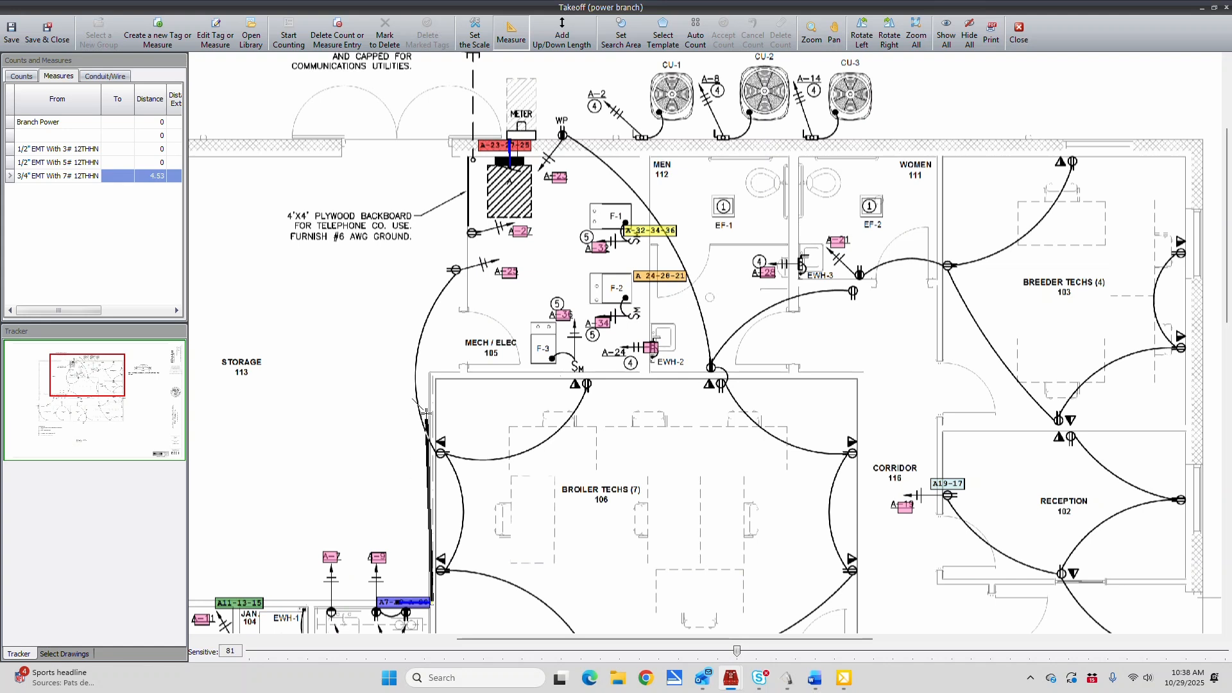
left_click(435, 138)
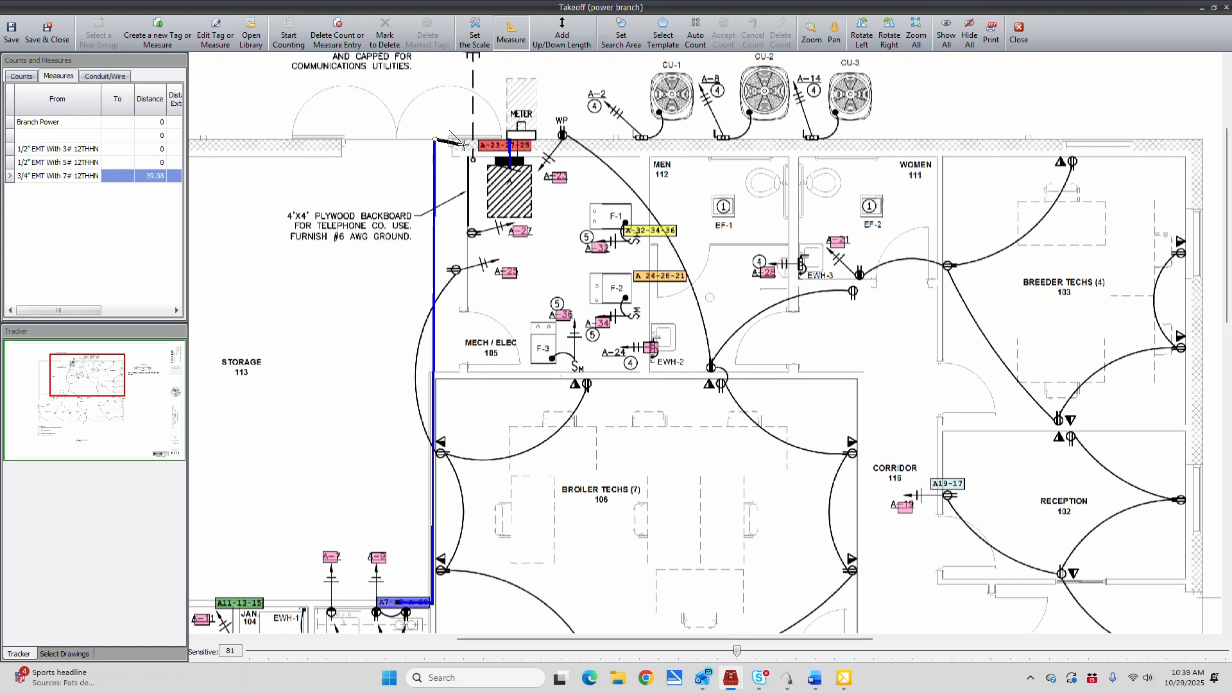
left_click(509, 138)
Measure the A-32-34-36 and A 24-28-21 home runs up Mech/Elec 105's east wall and west along the exterior wall to panel A
left_click(649, 226)
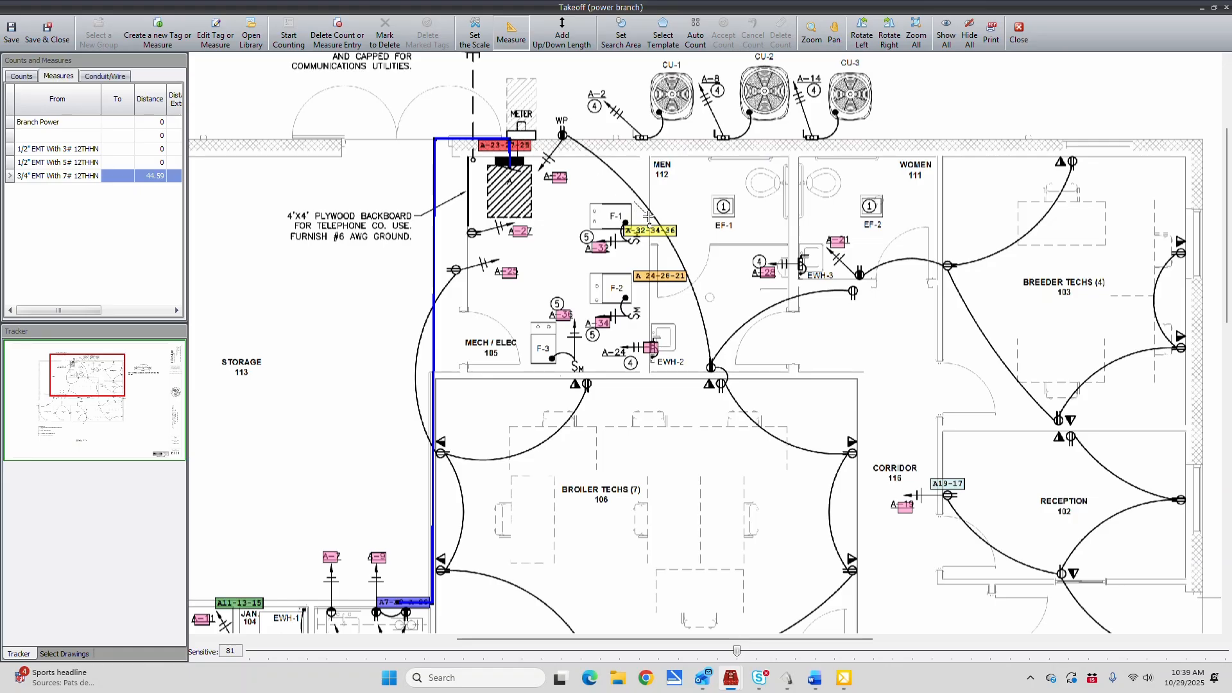
left_click(648, 146)
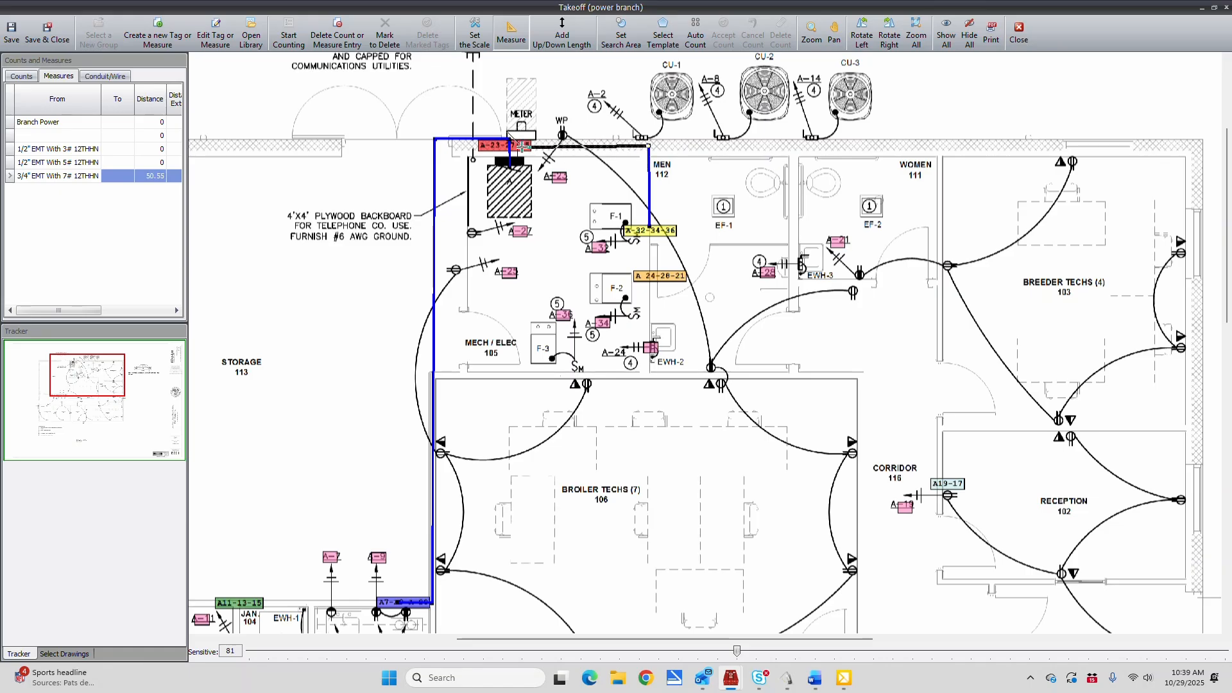
double_click(523, 146)
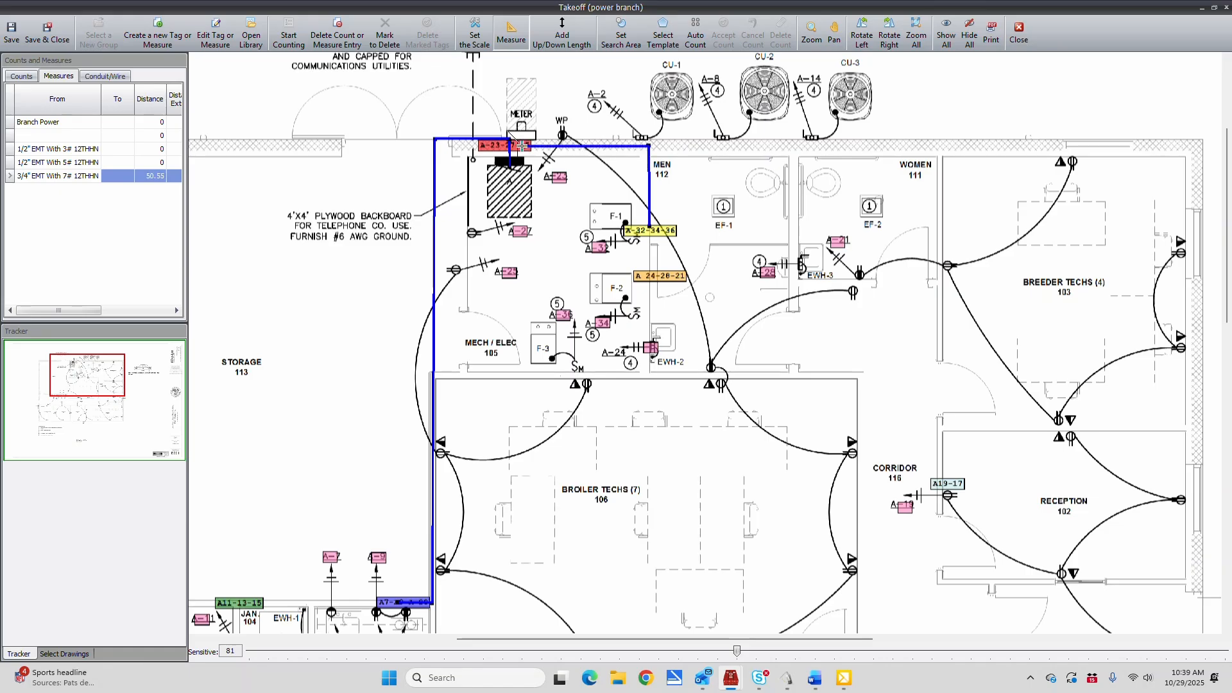
left_click(655, 266)
left_click(651, 138)
left_click(515, 137)
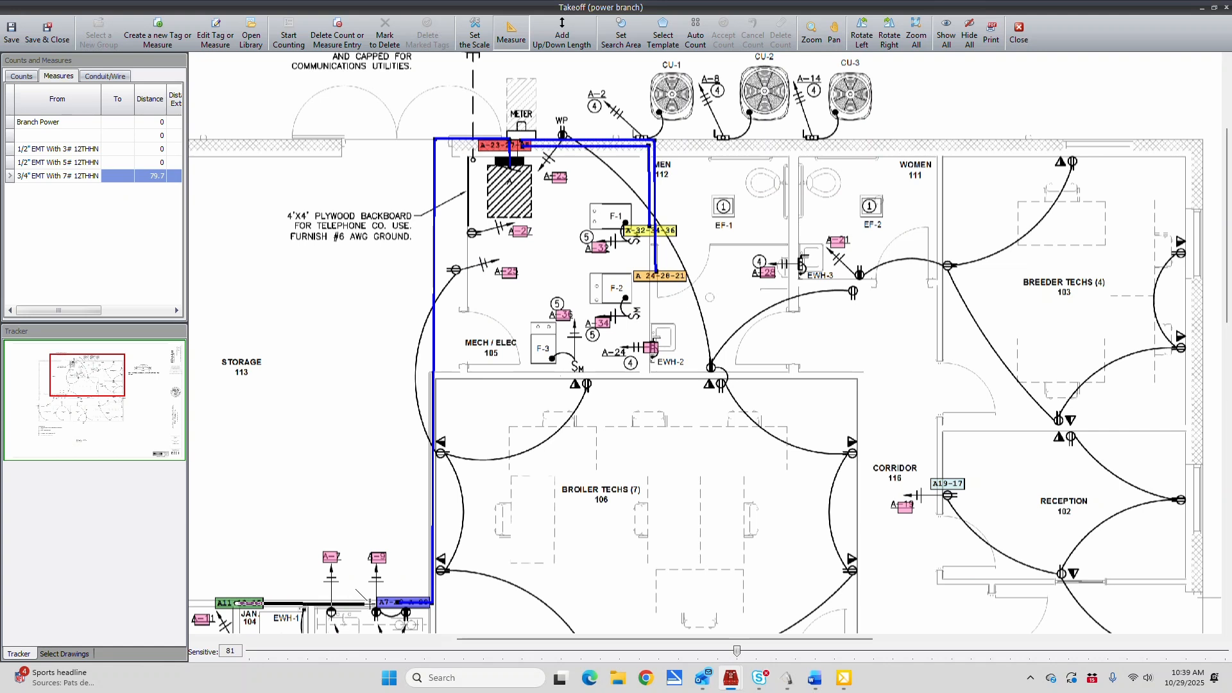
Measure the A11-13-15 home run east from Jan. 104, up Storage 113's east wall and along the exterior wall to panel A
left_click(429, 602)
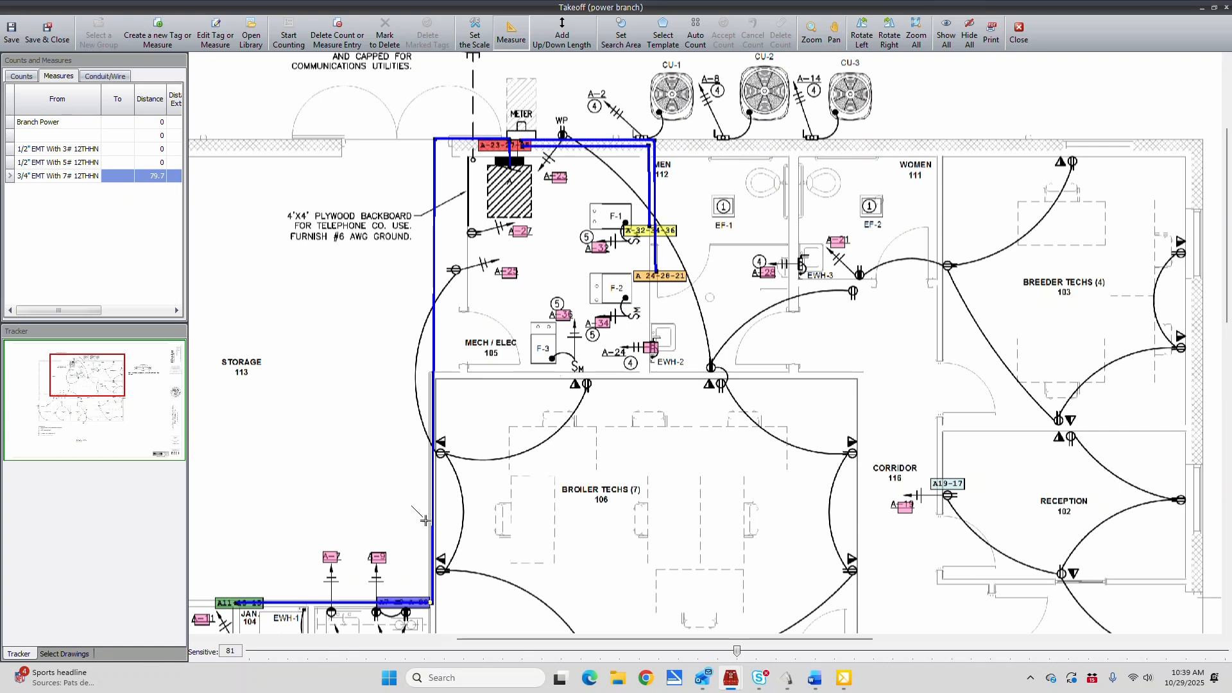
left_click(433, 138)
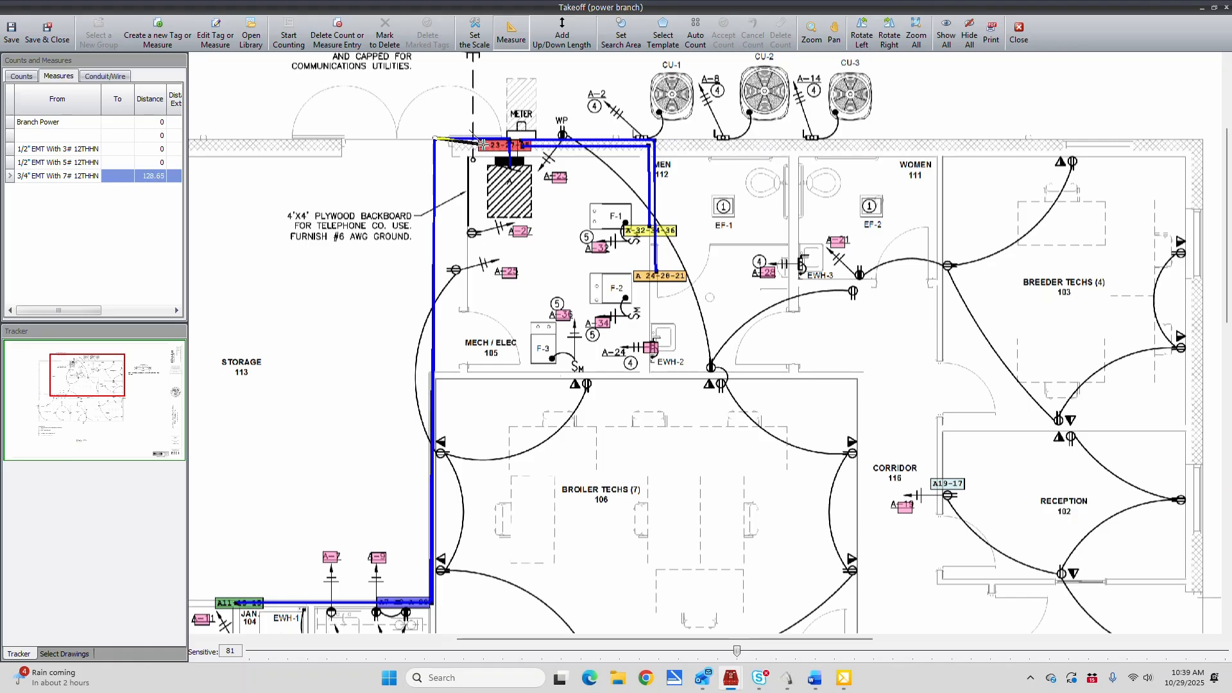
left_click(507, 139)
Measure the A19-17 home run as 1/2" EMT With 5# 12THHN up the corridor wall, west along the exterior wall and down to panel A
left_click(54, 162)
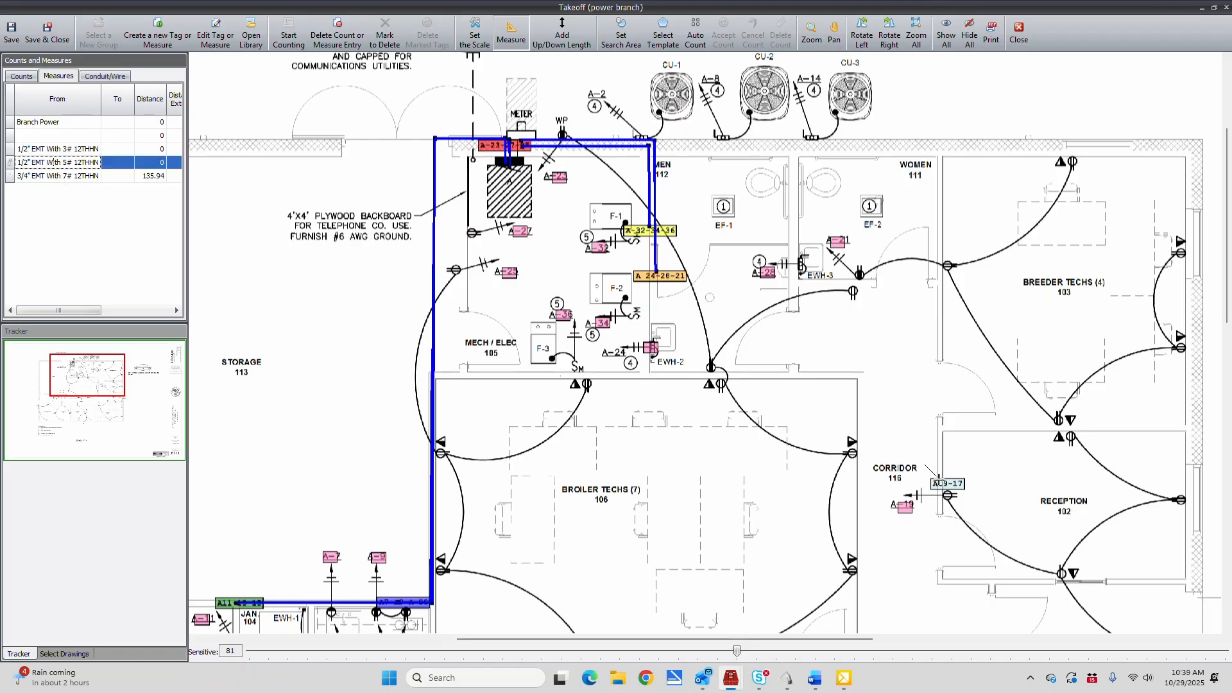
left_click(938, 478)
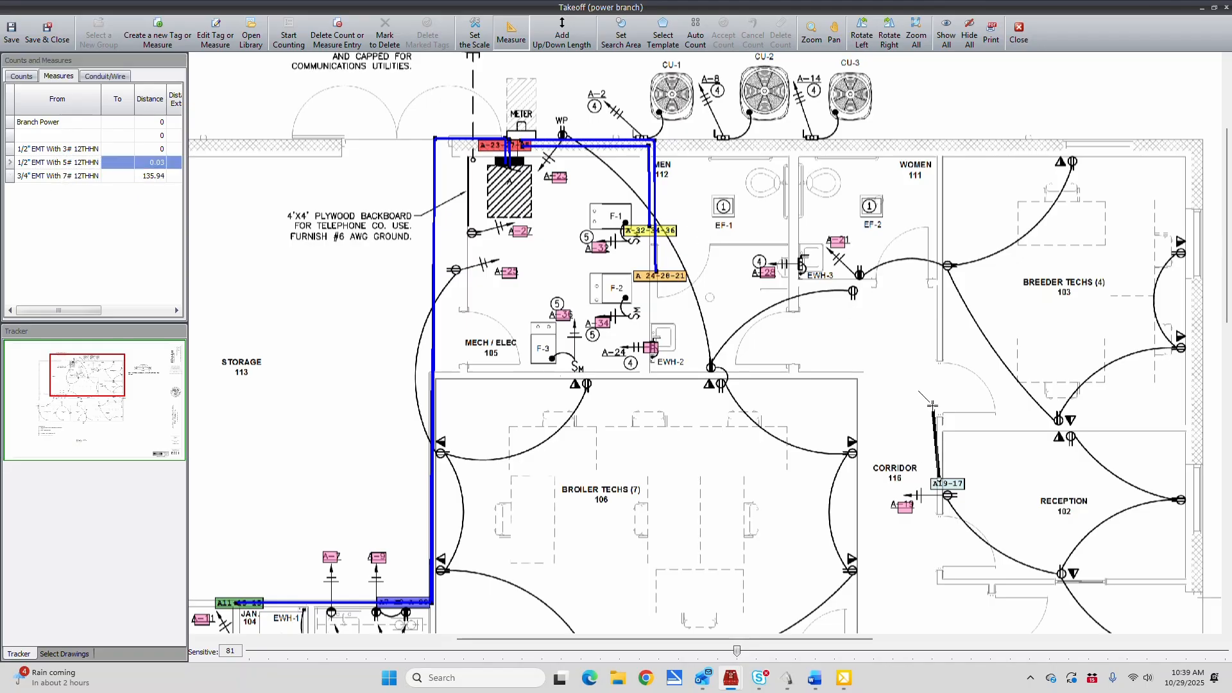
left_click(939, 138)
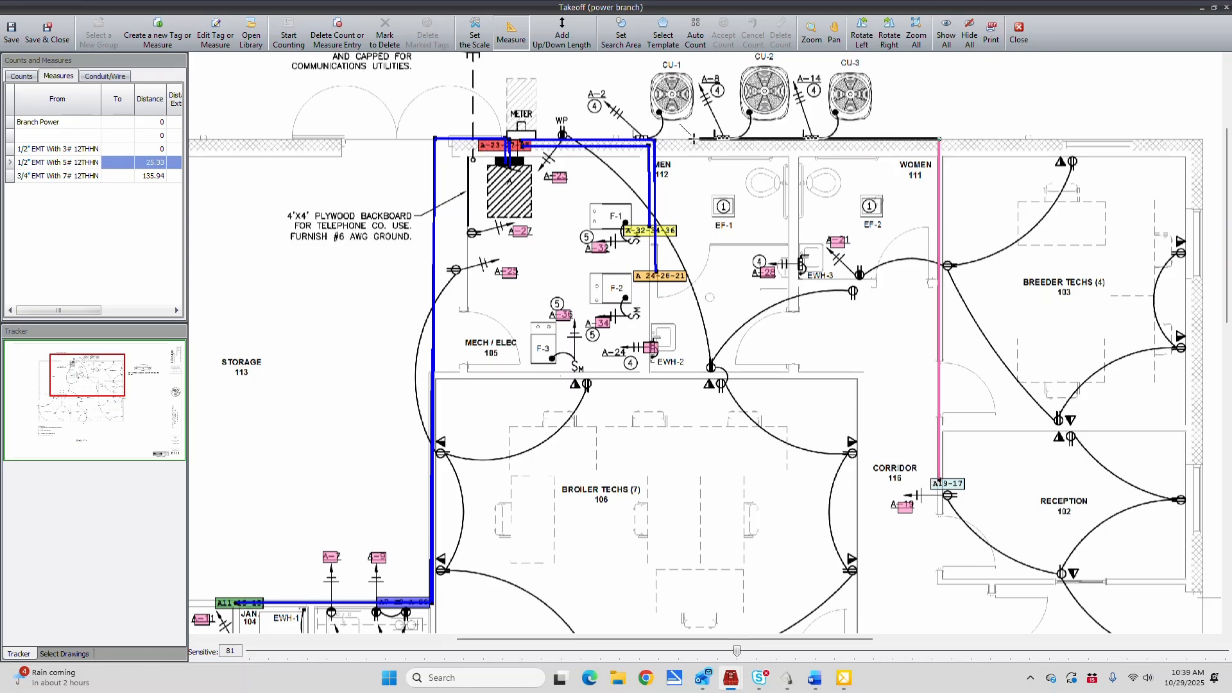
left_click(516, 138)
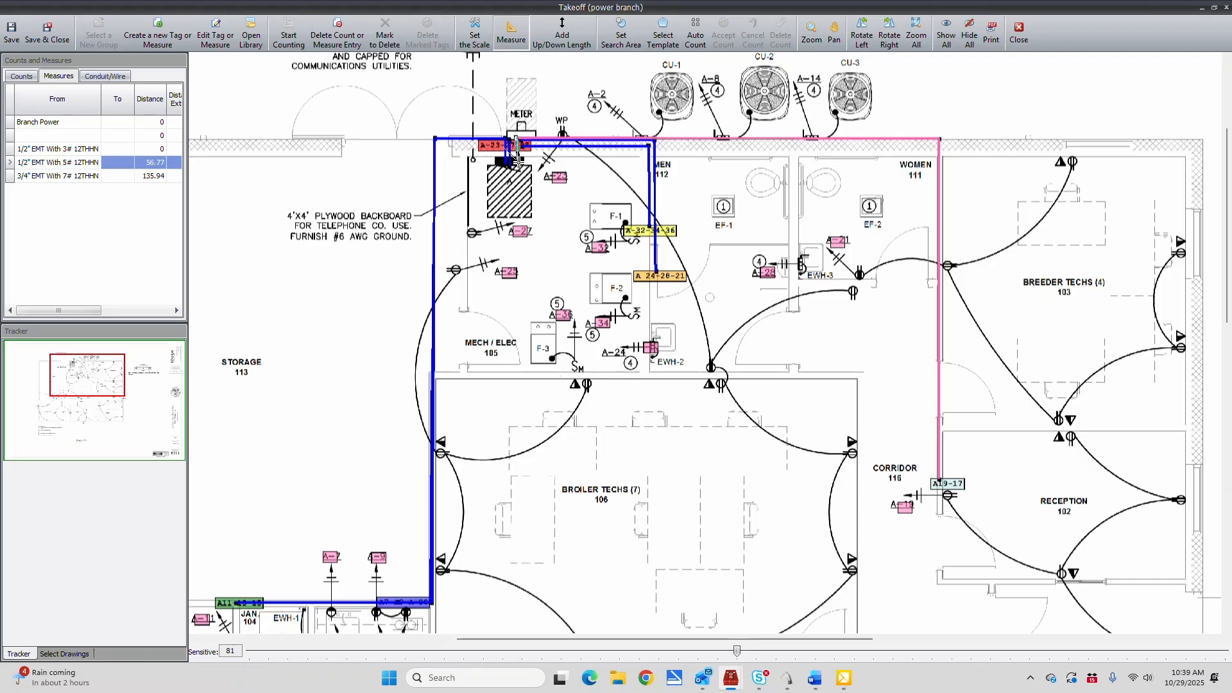
left_click(516, 165)
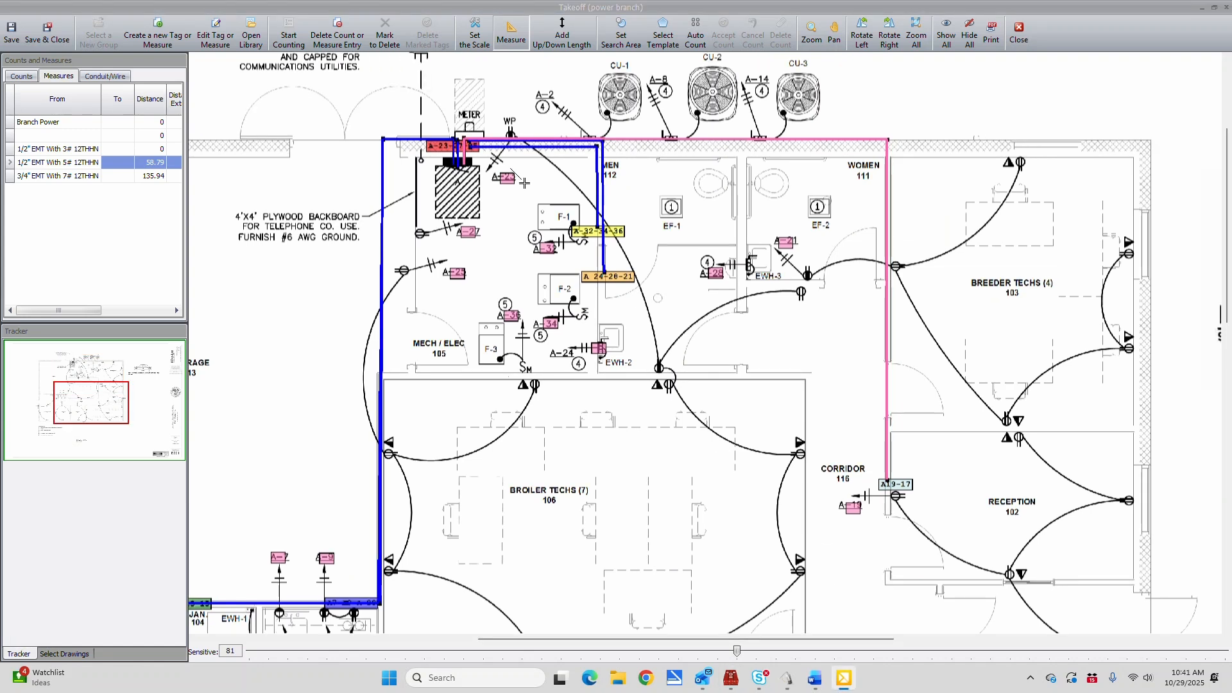
Measure a 1/2" EMT With 5# 12THHN run from the A-23-27-25 home run west and down the wall to the A-27 receptacle
left_click(88, 166)
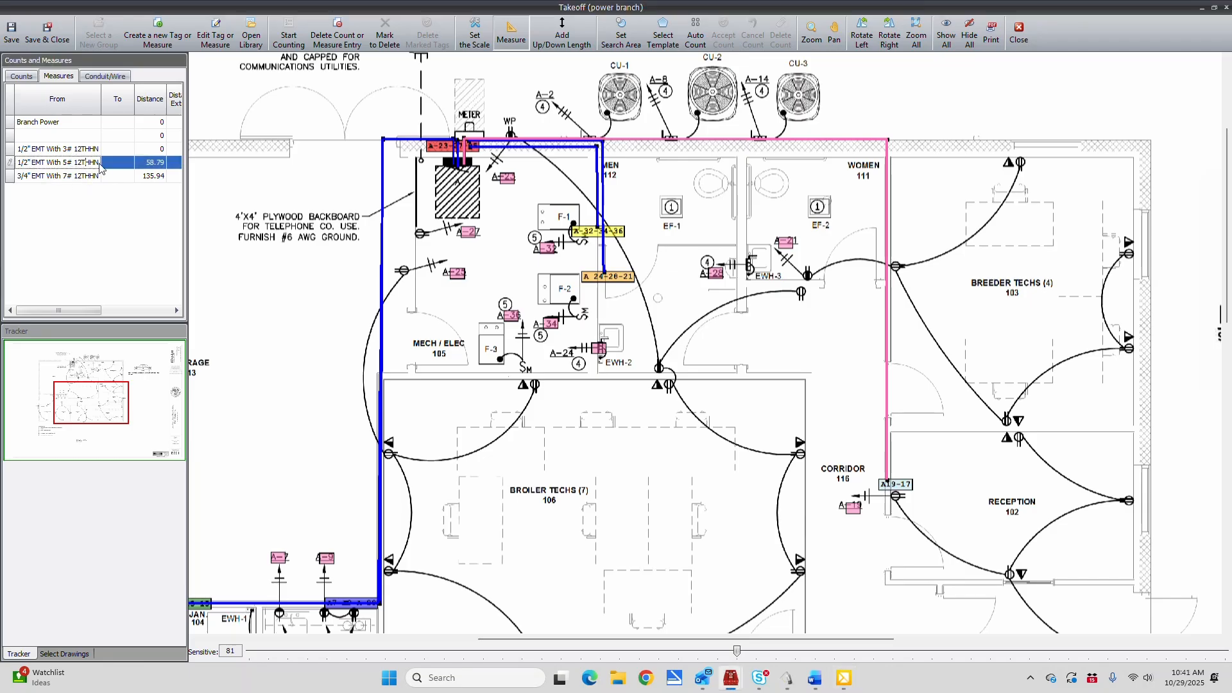
left_click(442, 146)
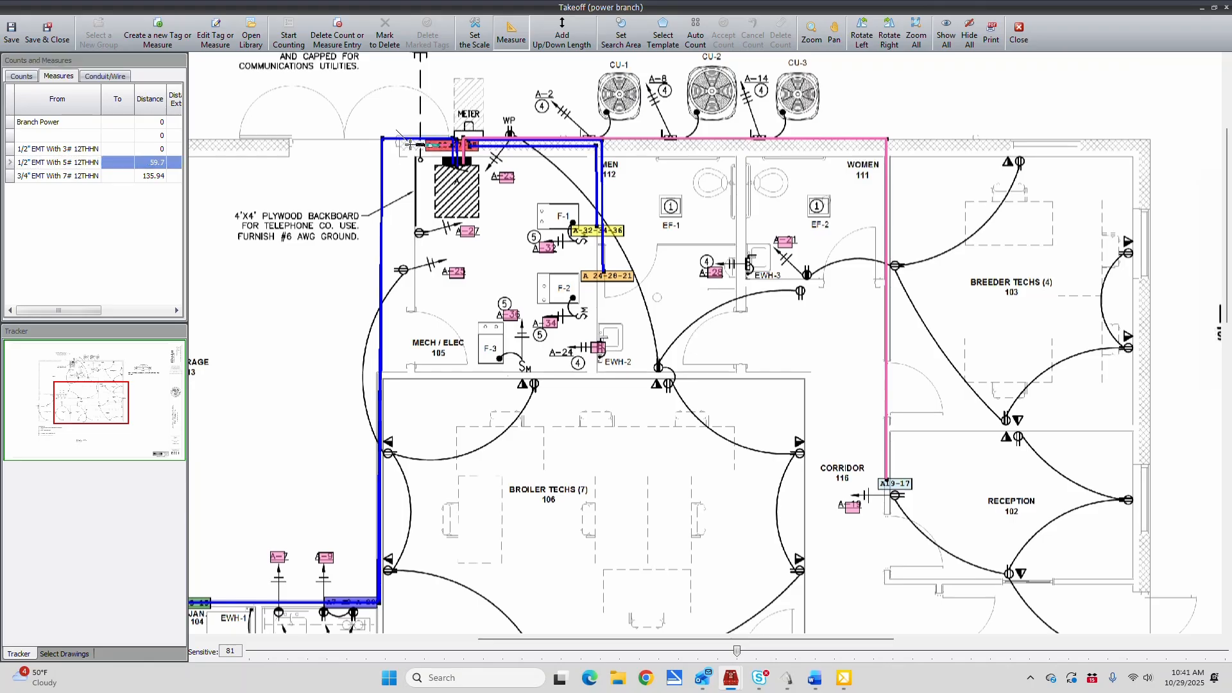
left_click(410, 145)
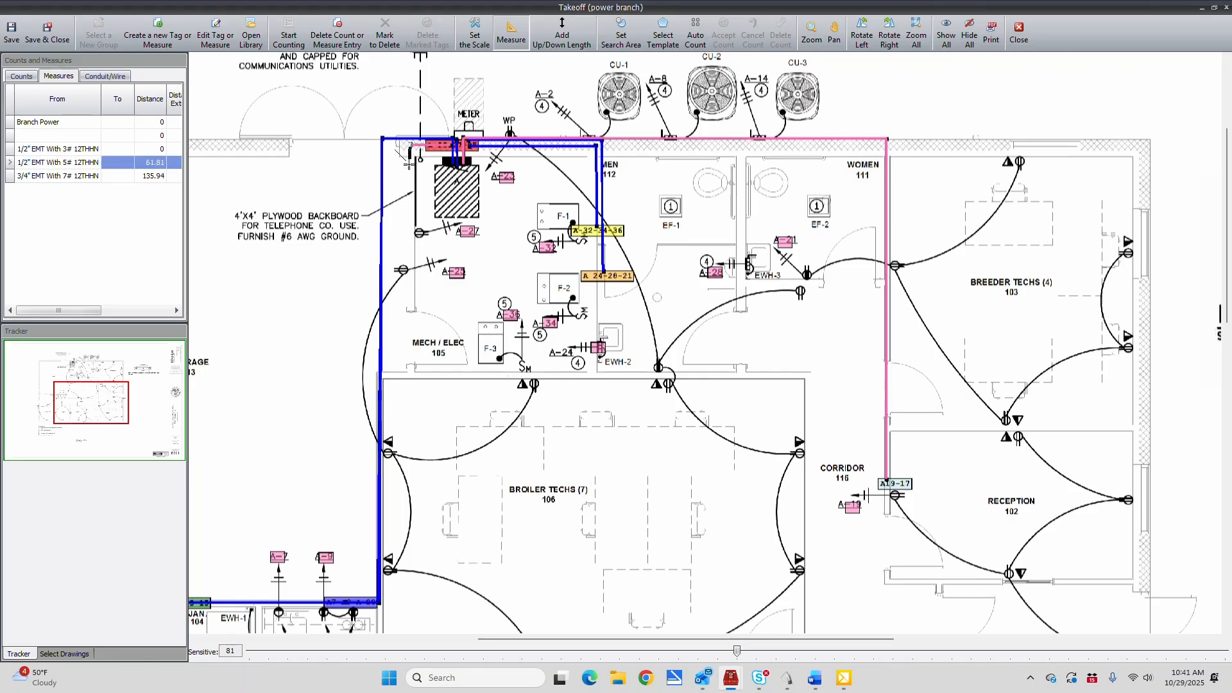
double_click(410, 233)
Measure 1/2" EMT With 5# 12THHN runs from A-32-34-36 down and west to A-34, and from A 24-28-21 east to A-28
left_click(595, 238)
left_click(596, 325)
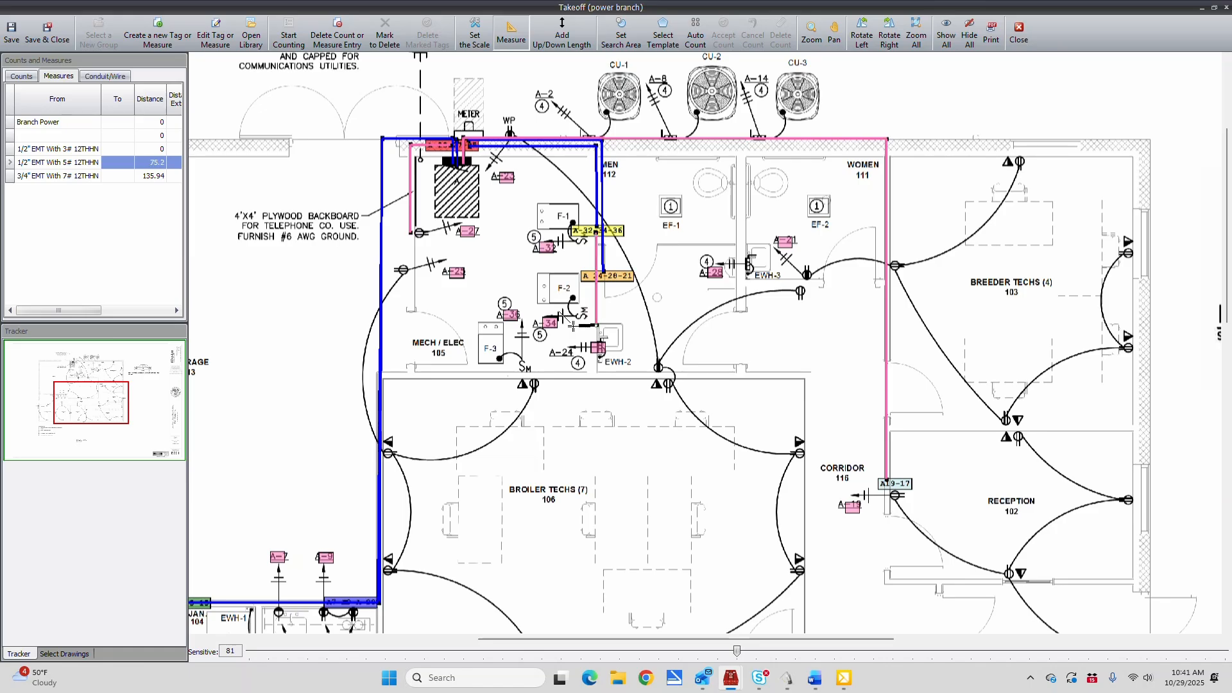
left_click(554, 324)
left_click(602, 269)
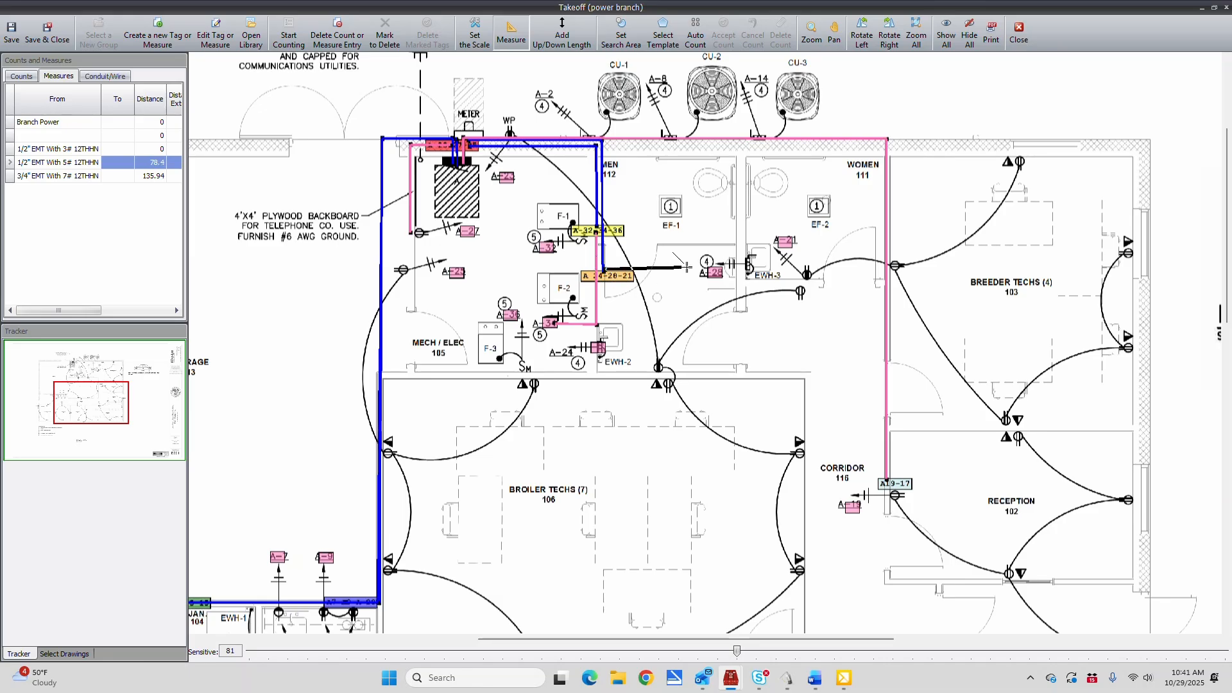
double_click(733, 269)
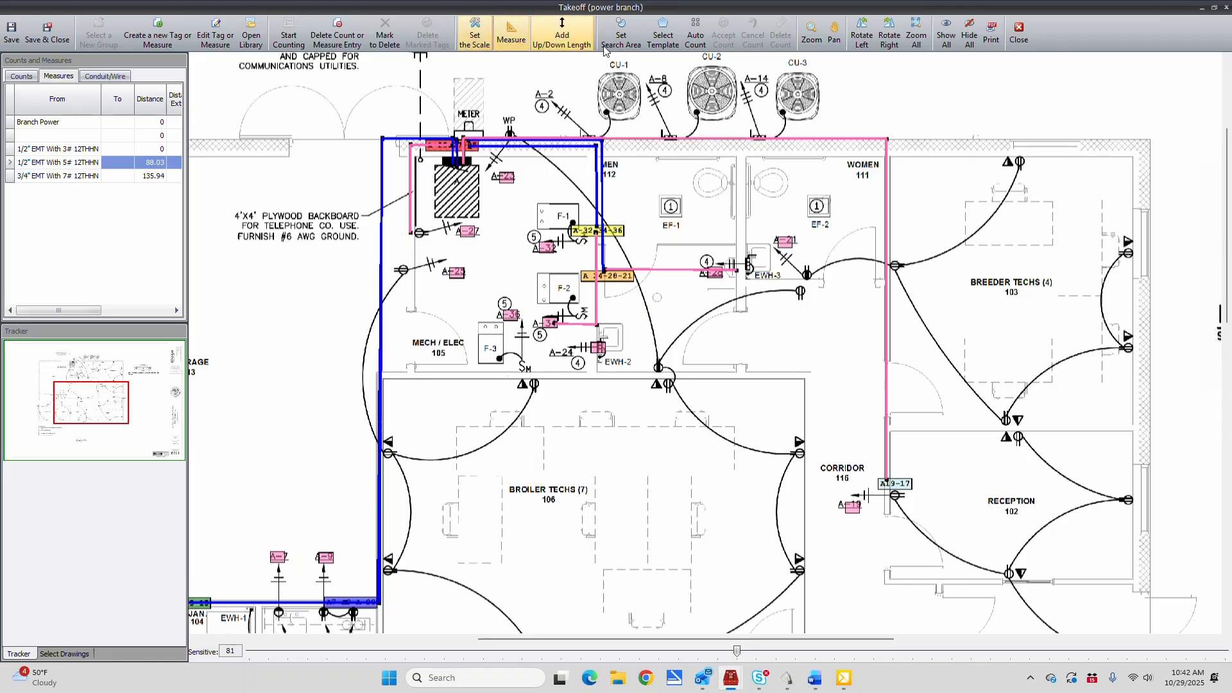
Measure a 1/2" EMT With 5# 12THHN run west between the two note 2 receptacles under A-9, east of Jan. 104
left_click(834, 32)
mouse_move(320, 505)
left_mouse_down()
mouse_move(360, 429)
mouse_move(553, 311)
left_mouse_up()
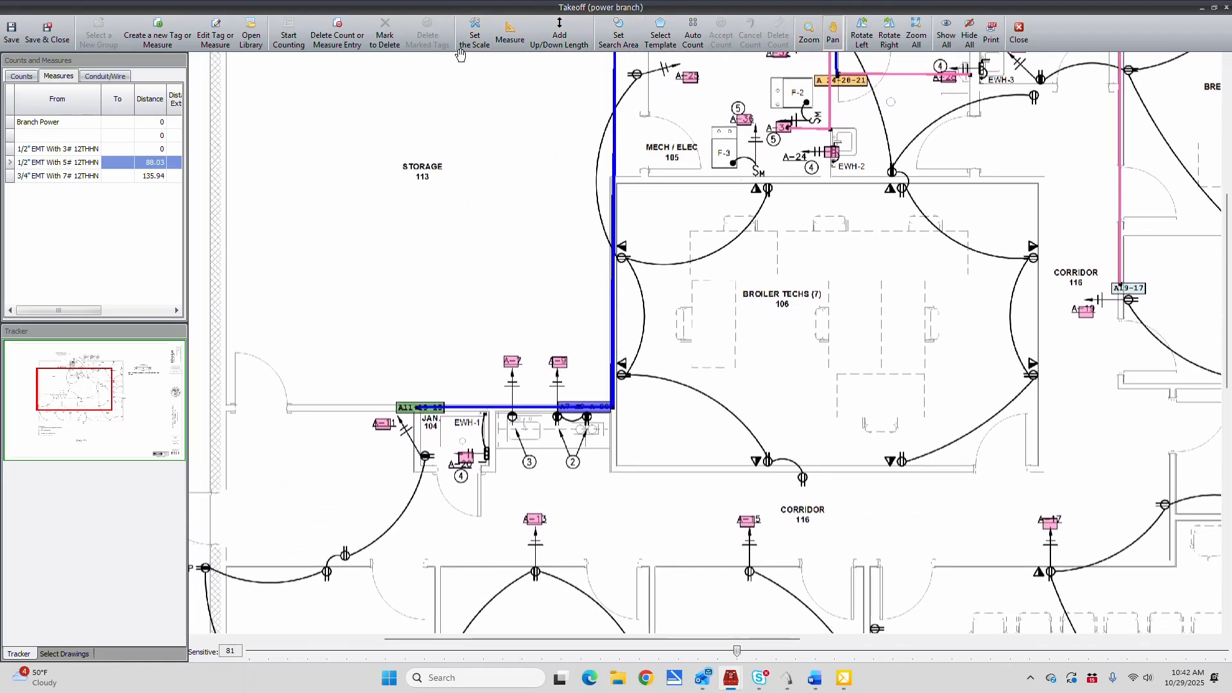
left_click(508, 39)
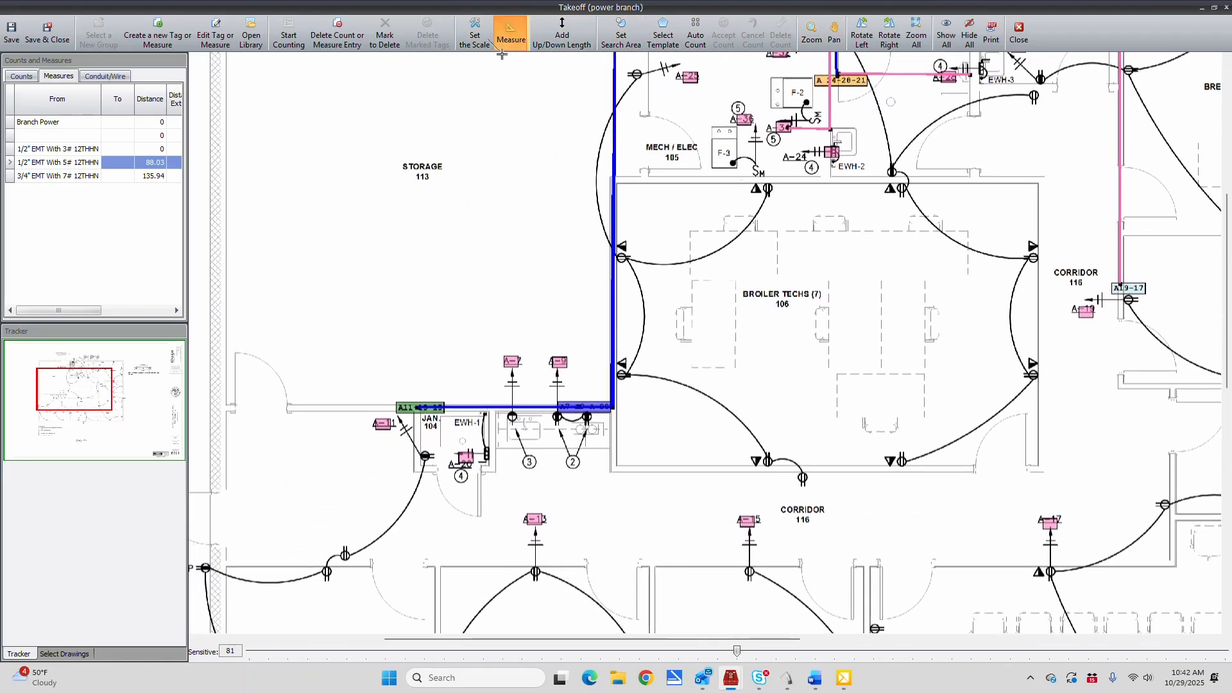
left_click(588, 408)
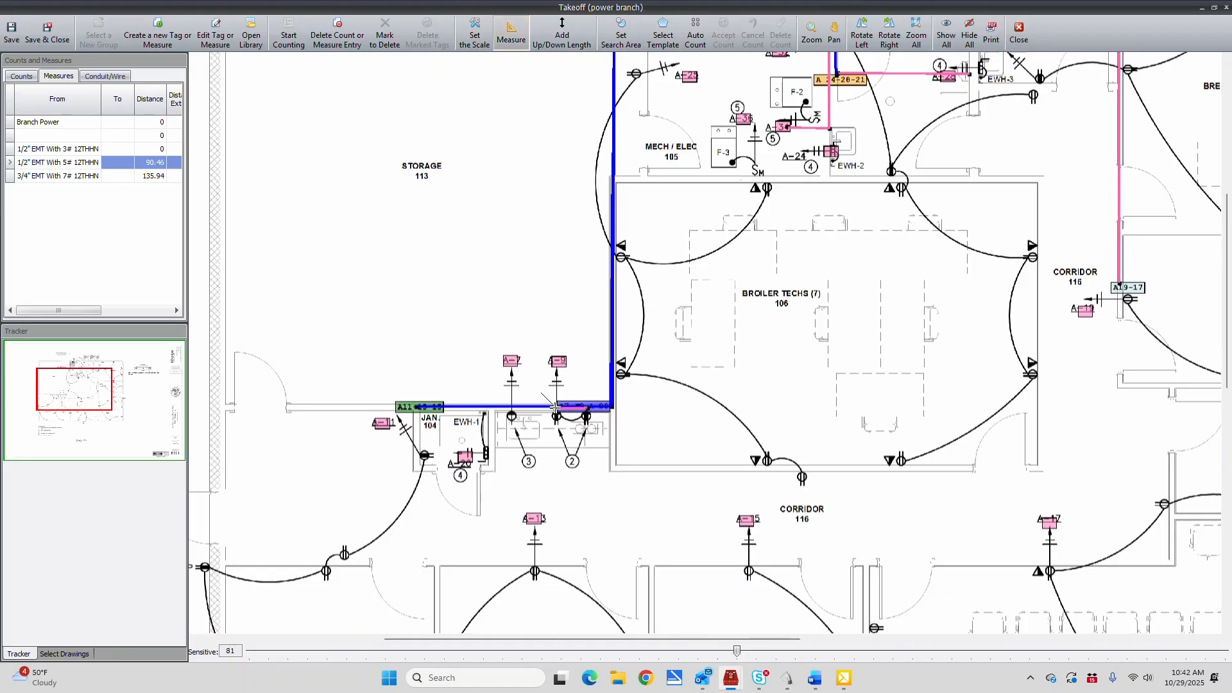
Measure a 3/4" EMT With 7# 12THHN run from the A11-13-15 home run down Jan. 104's west wall to the A-11 receptacle
scroll(433, 425, "down", 2)
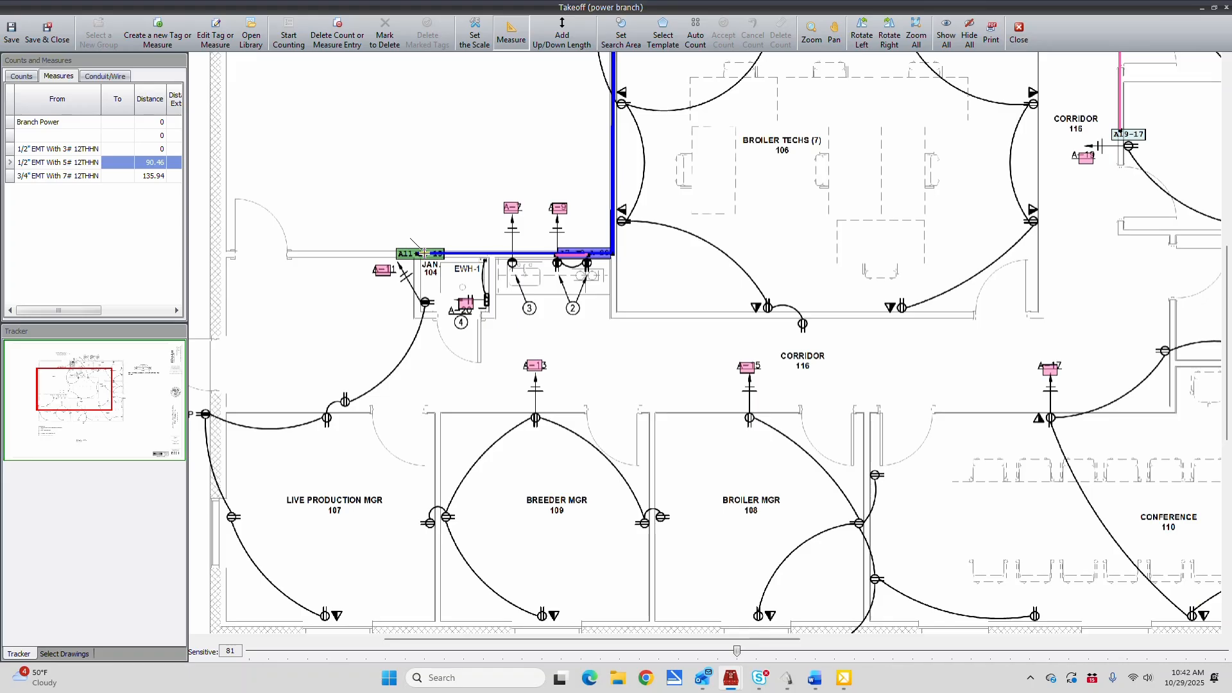
left_click(61, 178)
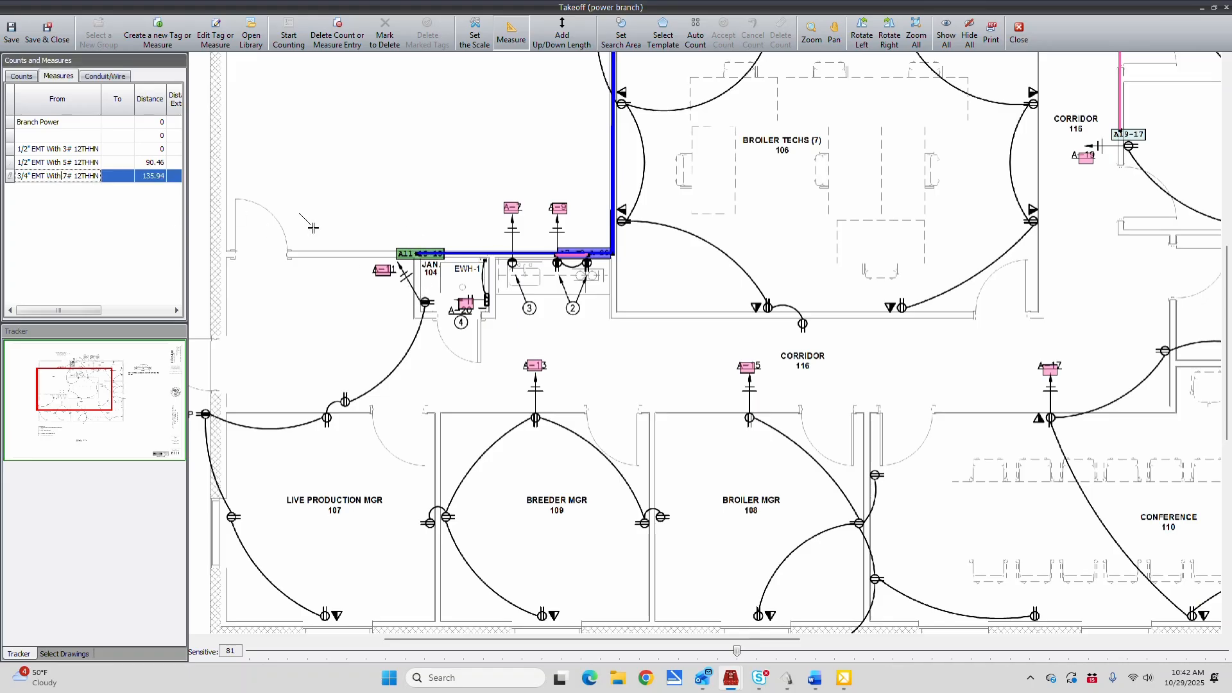
left_click(425, 257)
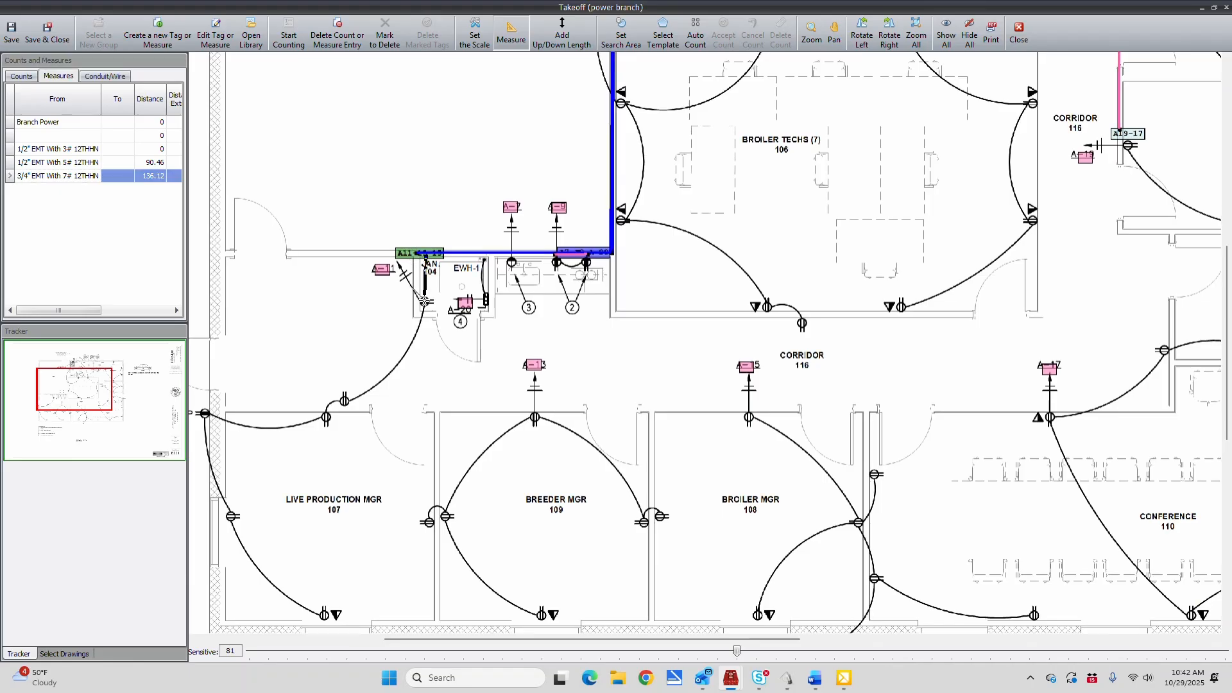
left_click(425, 301)
Measure a 1/2" EMT With 5# 12THHN run from the A-11 receptacle down across the corridor and east to the A-13 receptacle
left_click(85, 163)
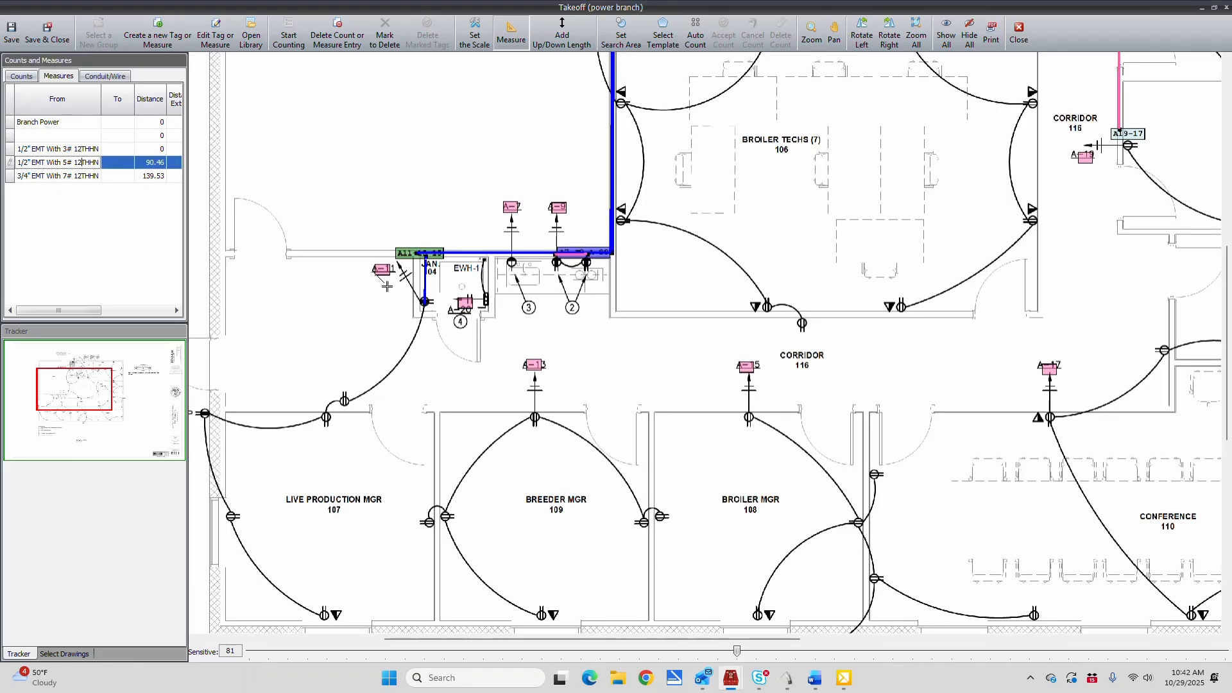
left_click(424, 302)
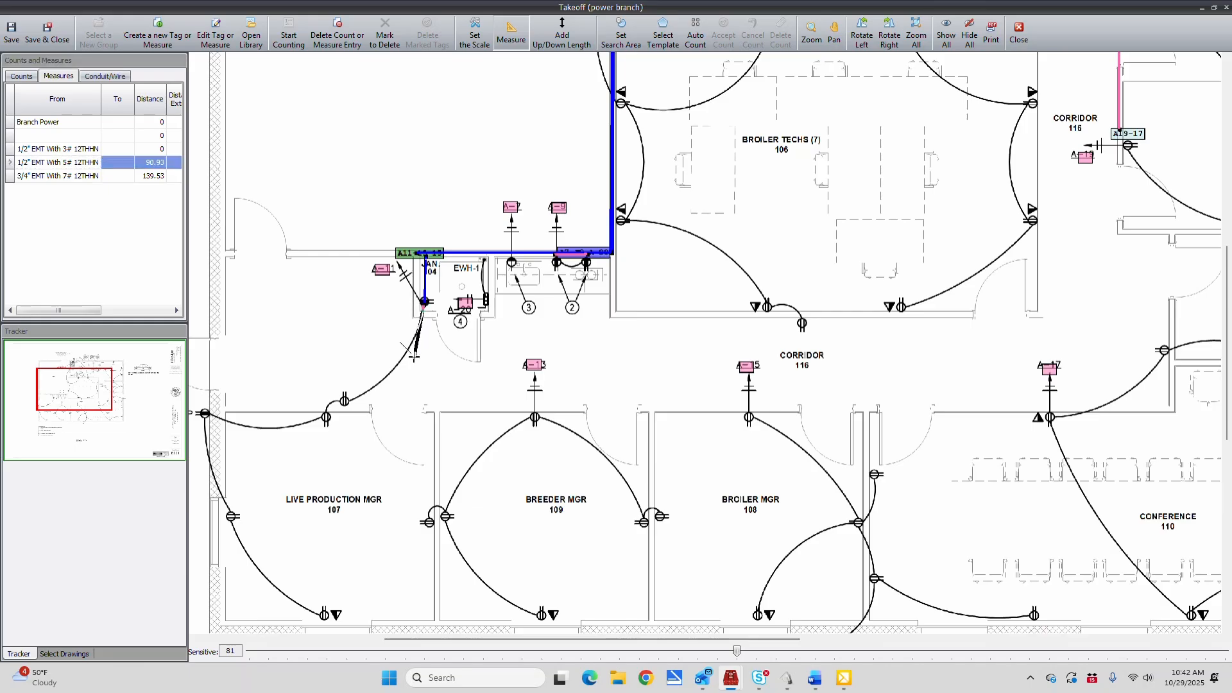
left_click(423, 409)
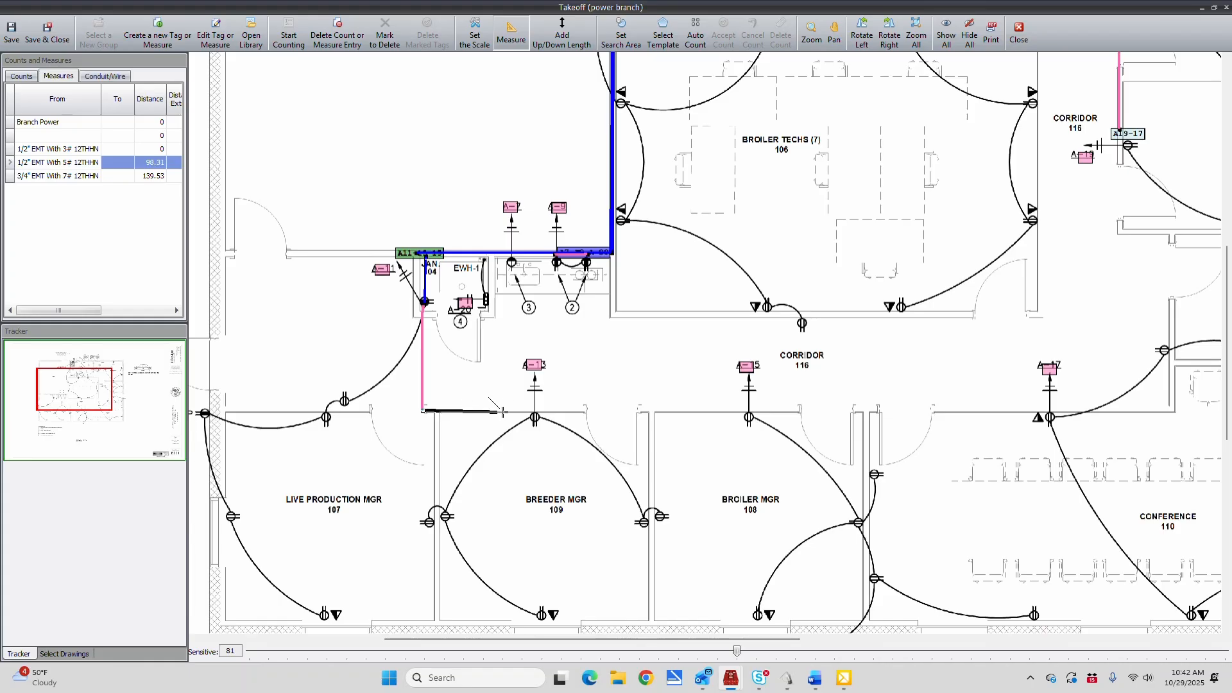
left_click(535, 410)
Measure a 1/2" EMT With 3# 12THHN run west along Live Production Mgr 107's corridor wall, down the exterior wall and east to its south-wall receptacle
left_click(73, 149)
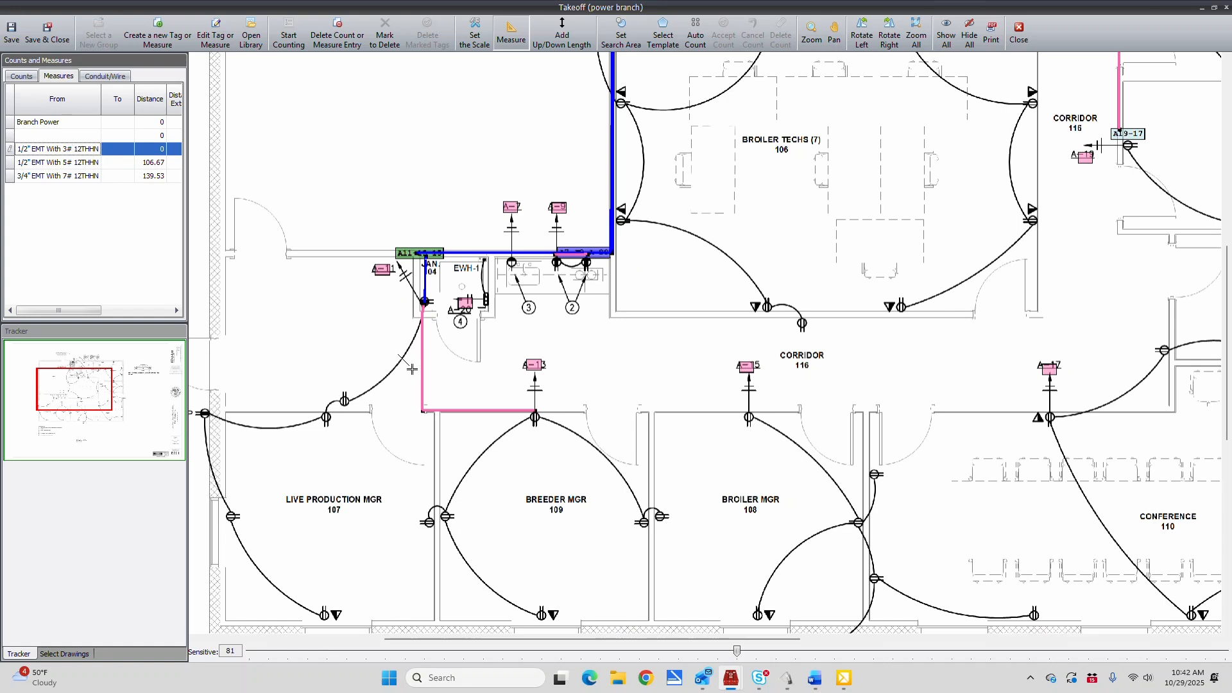
left_click(422, 412)
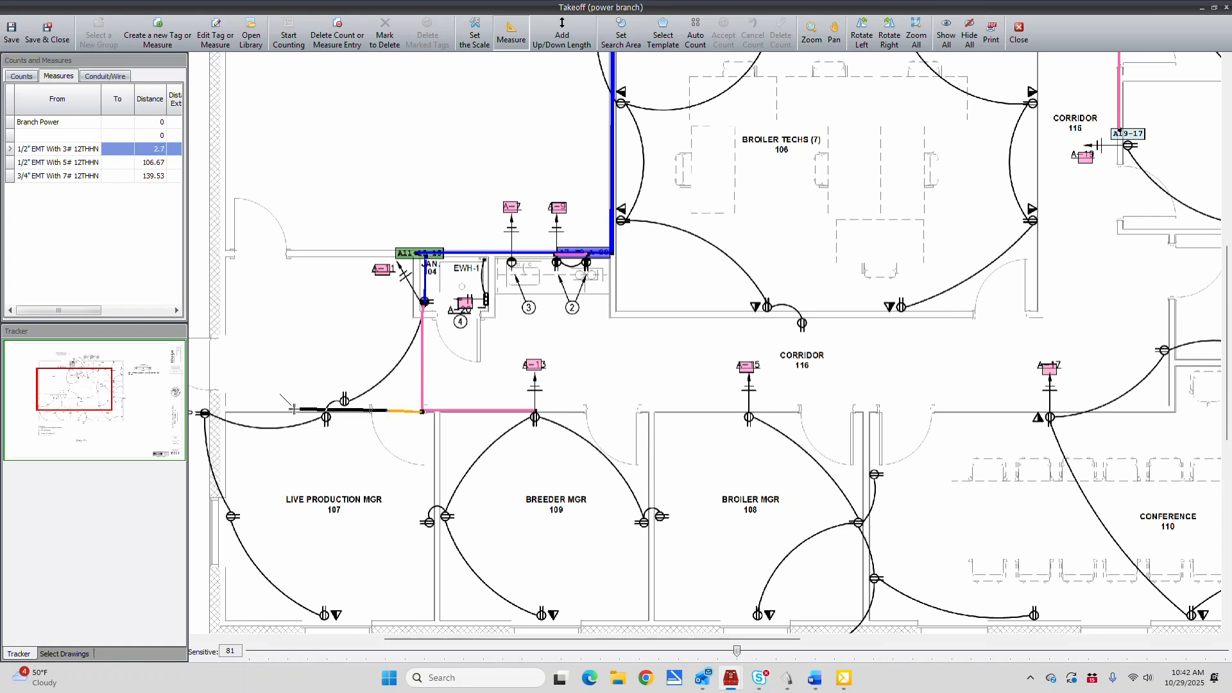
left_click(206, 412)
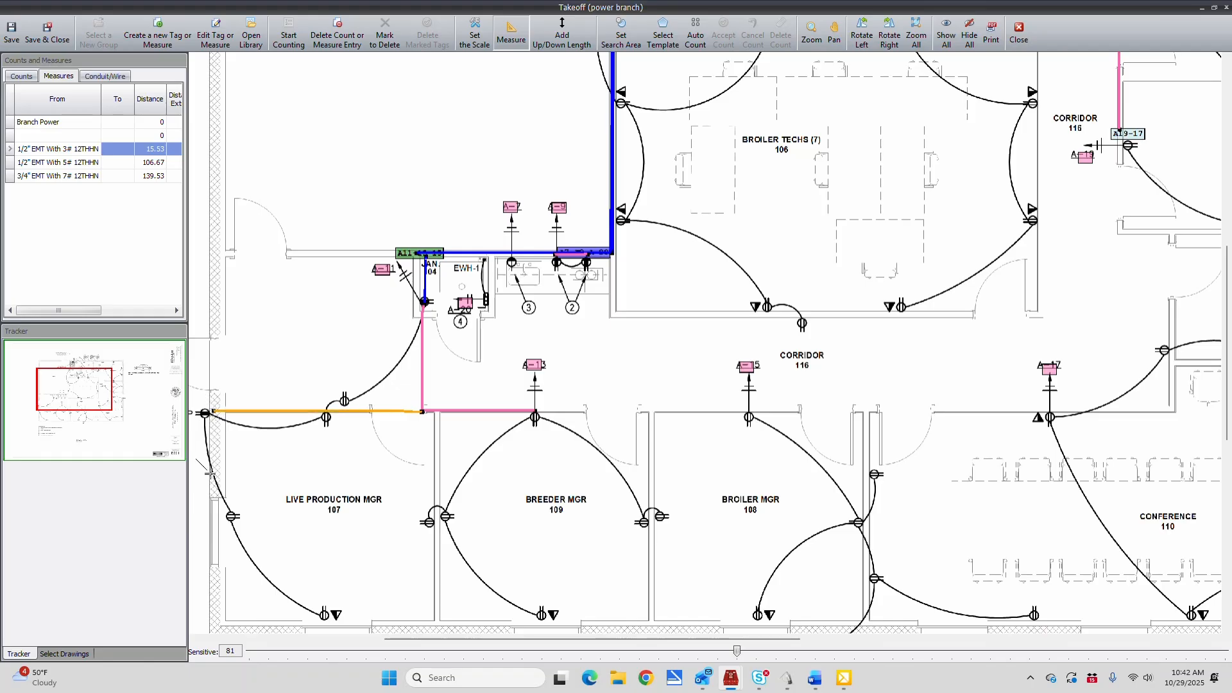
left_click(214, 623)
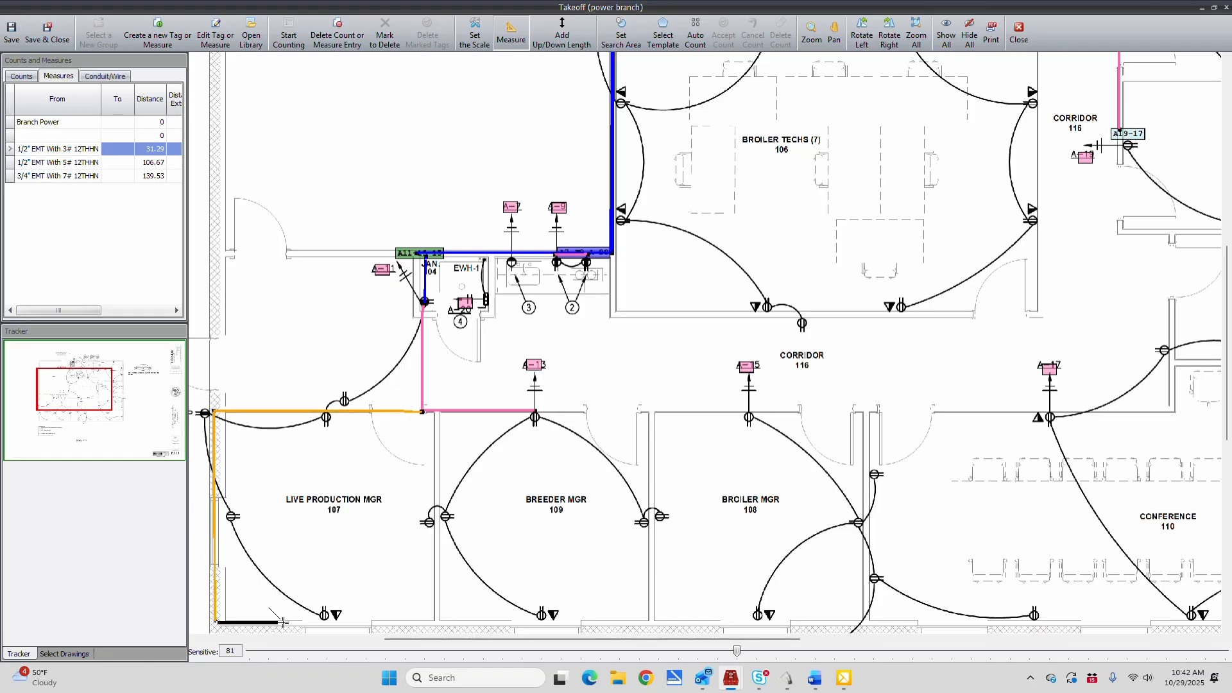
left_click(330, 623)
Measure 1/2" EMT With 3# 12THHN runs down Breeder Mgr 109's west wall to its south receptacle, and from A-13 east and down its east wall
left_click(438, 411)
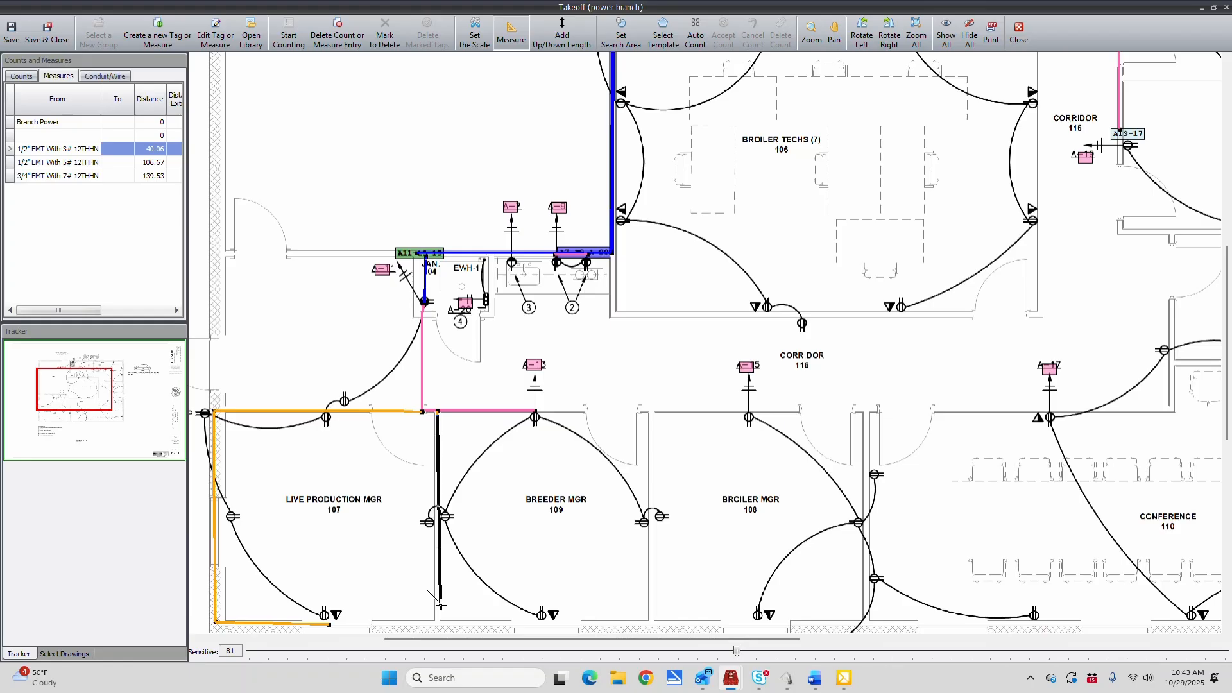
left_click(436, 624)
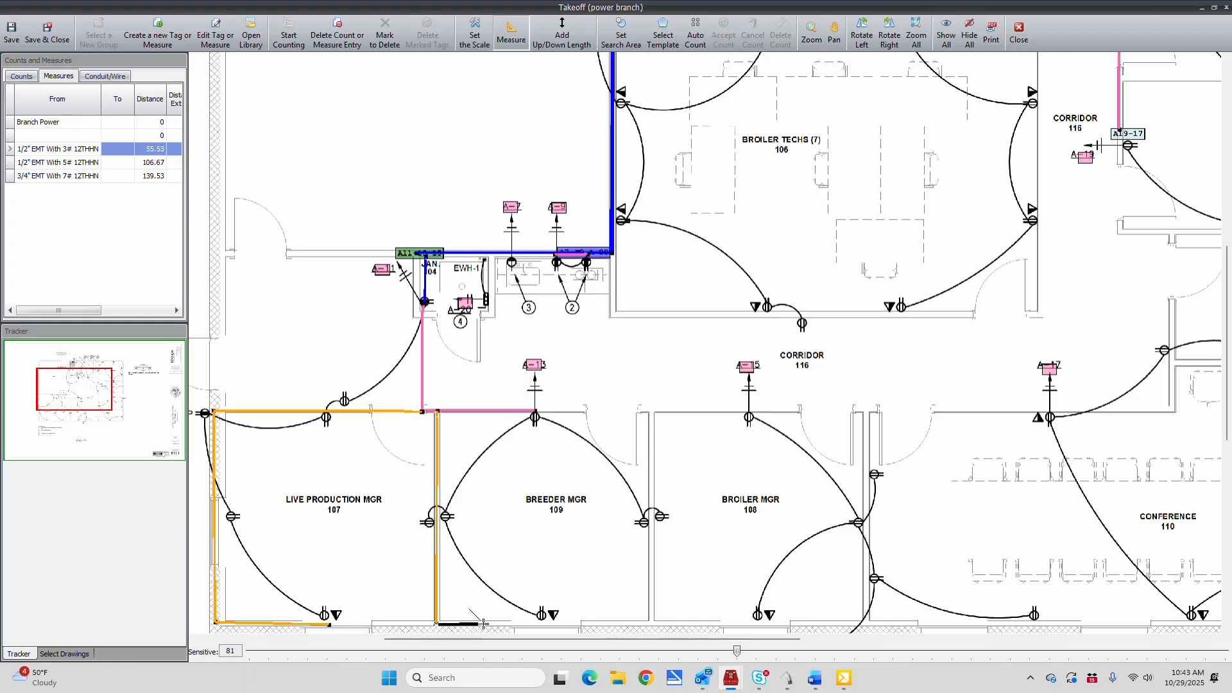
left_click(546, 624)
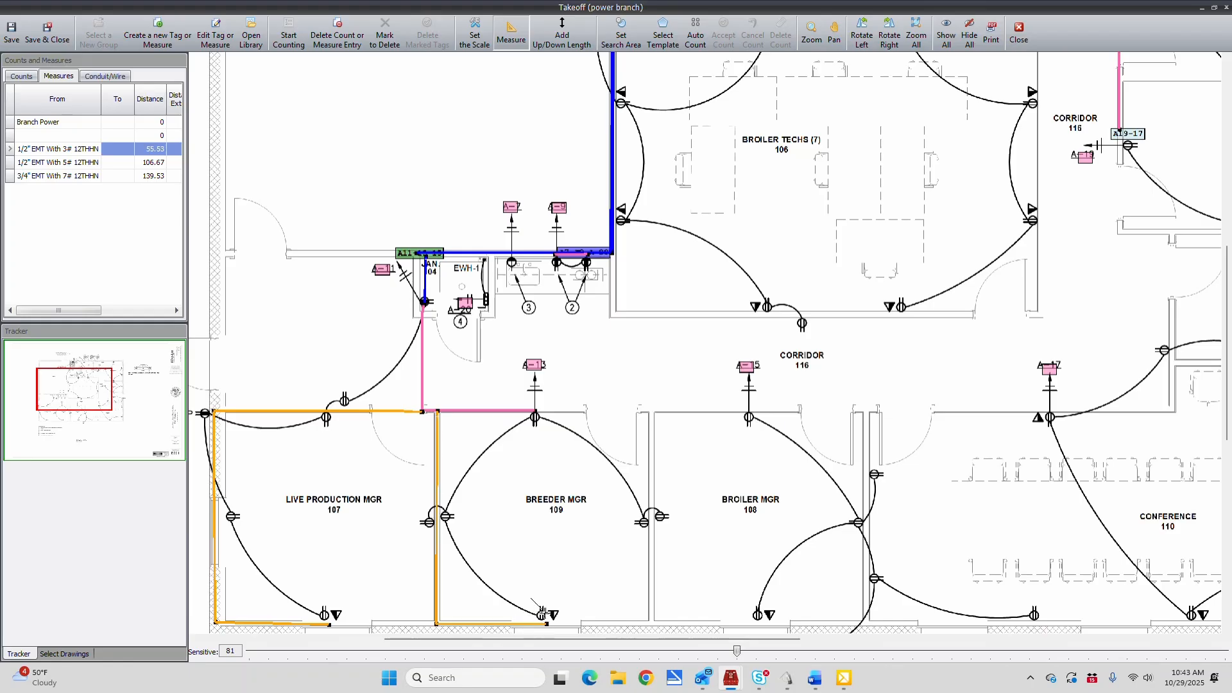
left_click(537, 409)
left_click(654, 407)
left_click(653, 527)
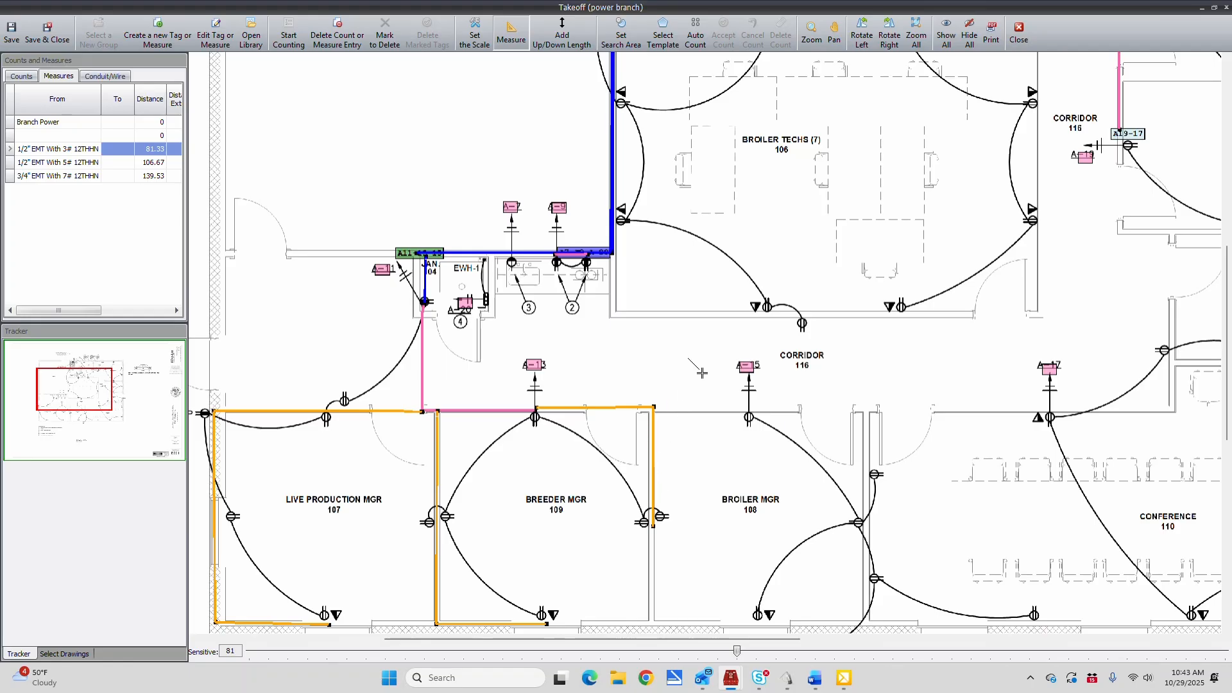
Measure a 1/2" EMT With 3# 12THHN run east past A-15, down Broiler Mgr 108's east wall and west to its south-wall receptacle
left_click(654, 407)
left_click(749, 412)
left_click(864, 414)
left_click(864, 623)
left_click(756, 624)
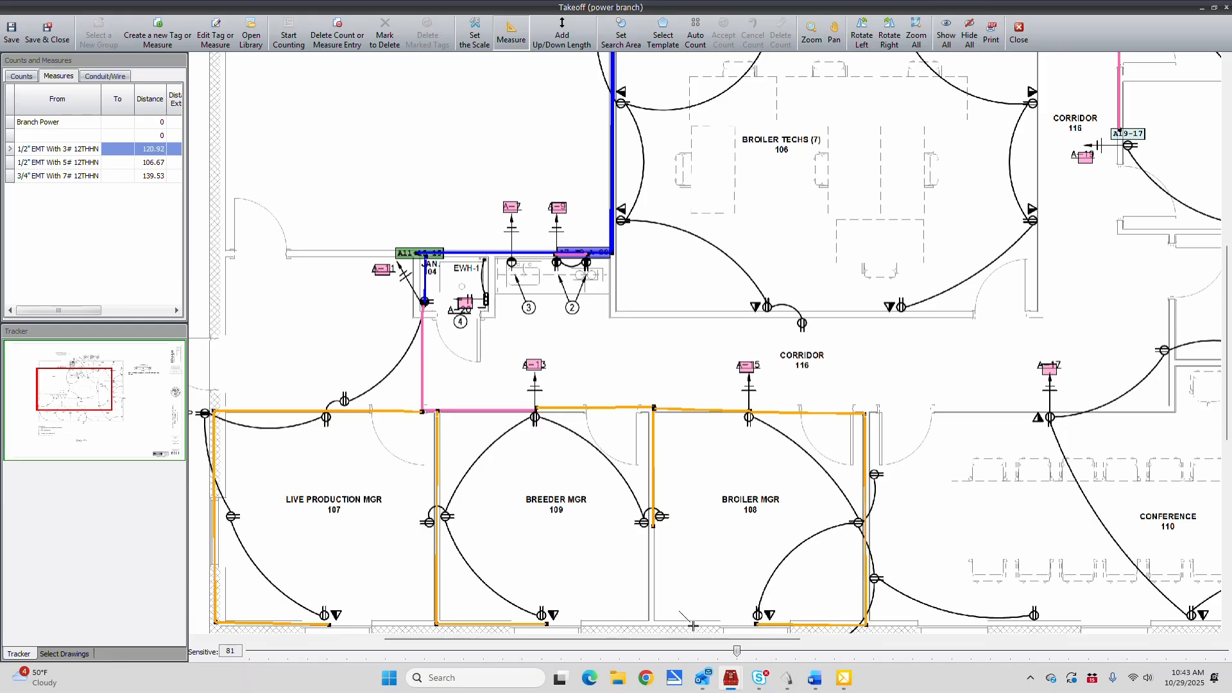
Measure a 1/2" EMT With 3# 12THHN run from the A19-17 home run down the corridor and west to the A-17 receptacle
left_click_drag(685, 641, 796, 630)
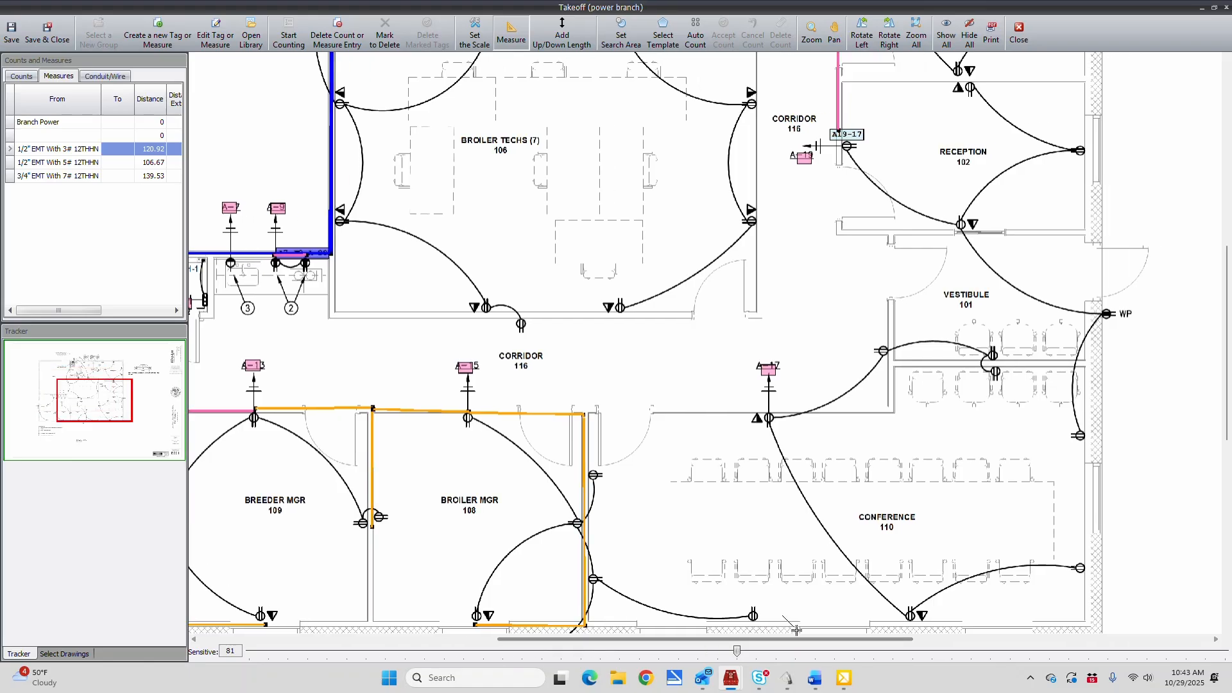
left_click(838, 136)
left_click(837, 414)
double_click(769, 417)
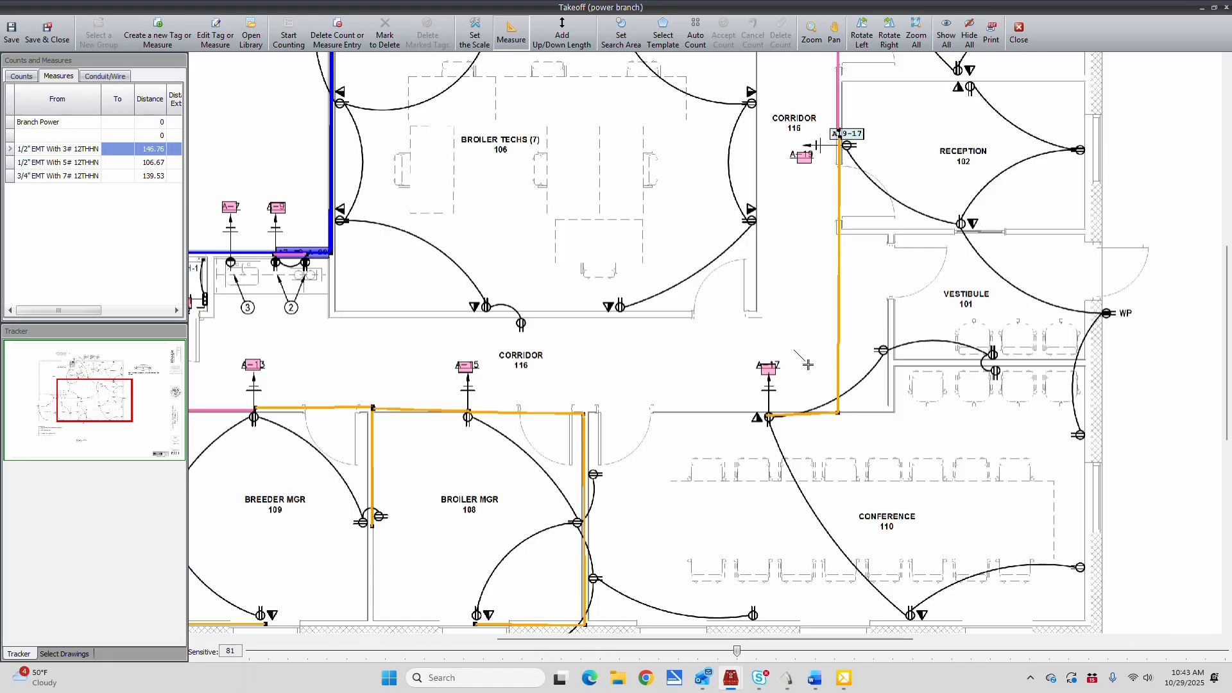
Measure a 1/2" EMT With 3# 12THHN run from A19-17 around Reception 102's south and east walls to the receptacles on its north wall
left_click(839, 136)
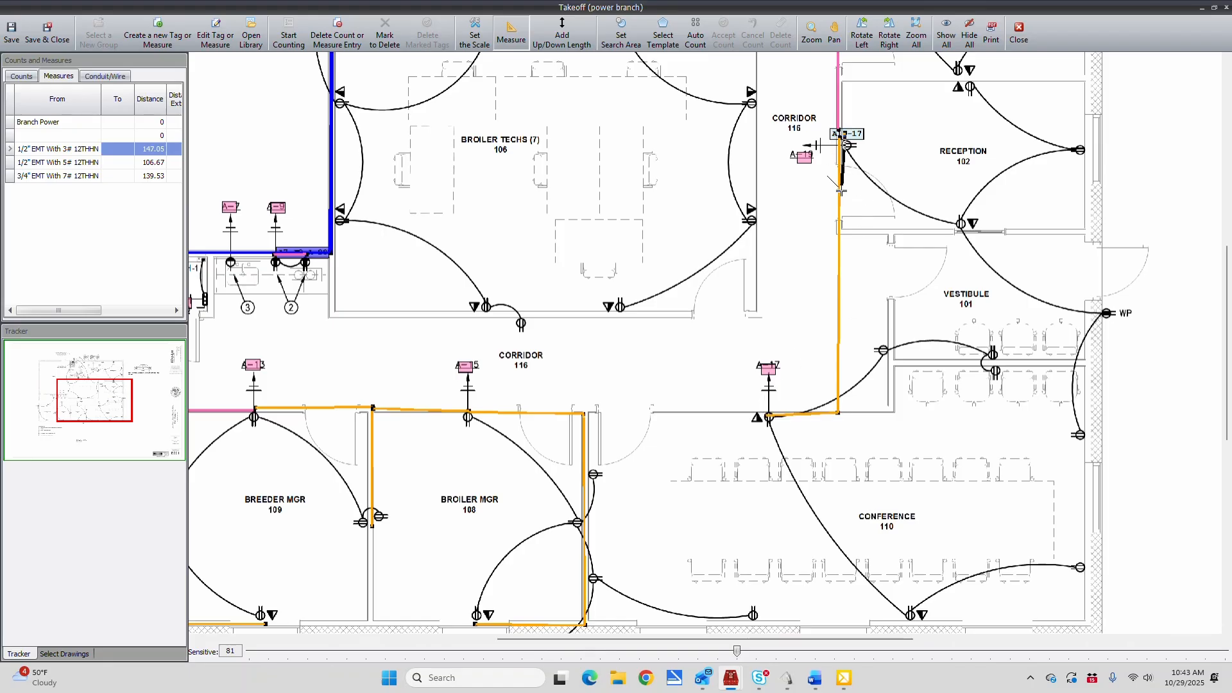
left_click(842, 233)
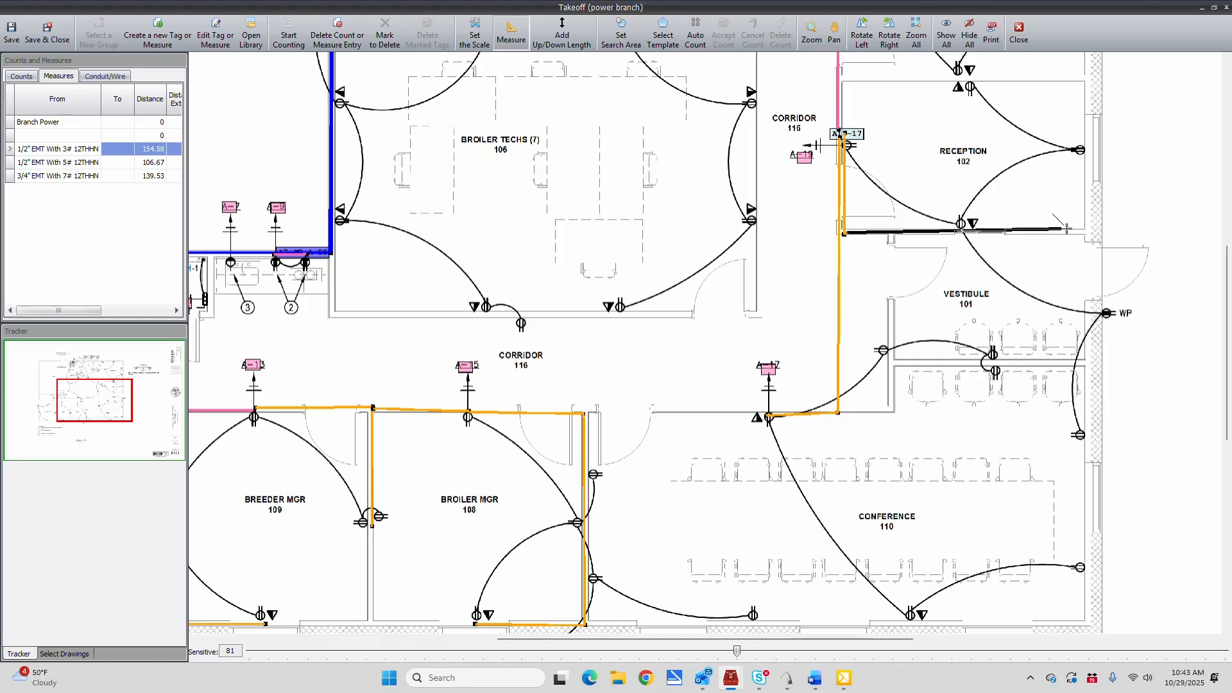
double_click(1088, 233)
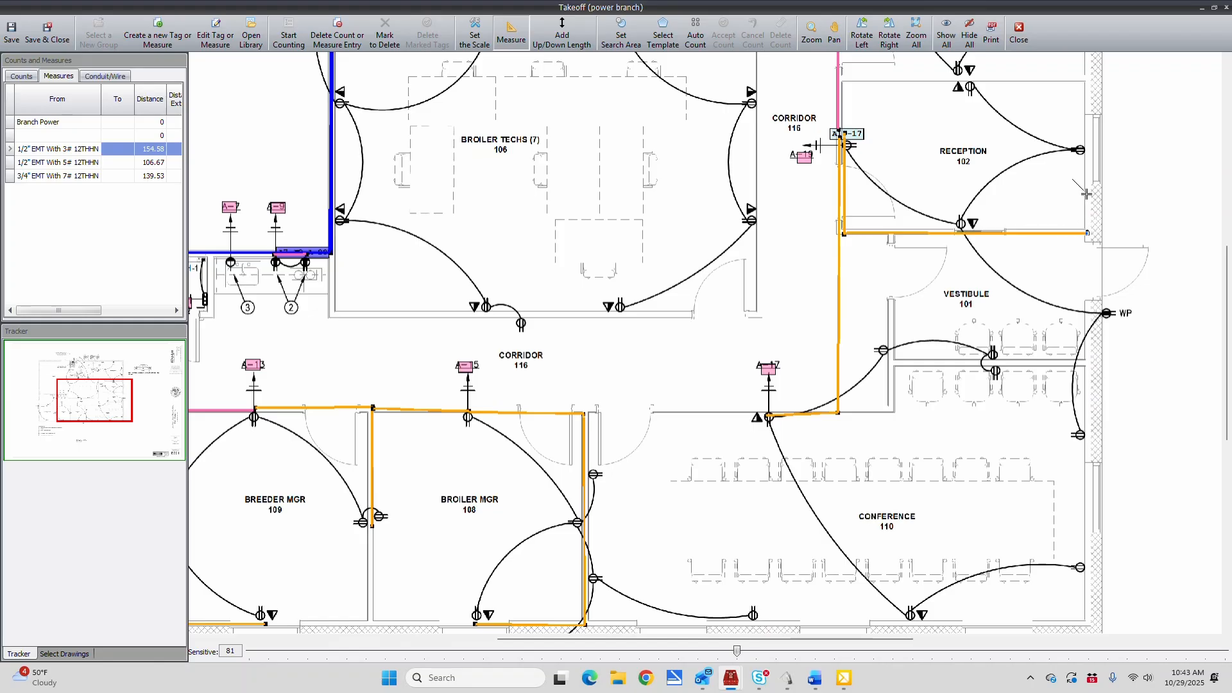
left_click(1087, 80)
double_click(961, 75)
Measure 1/2" EMT With 3# 12THHN runs down Vestibule 101's exterior wall to the conference receptacle, and from its south-wall receptacle west to the corridor wall run
left_click(1090, 235)
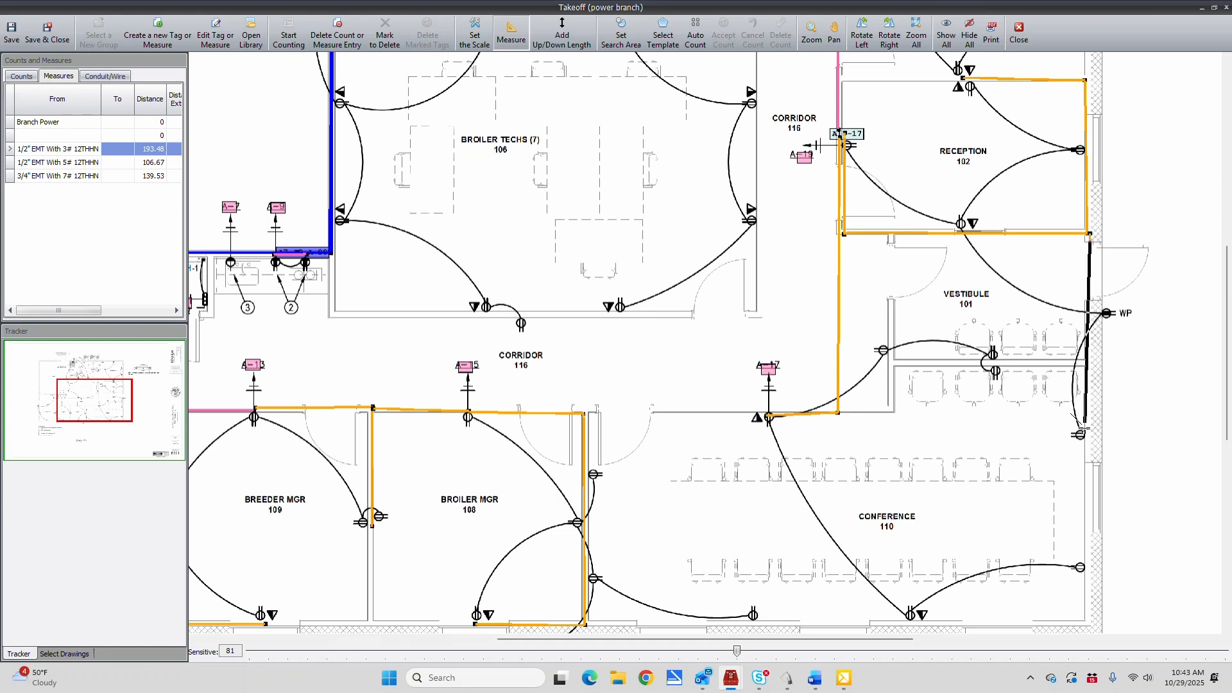
double_click(1085, 437)
left_click(1000, 360)
left_click(894, 362)
left_click(892, 411)
left_click(840, 411)
Measure 1/2" EMT With 3# 12THHN runs from A-17 across Conference 110 to its east-wall receptacle, and from its southwest corner east to the south receptacle
left_click(772, 417)
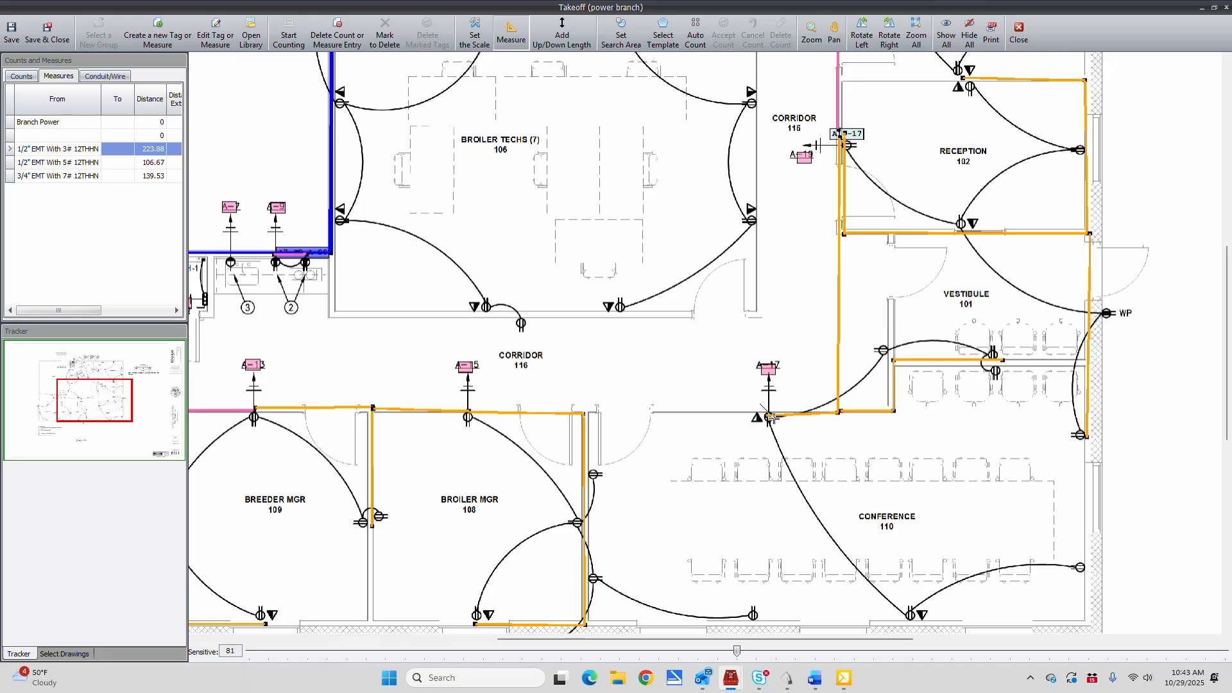
left_click(774, 623)
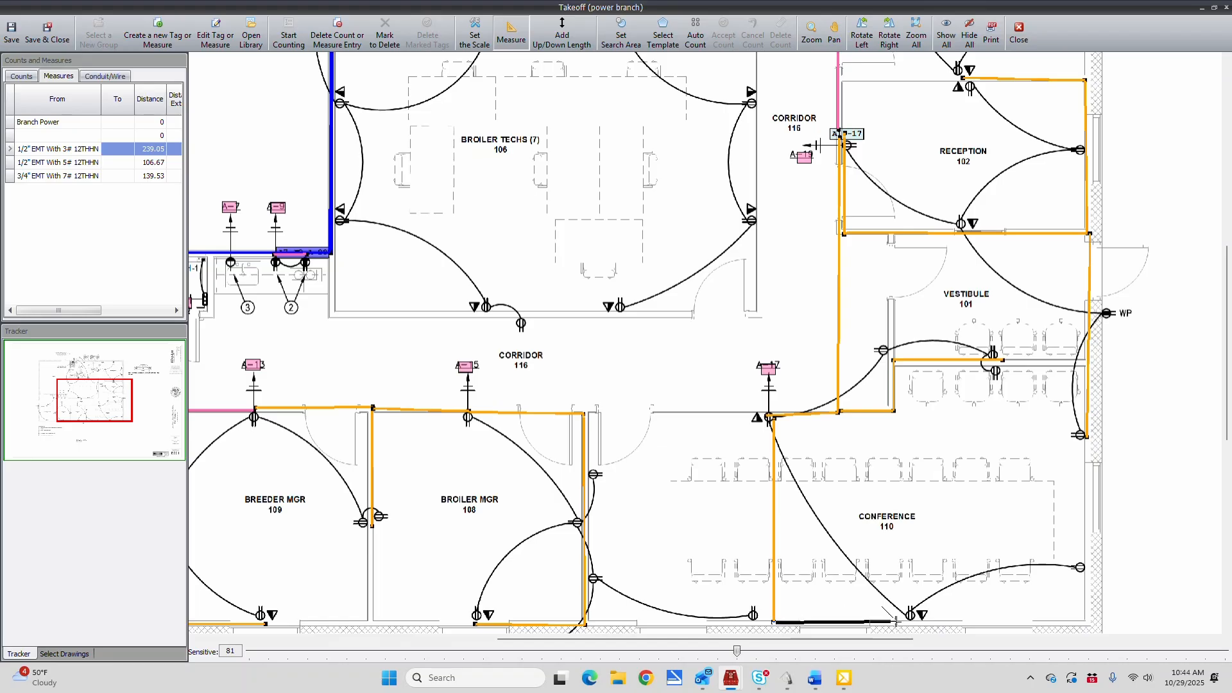
left_click(1084, 621)
double_click(1081, 567)
left_click(583, 623)
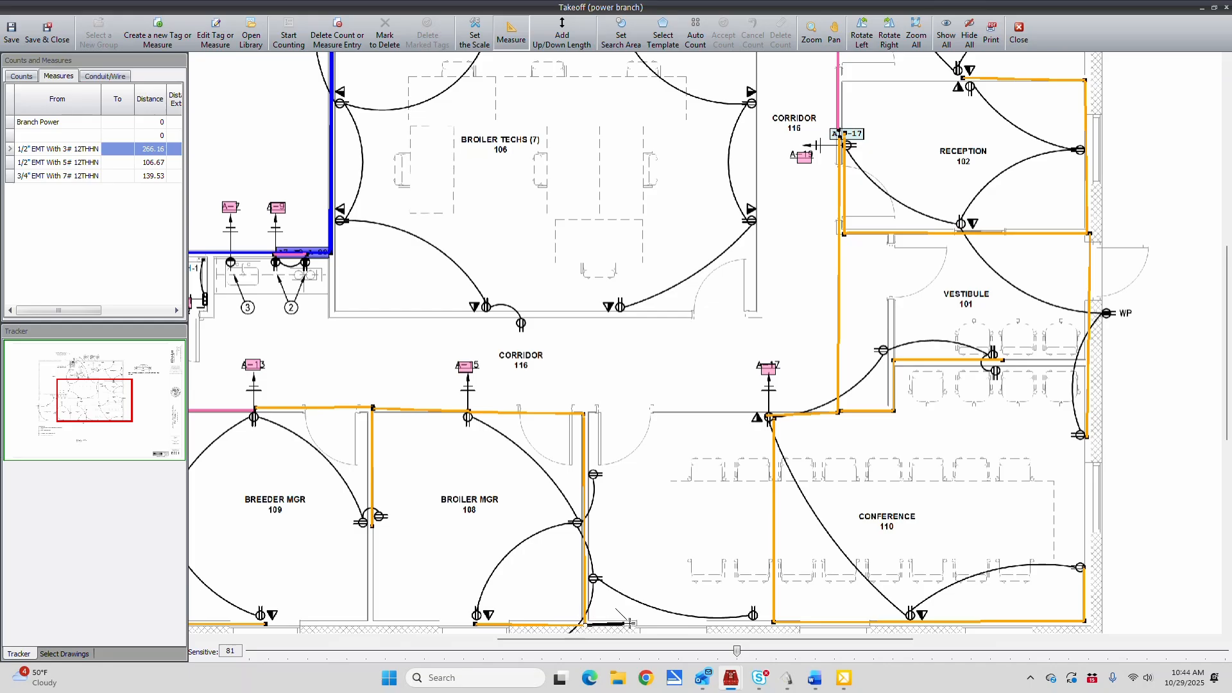
double_click(754, 623)
Measure a 1/2" EMT With 3# 12THHN run from the WP receptacle down Men 112's west wall and around Broiler Techs 106 to its south-wall receptacle
scroll(592, 181, "up", 2)
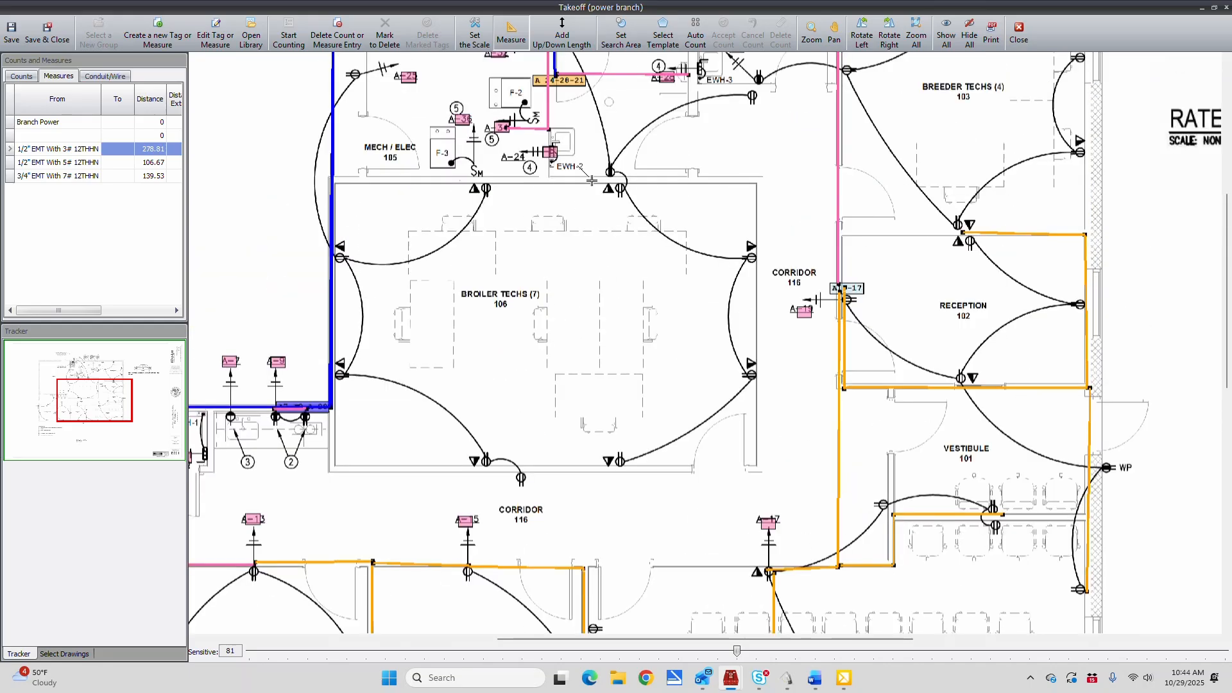
scroll(591, 181, "up", 2)
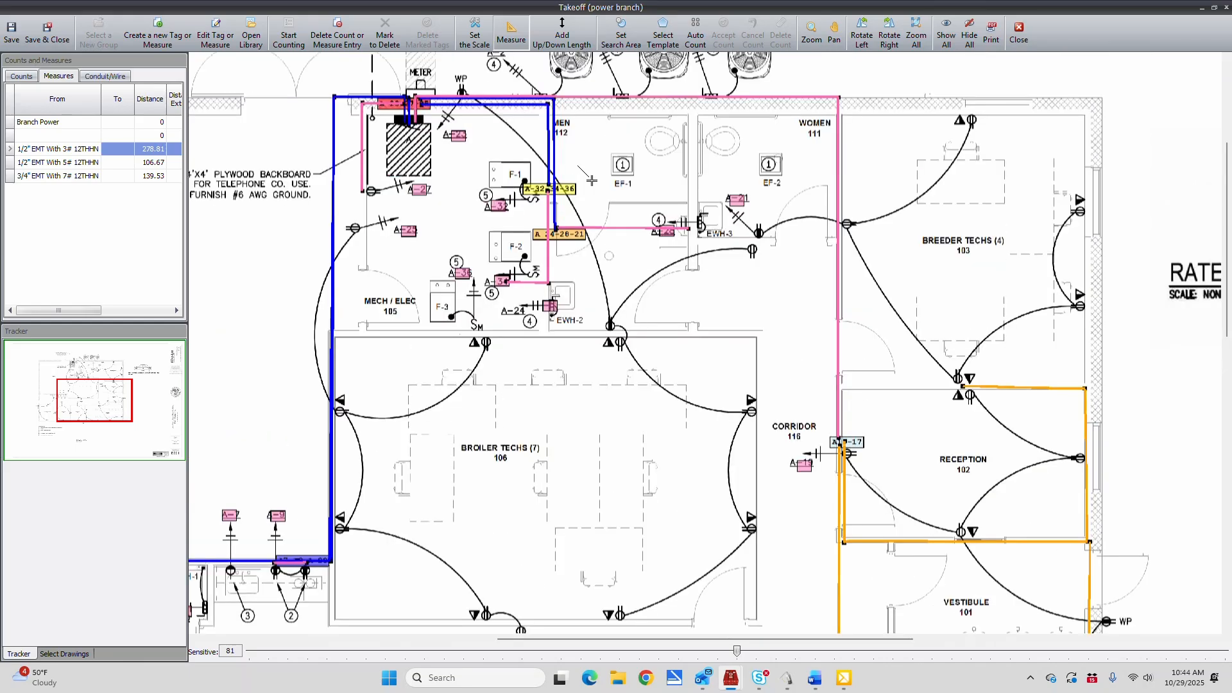
left_click(460, 92)
left_click(555, 95)
left_click(552, 331)
left_click(555, 334)
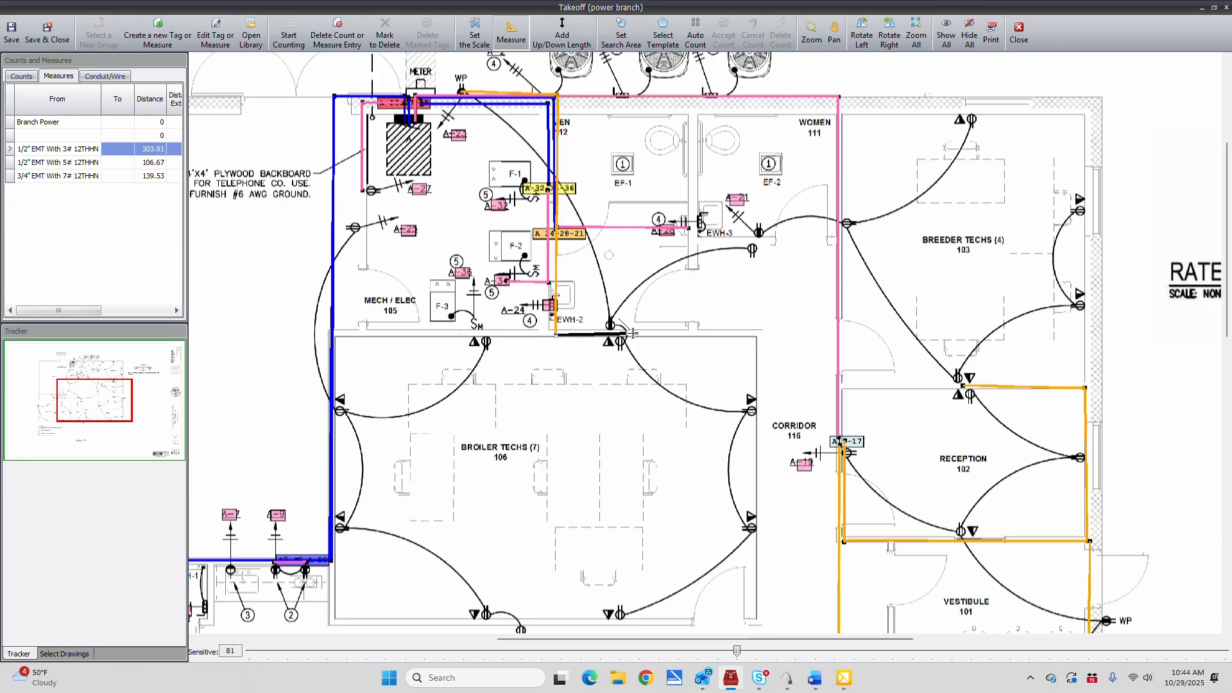
left_click(757, 336)
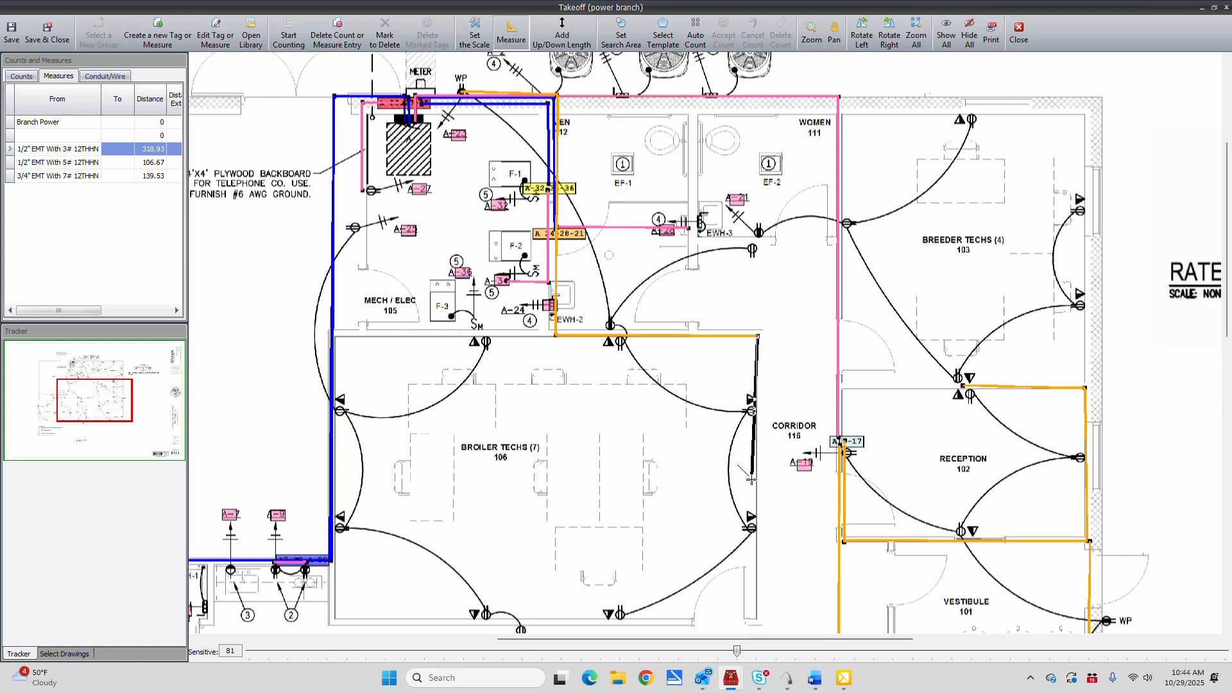
left_click(755, 620)
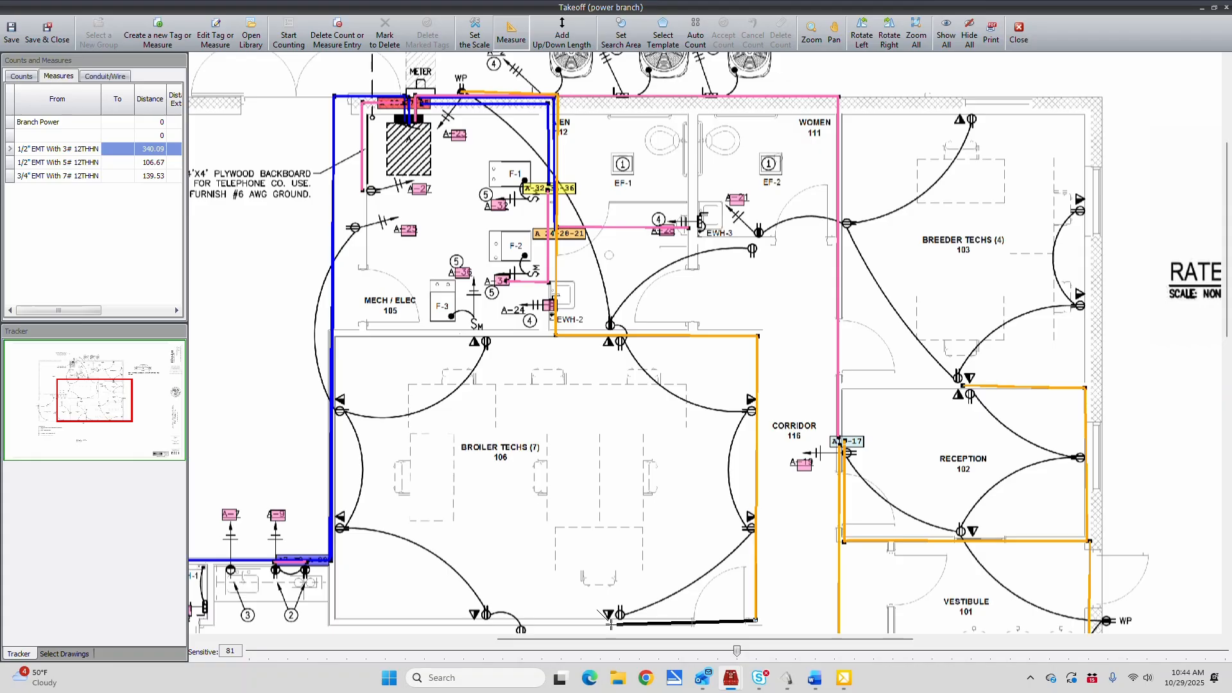
left_click(610, 623)
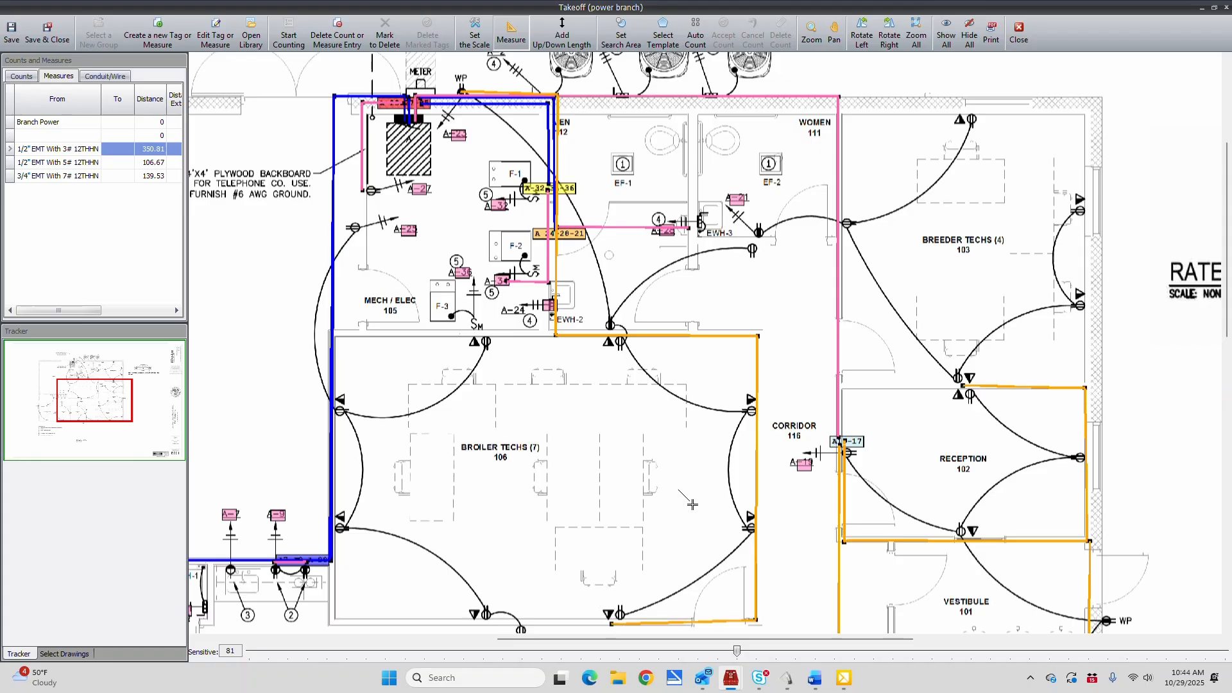
Measure 1/2" EMT With 3# 12THHN runs from the receptacle below Women 111 down to Broiler Techs 106, and from EWH-3 east to Breeder Techs 103
left_click(753, 250)
left_click(755, 340)
left_click(689, 227)
left_click(695, 227)
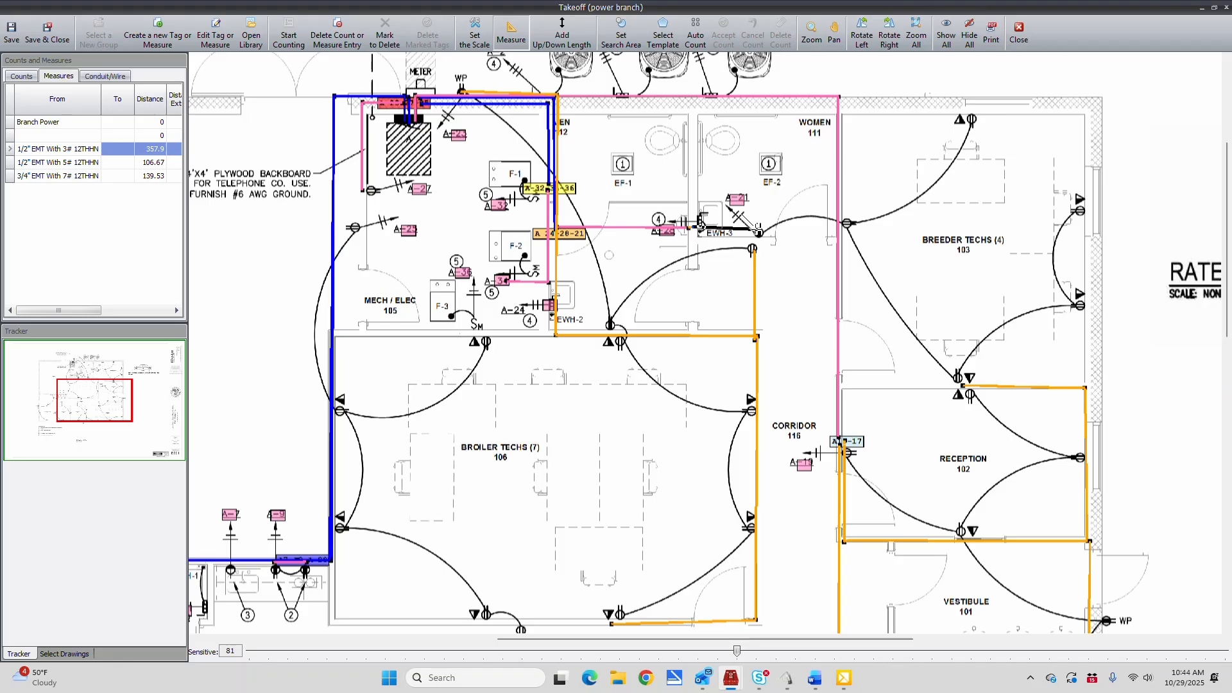
left_click(758, 230)
left_click(846, 224)
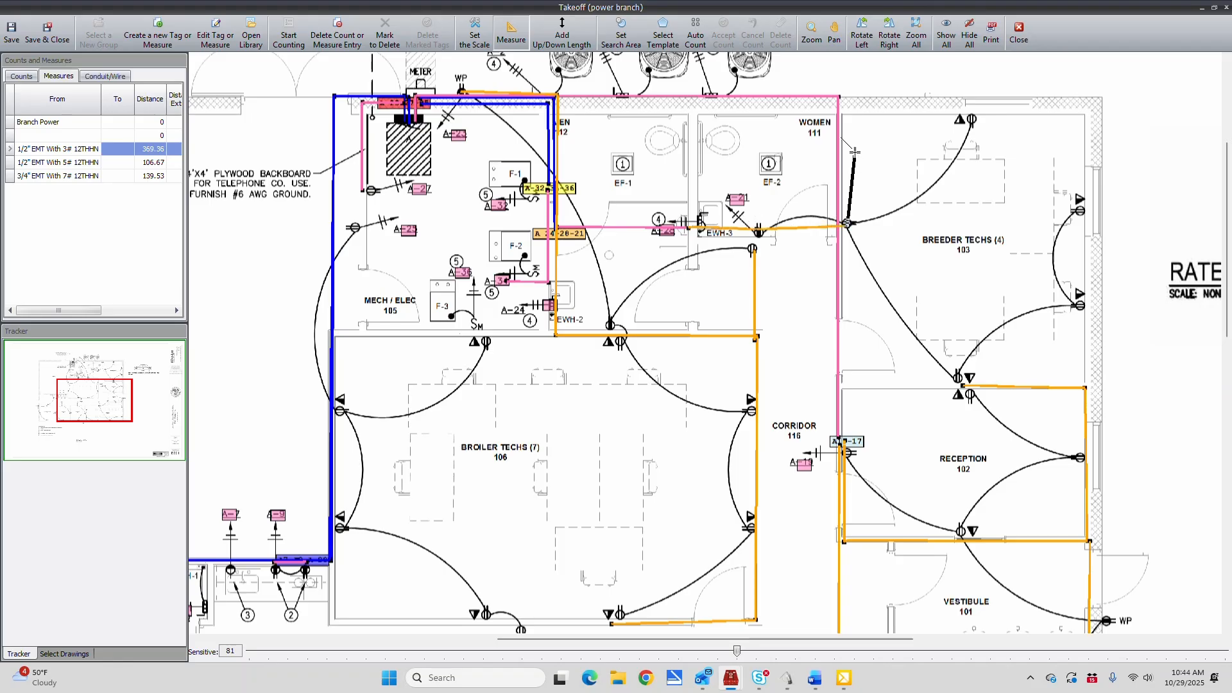
Measure 1/2" EMT With 3# 12THHN runs from Breeder Techs 103's west-wall receptacle to its north receptacle, and around the south wall to its east-wall receptacles
left_click(845, 95)
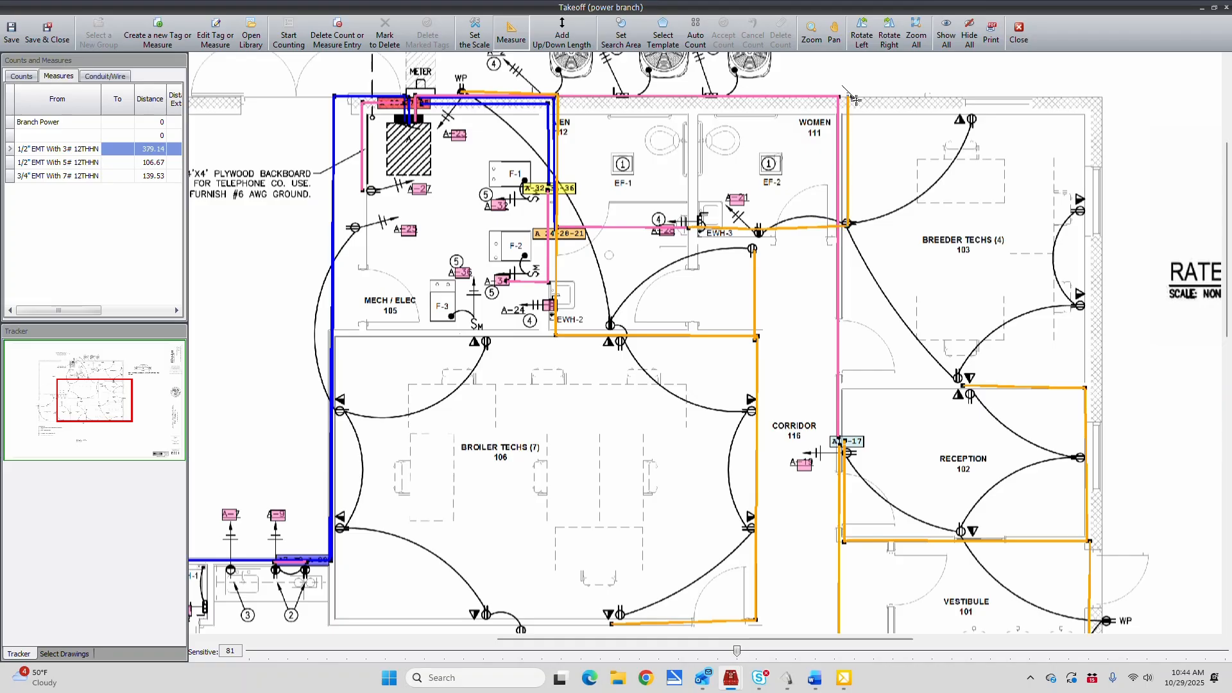
left_click(974, 95)
left_click(846, 223)
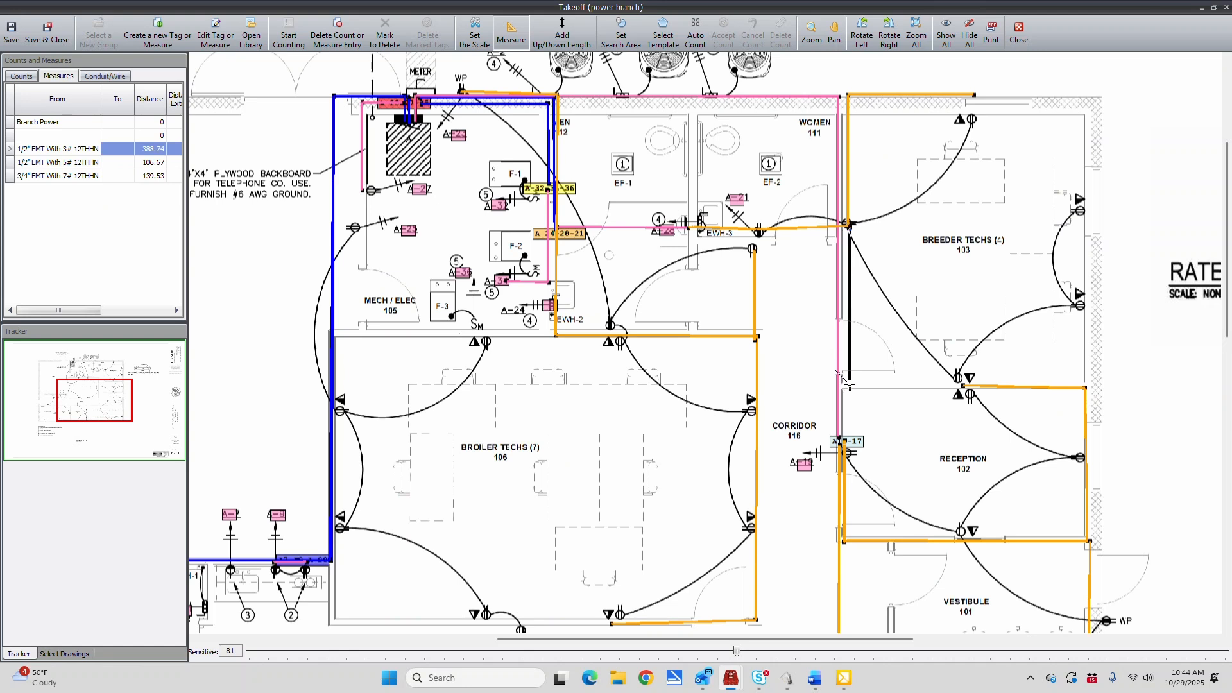
left_click(848, 387)
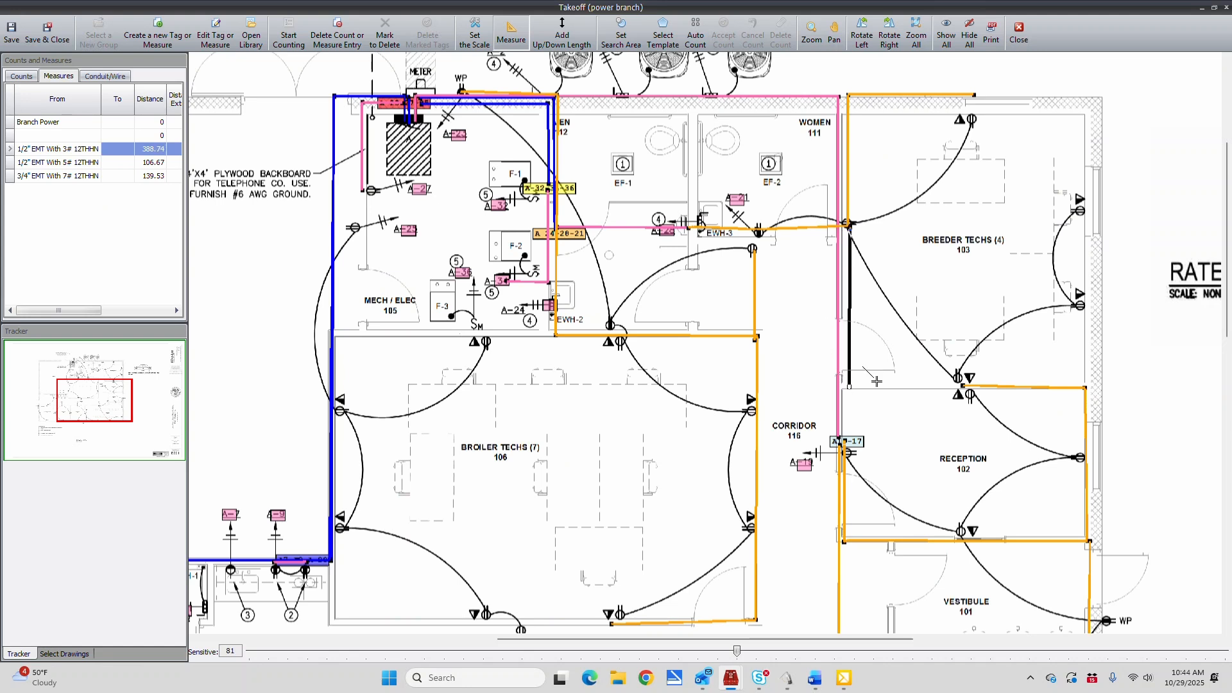
left_click(1087, 383)
left_click(1080, 207)
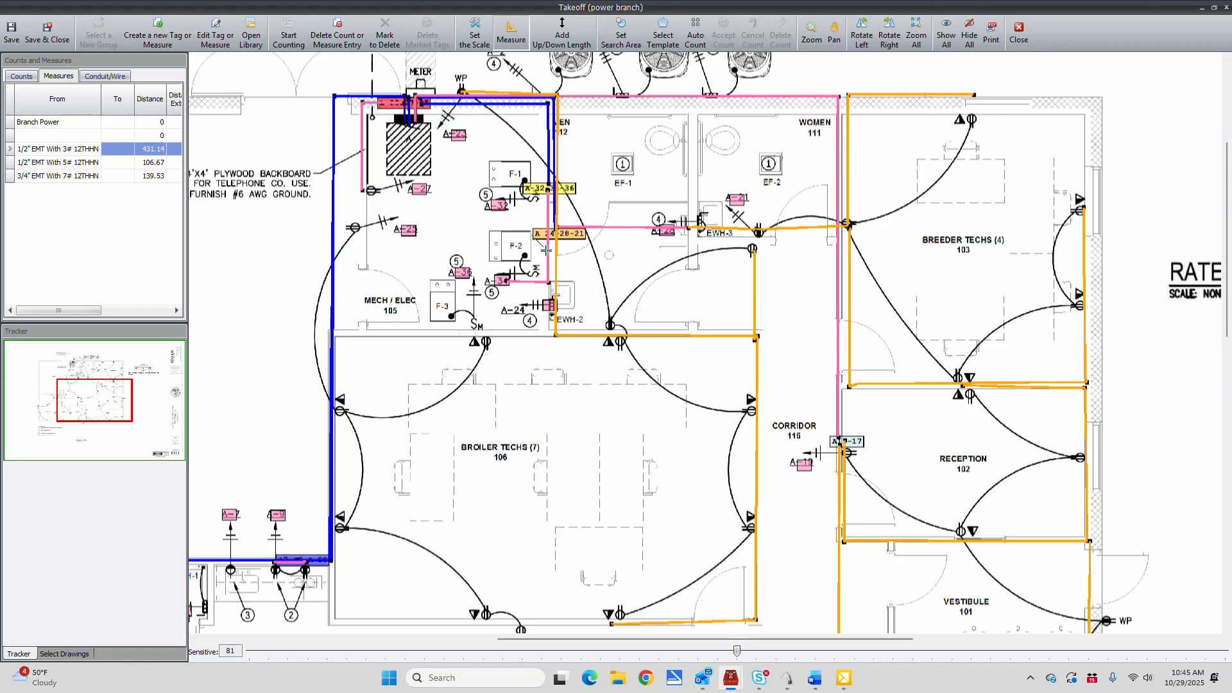
Measure a 1/2" EMT With 3# 12THHN run from the F-3 switch east along Mech/Elec 105's south wall and up to EWH-2
left_click(476, 329)
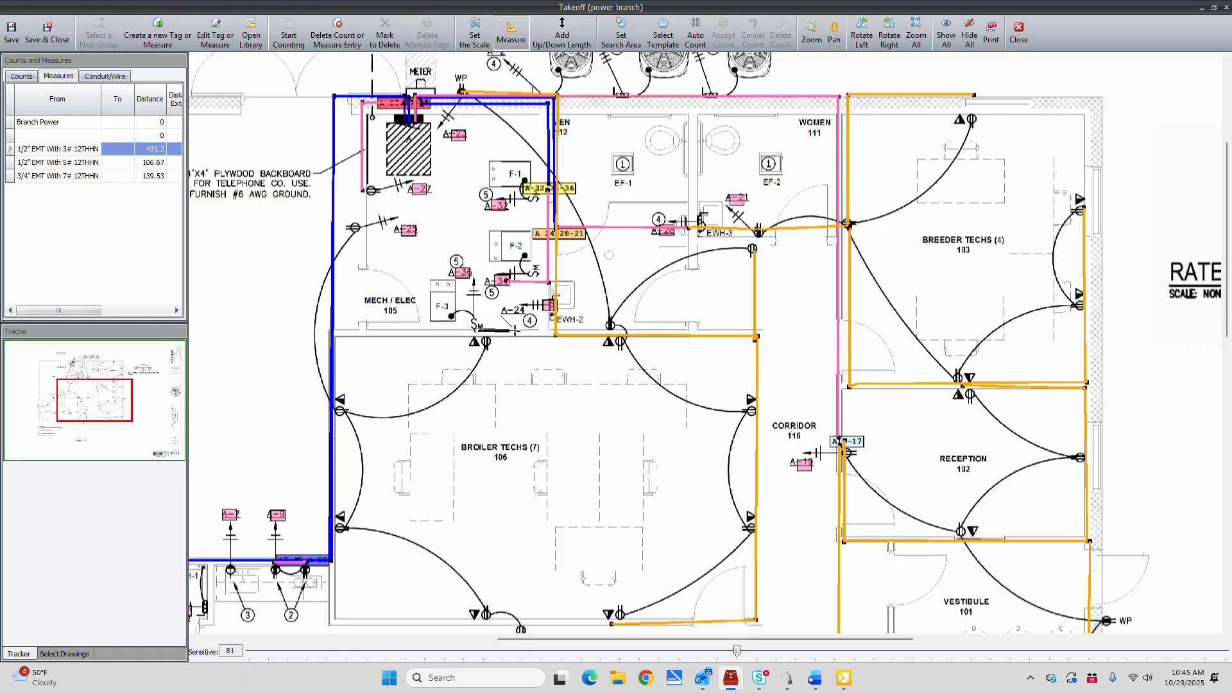
left_click(556, 332)
left_click(554, 300)
Measure 1/2" EMT With 3# 12THHN runs from the A-27 receptacle down Mech/Elec 105, around Broiler Techs 106 to its south wall, and between the A-7/A-9 outlets
left_click(362, 191)
left_click(363, 230)
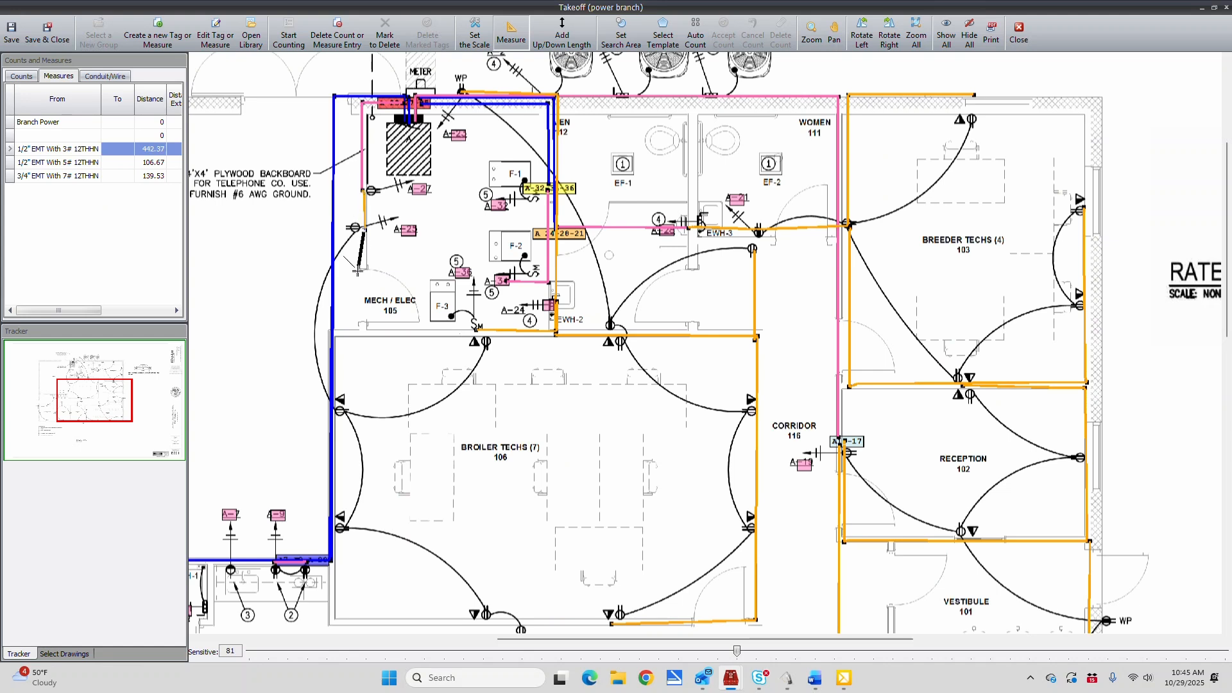
left_click(364, 337)
left_click(487, 335)
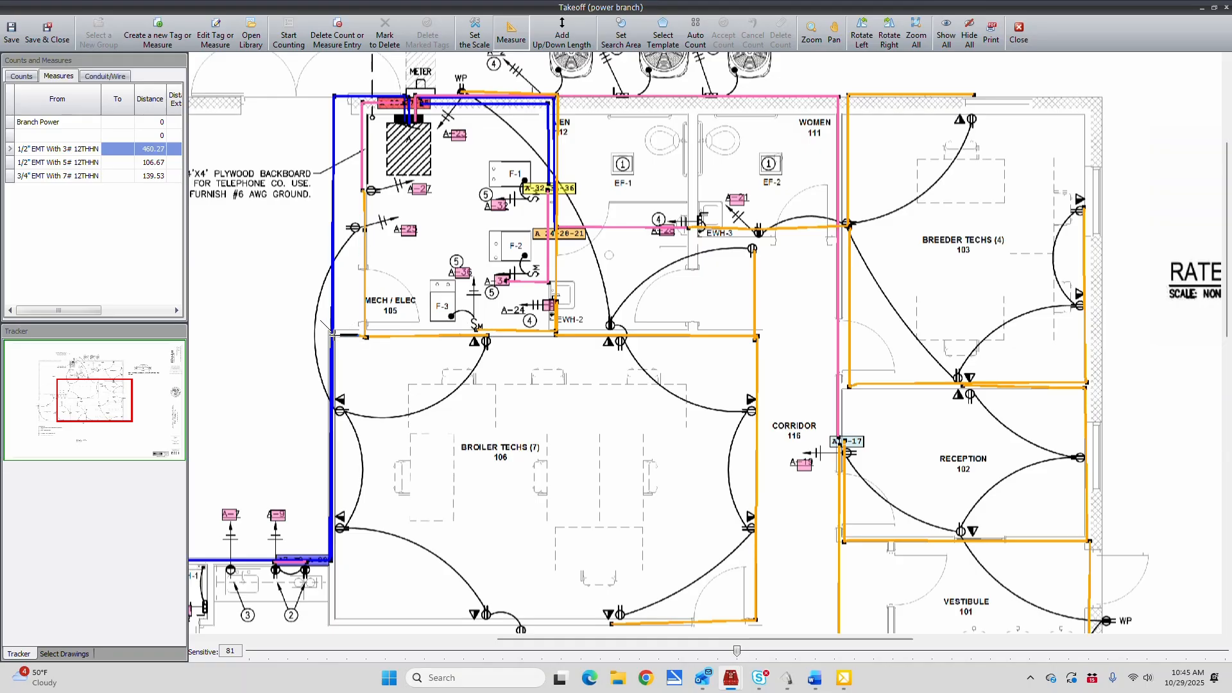
left_click(332, 335)
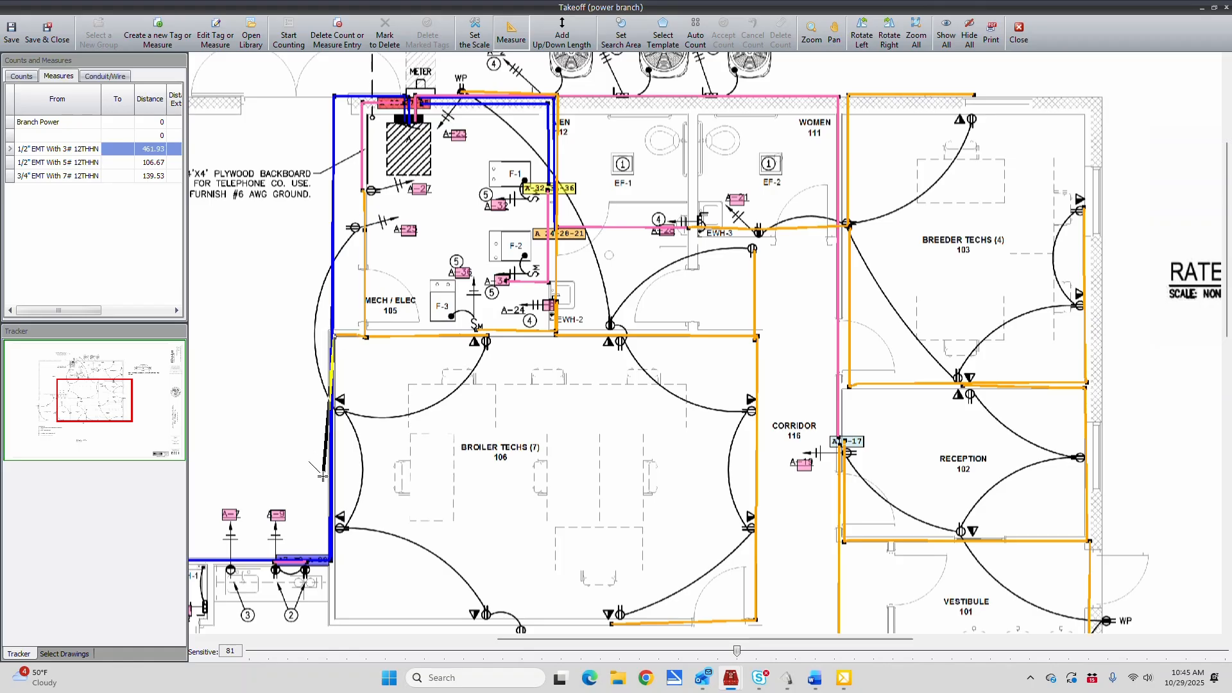
left_click(334, 618)
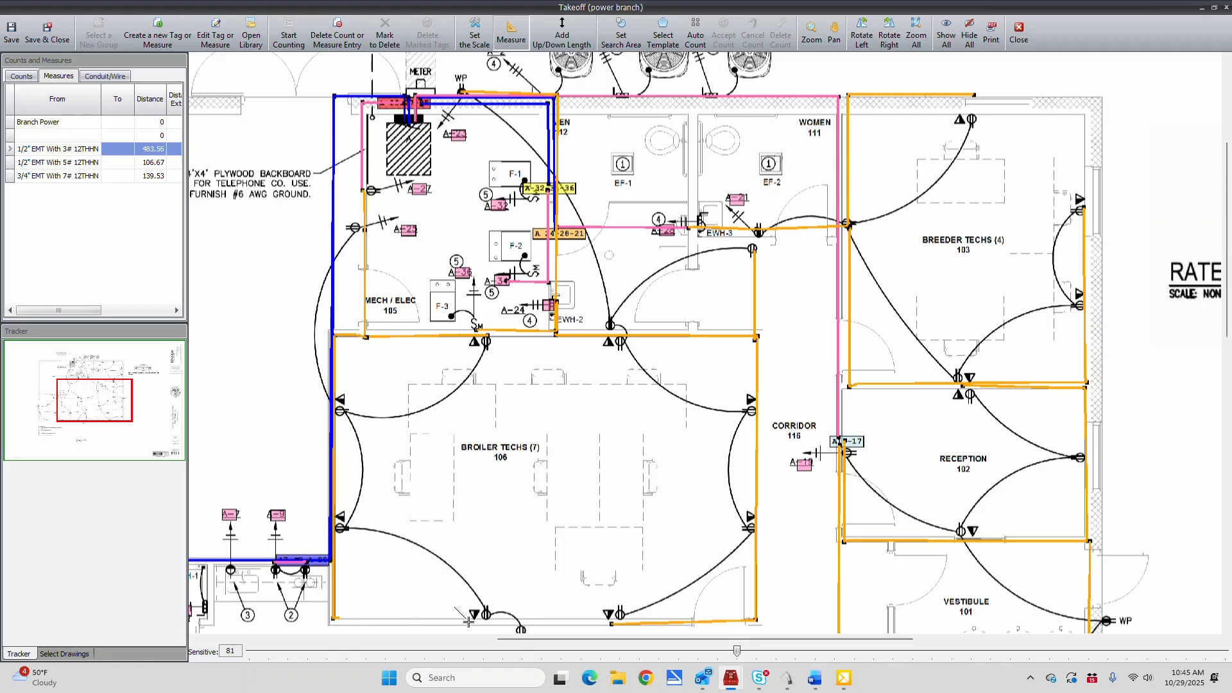
left_click(519, 621)
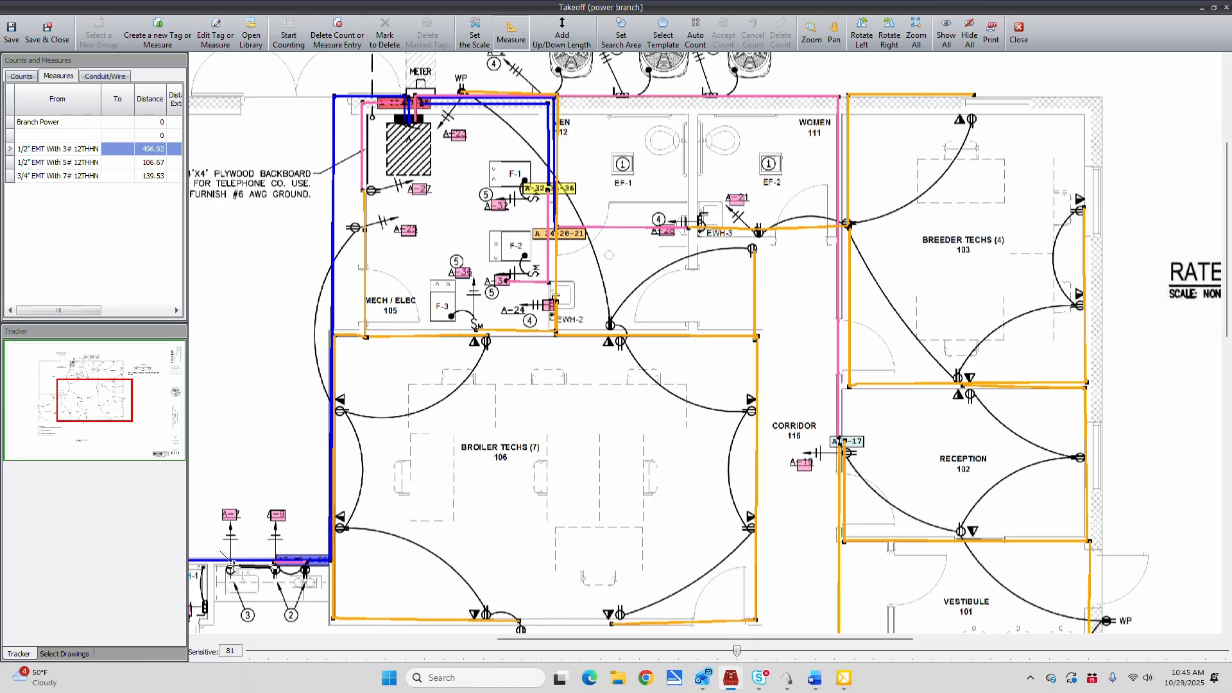
left_click(230, 568)
scroll(511, 396, "up", 4)
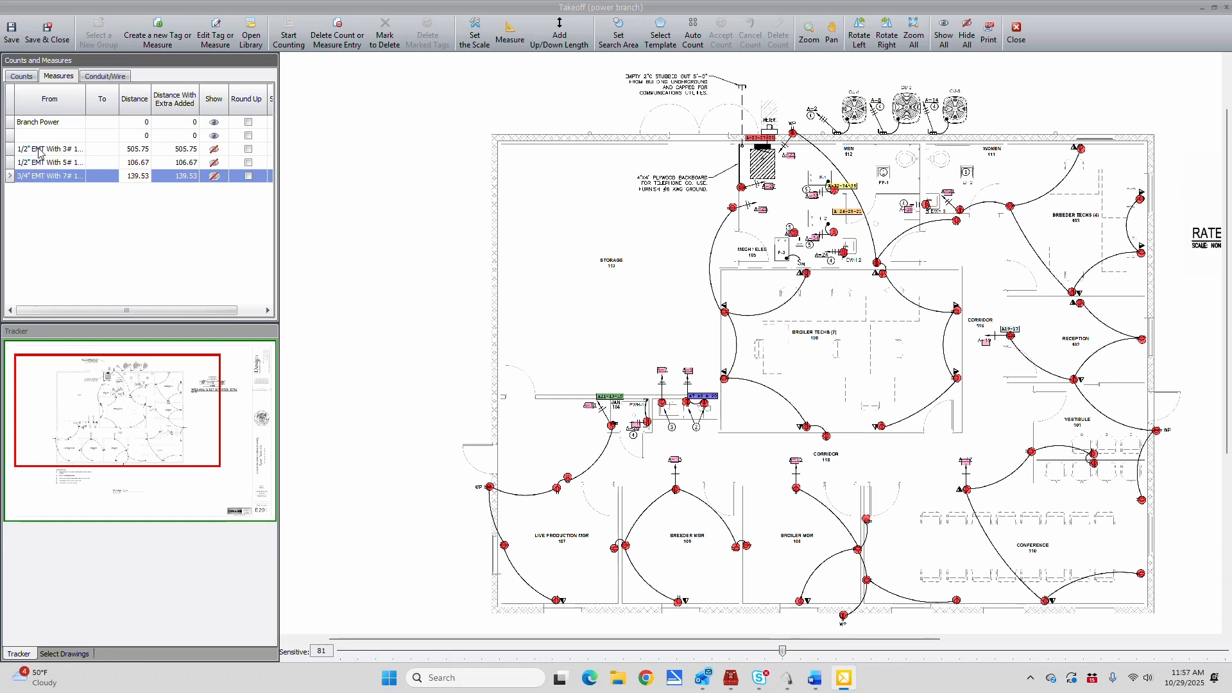
Widen the From column of the measures and compare the conduit distances with the Receptacles group's count
left_click_drag(87, 106, 117, 105)
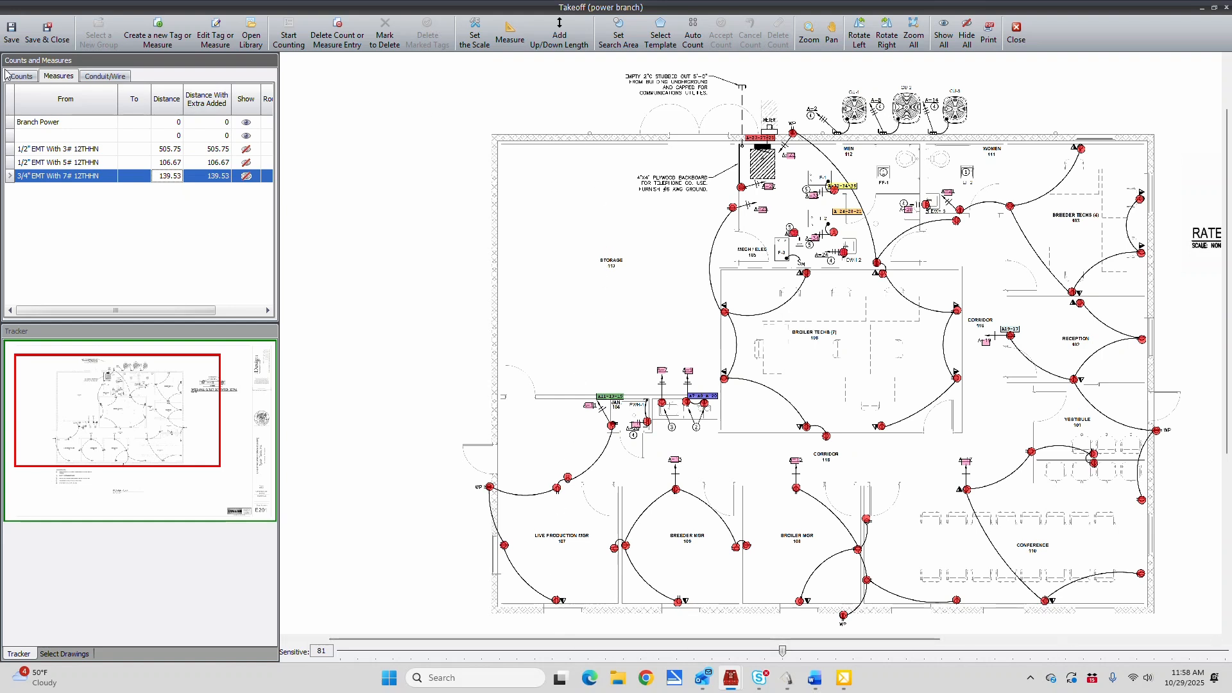
left_click(24, 77)
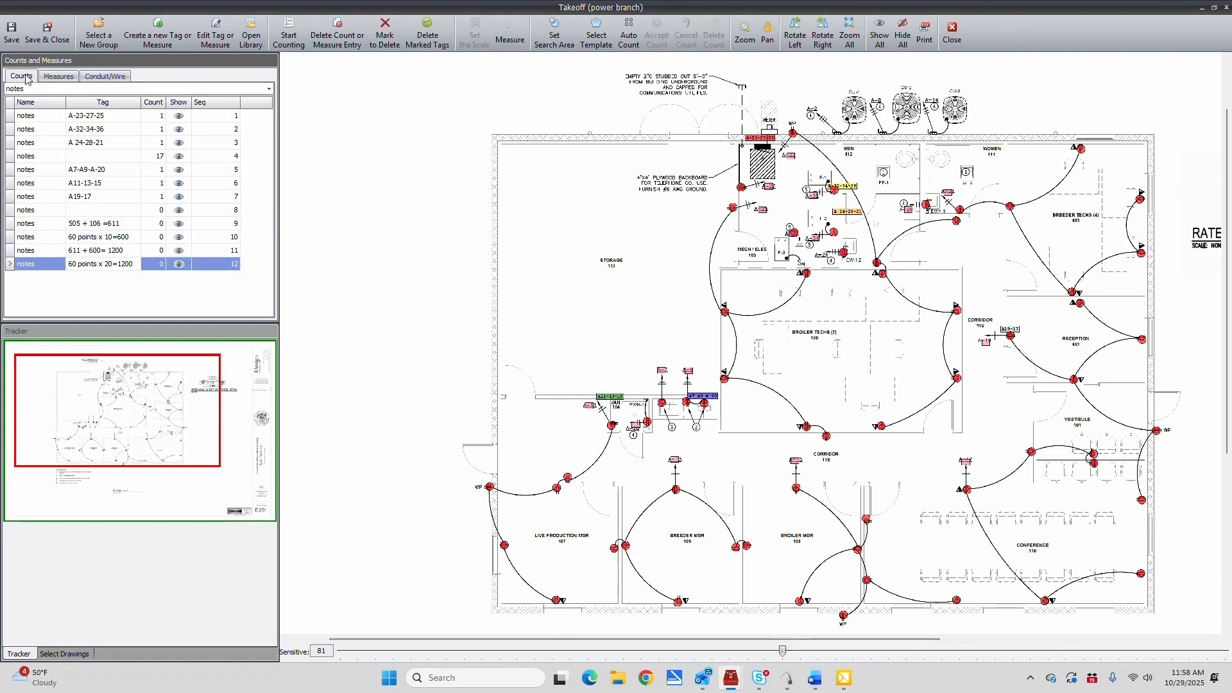
left_click(270, 89)
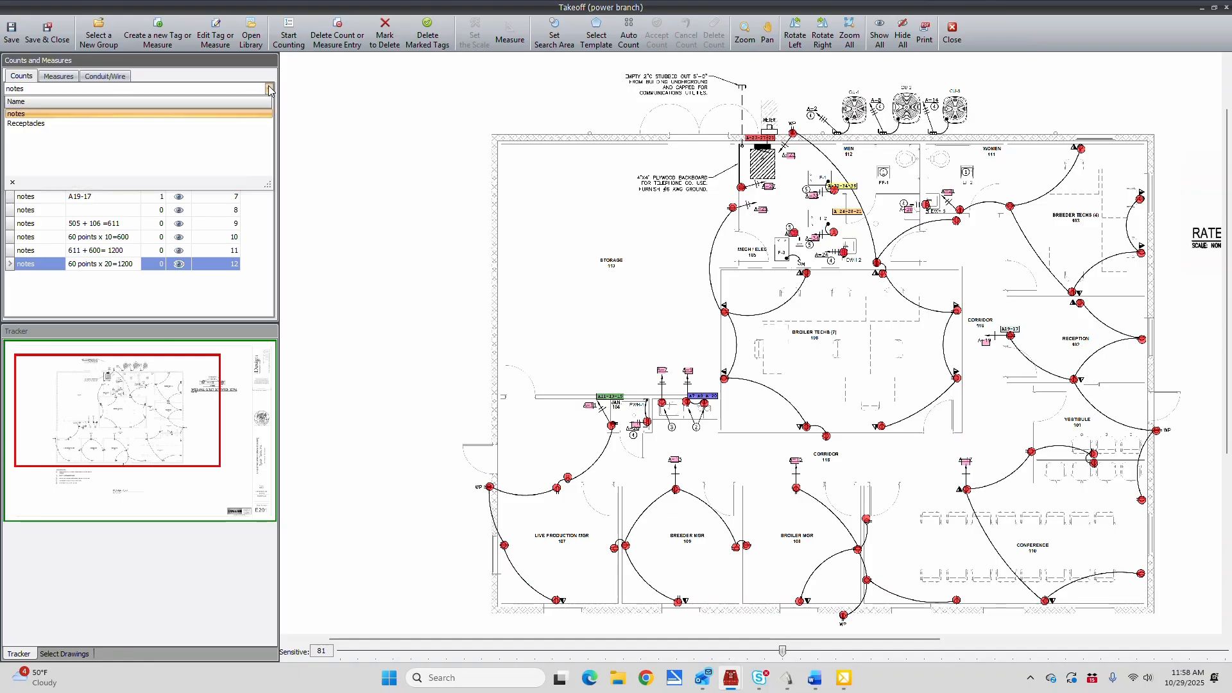
left_click(36, 124)
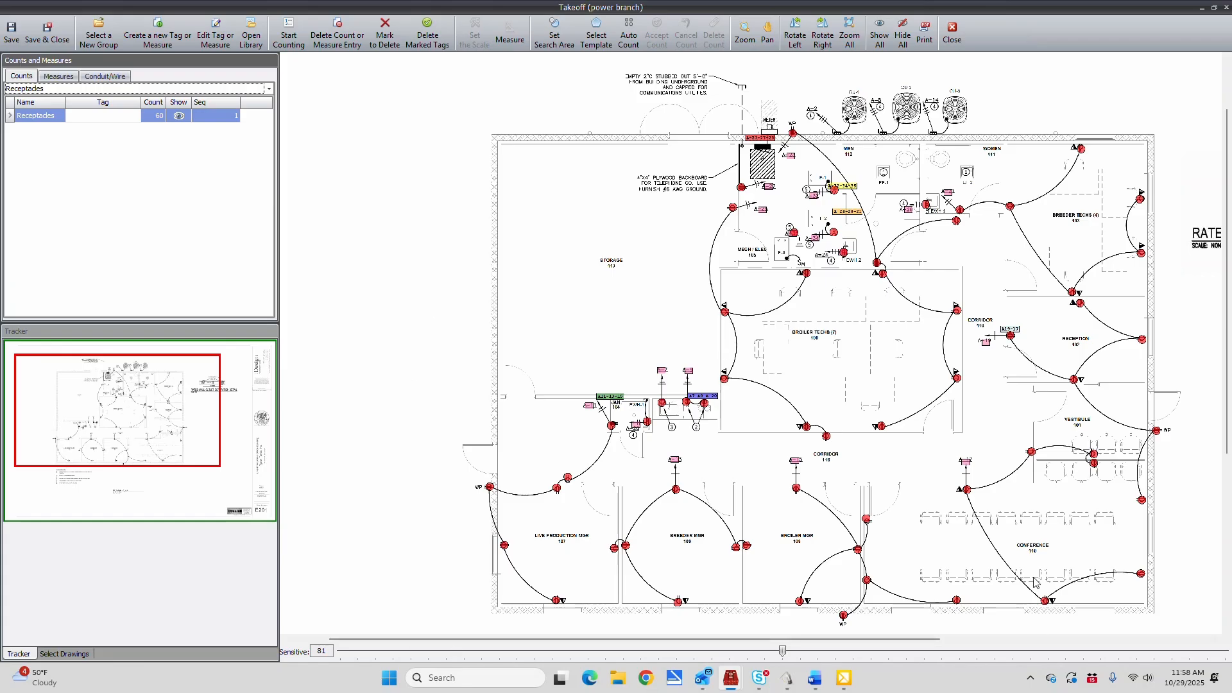
left_click(56, 79)
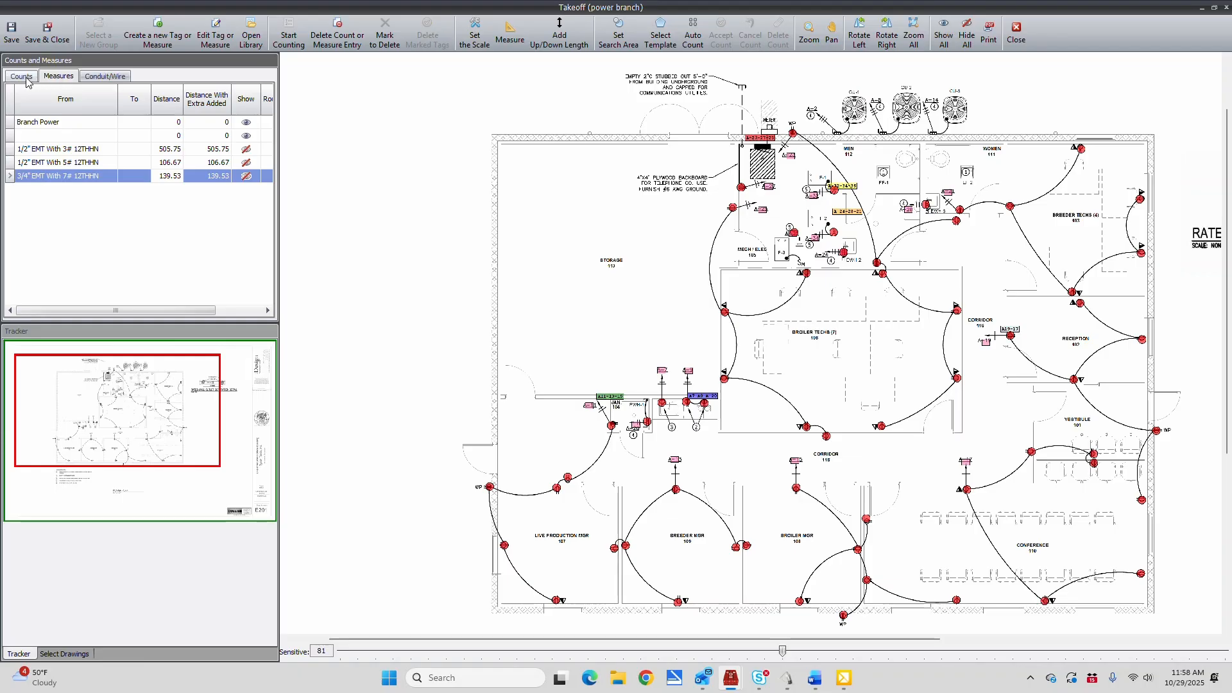
left_click(23, 77)
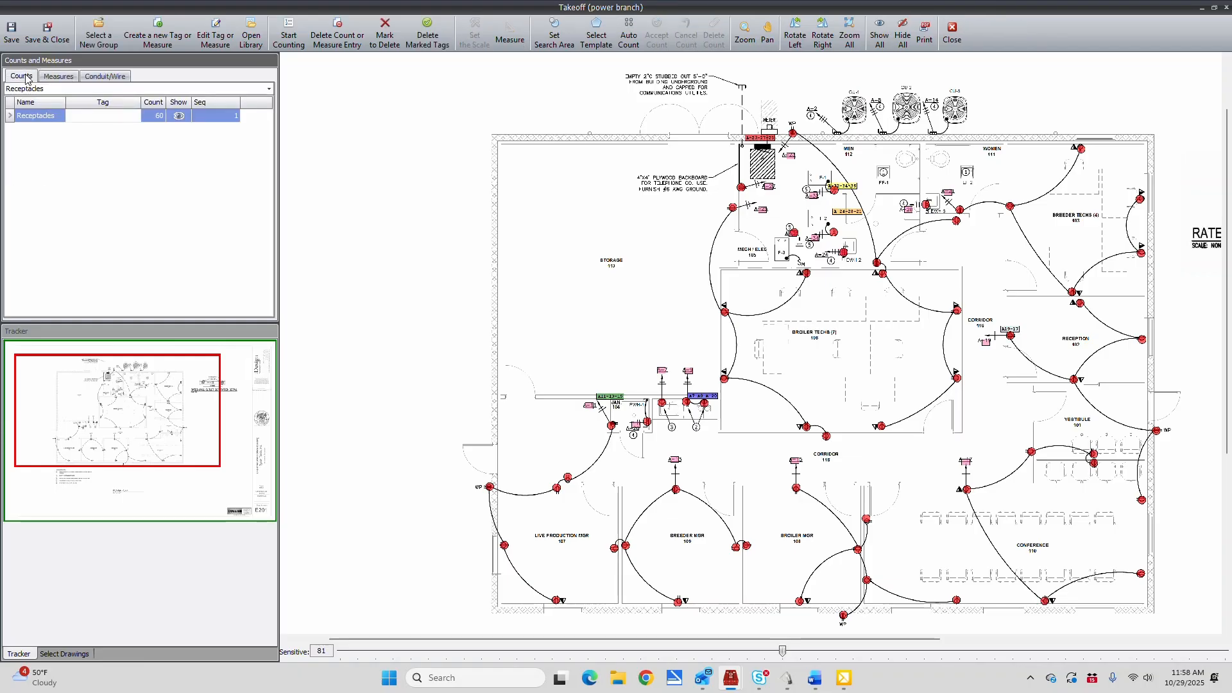
Place the notes tag "505 + 106 =611" in the blank area west of the floor plan, beside Storage 113
left_click(61, 91)
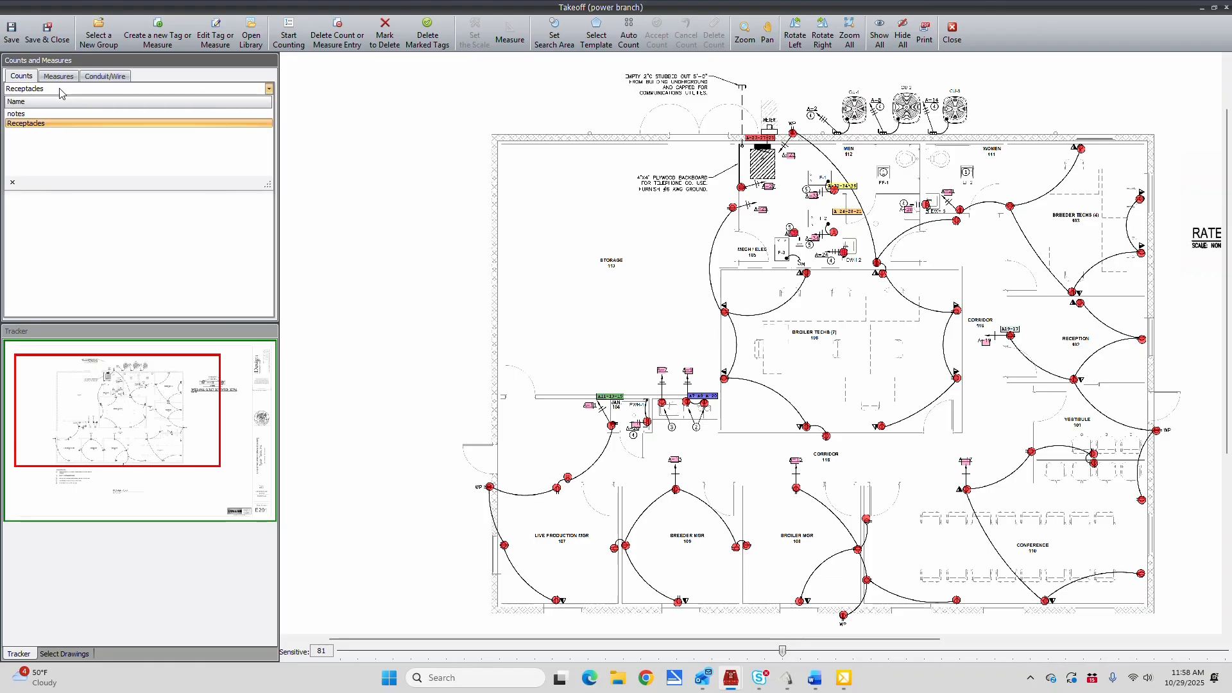
left_click(50, 102)
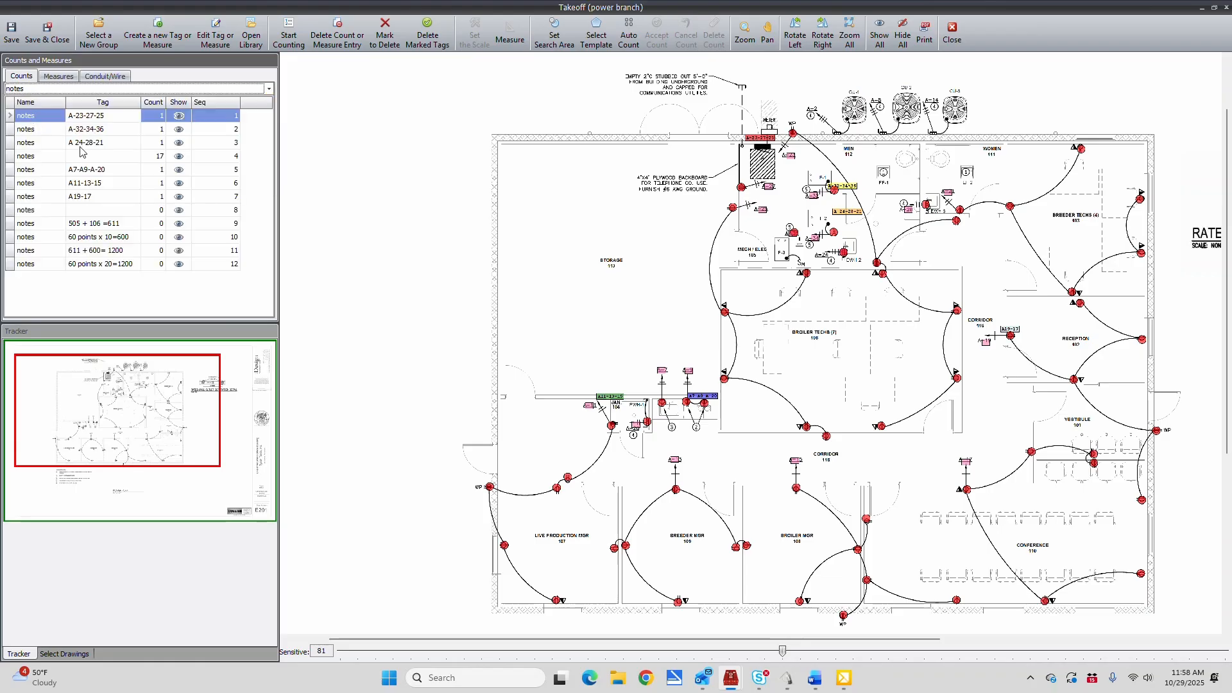
left_click(94, 223)
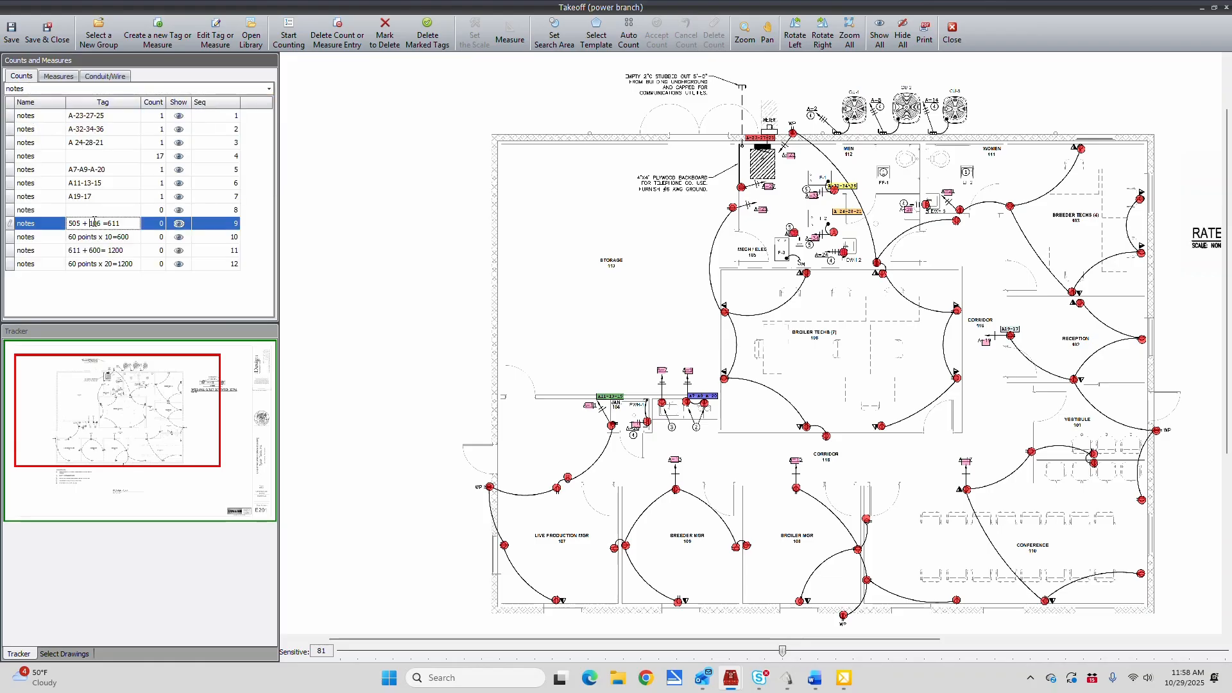
left_click(289, 36)
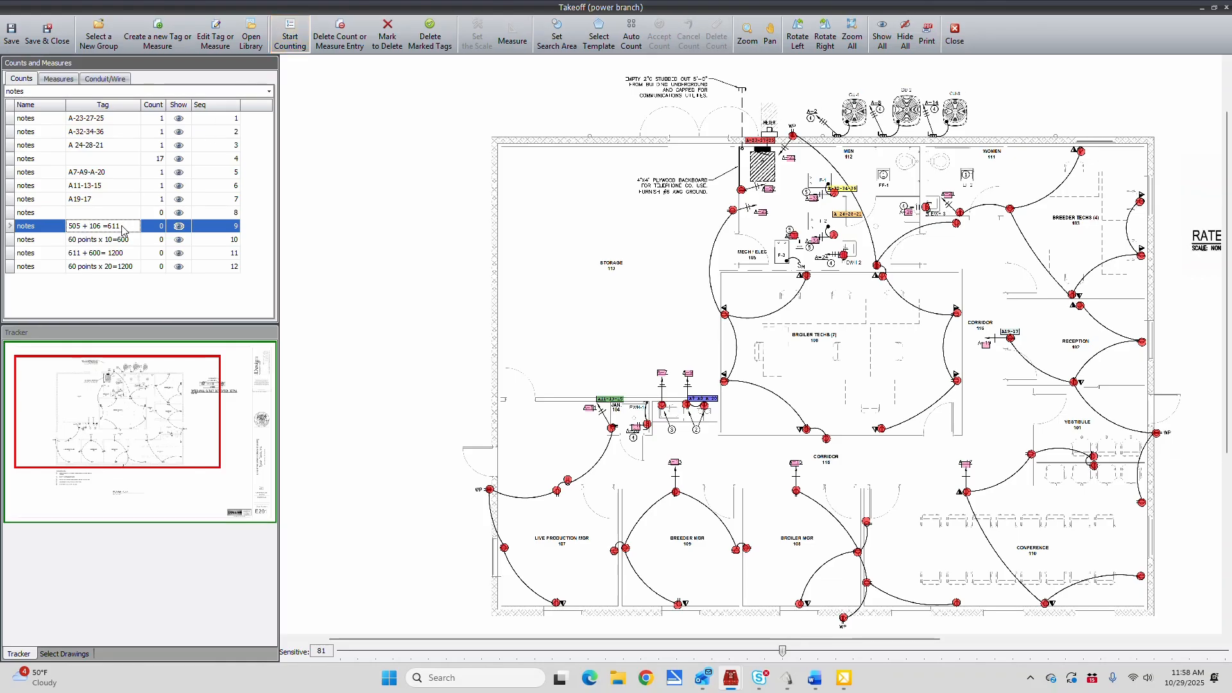
left_click(408, 232)
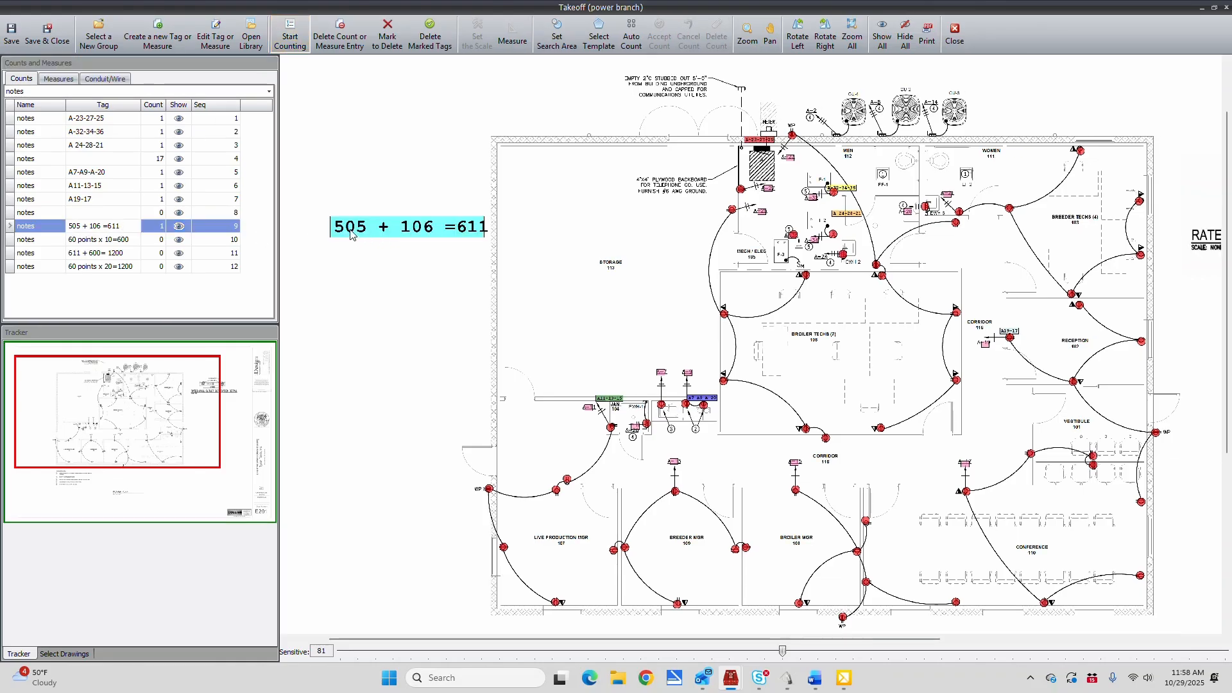
Recheck the measured distances and place the notes tag "60 points x 10=600" below the "505 + 106 =611" note
left_click(59, 78)
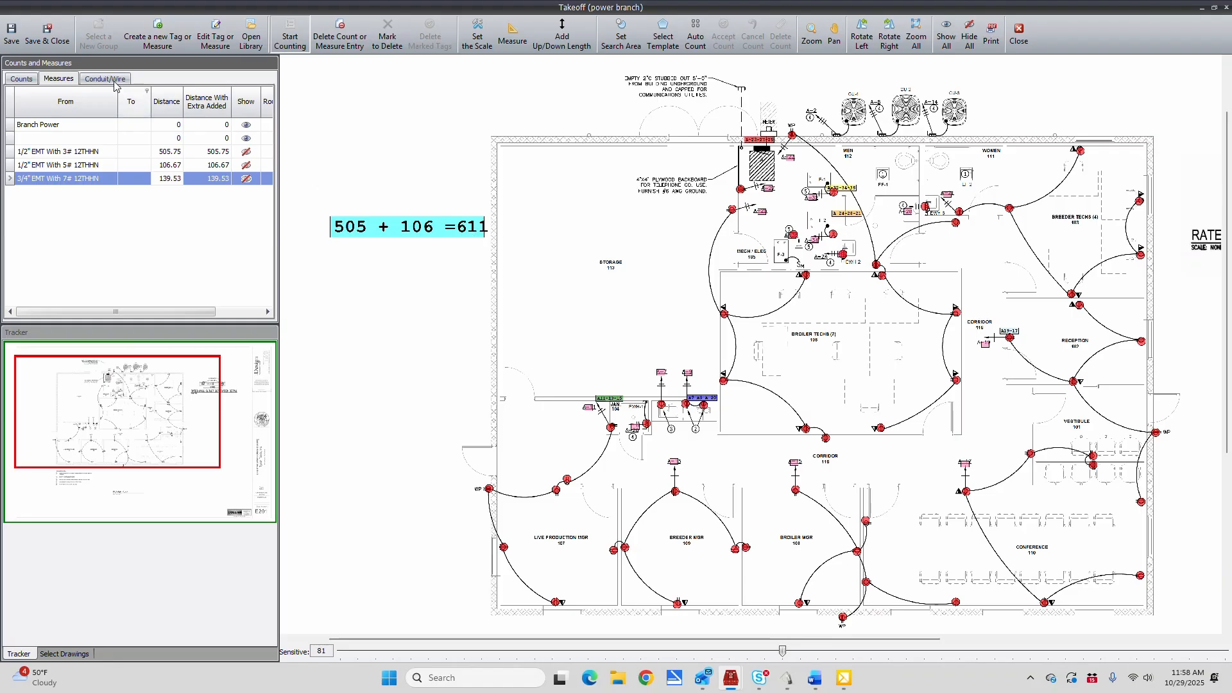
left_click(22, 80)
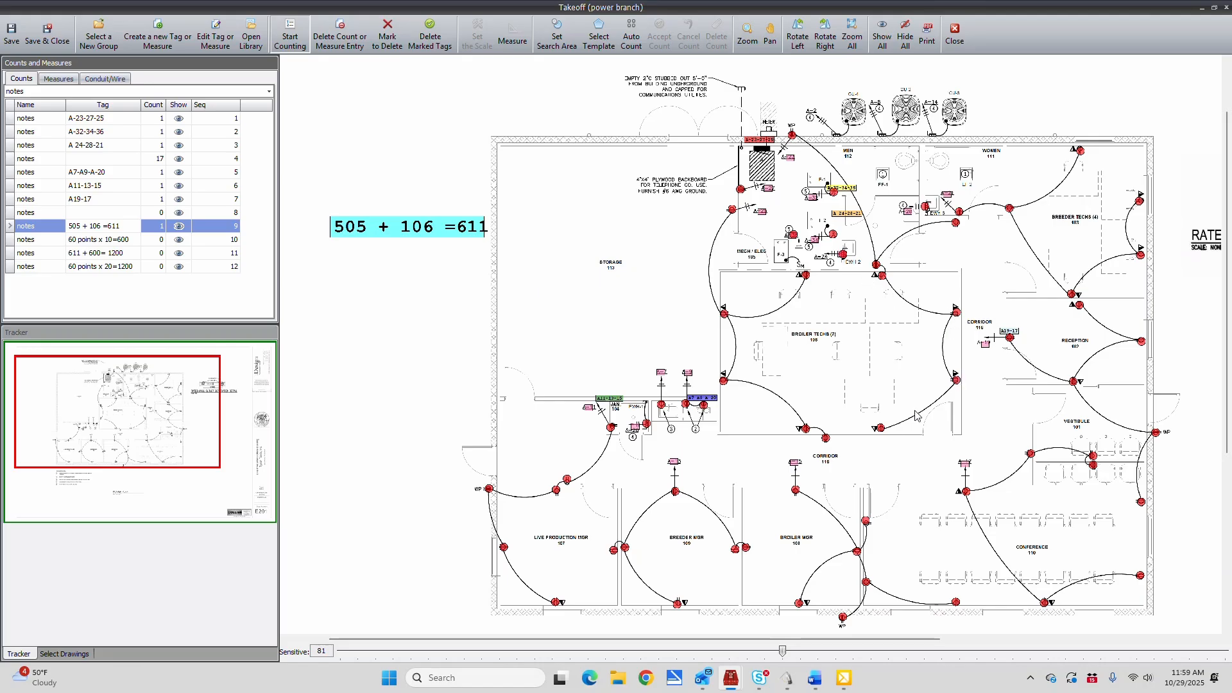
left_click(99, 241)
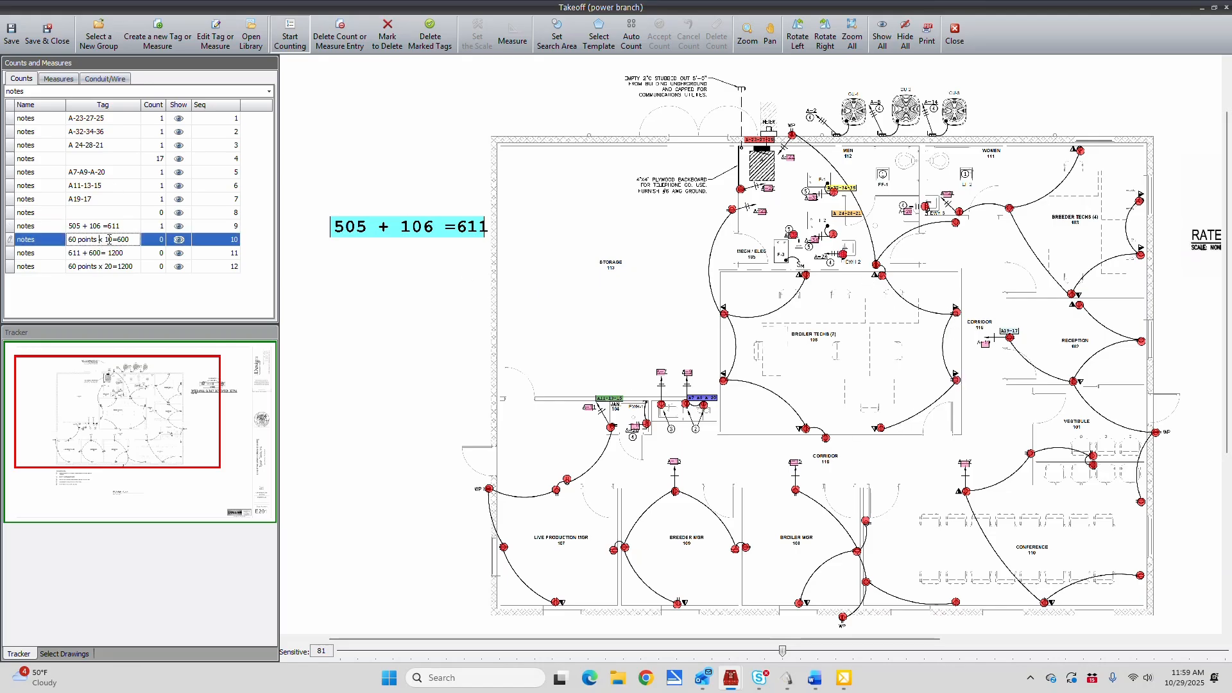
left_click(377, 285)
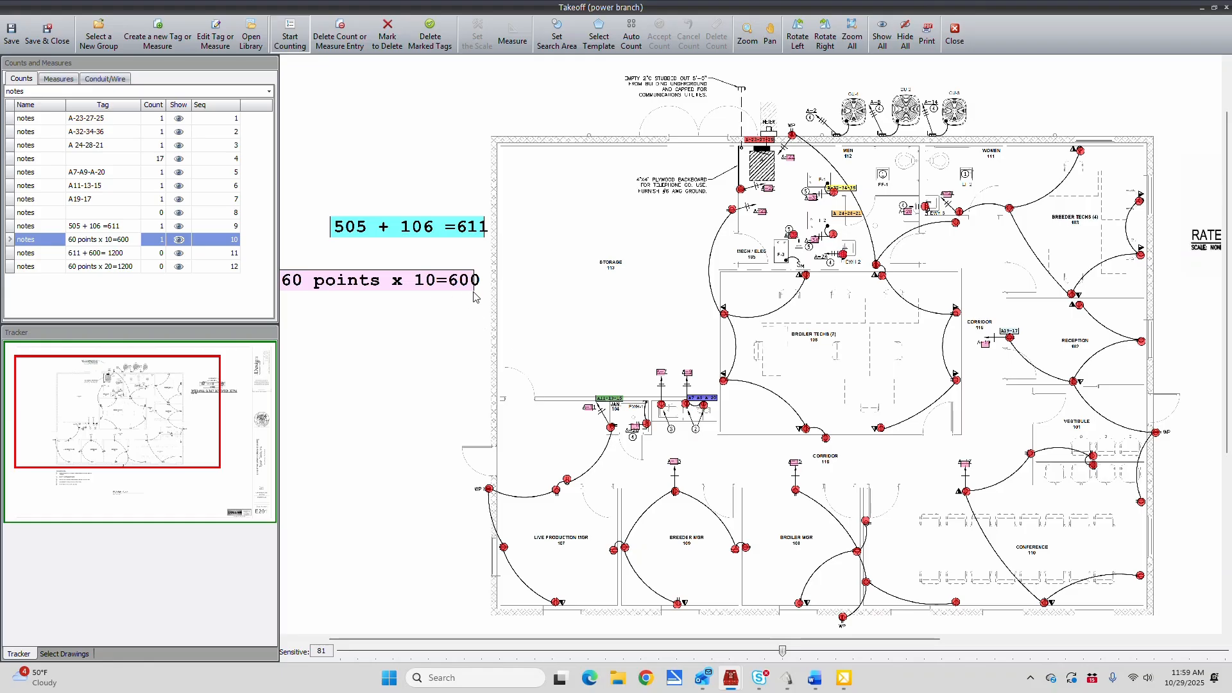
Place the notes tags "611 + 600= 1200" and "60 points x 20=1200" beneath the other calculation notes beside the plan
left_click(124, 256)
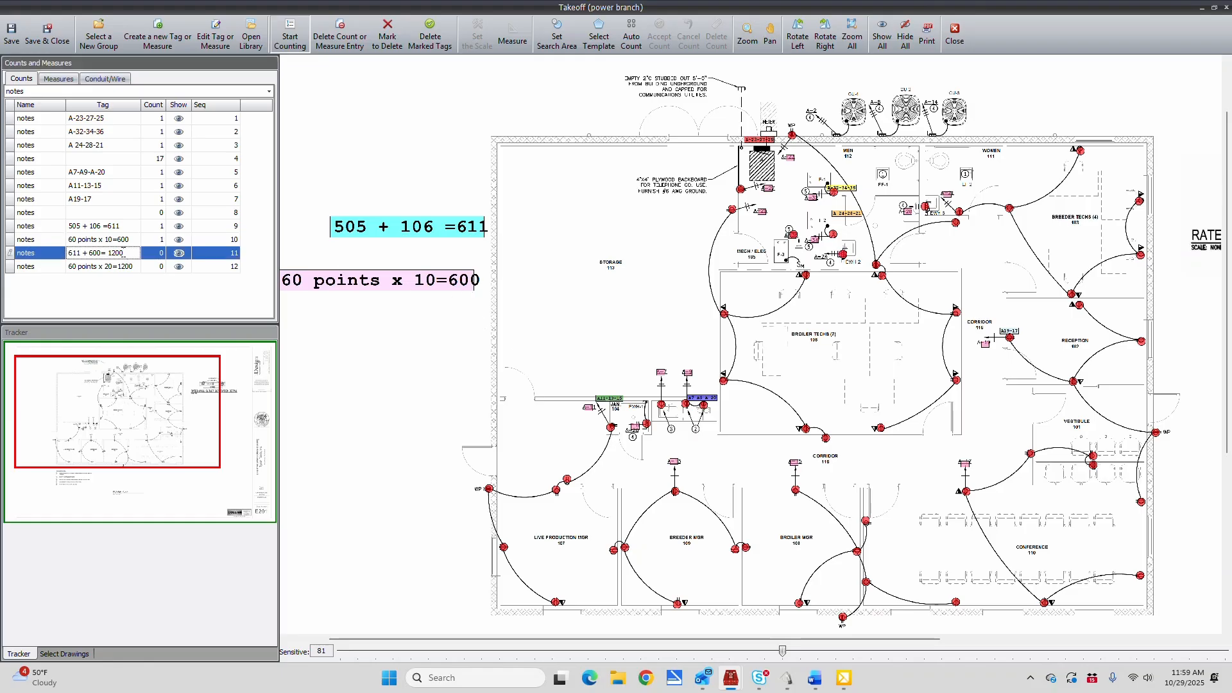
left_click(422, 335)
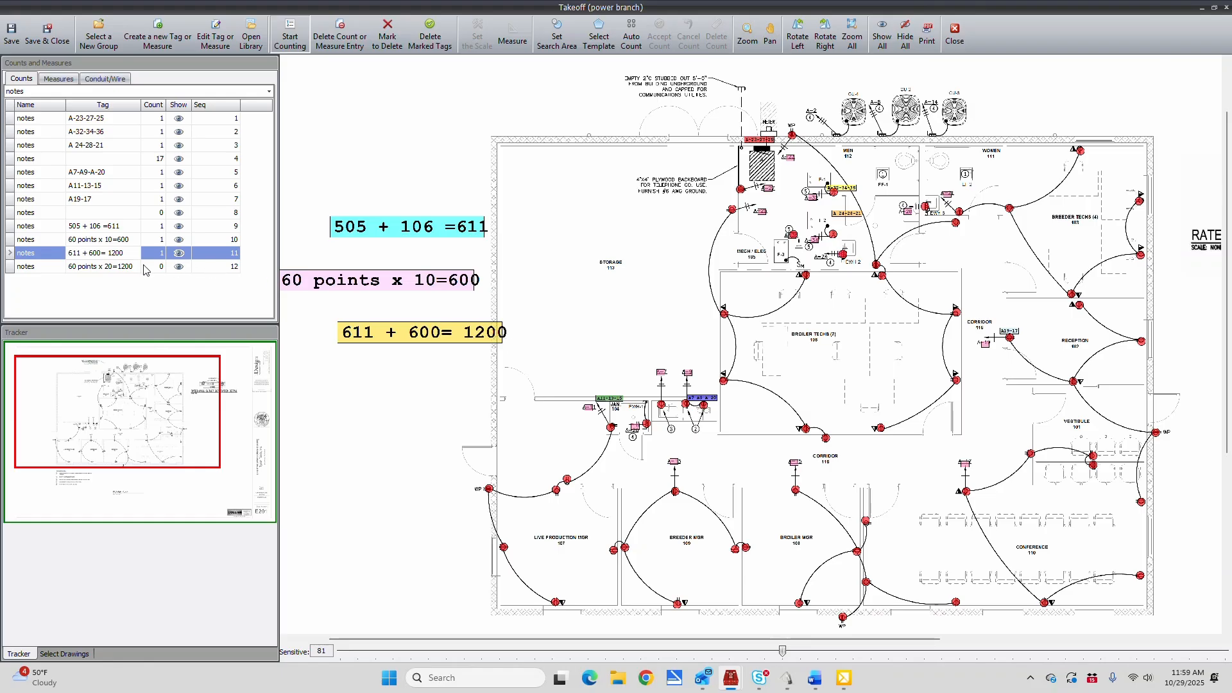
left_click(117, 266)
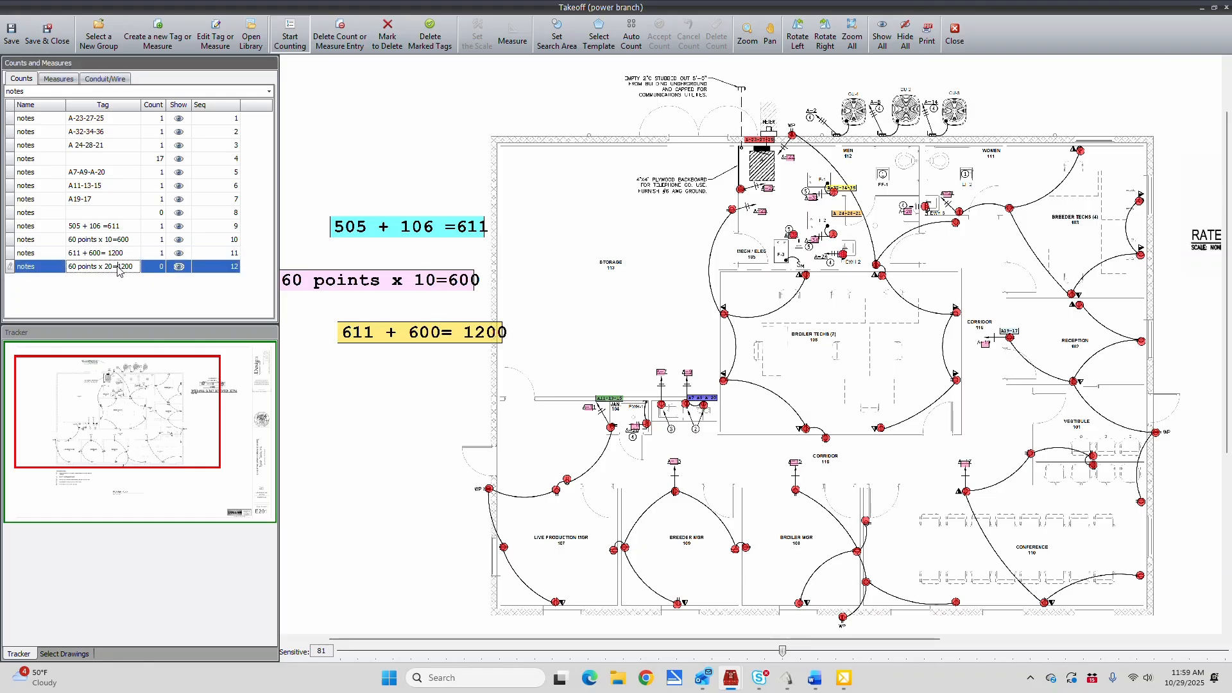
left_click(394, 401)
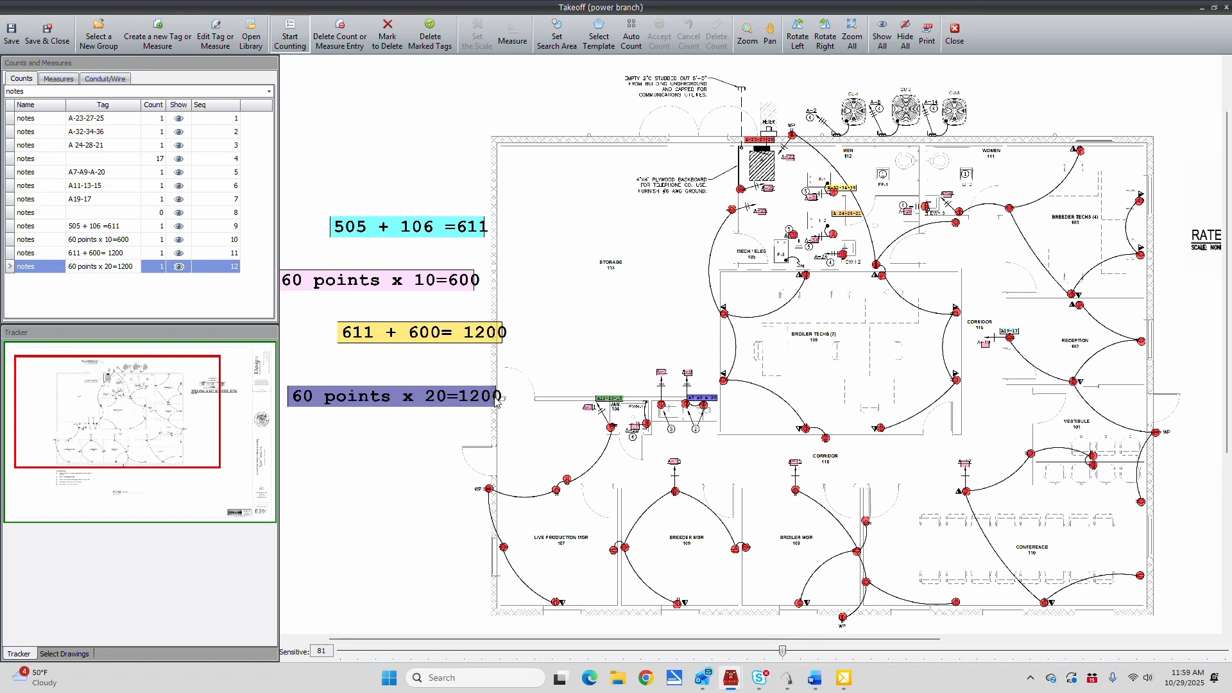
Correct the "611 + 600= 1200" tag to "611 + 600= 1211" and place it on the drawing beside the mistaken note
left_click(124, 255)
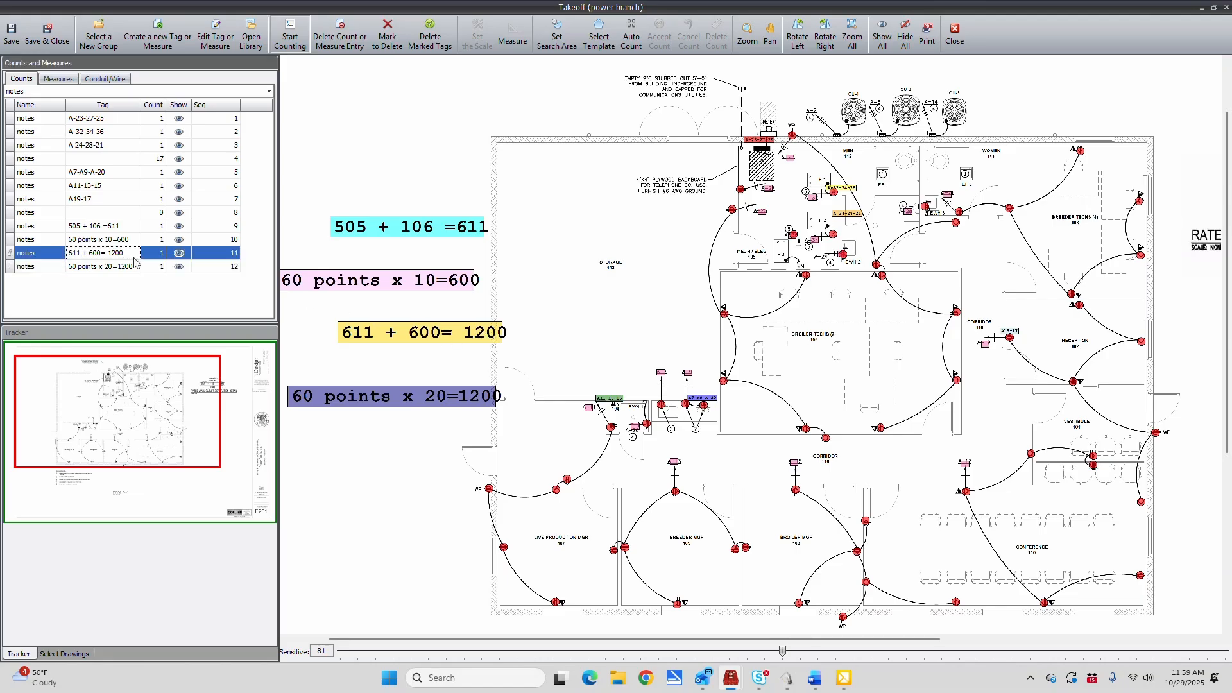
key("BackSpace")
type("11")
left_click(508, 339)
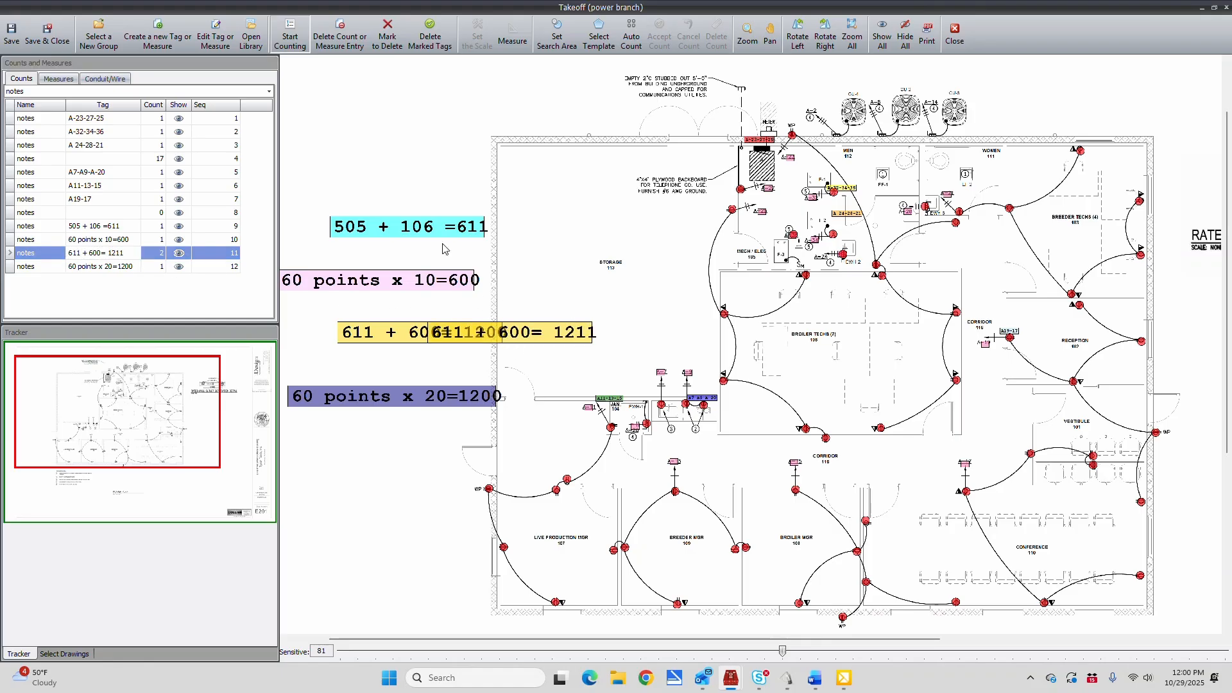
Mark the mistaken tag beside "611 + 600= 1211" for deletion and remove it from the drawing
left_click(387, 31)
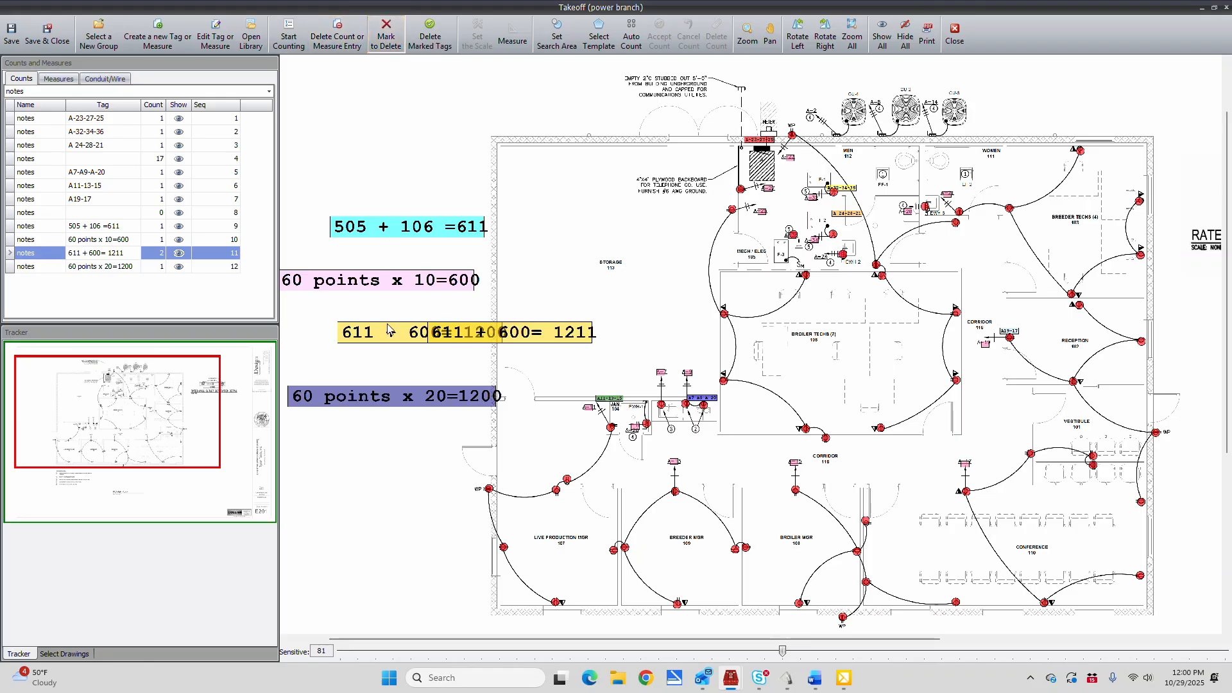
left_click(430, 35)
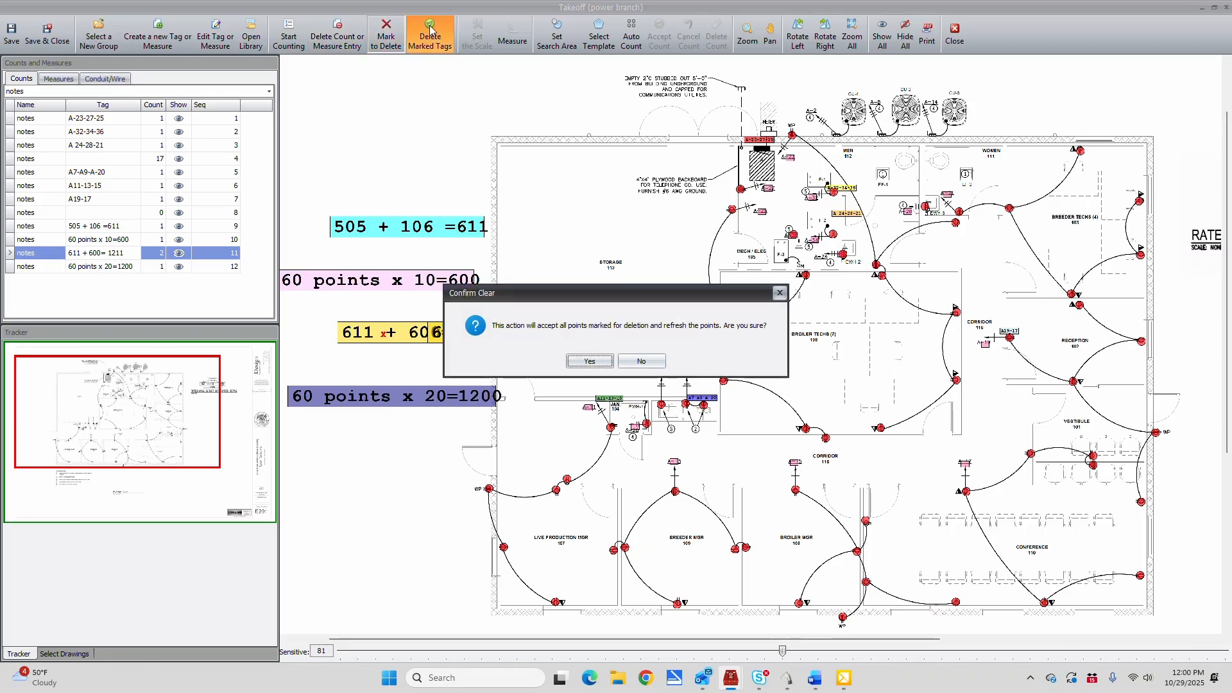
left_click(589, 361)
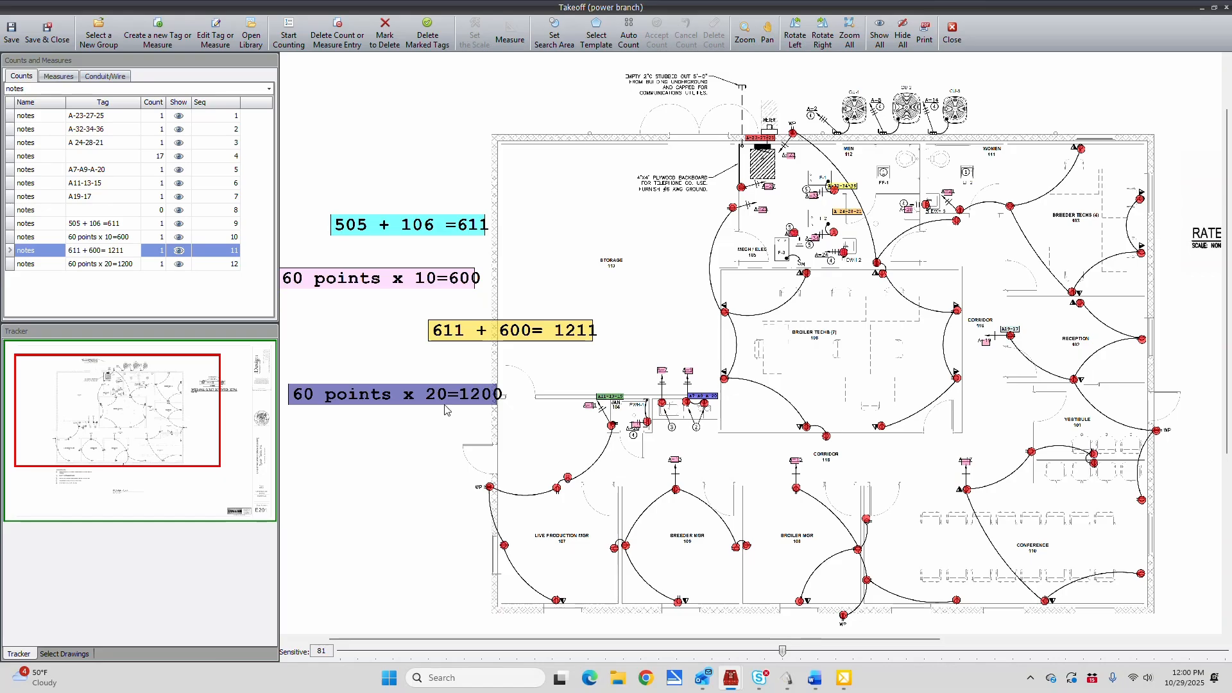
Add a new measure and trace a run from the panel in Mech/Elec 105 south, turning west to the homerun tag at Jan 104
left_click(59, 75)
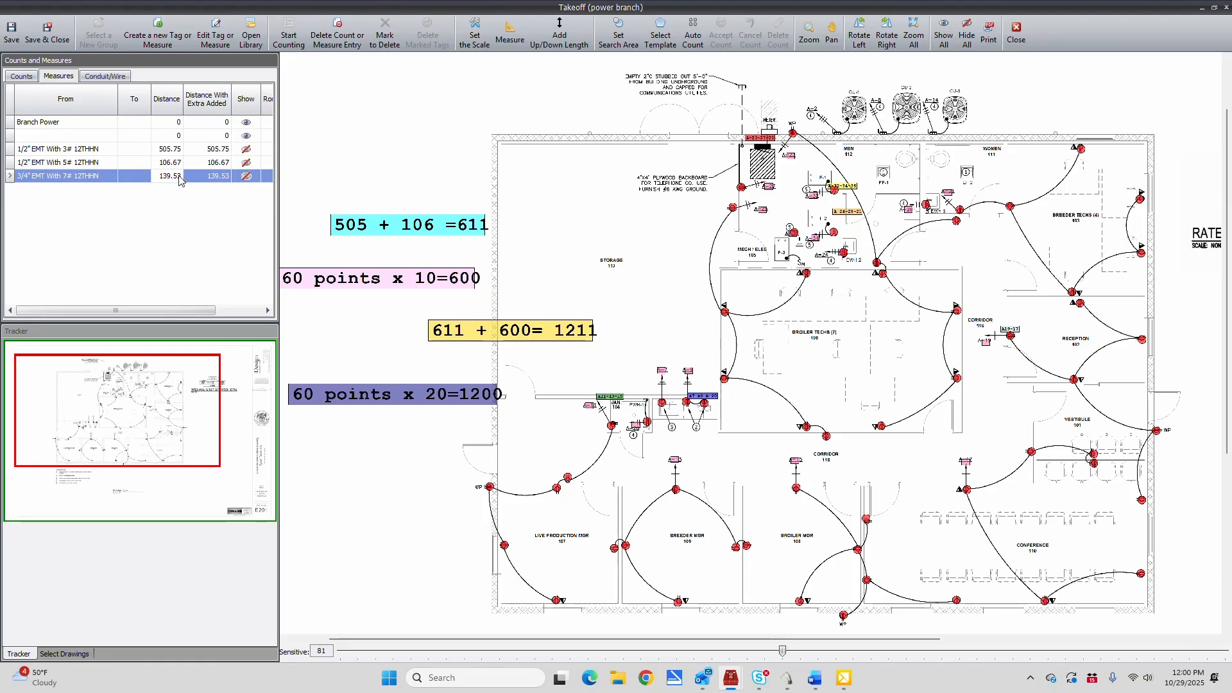
left_click(158, 25)
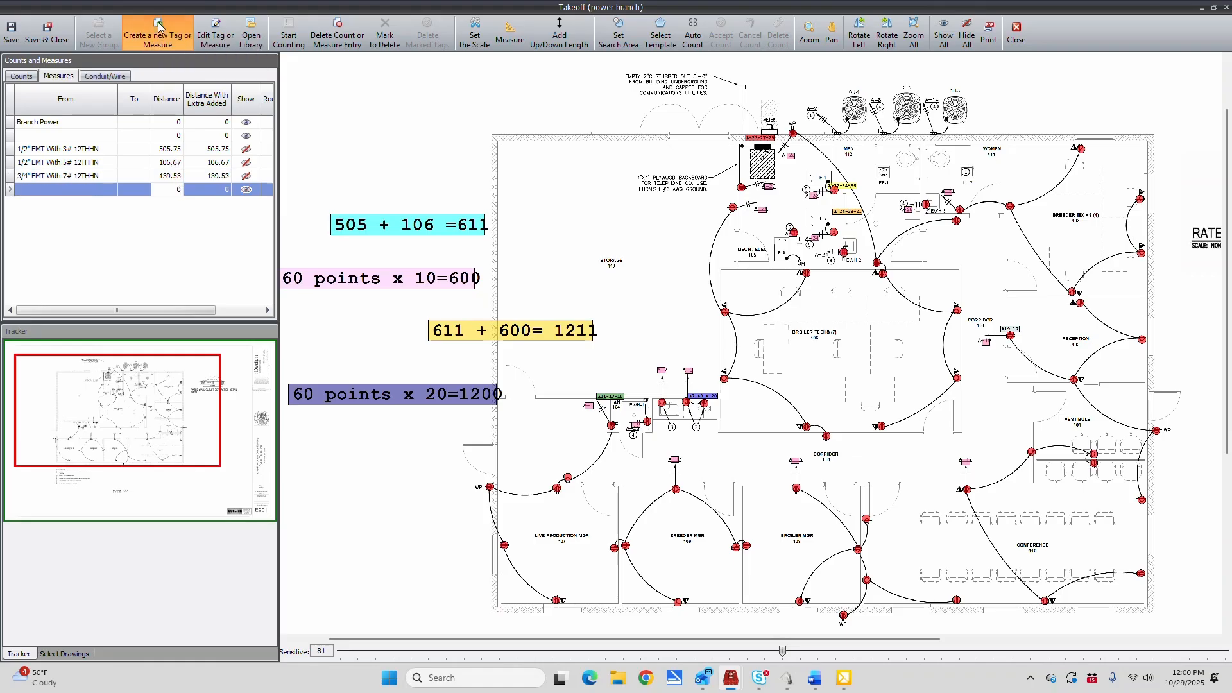
left_click(159, 25)
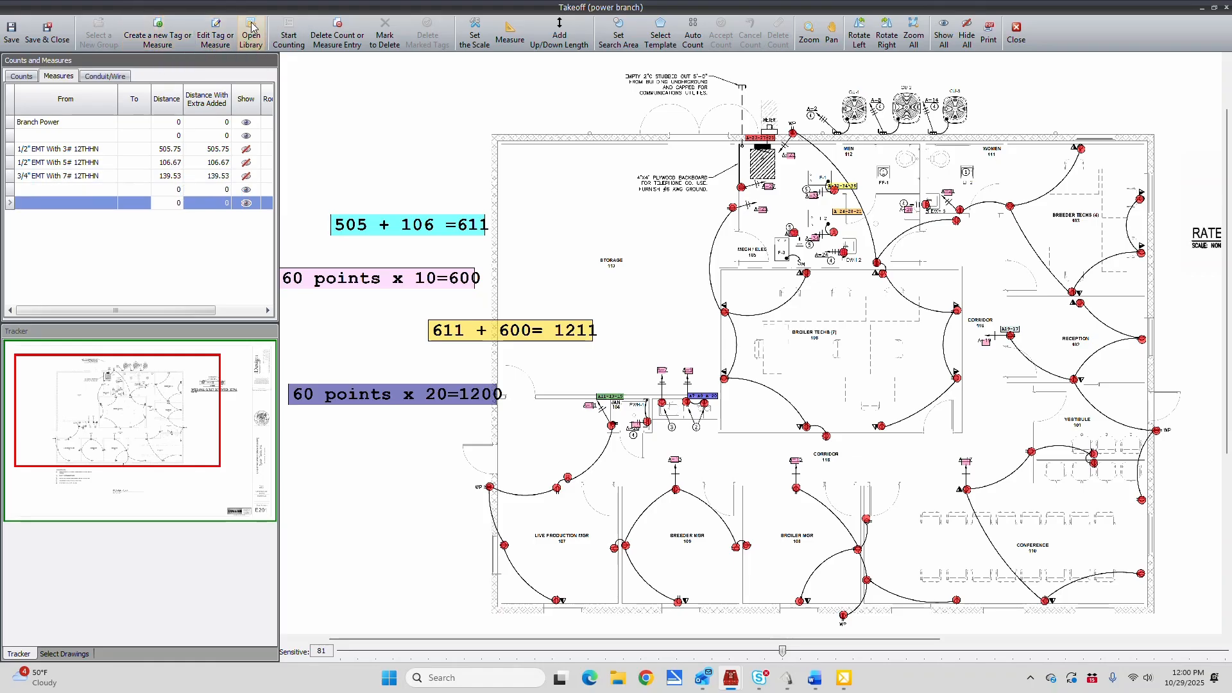
left_click(511, 29)
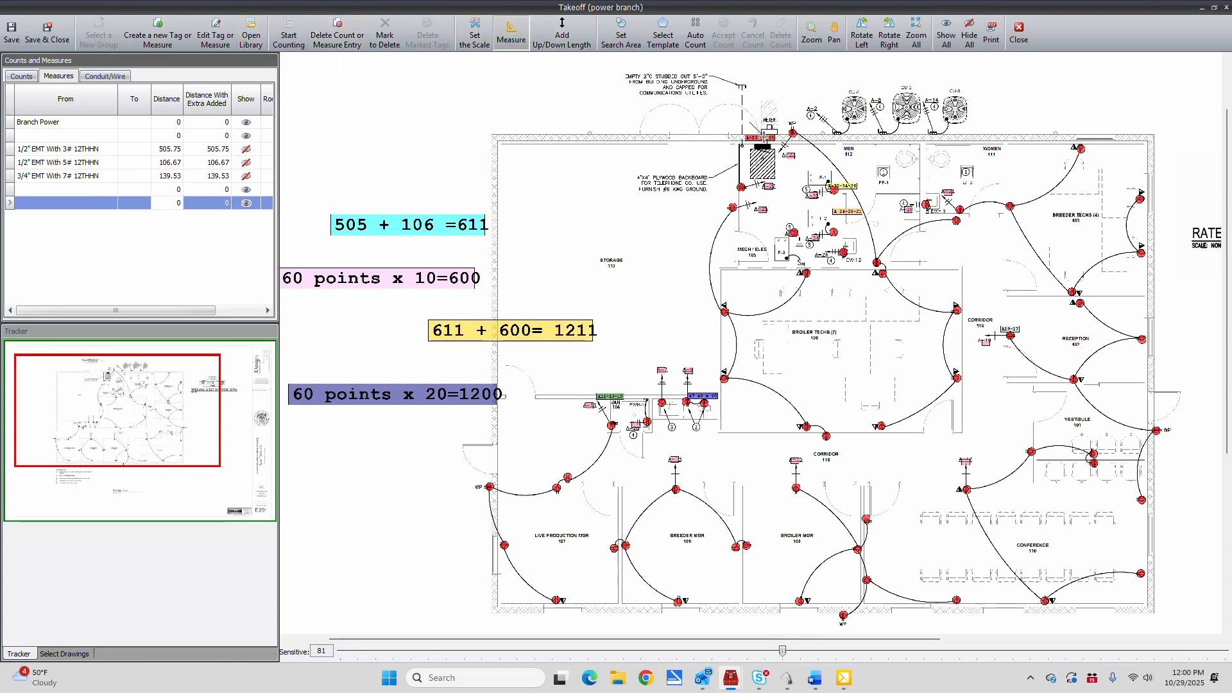
left_click(762, 149)
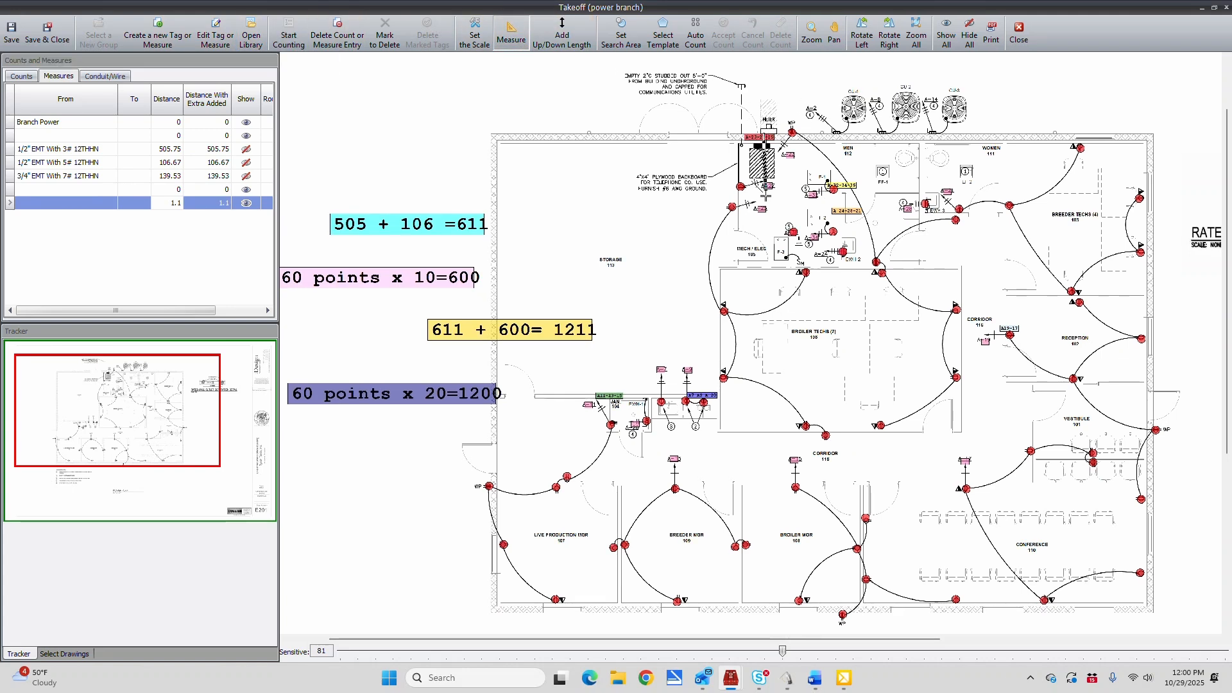
left_click(765, 399)
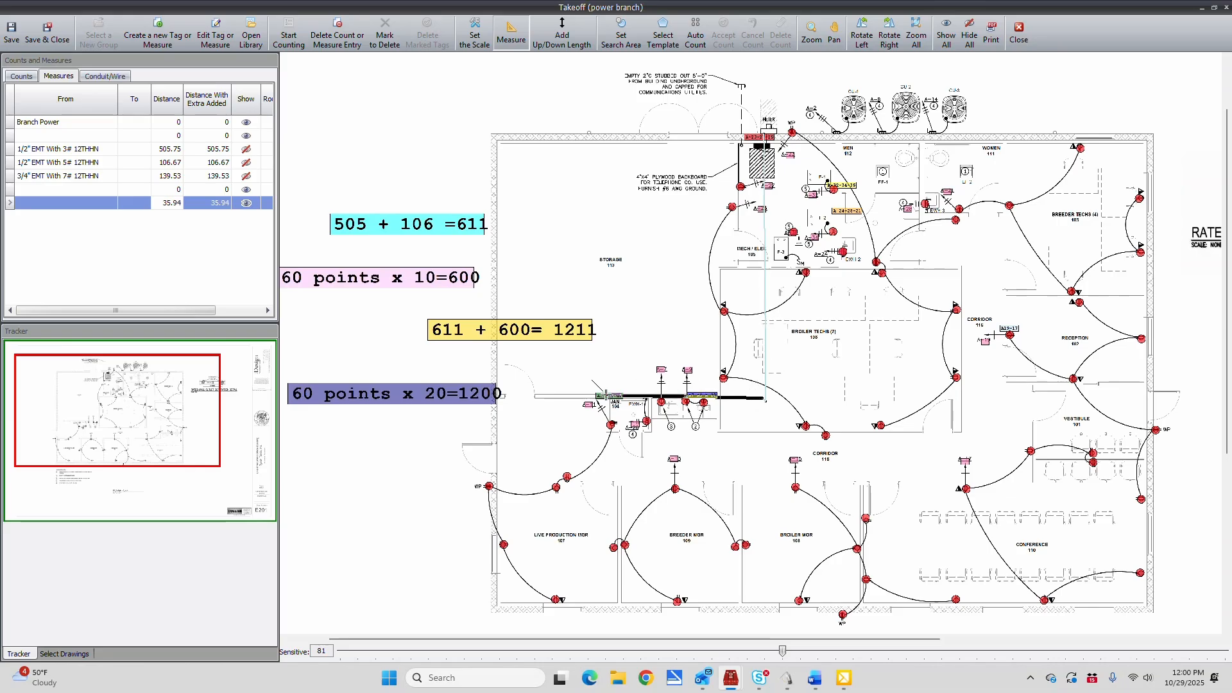
left_click(595, 396)
left_click(766, 148)
left_click(765, 130)
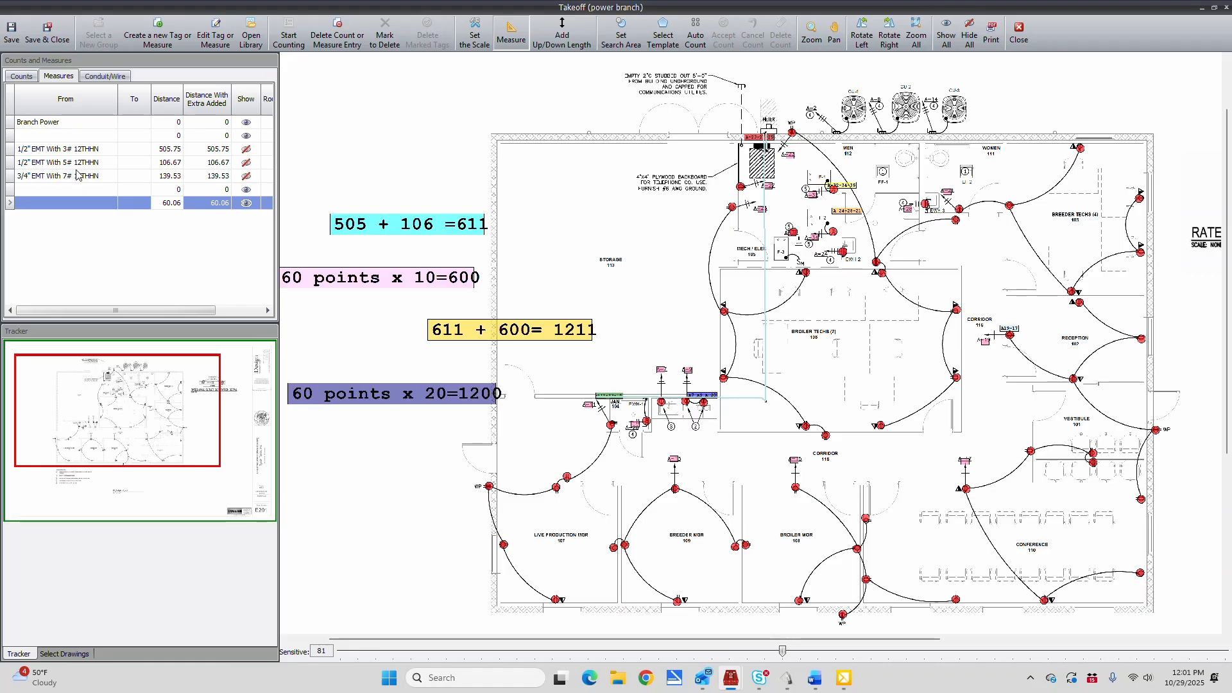
Fill in the blank notes tag with the calculation "5 x 30=150"
left_click(23, 78)
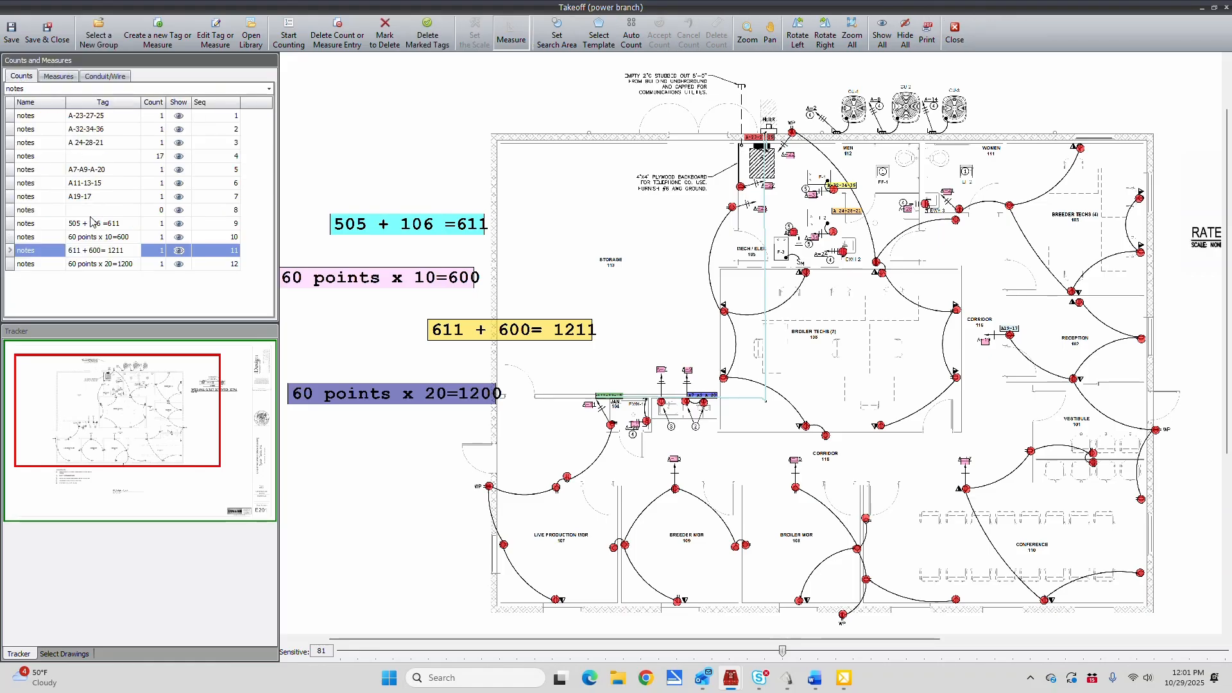
left_click(76, 210)
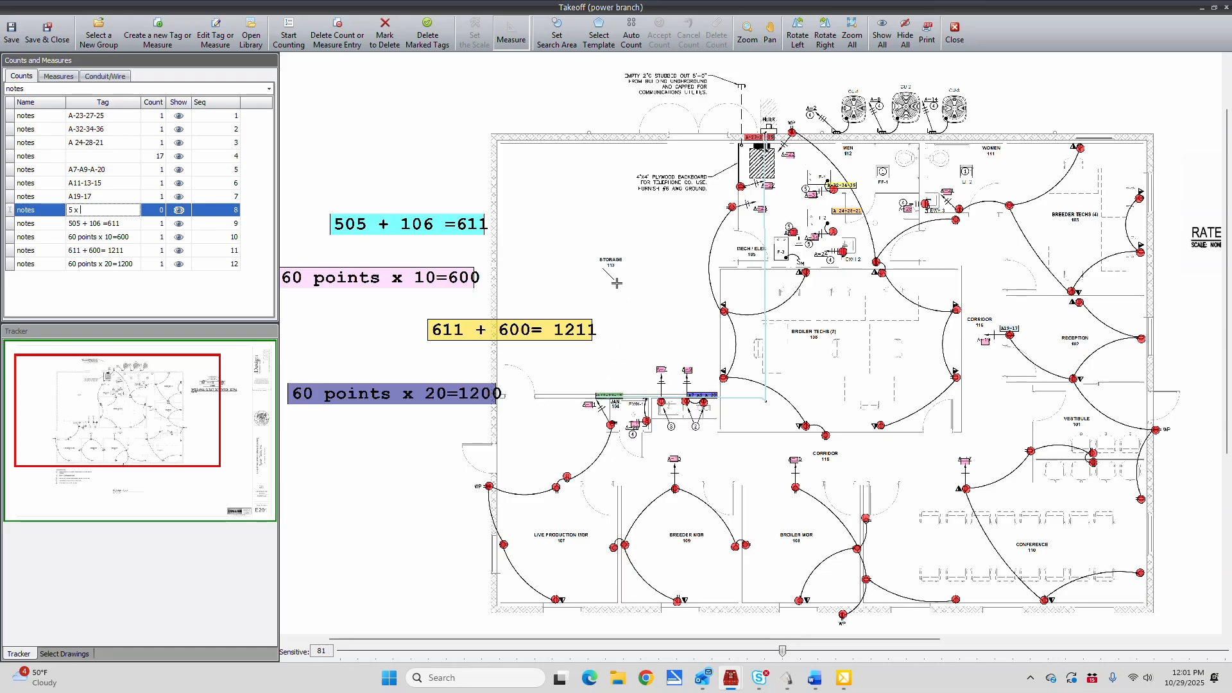
left_click(65, 78)
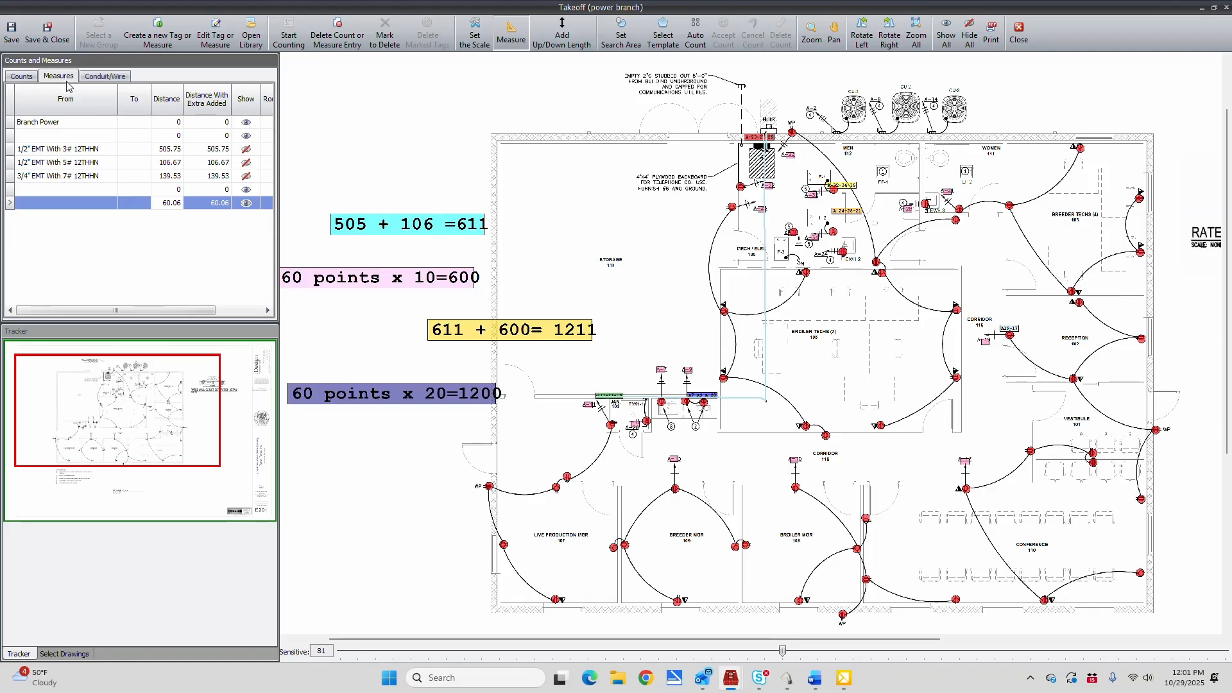
left_click(23, 76)
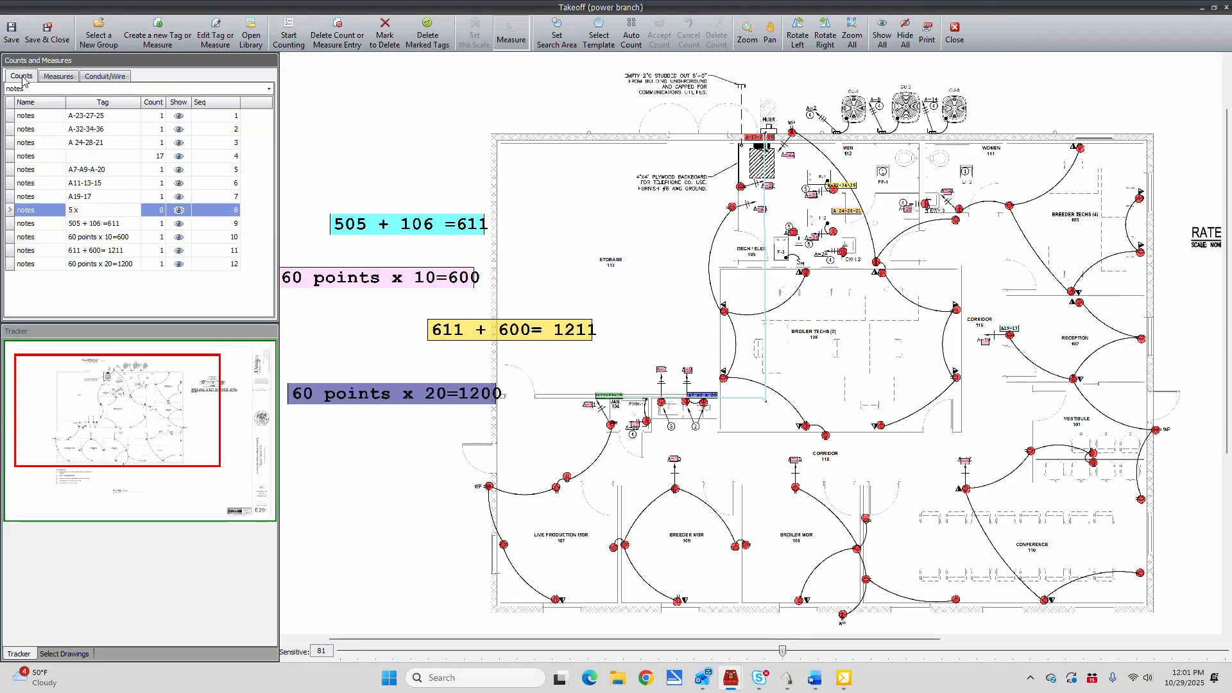
left_click(84, 211)
type("30=1")
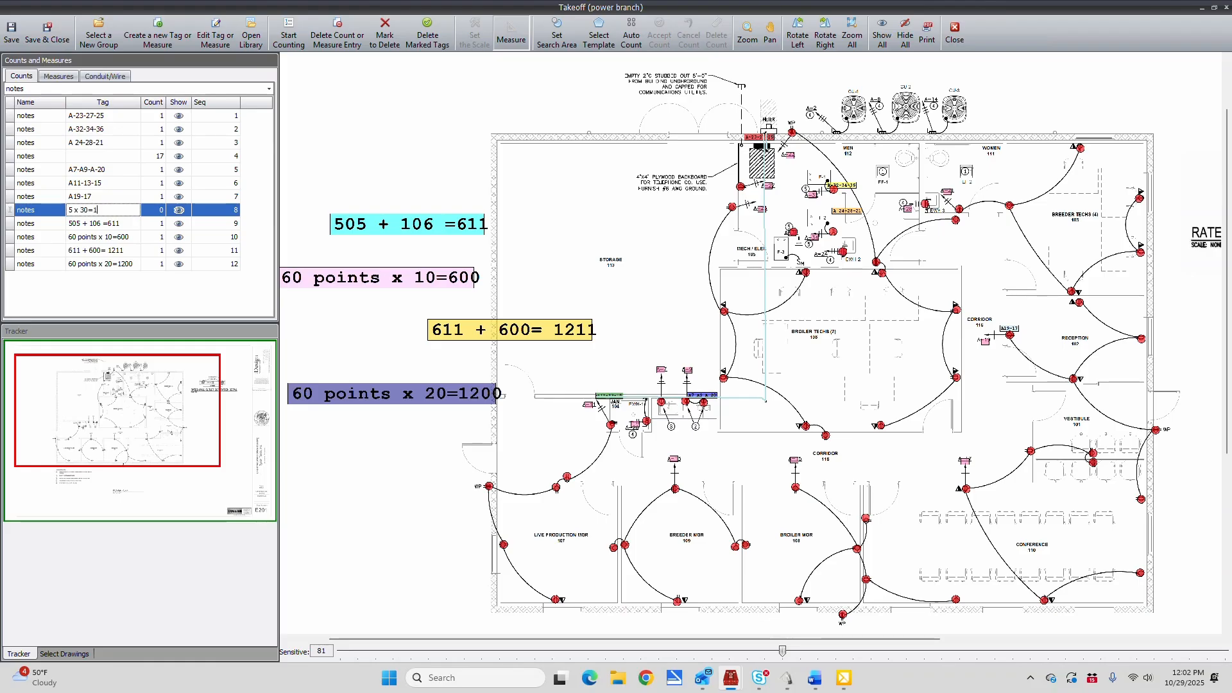
type("50")
Change the "5 x 30=150" tag's font size and place it below the "60 points x 20=1200" note
left_click(217, 33)
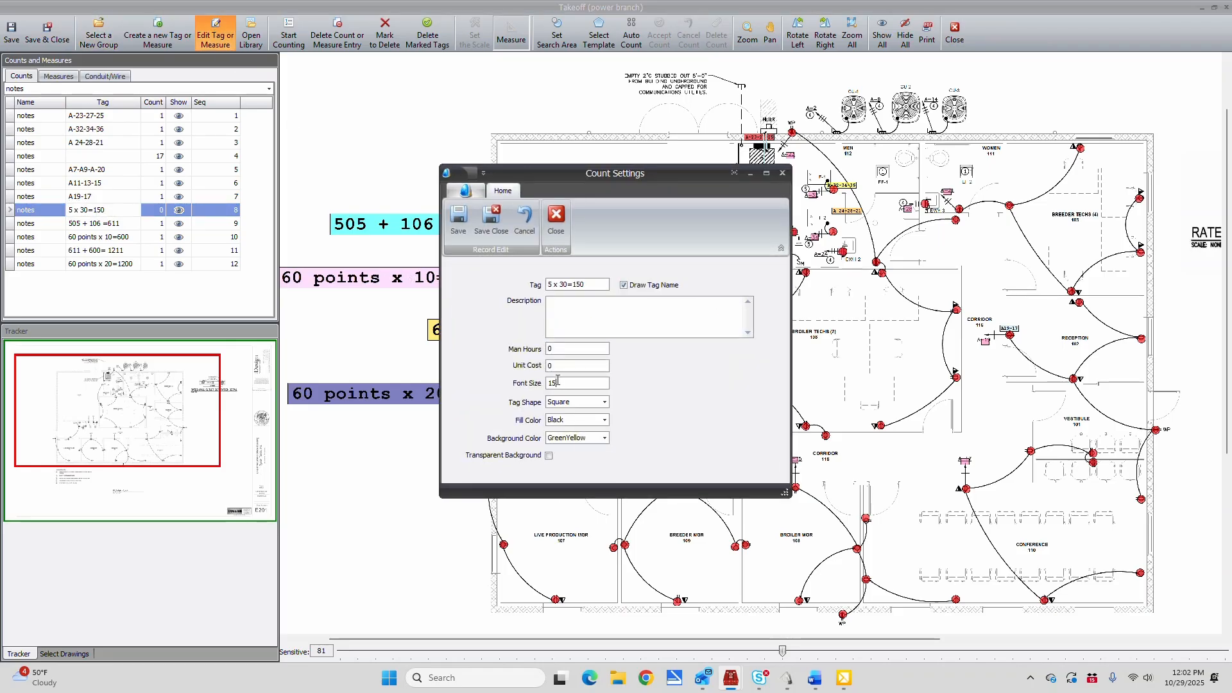
key("BackSpace")
key("BackSpace")
left_click(491, 218)
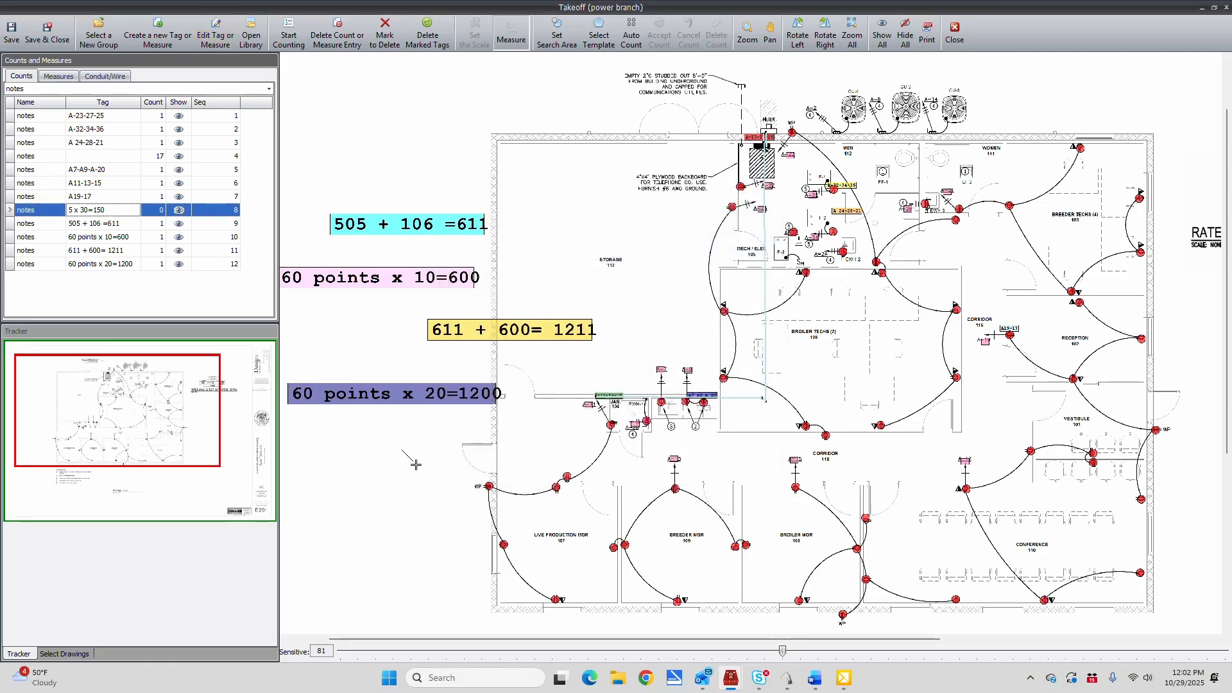
left_click(289, 35)
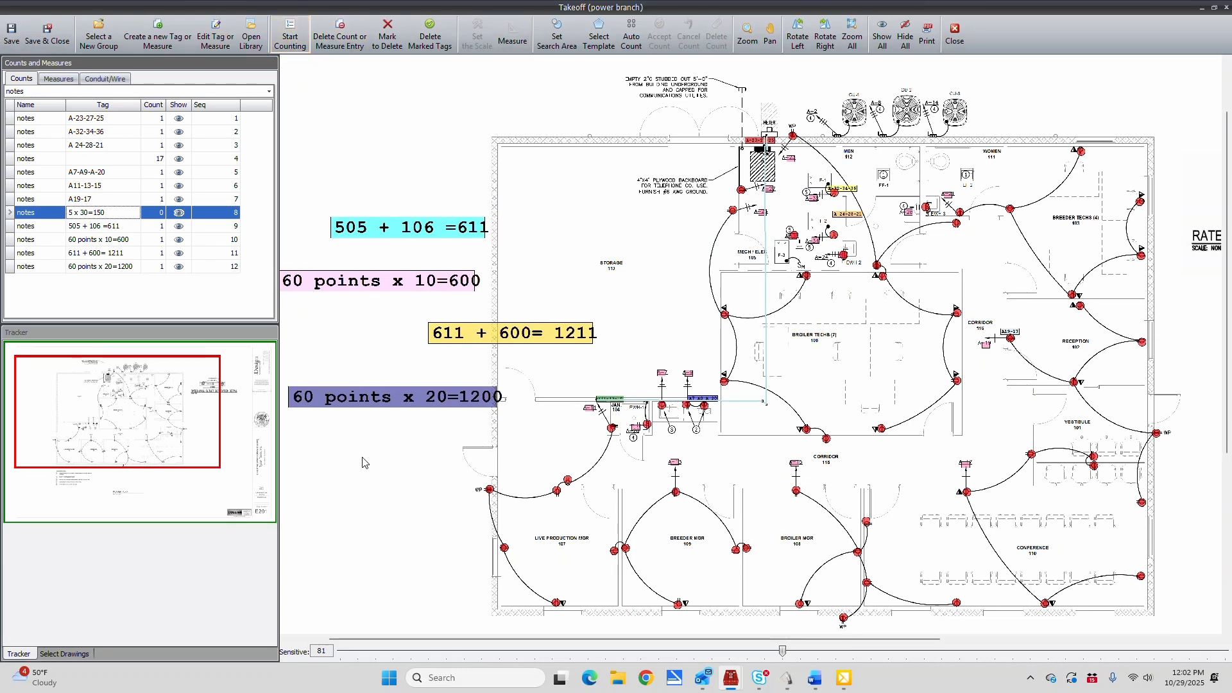
left_click(394, 477)
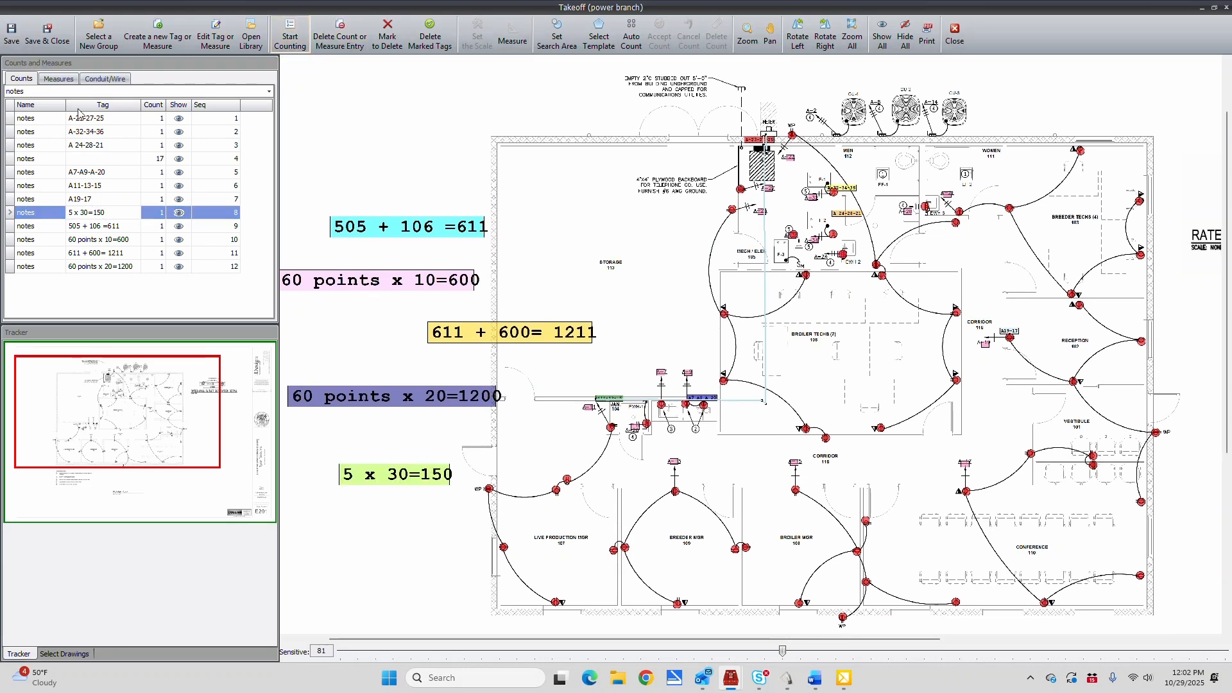
Round up the measured distance of the 3/4" EMT With 7# 12THHN run, and save and close the takeoff
left_click(59, 79)
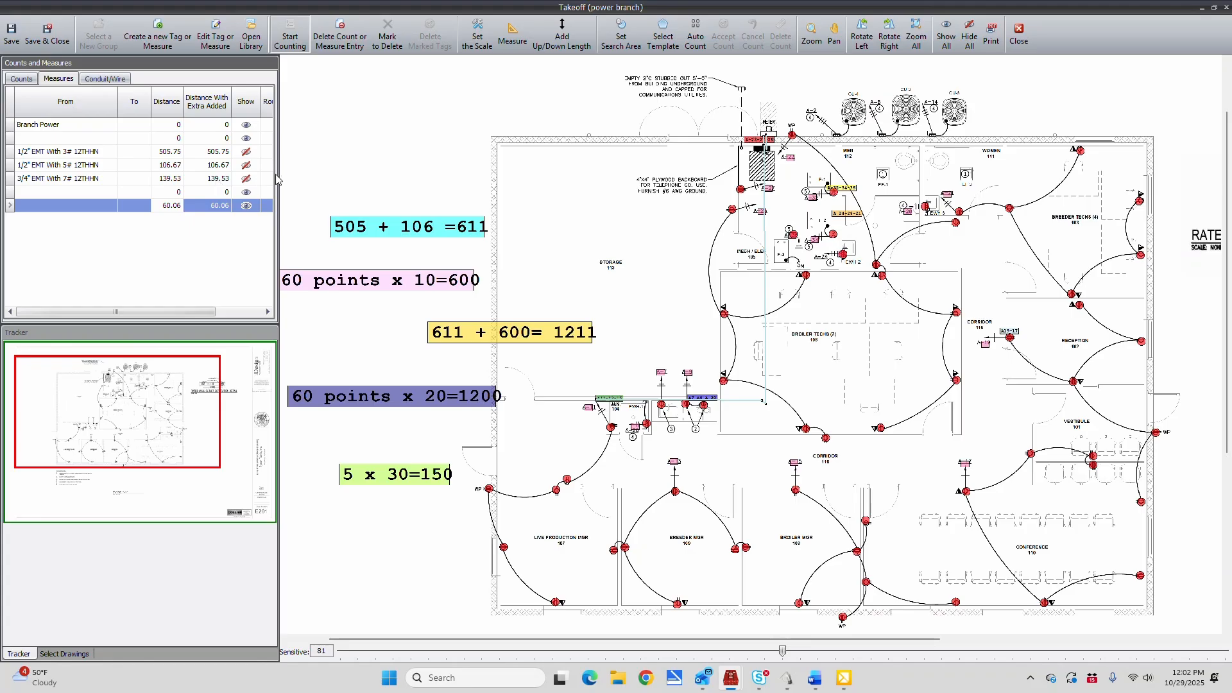
left_click_drag(279, 181, 346, 184)
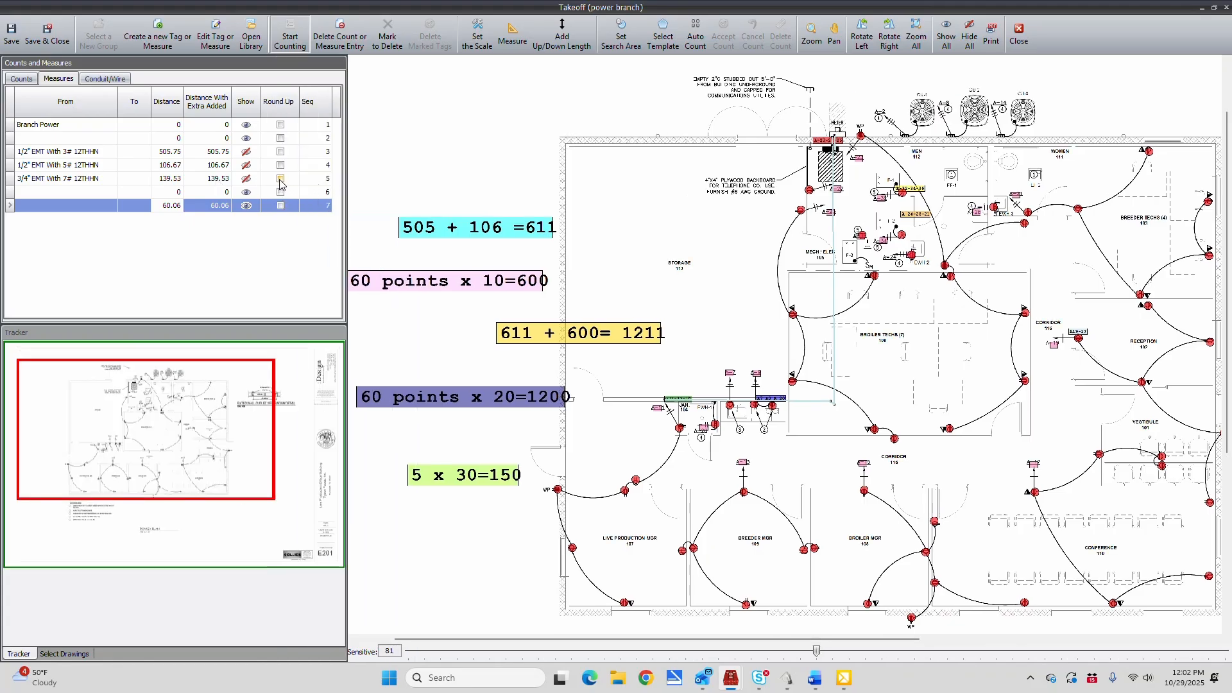
left_click(280, 178)
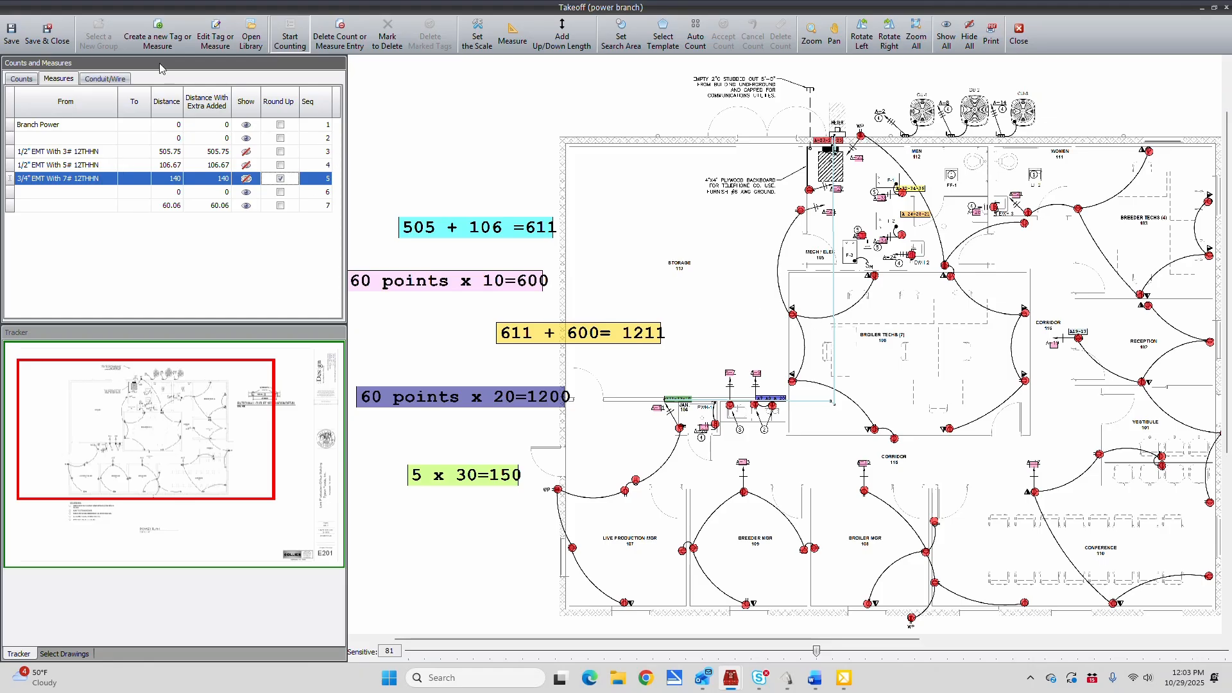
left_click(47, 32)
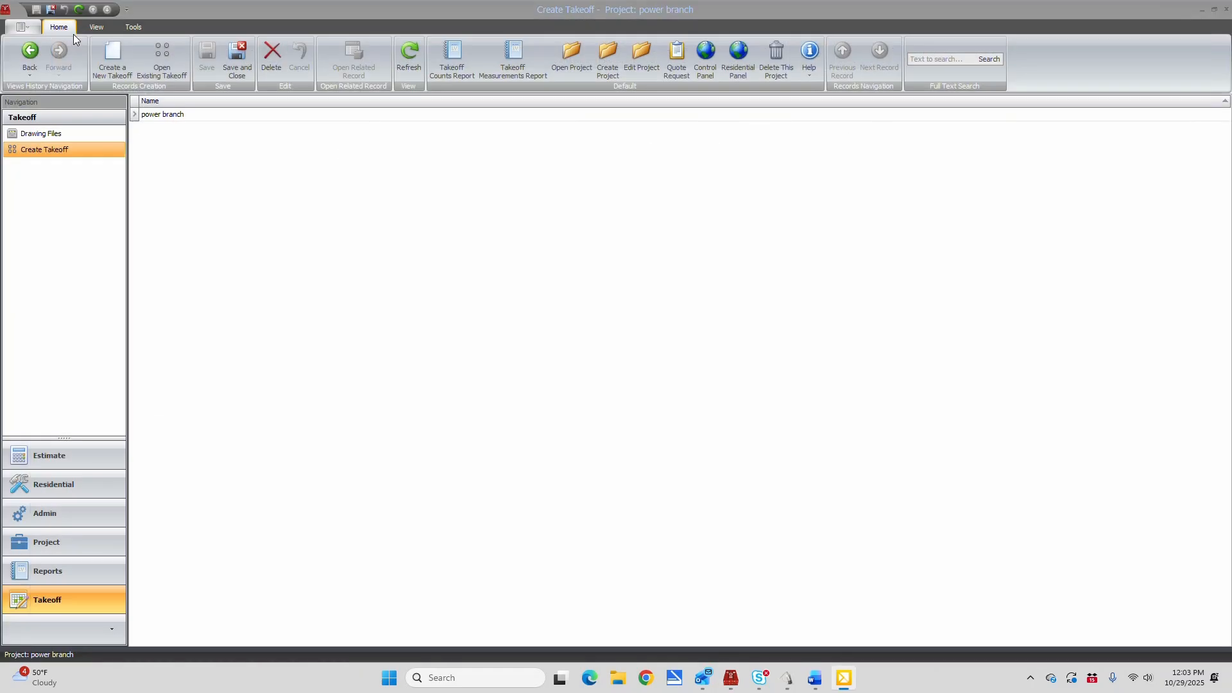
Create a new receptacle assembly in the estimate from the Control Panel
left_click(706, 53)
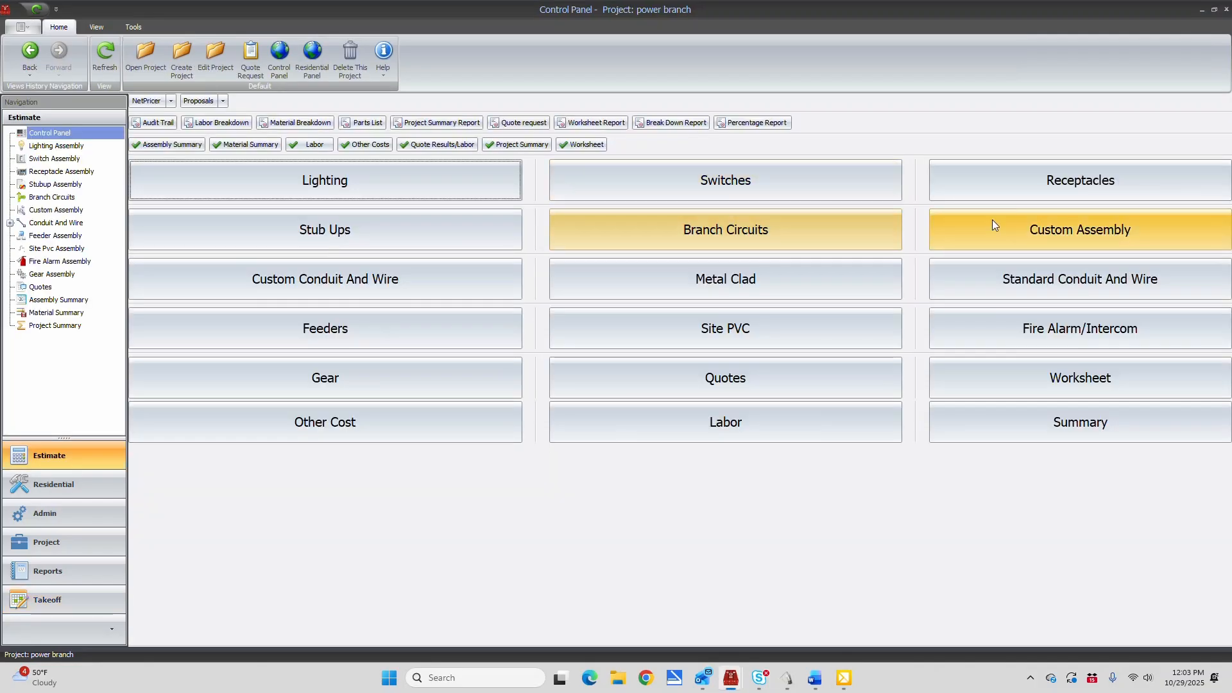
left_click(1002, 189)
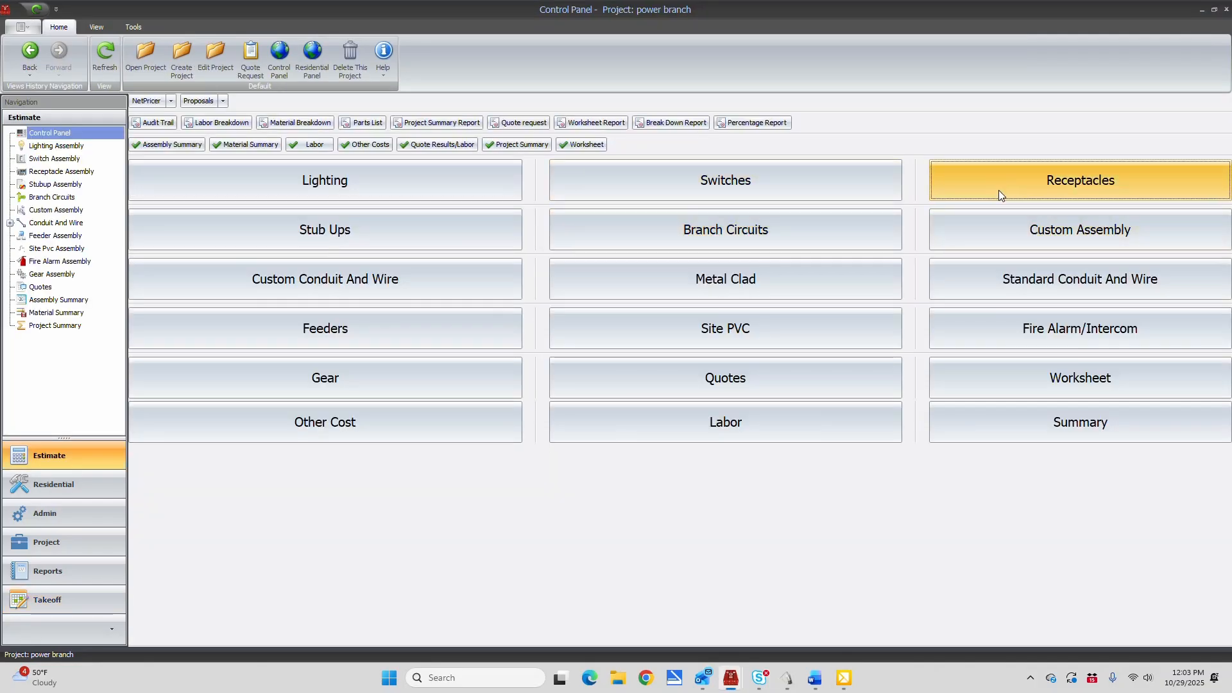
left_click(120, 54)
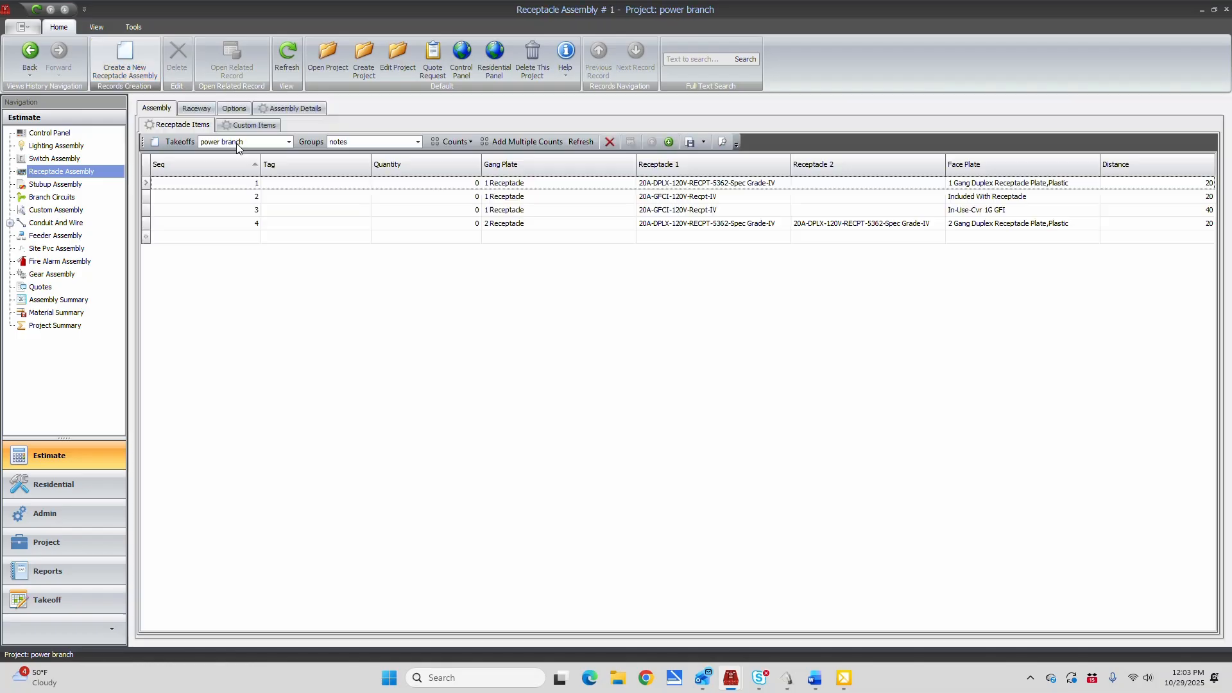
Open the Counts and Measures Viewer, show the power branch Receptacles count, and move the viewer clear of the receptacle items
left_click(557, 59)
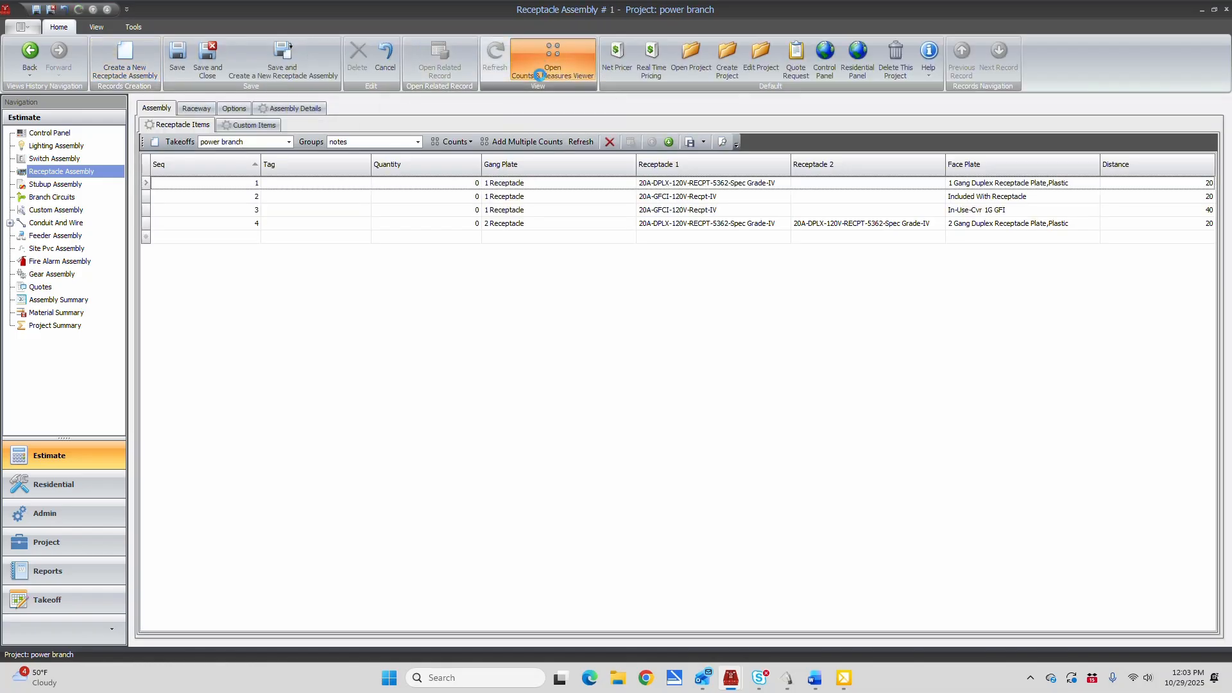
left_click(546, 178)
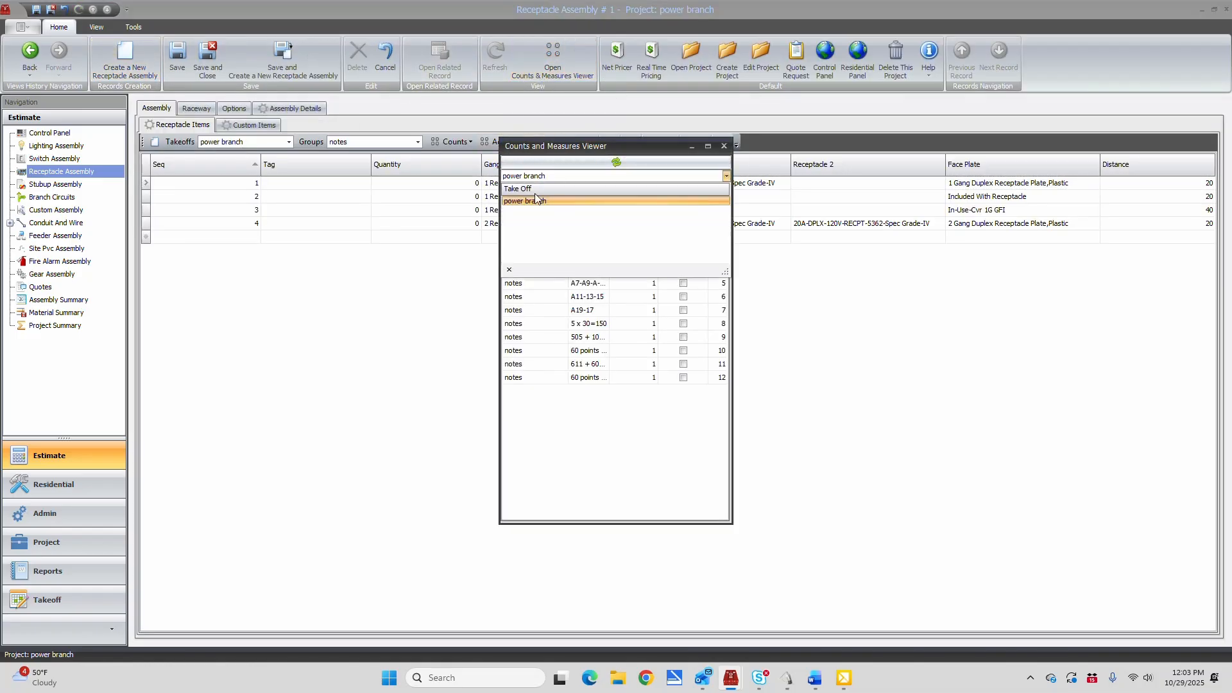
left_click(555, 180)
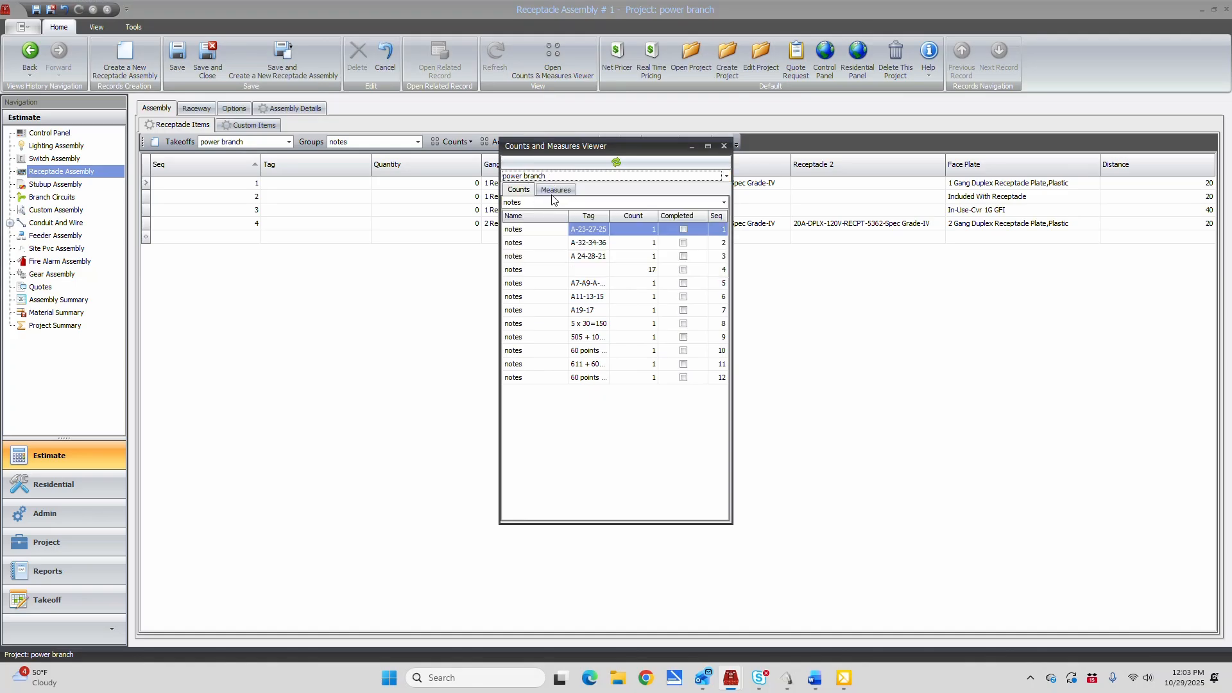
left_click(609, 203)
left_click(544, 238)
left_click_drag(599, 149, 363, 270)
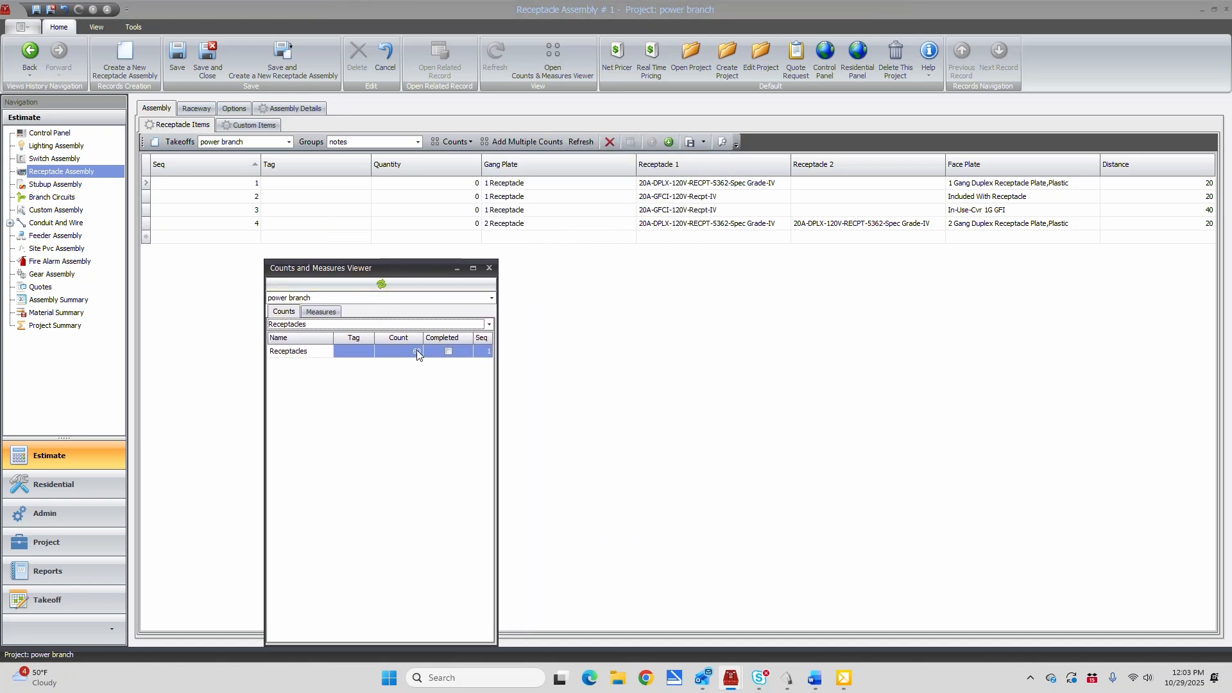
Set the first 1 Receptacle item to quantity 60 and distance 10, and save the assembly
left_click(443, 183)
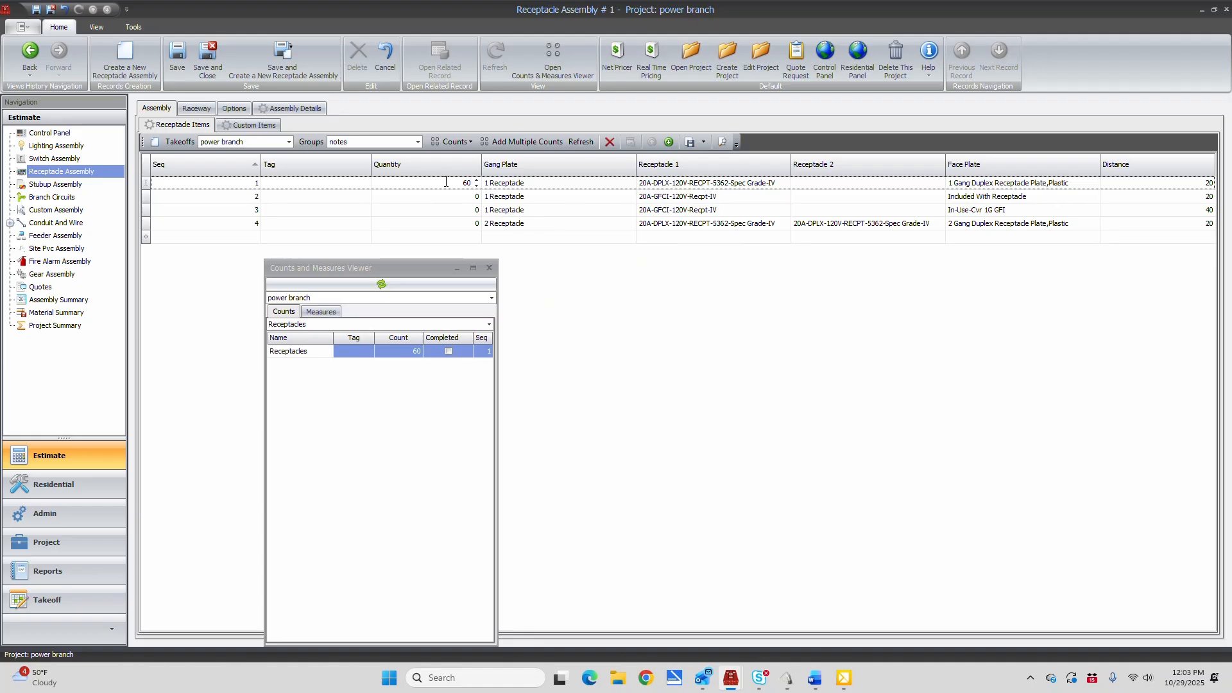
left_click(1156, 184)
key("Return")
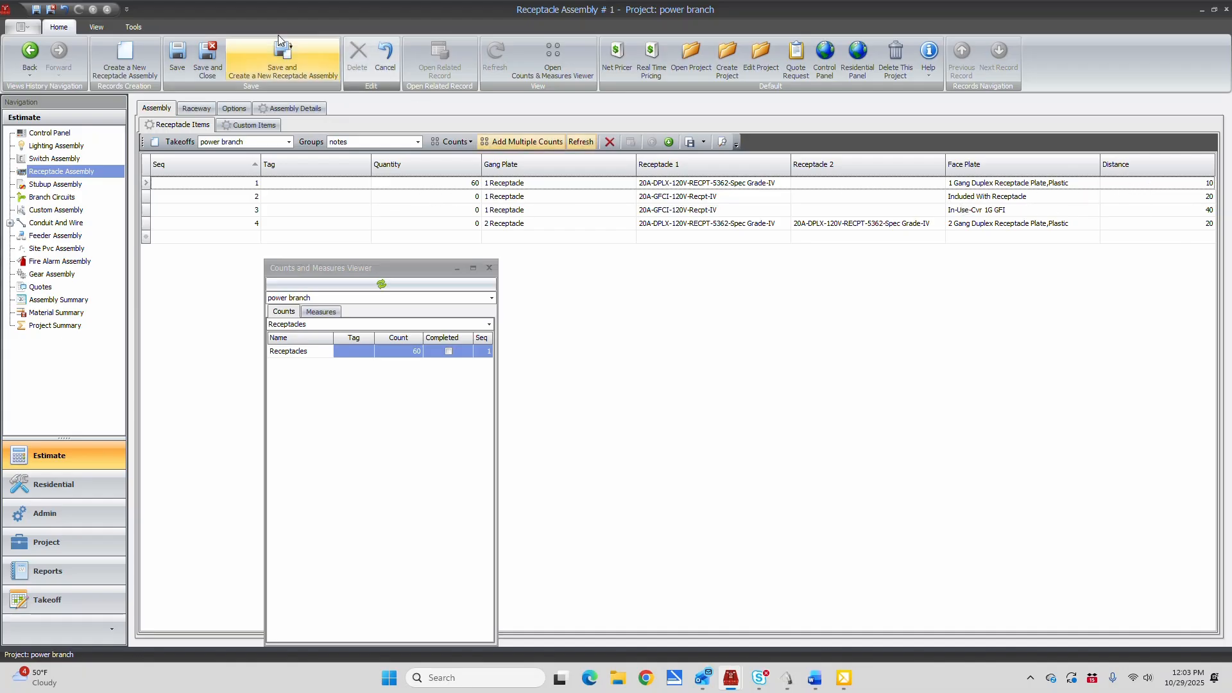
left_click(176, 53)
Review the receptacle assembly's details with the counts viewer closed, and return to the Control Panel
left_click(302, 109)
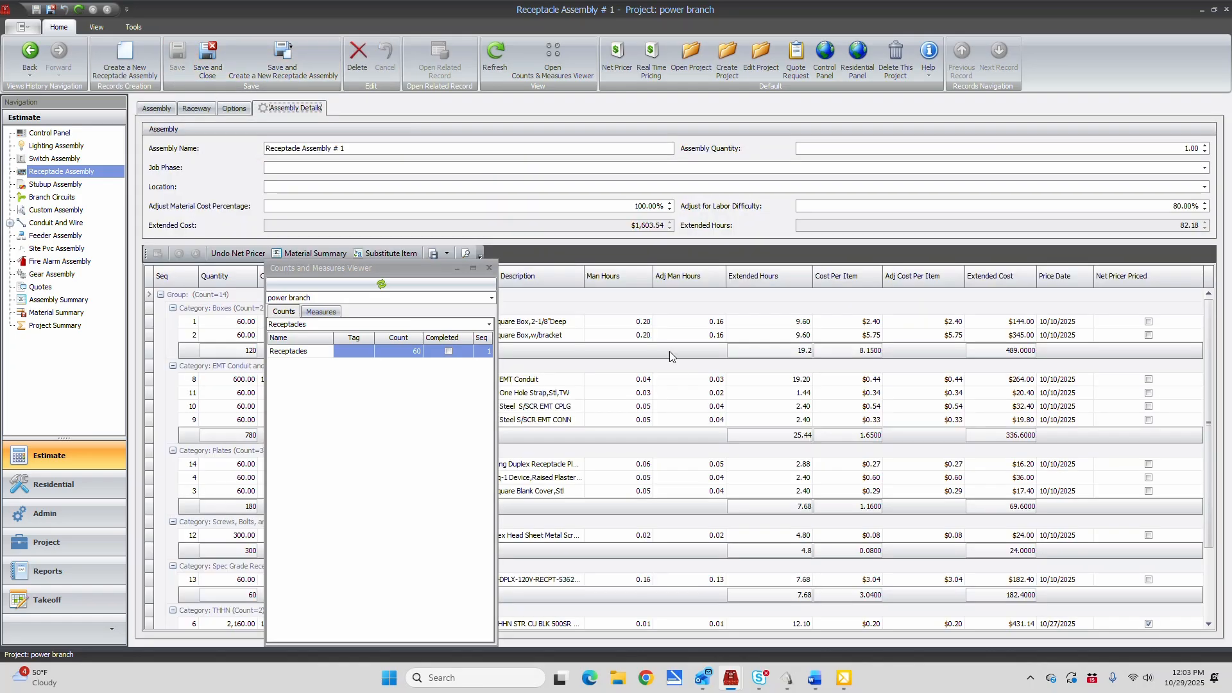
left_click(490, 268)
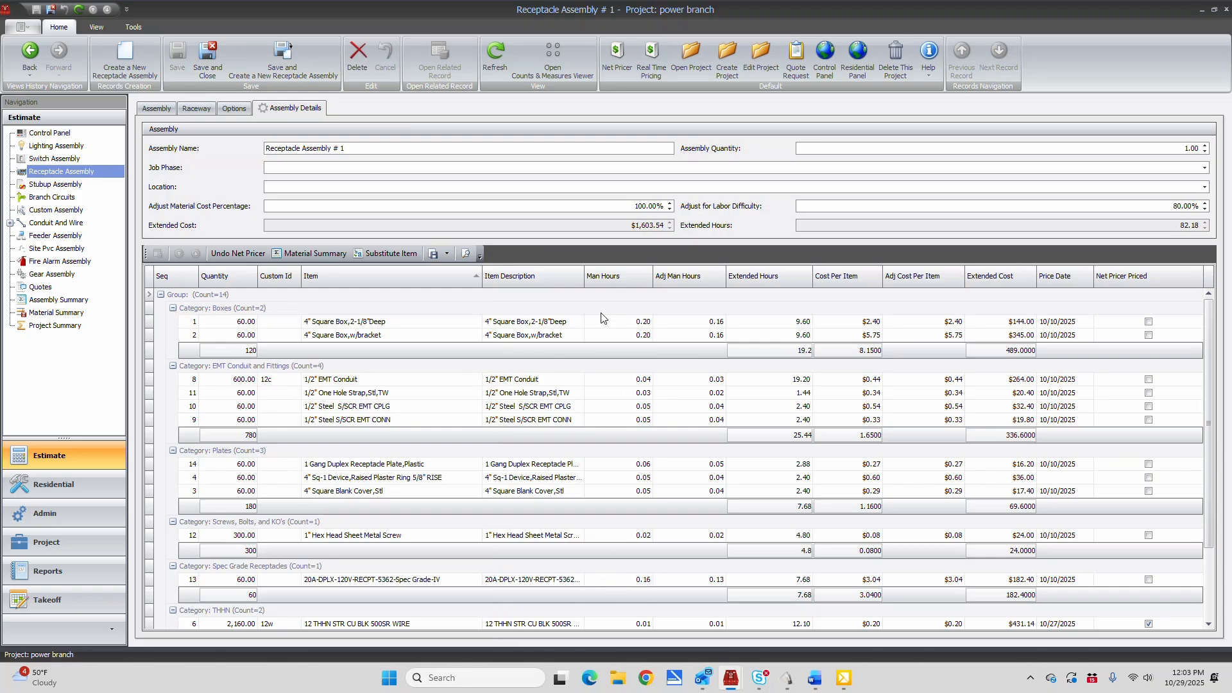
left_click(826, 58)
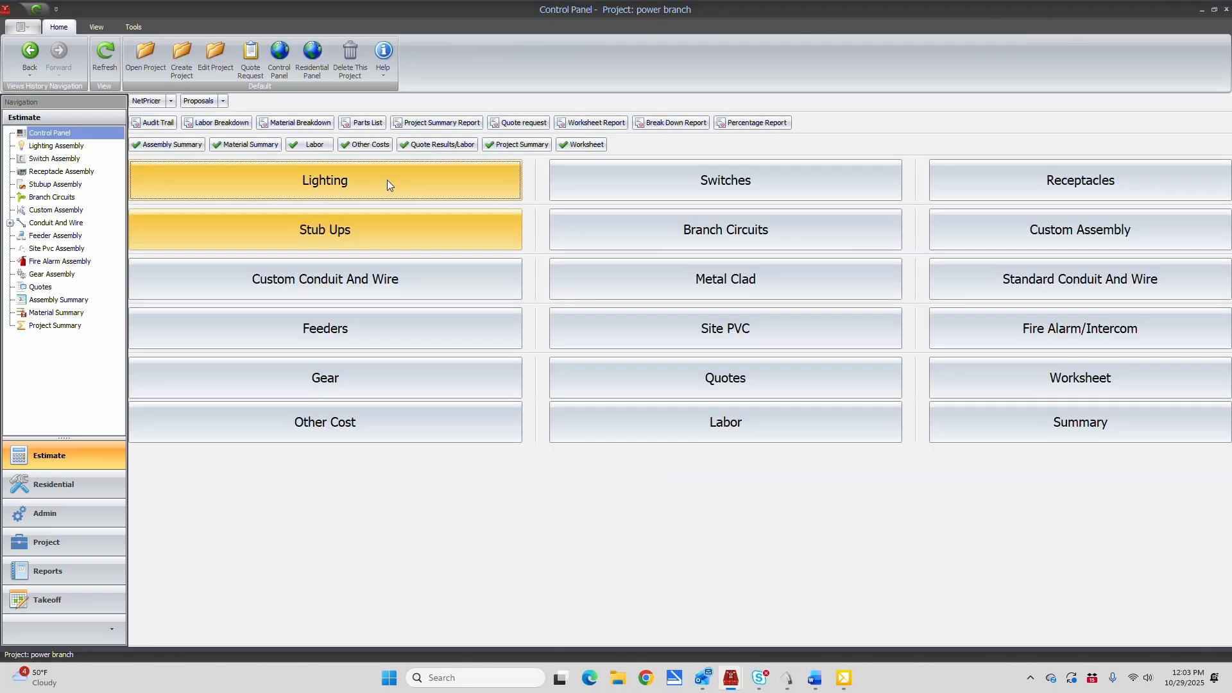
Create a new branch circuit assembly, and show the power branch measures in the Counts and Measures Viewer, moved clear of the Length column
left_click(629, 232)
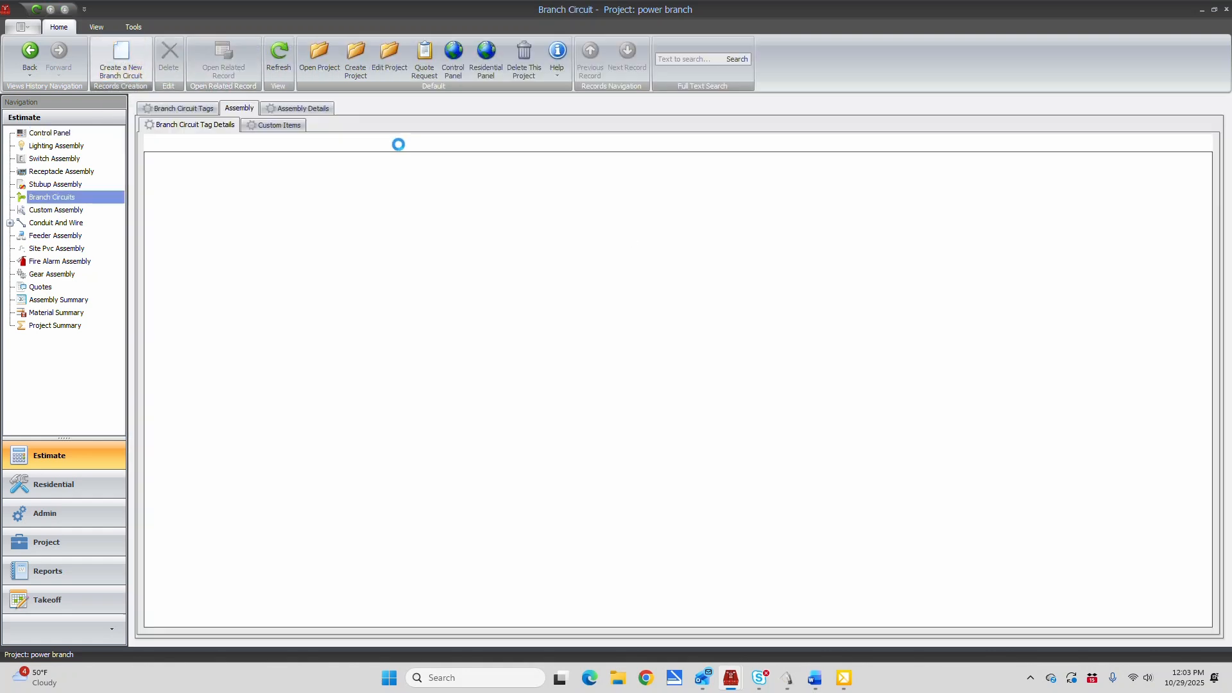
left_click(521, 56)
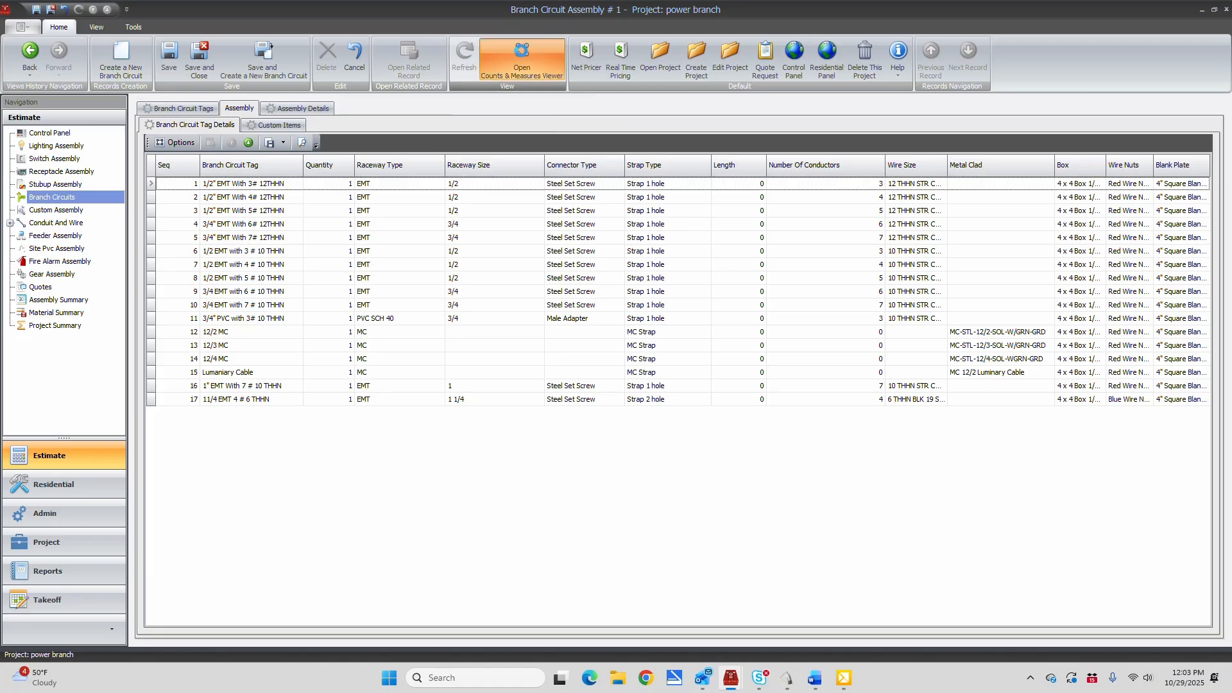
left_click(567, 191)
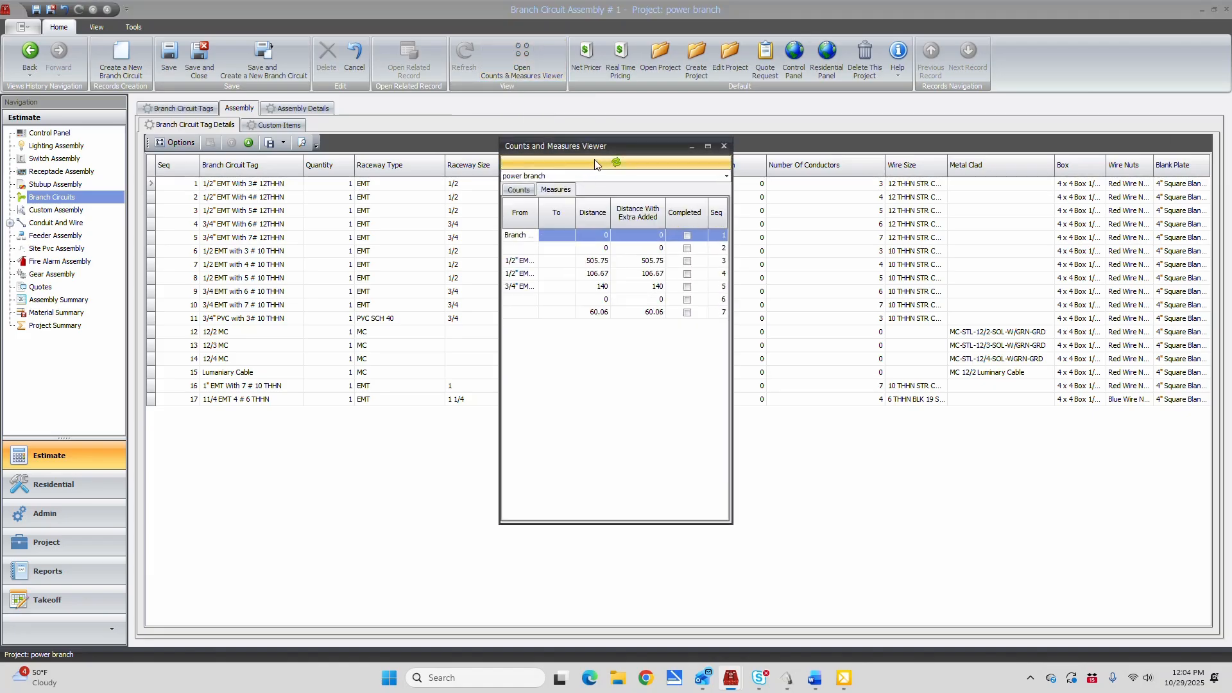
left_click_drag(628, 148, 513, 65)
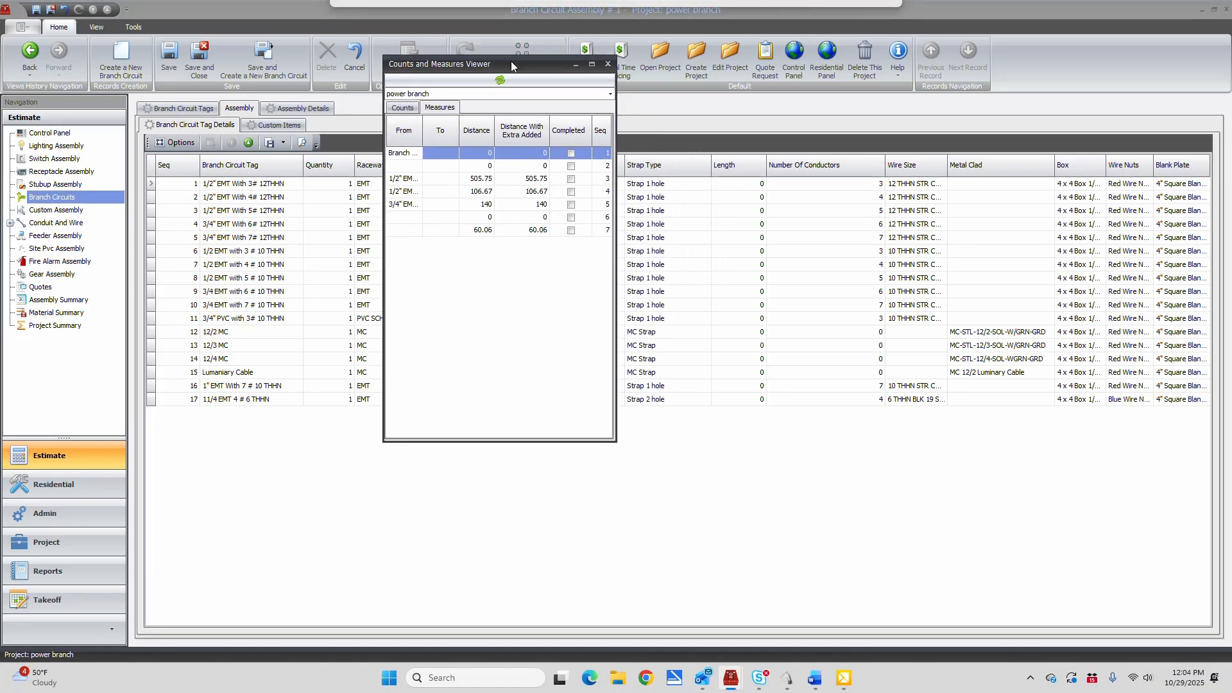
Set the lengths to 510 for 1/2" EMT With 3# 12THHN, 110 for 1/2" EMT With 4# 12THHN, and 140 for 3/4" EMT With 7# 12THHN
left_click(728, 188)
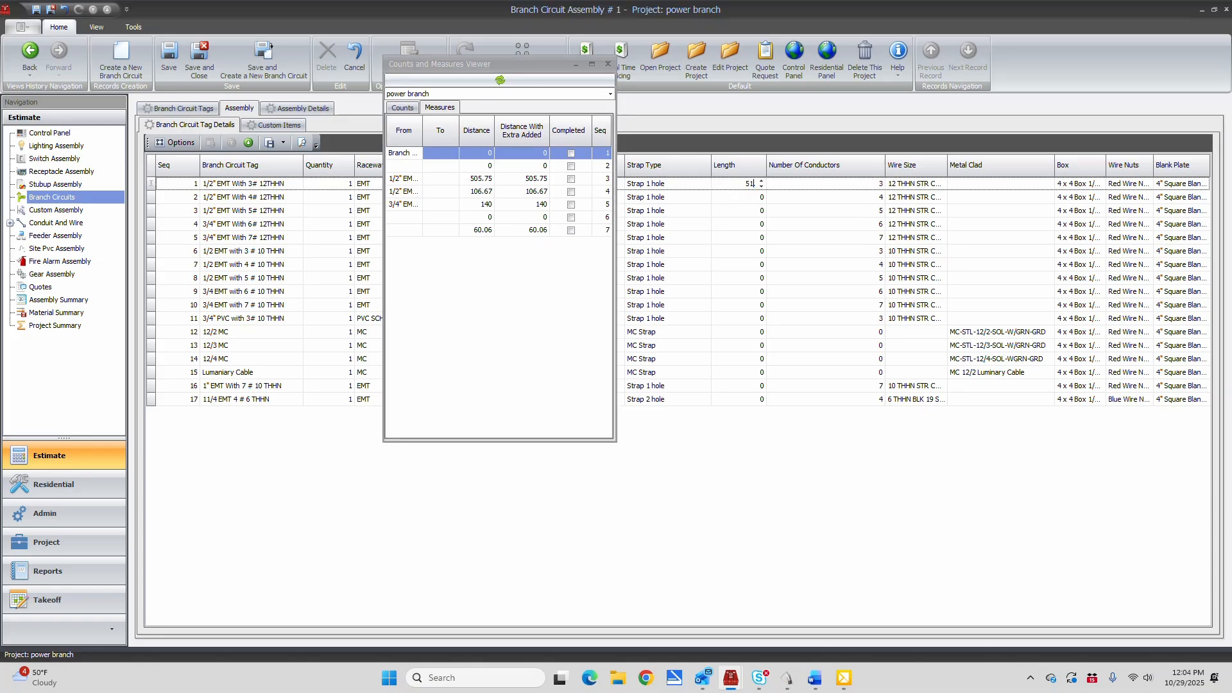
left_click(741, 200)
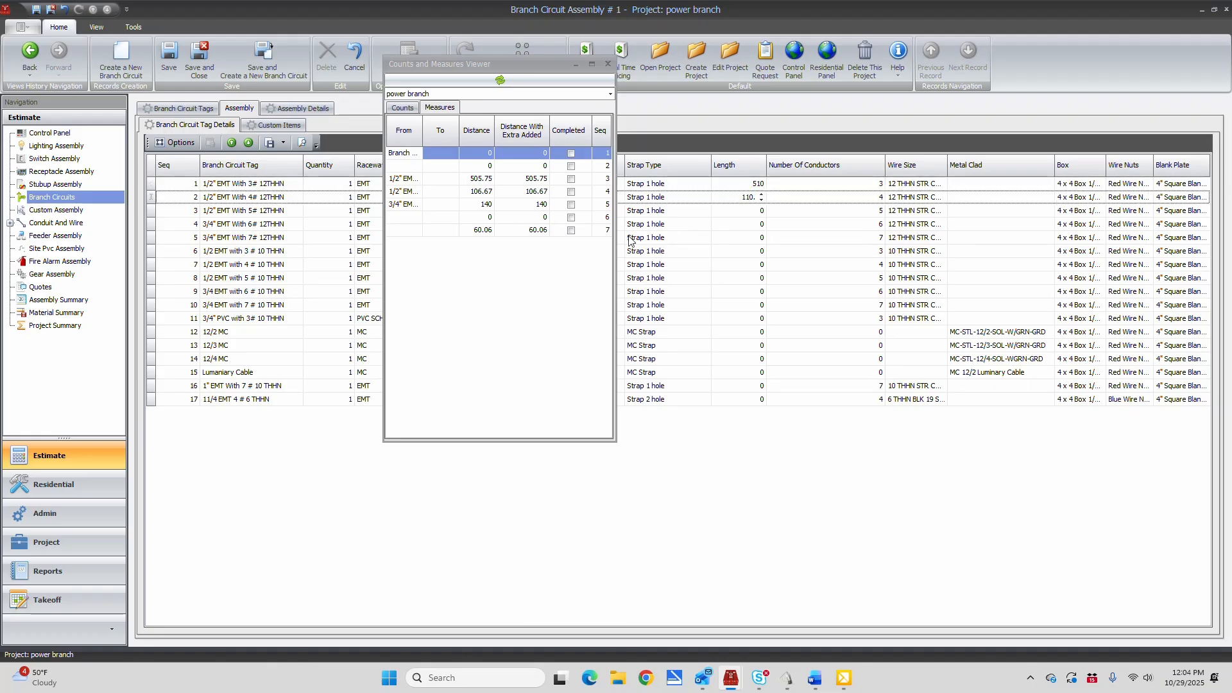
left_click(314, 237)
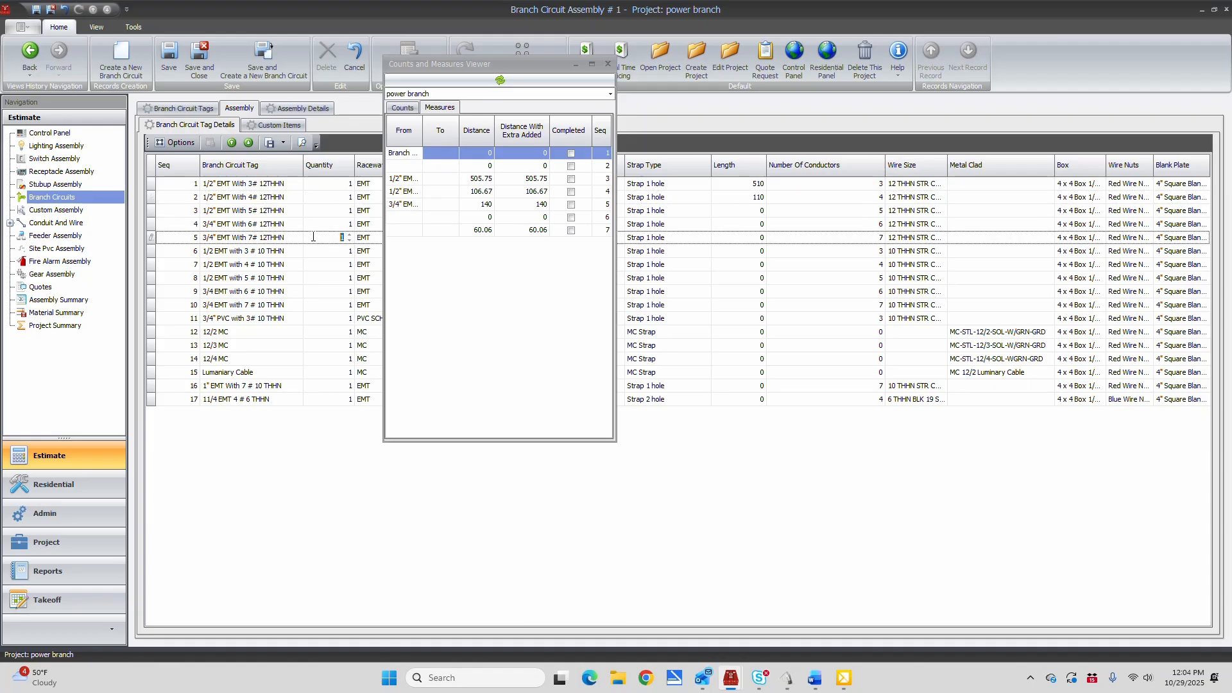
left_click(738, 240)
Mark the used conduit measures, including the 505.75 and 106.67 runs of 1/2" EMT, as completed and close the Counts and Measures Viewer
left_click(572, 179)
left_click(572, 192)
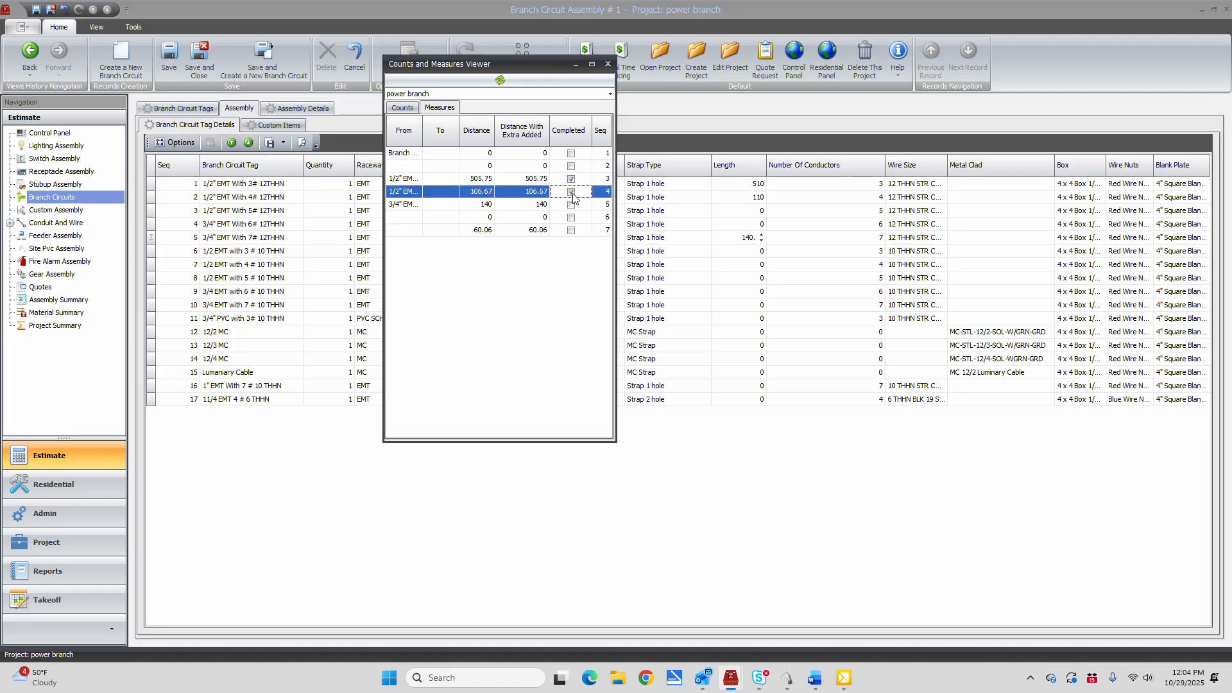
left_click(571, 231)
left_click(608, 64)
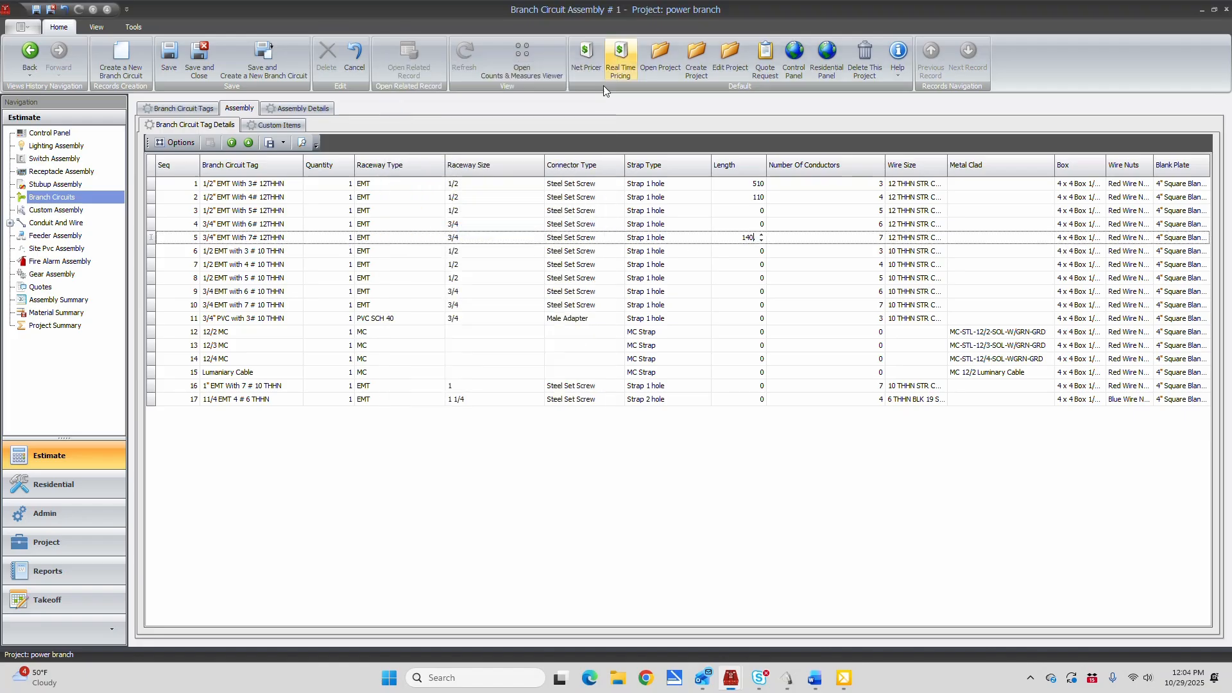
Save the branch circuit assembly with its entered lengths and open its assembly details
left_click(754, 475)
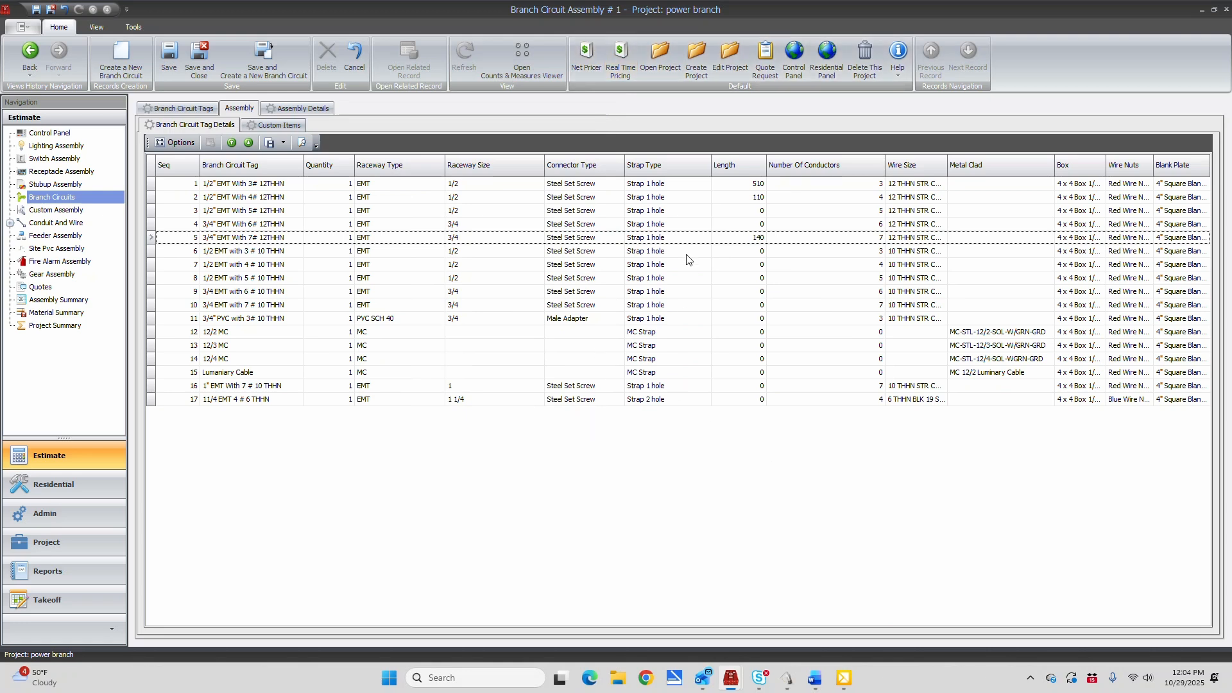
left_click(168, 55)
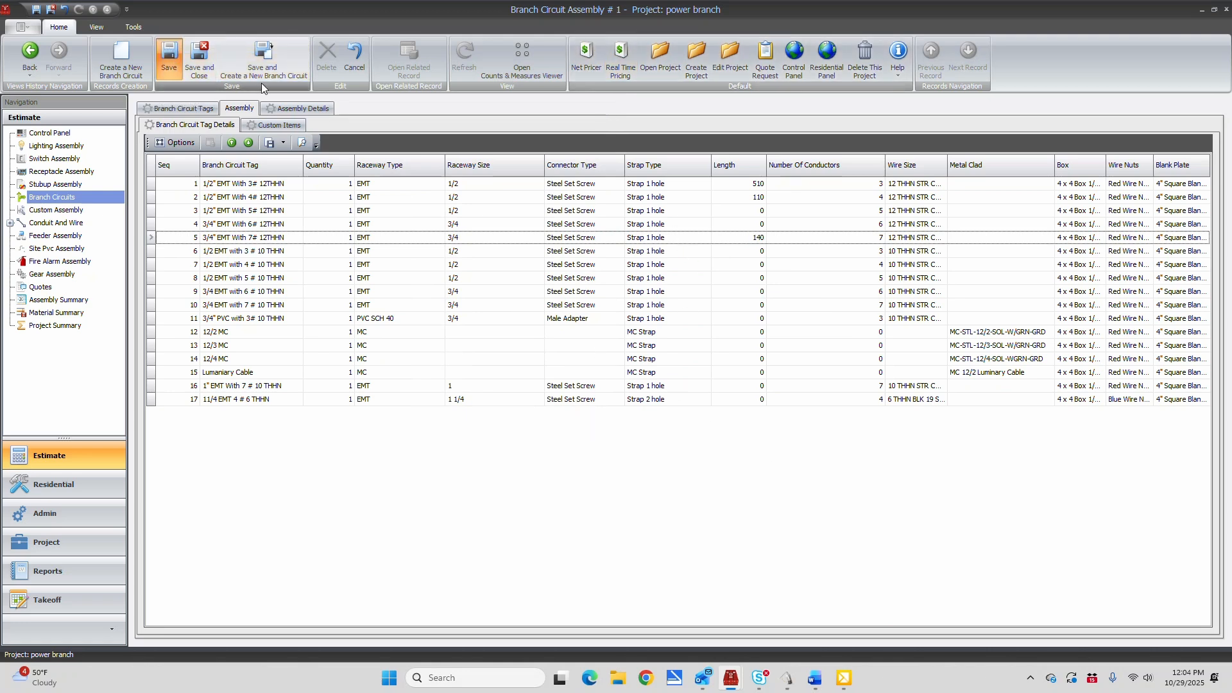
left_click(307, 109)
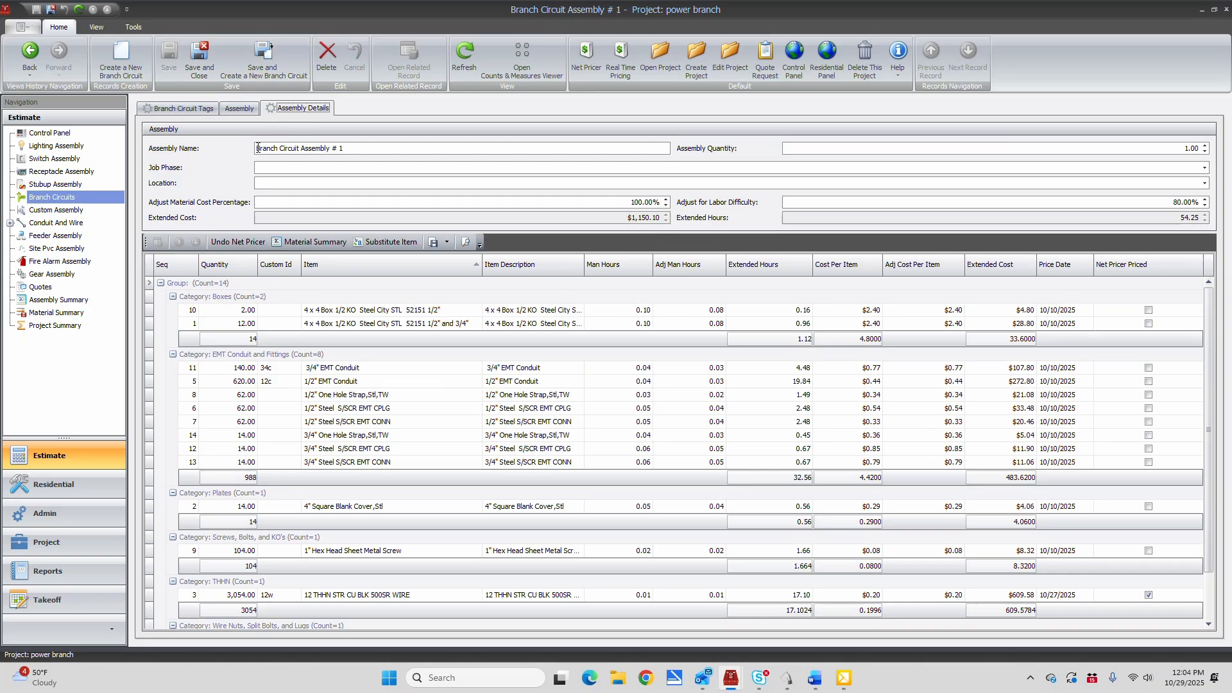
Rename the branch circuit assembly to "power Branch" and save it
left_click(258, 146)
type("power")
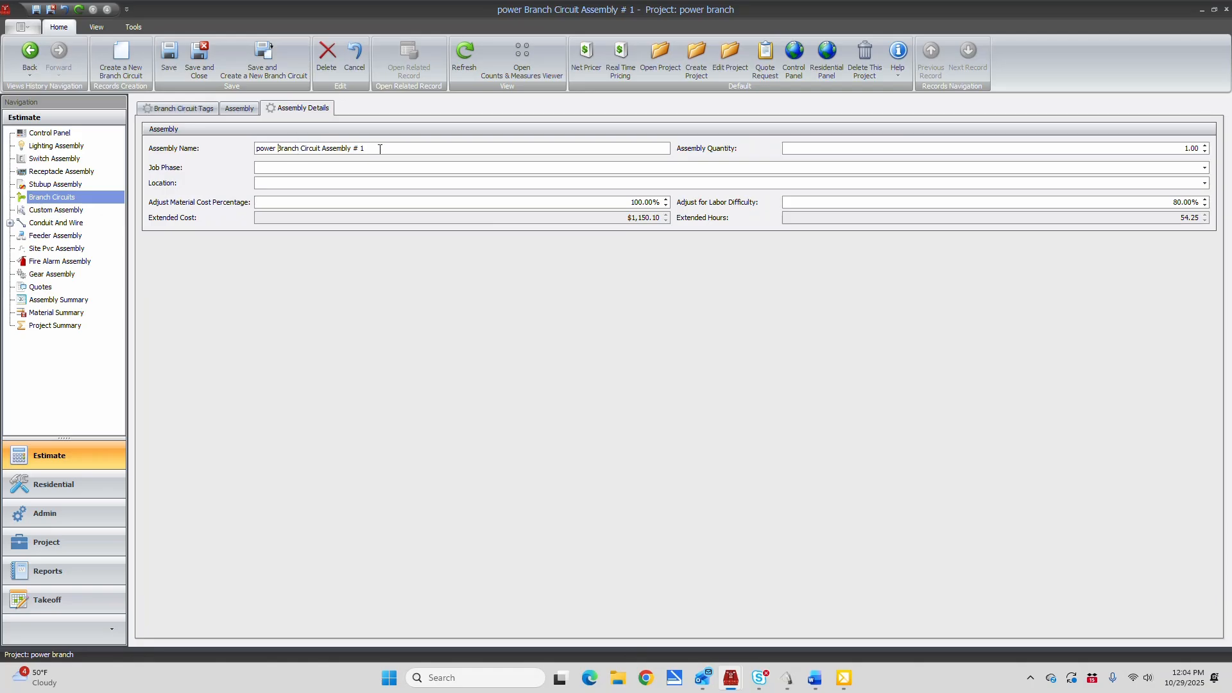
key("BackSpace")
key("BackSpace")
key("BackSpace")
key("BackSpace")
key("BackSpace")
key("BackSpace")
key("BackSpace")
key("BackSpace")
key("BackSpace")
key("BackSpace")
key("BackSpace")
key("BackSpace")
key("BackSpace")
key("BackSpace")
key("BackSpace")
key("BackSpace")
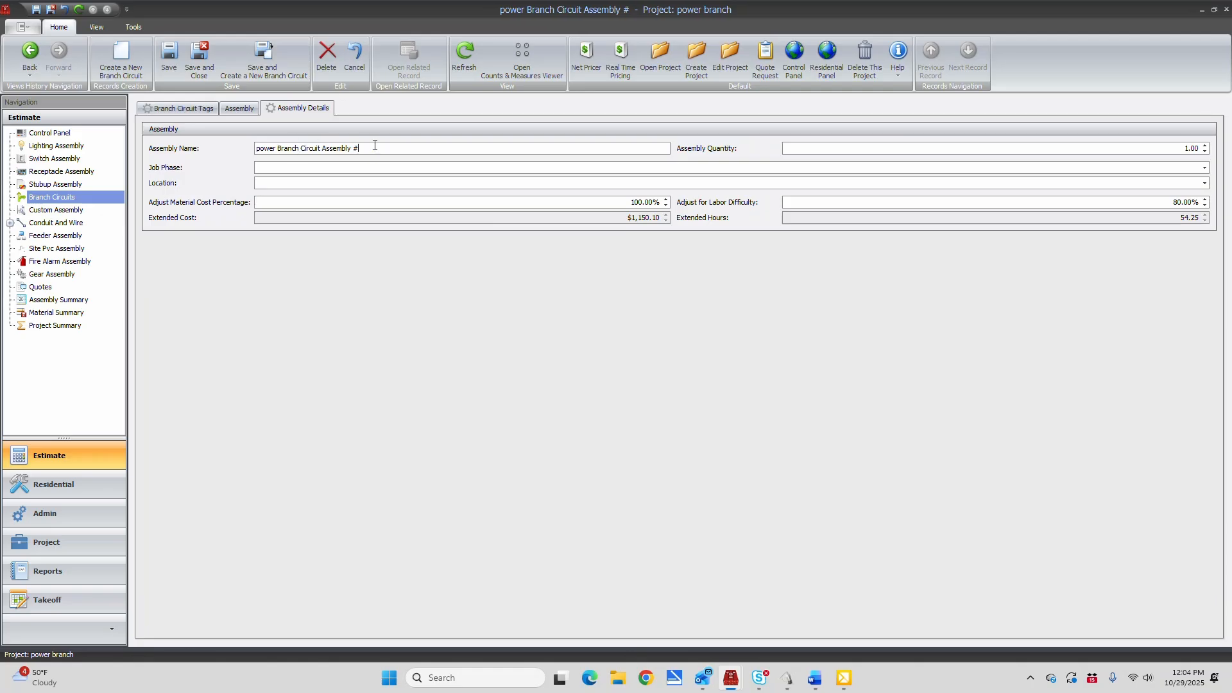
key("BackSpace")
key("BackSpace")
key("BackSpace")
key("BackSpace")
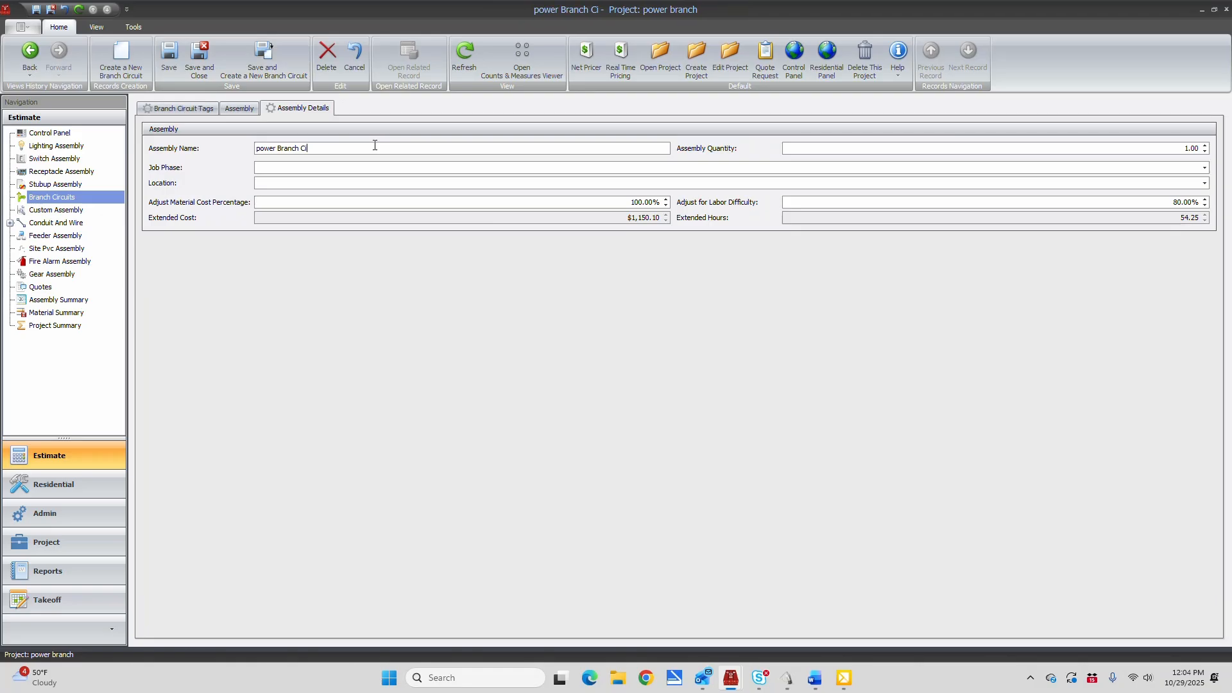
left_click(169, 57)
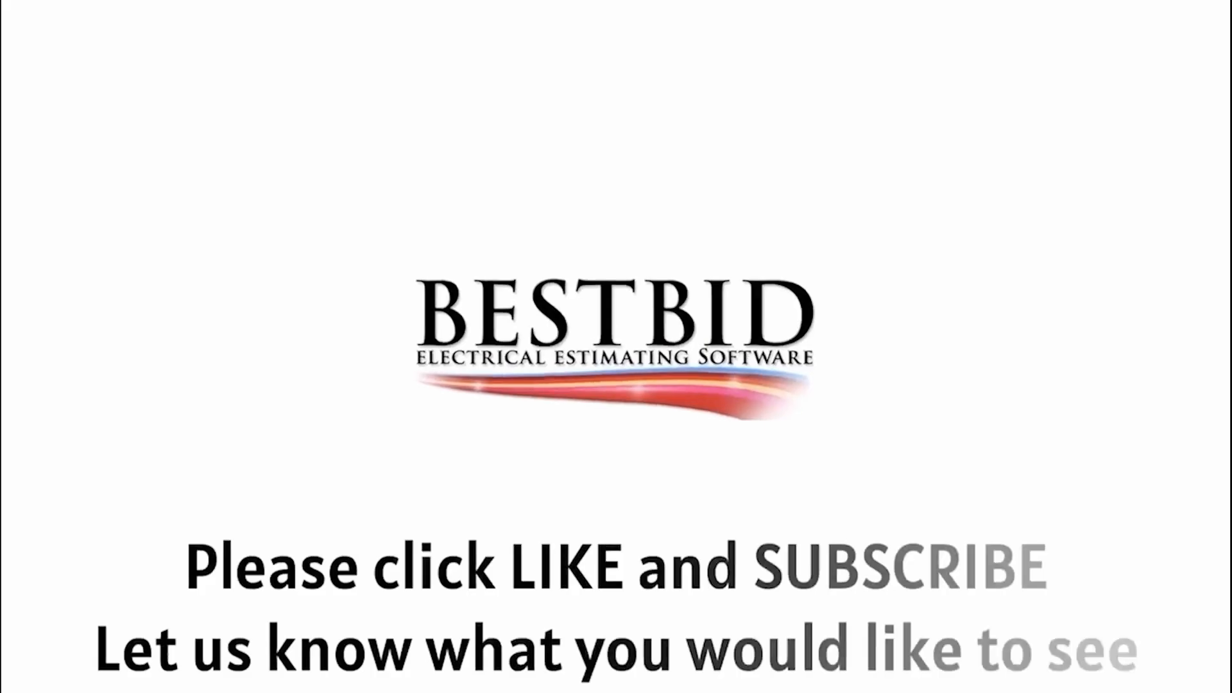